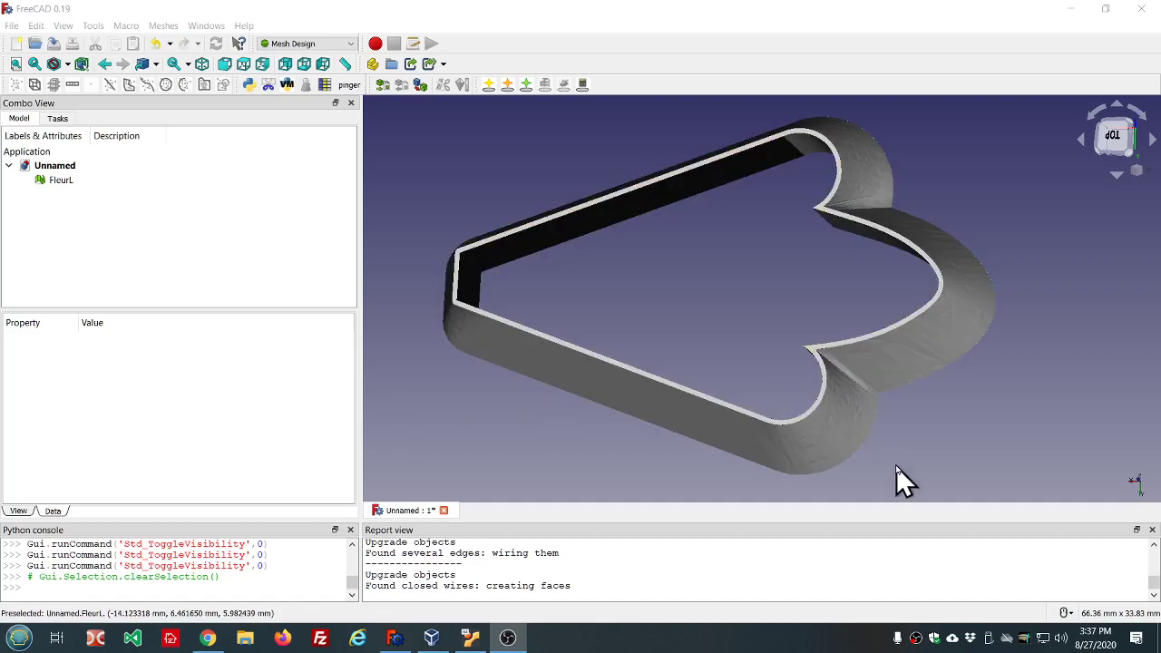
# Step: Orbit and zoom the FleurL mesh to inspect its underside and top rim
pyautogui.moveTo(896, 466); pyautogui.dragTo(869, 429, button='middle')
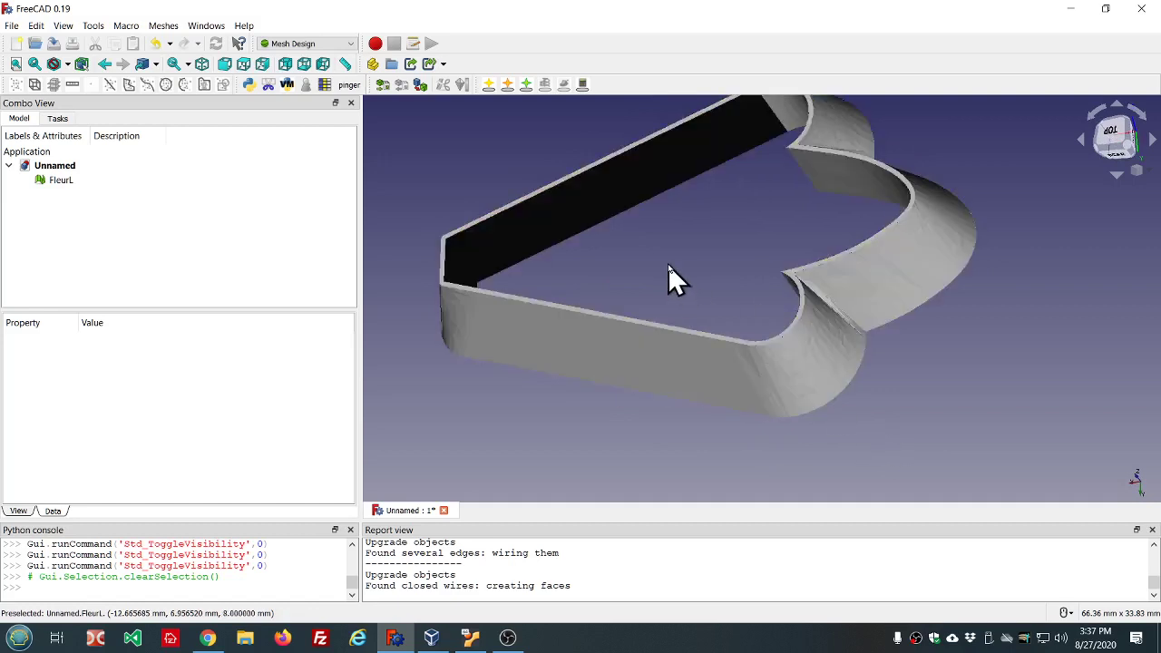
pyautogui.moveTo(669, 266); pyautogui.dragTo(725, 297, button='middle')
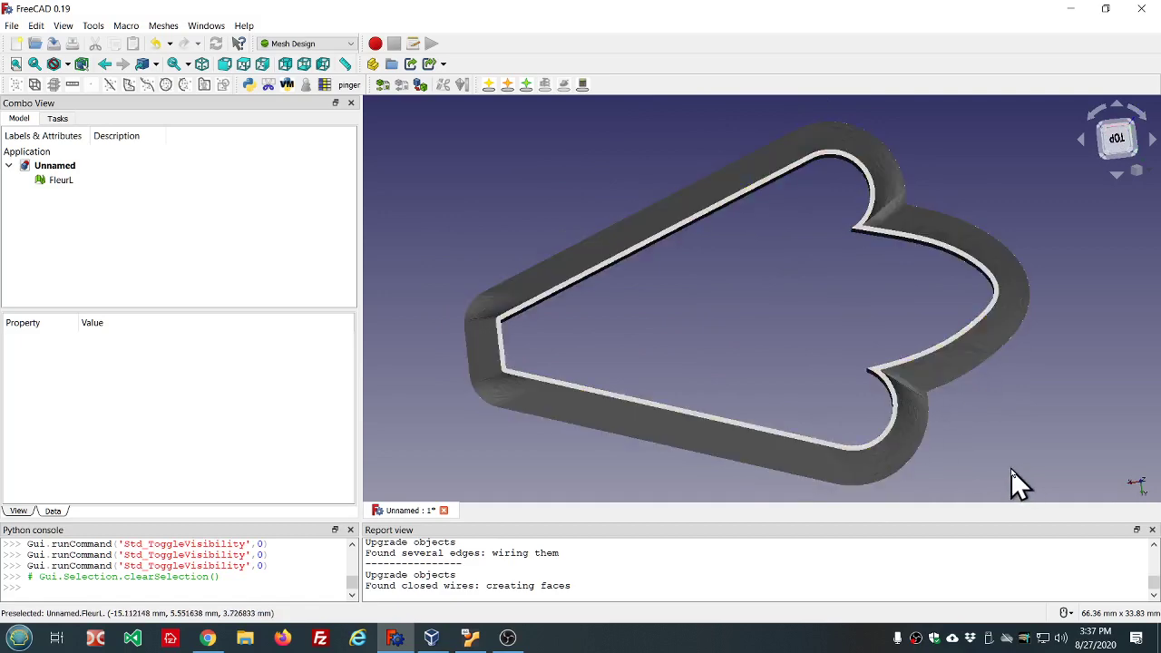
pyautogui.moveTo(1011, 469); pyautogui.dragTo(1008, 444, button='middle')
pyautogui.scroll(1, 1072, 362)
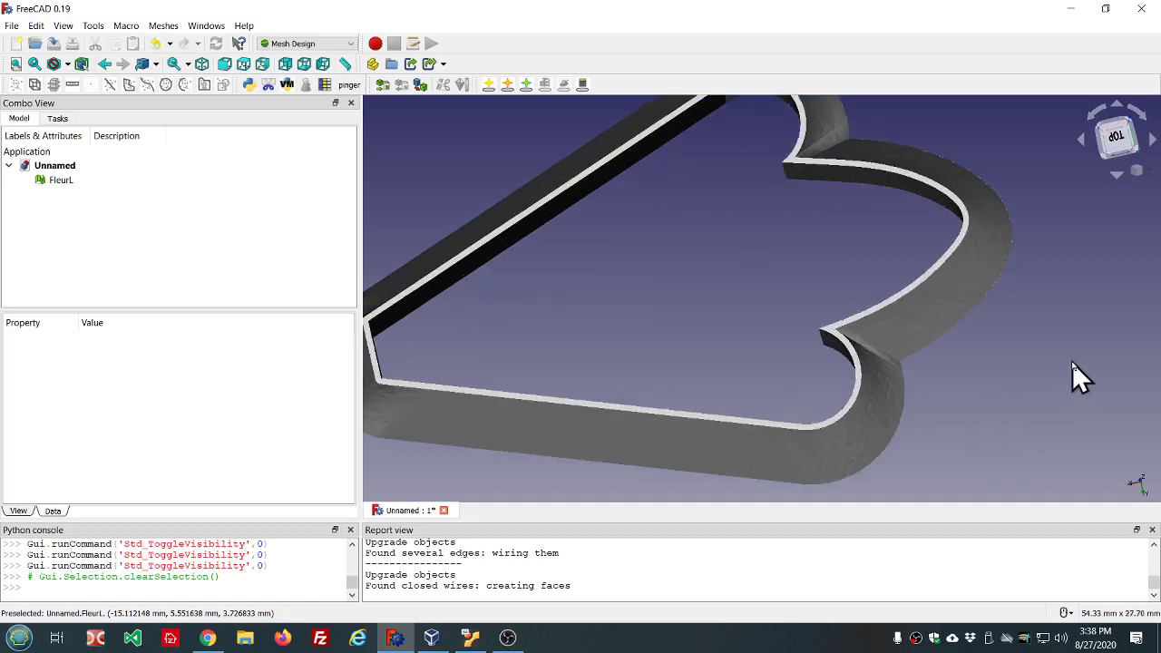
pyautogui.scroll(-2, 1072, 362)
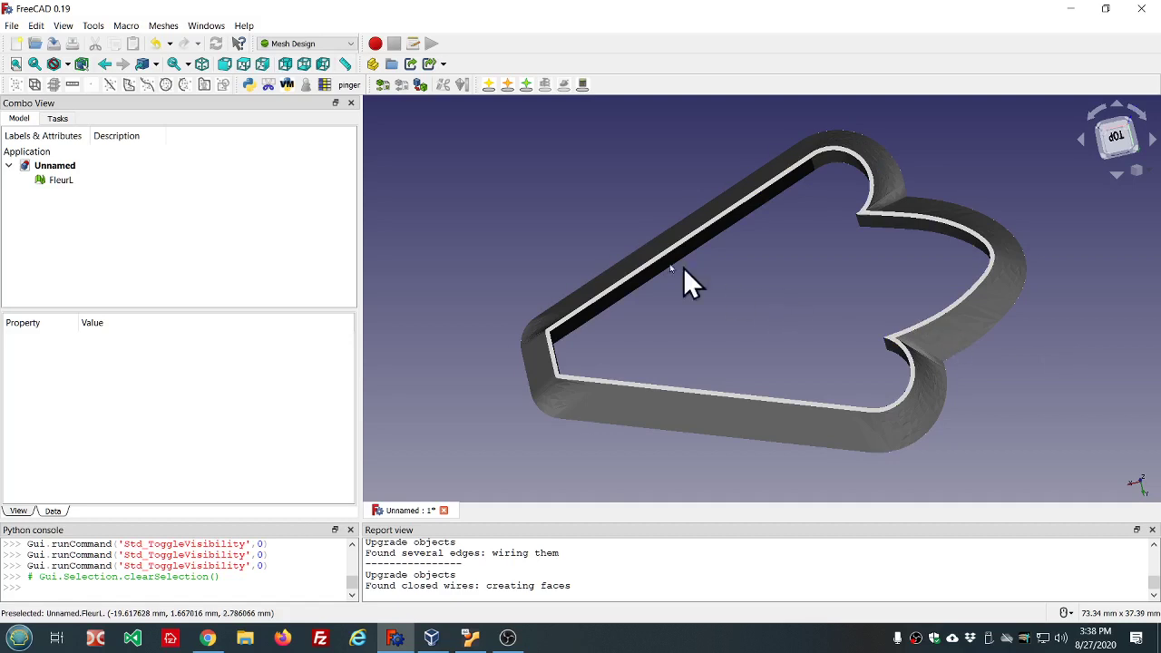
# Step: Check the FreeCAD version under Help > About FreeCAD, then close it
pyautogui.click(243, 28)
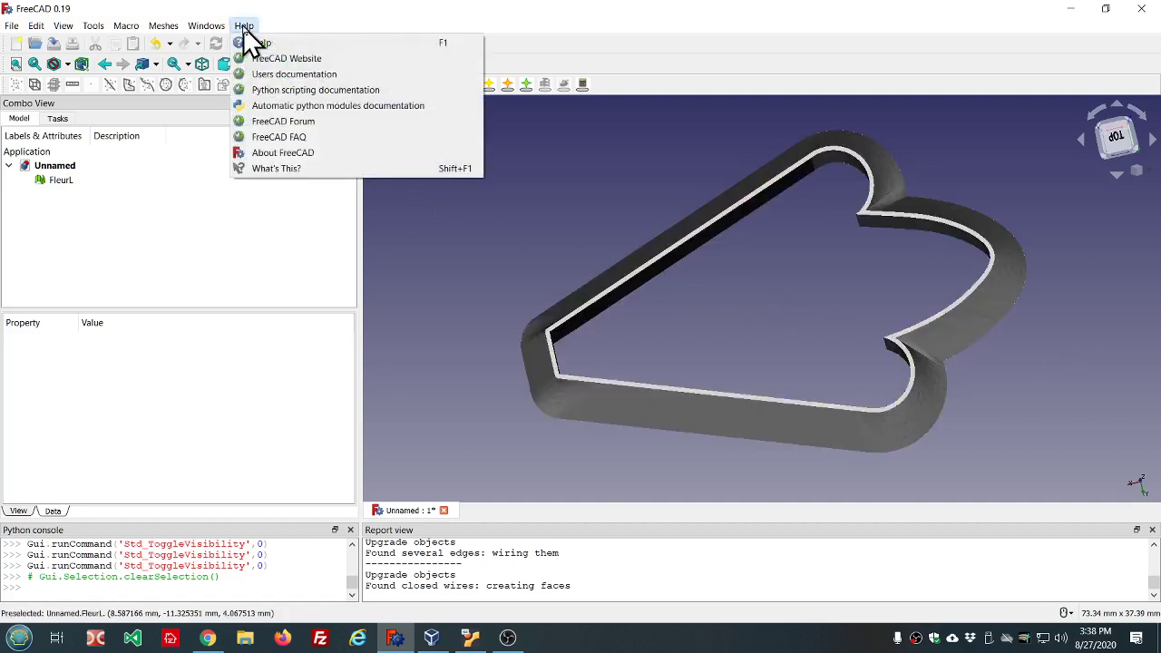
pyautogui.click(284, 152)
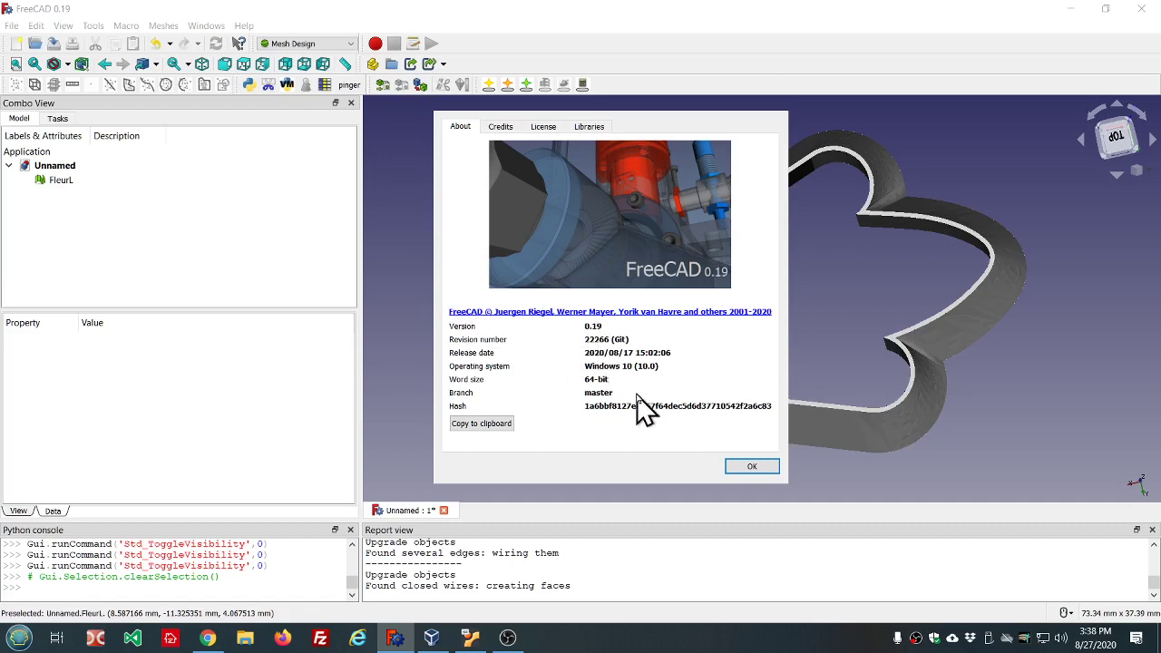
pyautogui.click(751, 467)
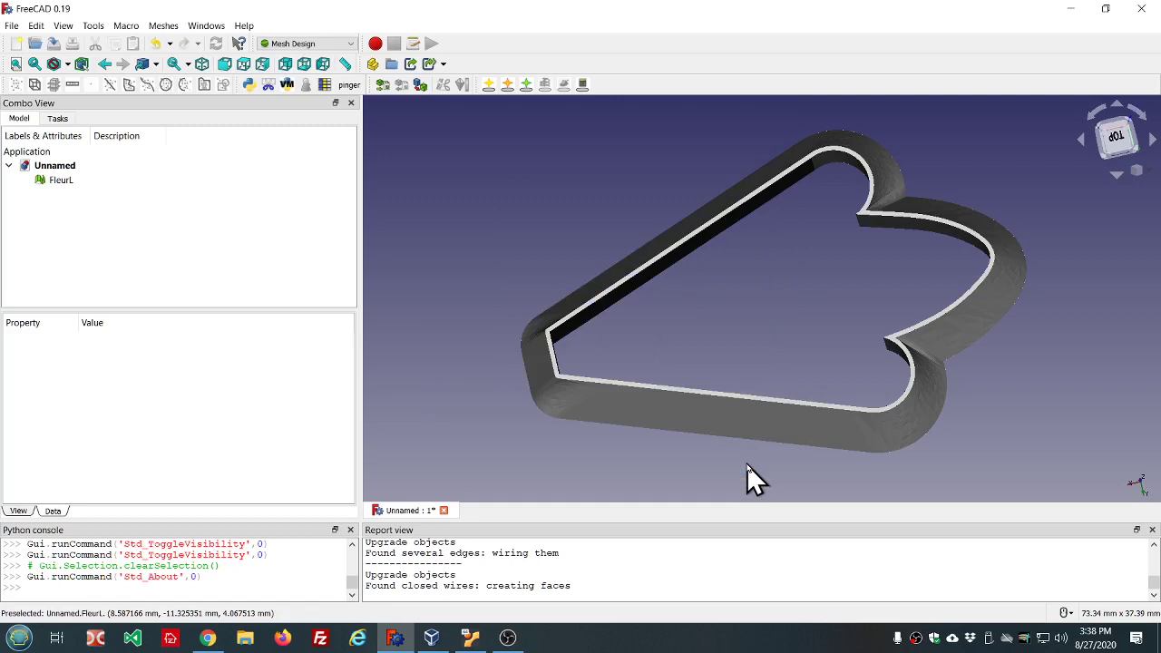
# Step: Clear all earlier messages from the Report view
pyautogui.scroll(1, 1044, 424)
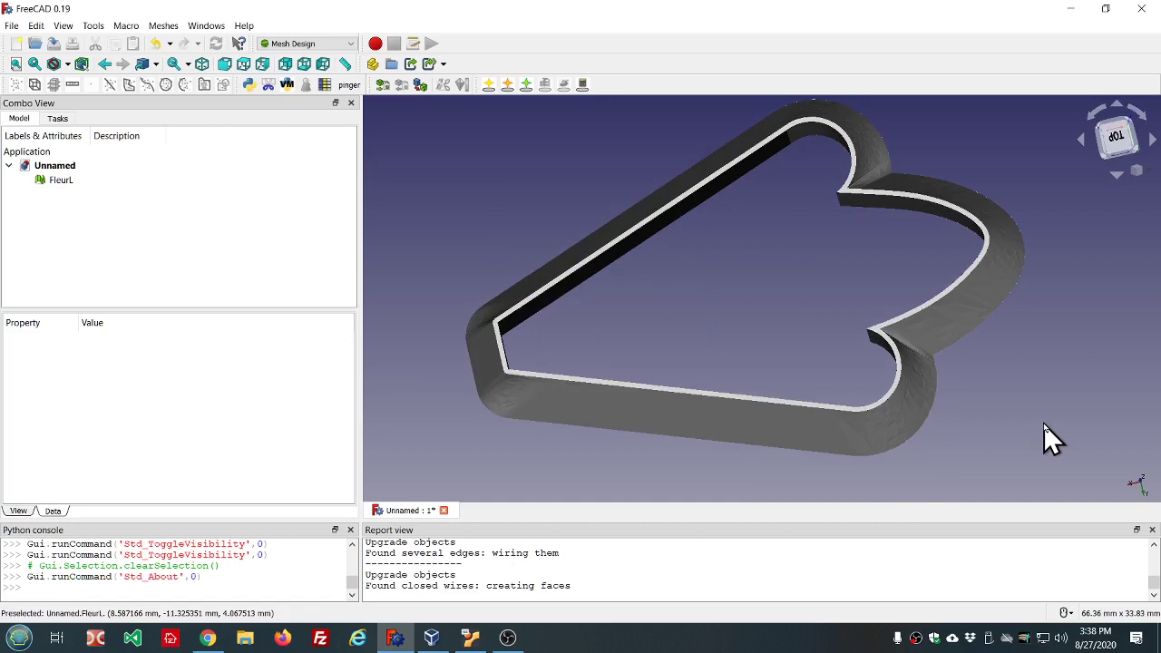
pyautogui.rightClick(727, 595)
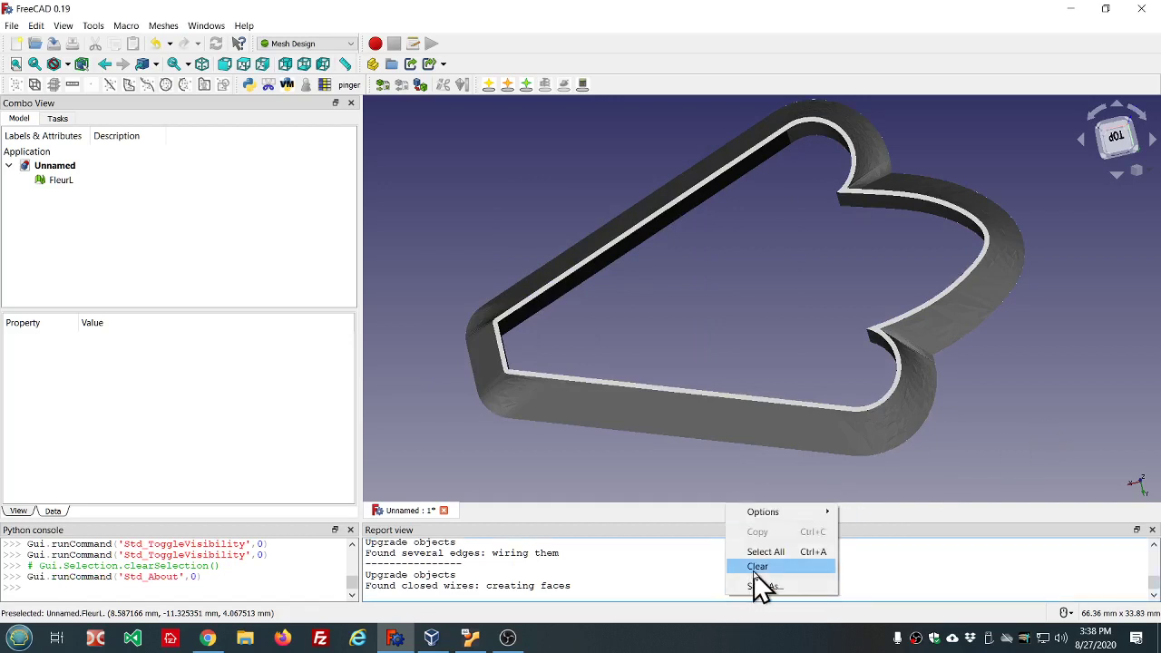
pyautogui.click(757, 567)
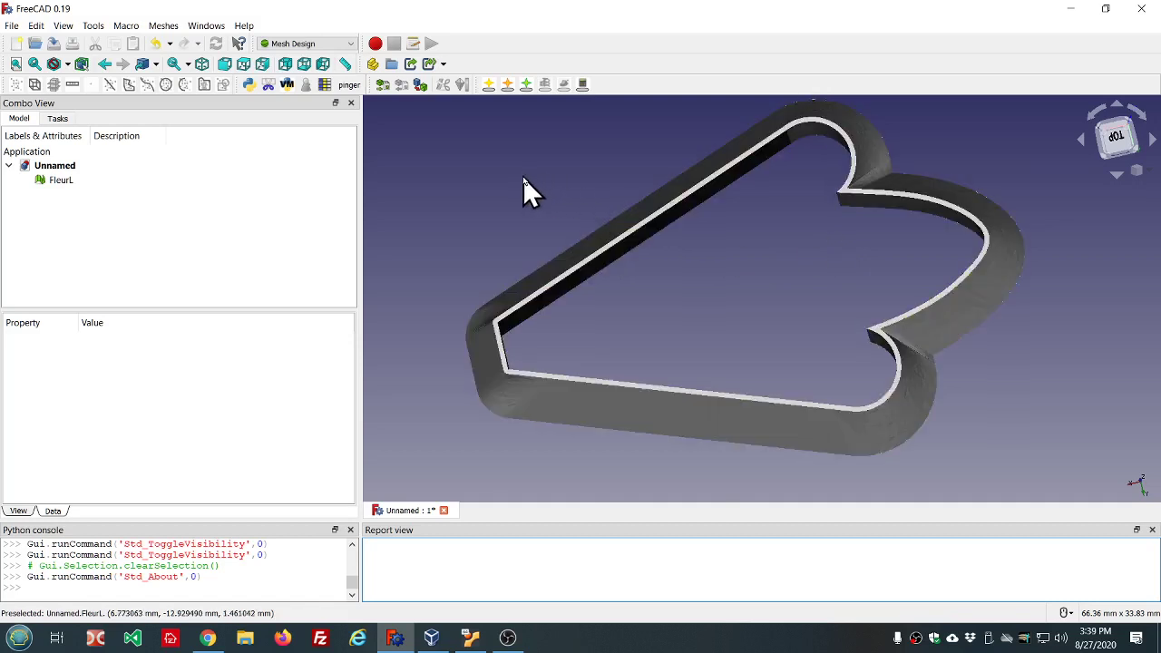
# Step: Zoom and orbit slightly to reframe the FleurL mesh
pyautogui.scroll(-3, 750, 239)
pyautogui.scroll(2, 929, 204)
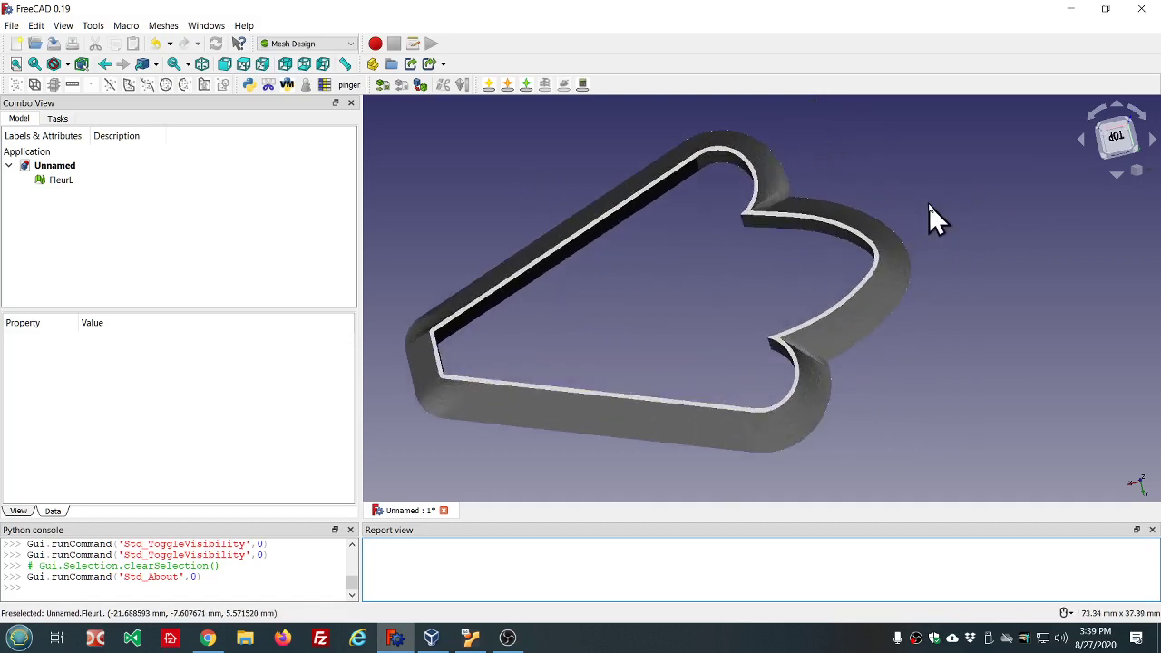
pyautogui.moveTo(677, 303); pyautogui.dragTo(682, 308, button='middle')
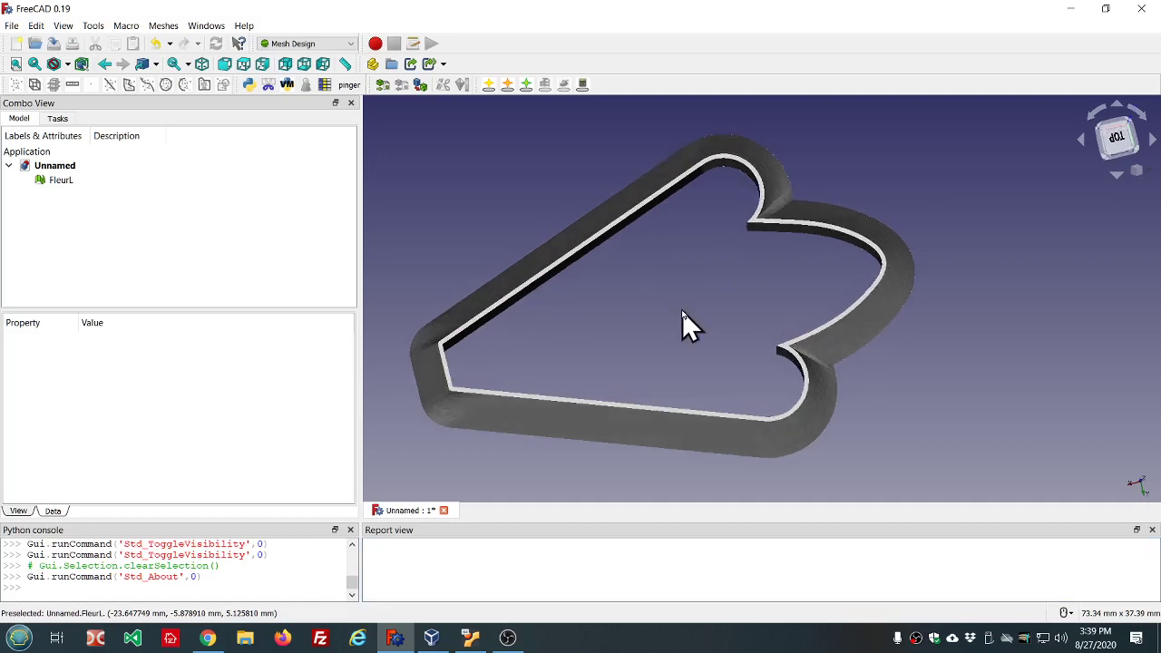
# Step: Switch to the Mesh Remodel workbench and select FleurL in the model tree
pyautogui.click(353, 42)
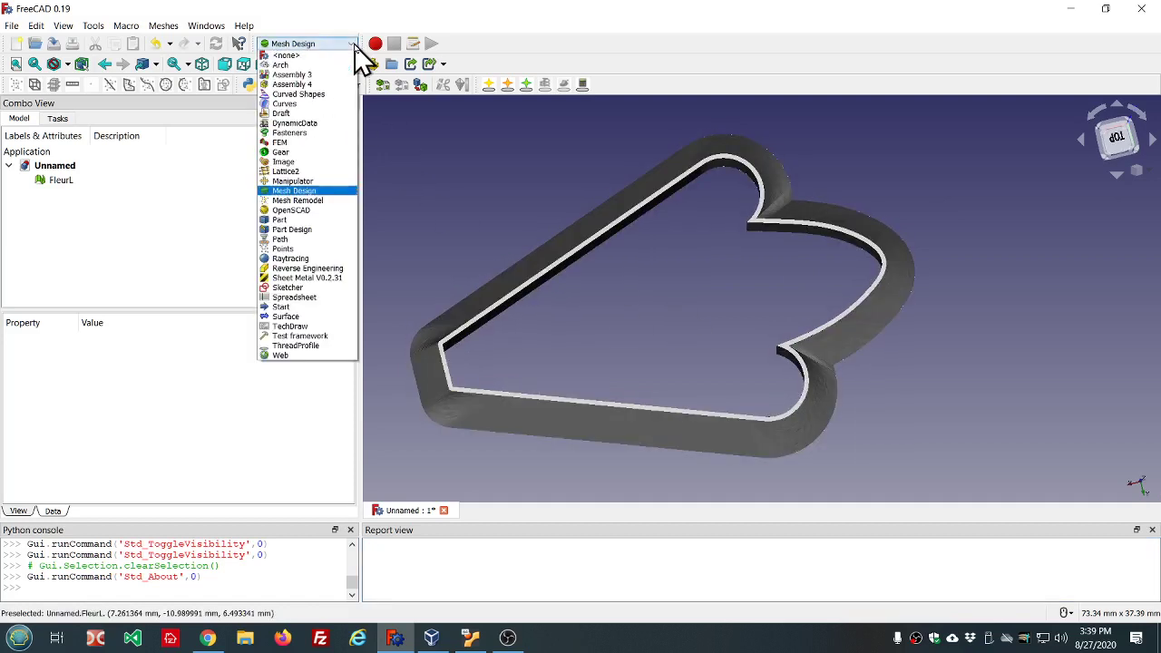
pyautogui.click(324, 213)
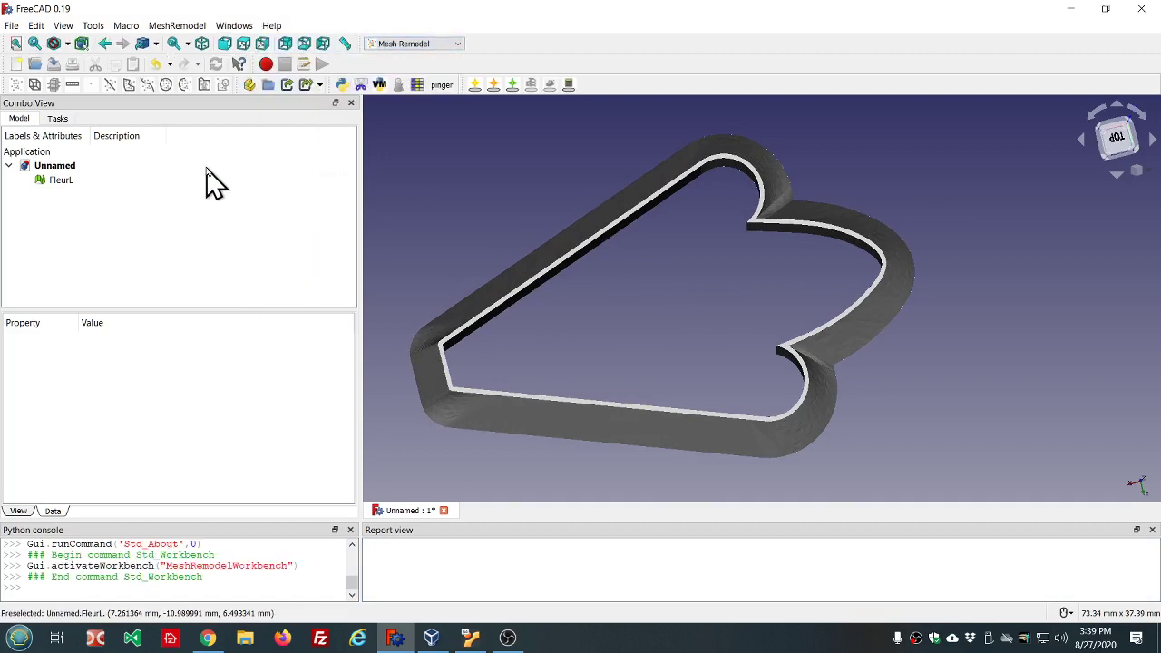
pyautogui.click(81, 184)
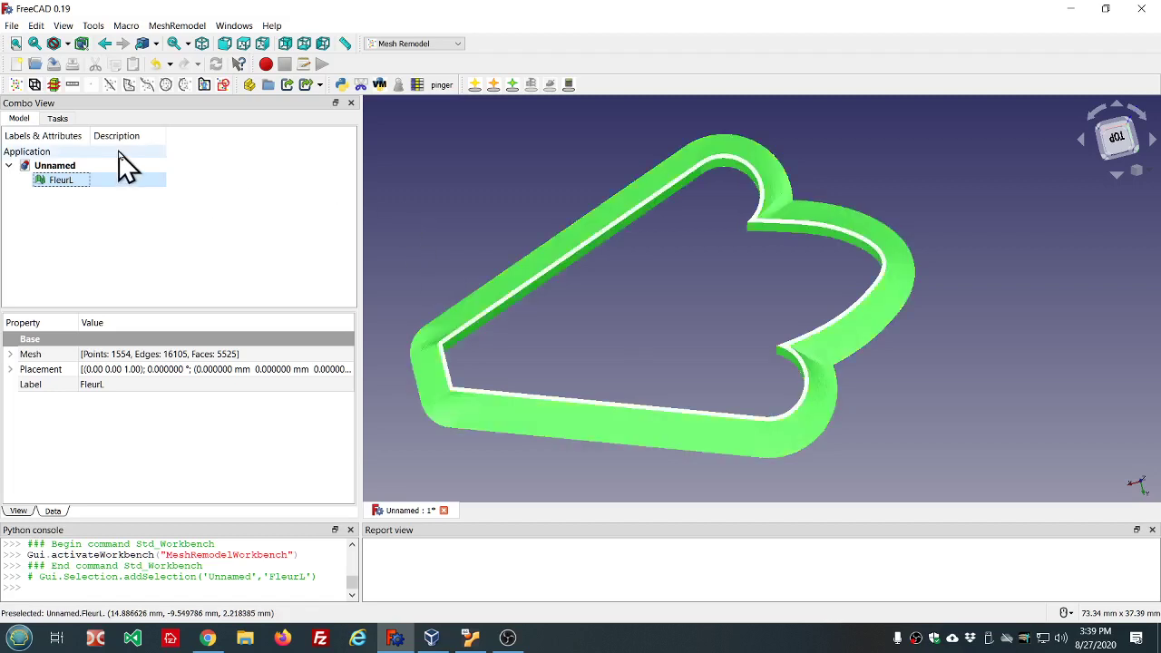
# Step: Create an MR_Points object from the FleurL mesh vertices and reframe the view
pyautogui.click(14, 86)
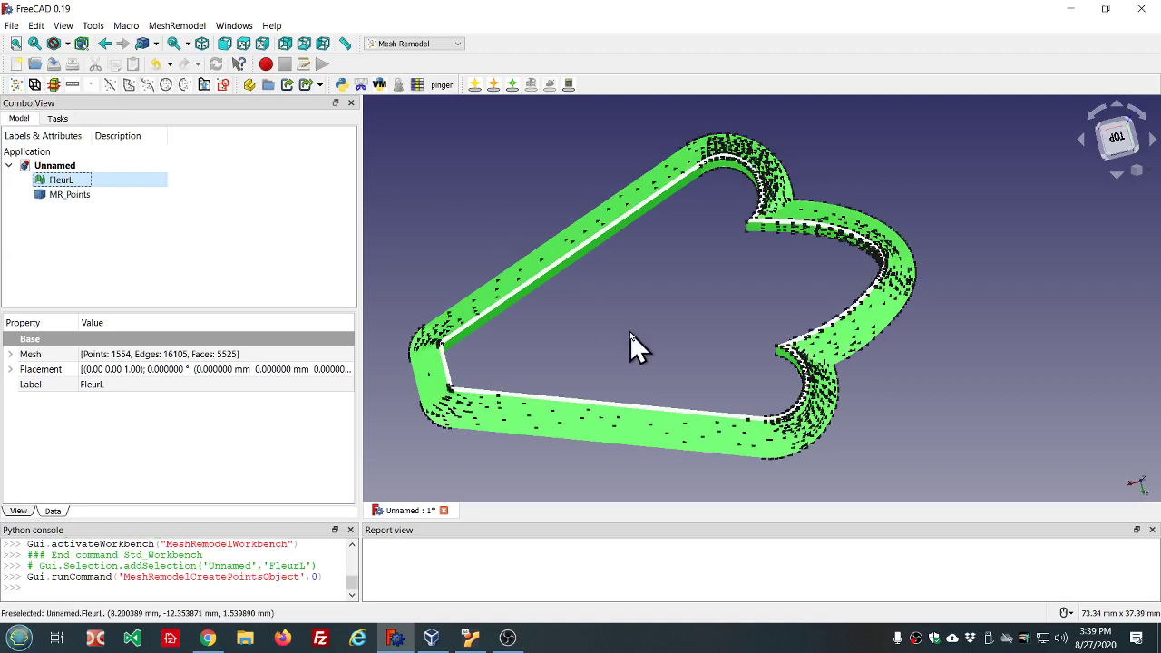
pyautogui.moveTo(629, 334); pyautogui.dragTo(670, 333, button='middle')
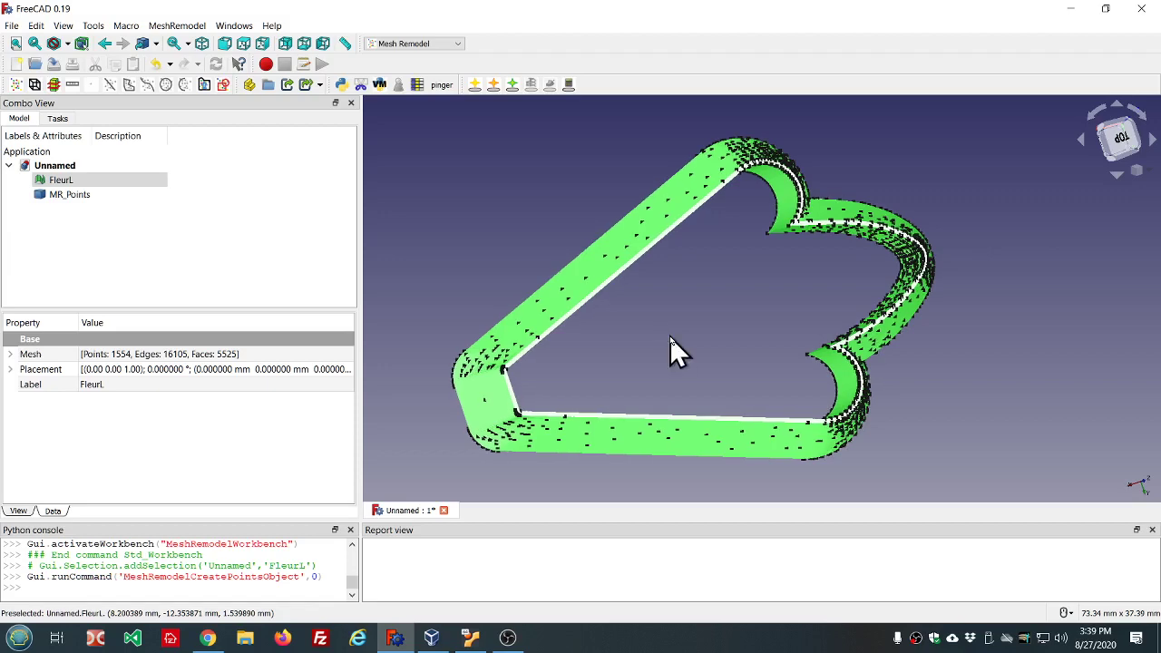
pyautogui.scroll(2, 983, 345)
pyautogui.scroll(-4, 998, 354)
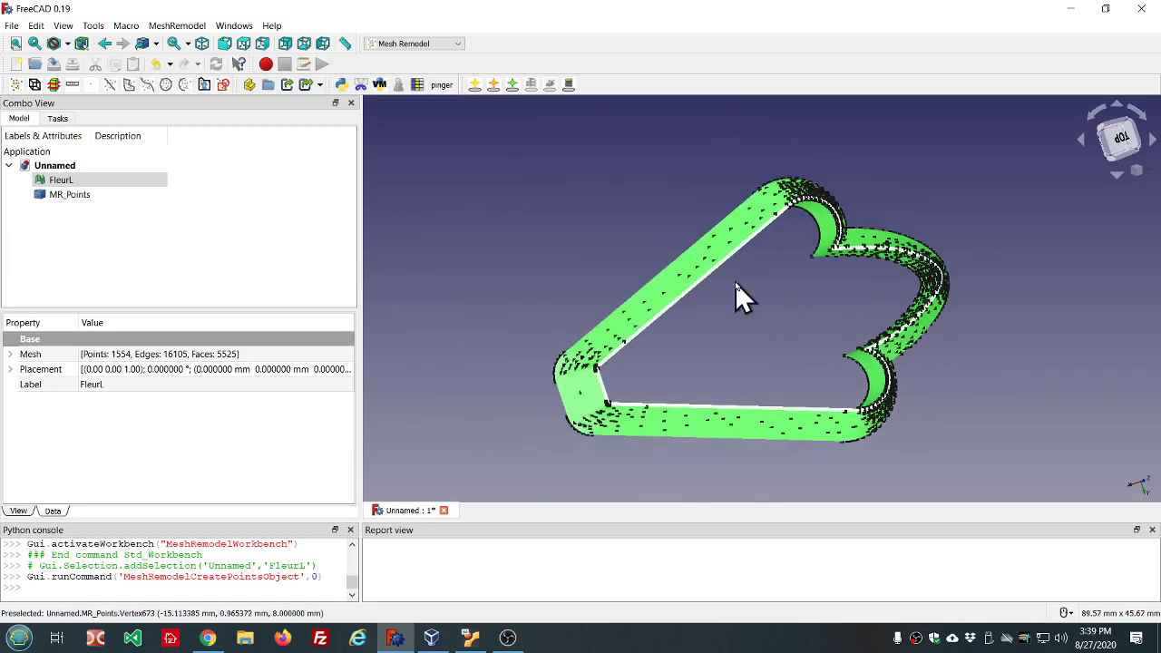
pyautogui.scroll(3, 849, 194)
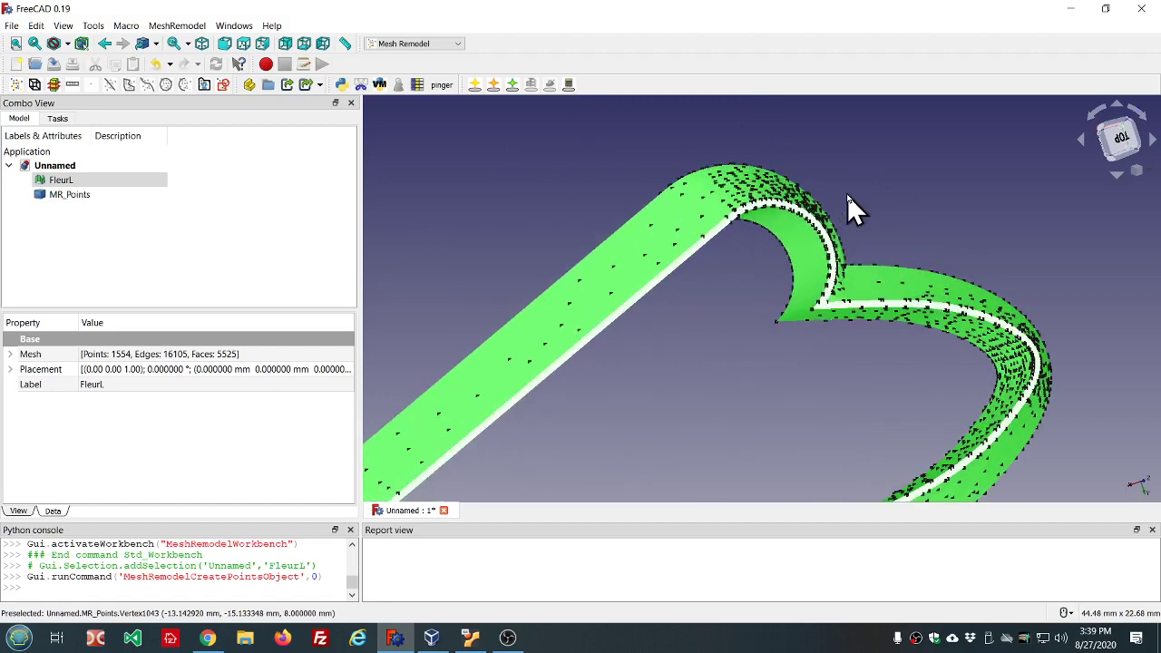
# Step: Pick three vertices on the top rim of the mesh
pyautogui.click(735, 224)
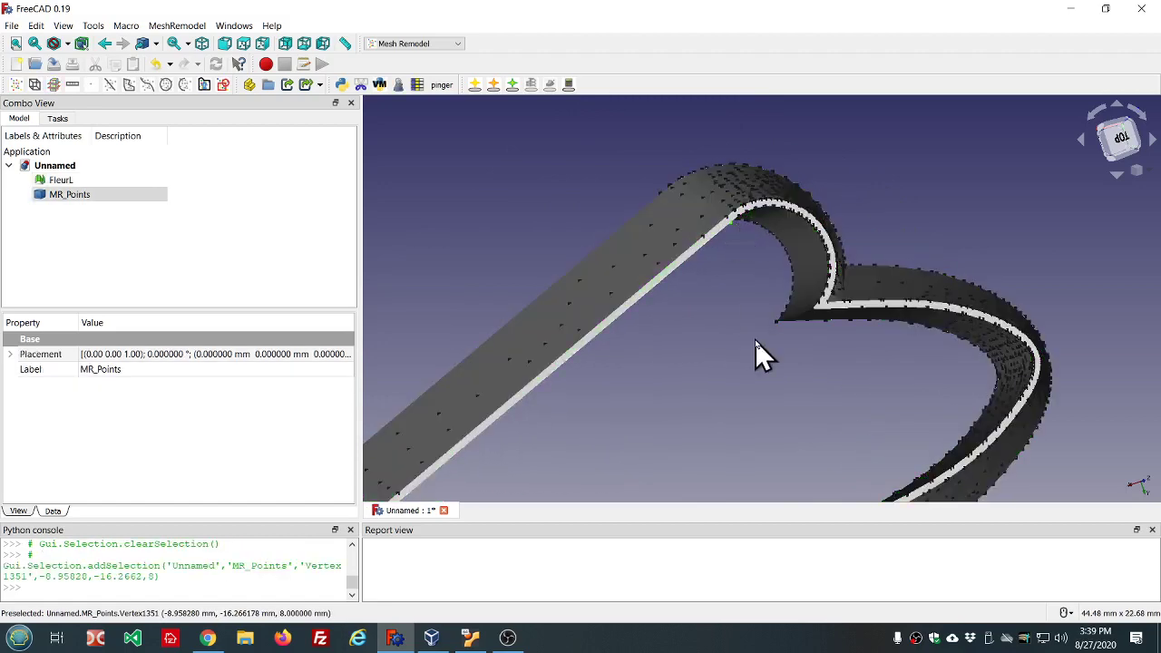
pyautogui.click(810, 311)
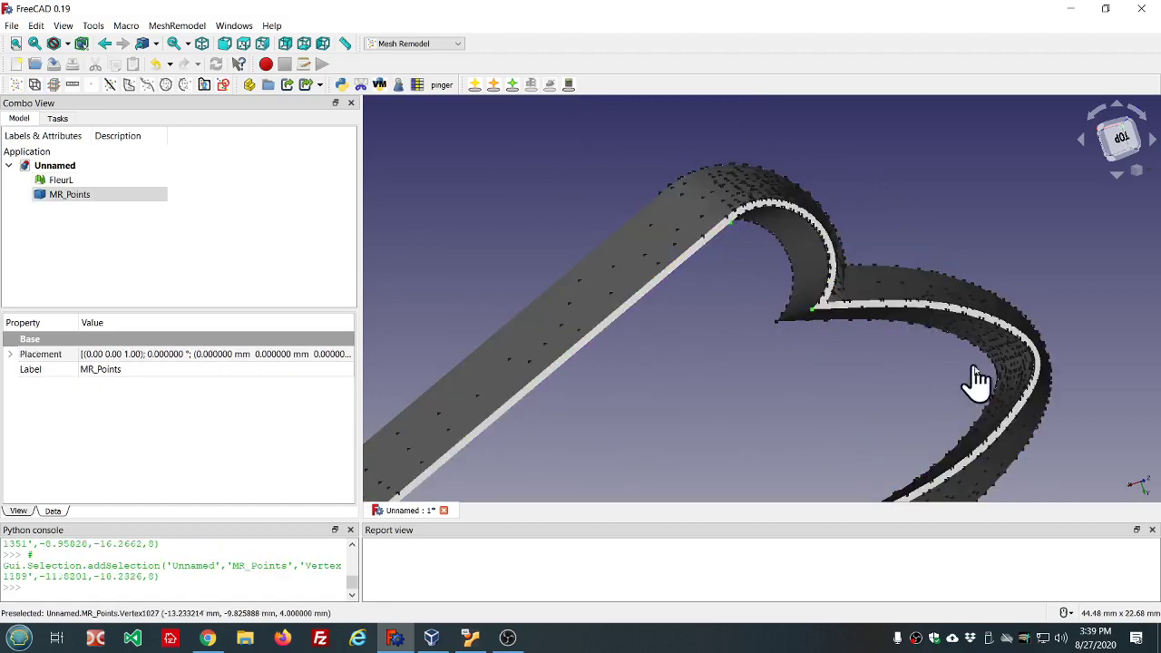
pyautogui.click(1025, 395)
pyautogui.scroll(-5, 920, 388)
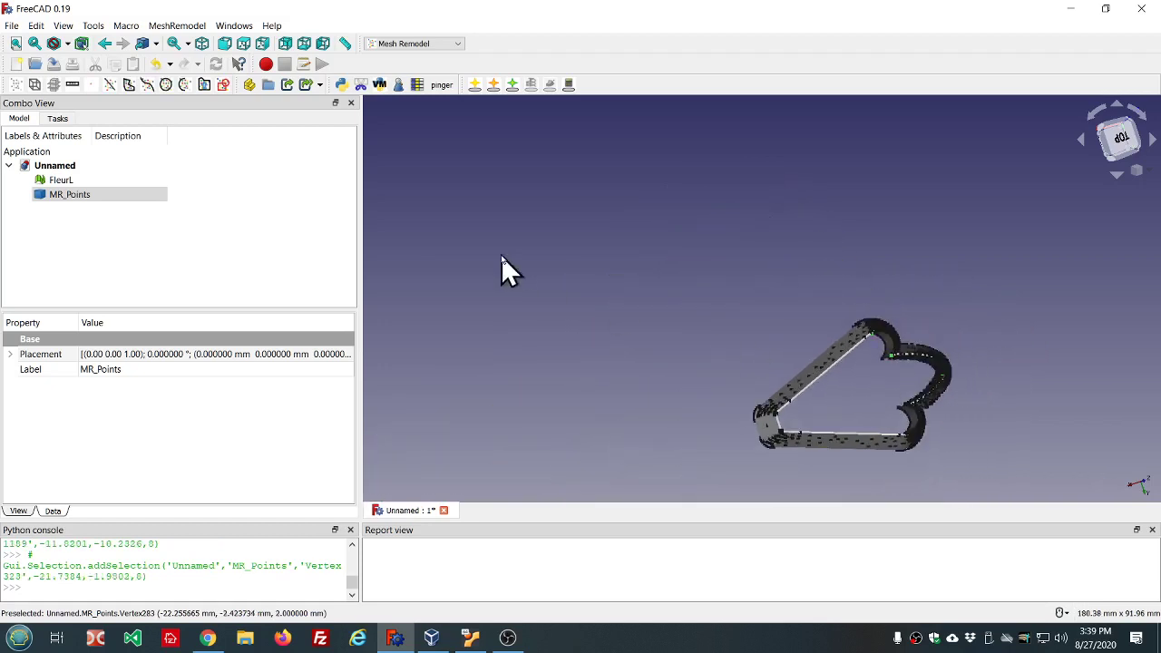
# Step: Create MR_Points_Coplanar from the three picked rim vertices and orbit to inspect it
pyautogui.click(73, 84)
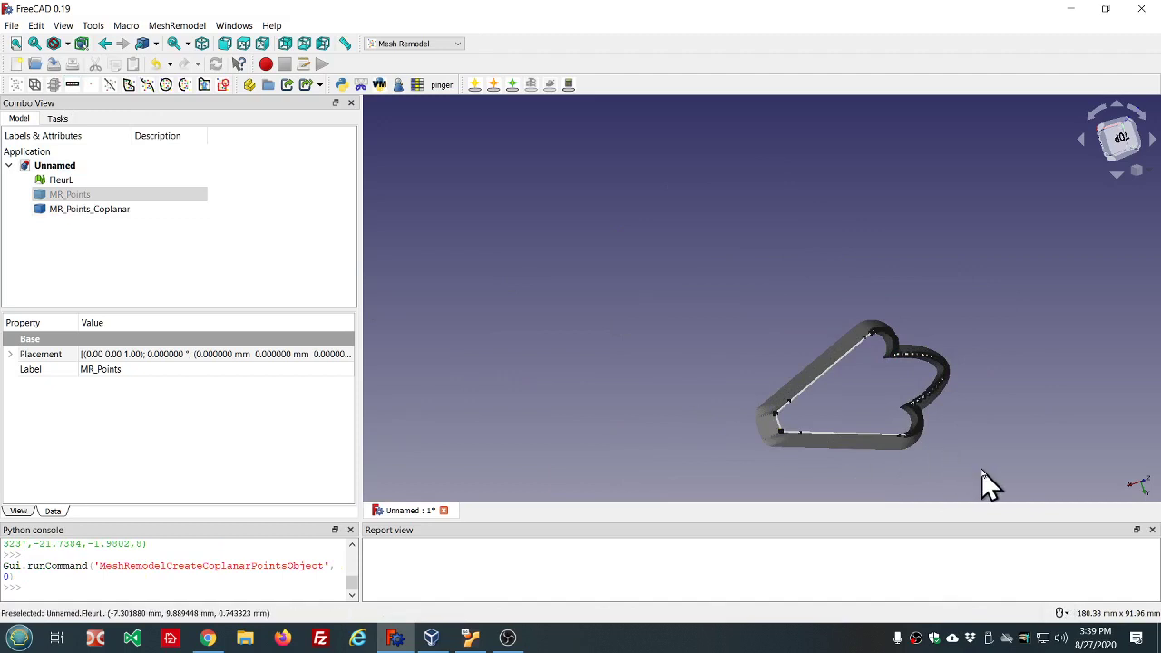
pyautogui.scroll(4, 982, 471)
pyautogui.scroll(2, 865, 149)
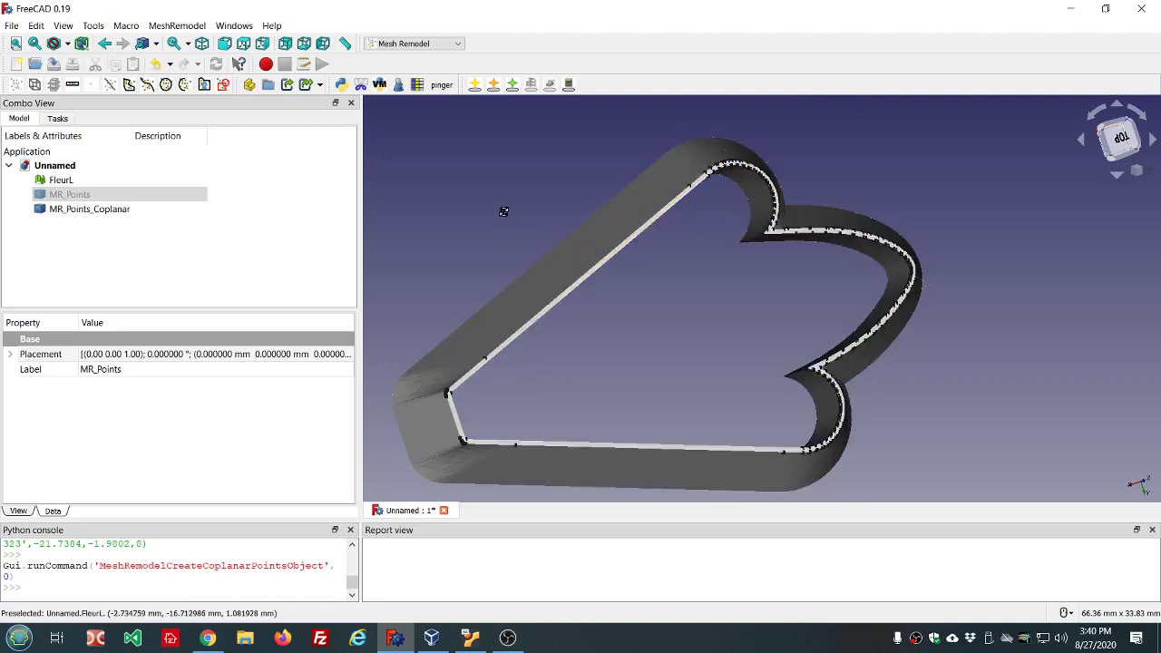
pyautogui.moveTo(505, 228); pyautogui.dragTo(530, 202, button='middle')
pyautogui.scroll(-3, 530, 201)
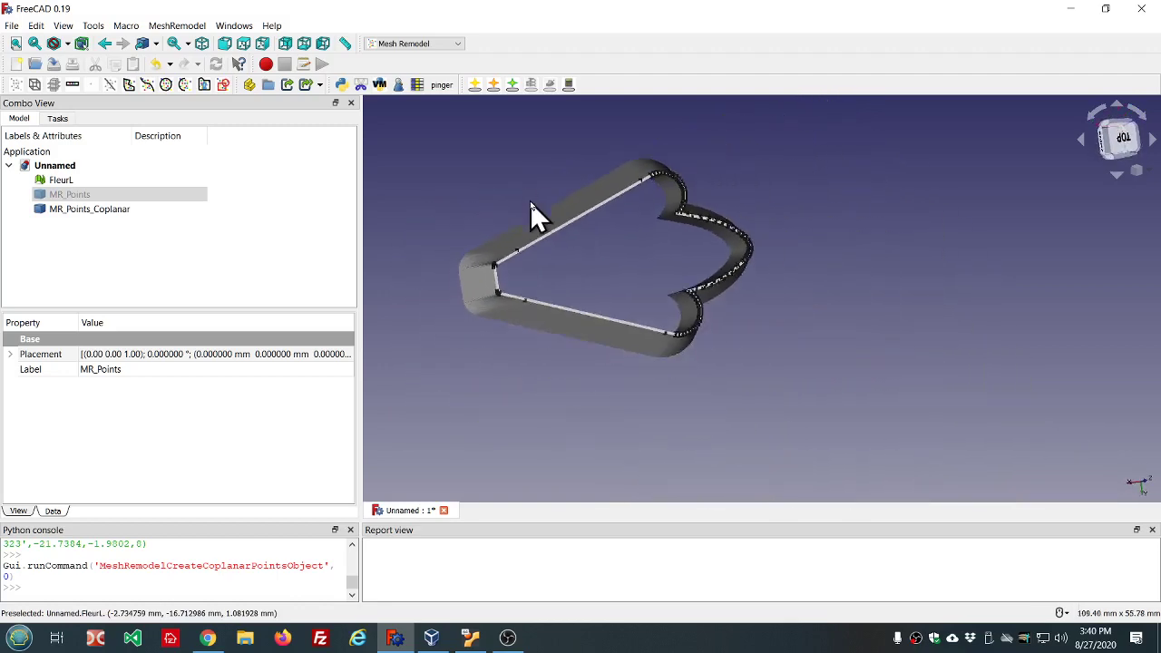
pyautogui.scroll(2, 695, 176)
pyautogui.scroll(-3, 749, 181)
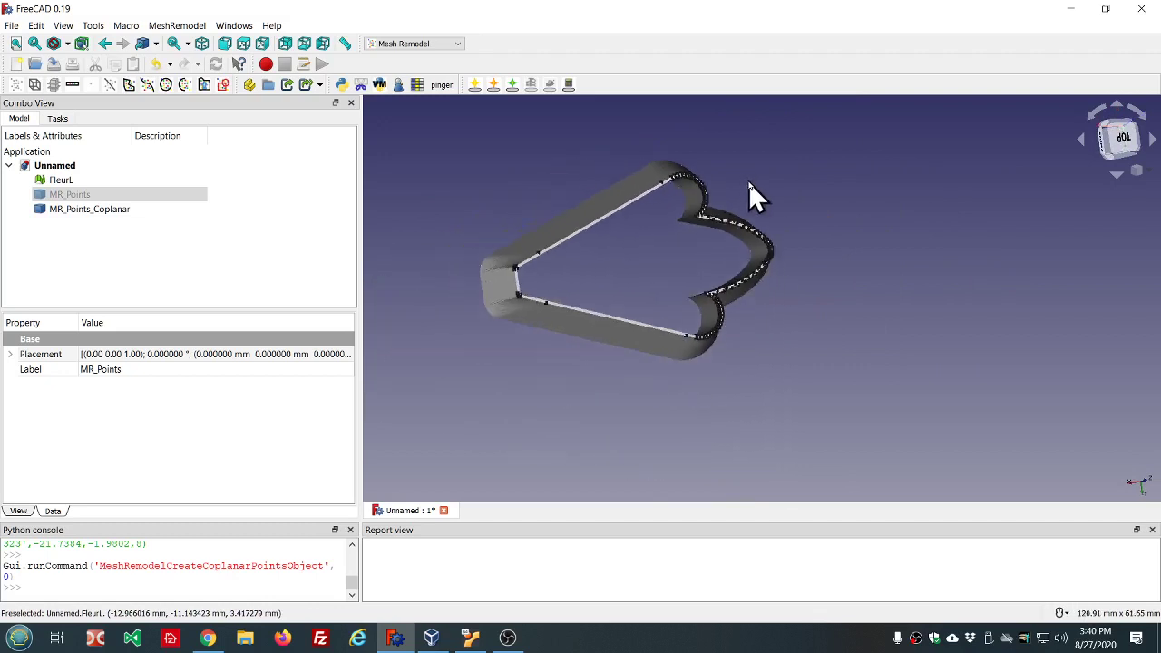
pyautogui.moveTo(639, 261); pyautogui.dragTo(595, 267, button='middle')
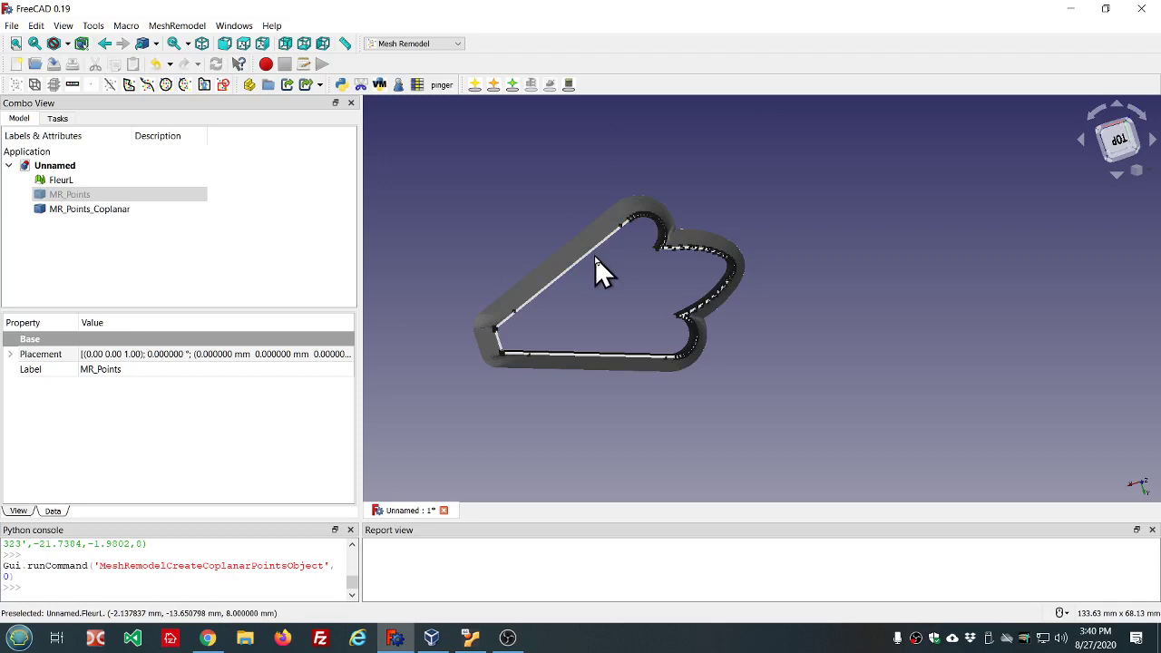
pyautogui.moveTo(751, 387)
pyautogui.mouseDown(button='middle')
pyautogui.moveTo(717, 187)
pyautogui.moveTo(748, 372)
pyautogui.mouseUp(button='middle')
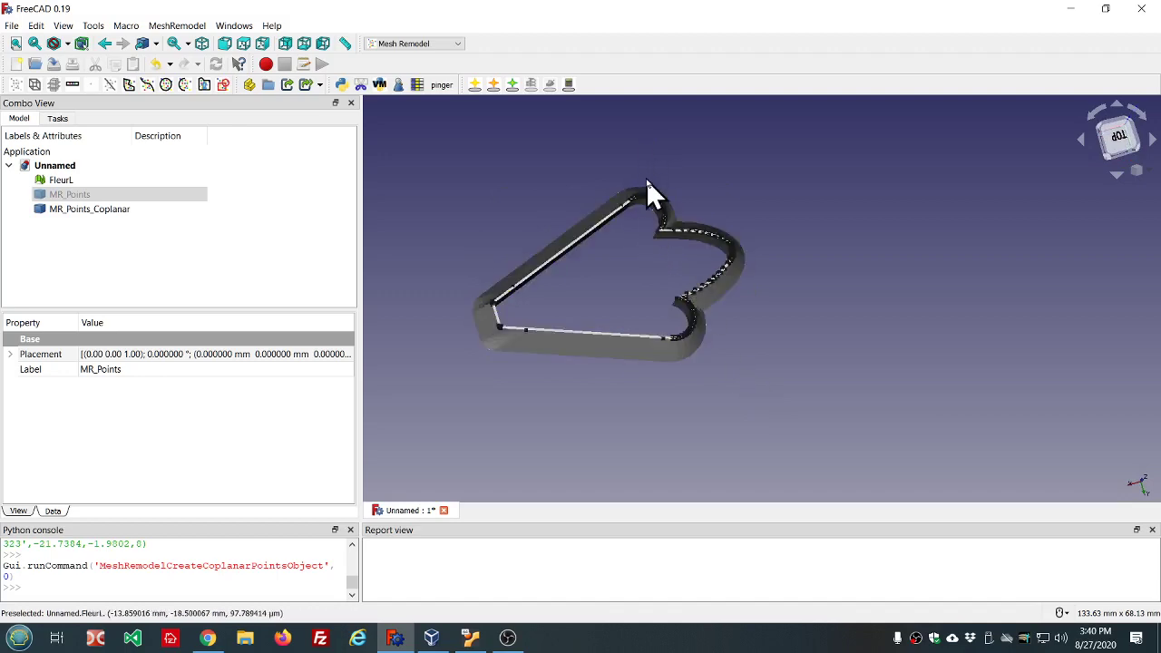
pyautogui.scroll(2, 673, 209)
pyautogui.scroll(1, 623, 164)
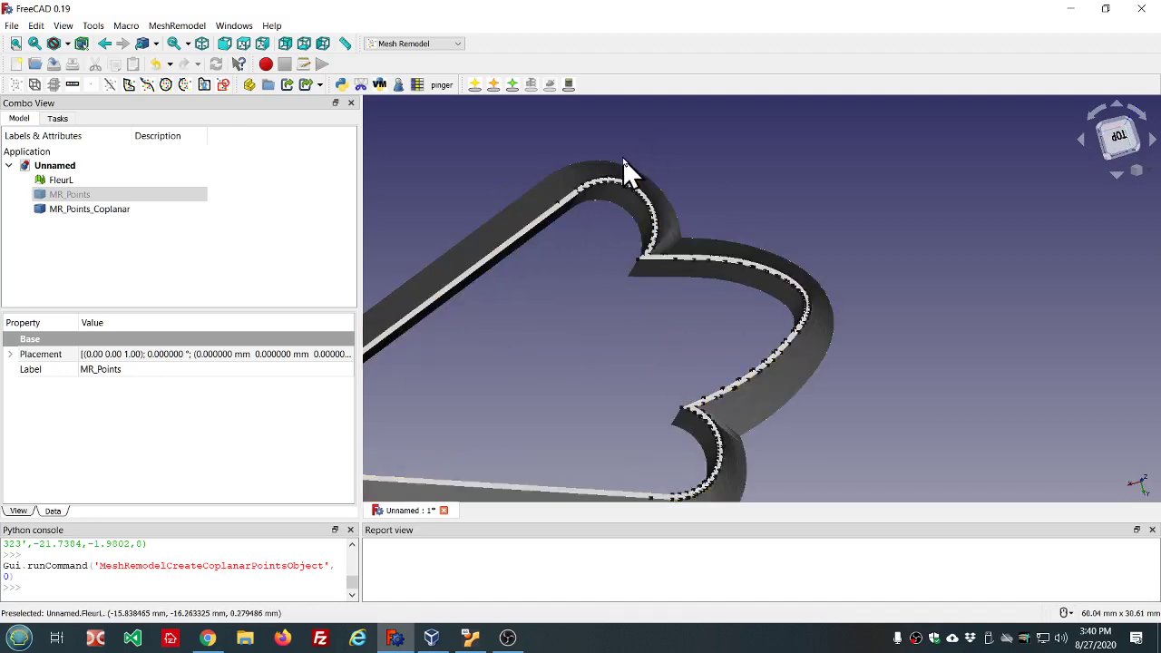
pyautogui.scroll(2, 622, 164)
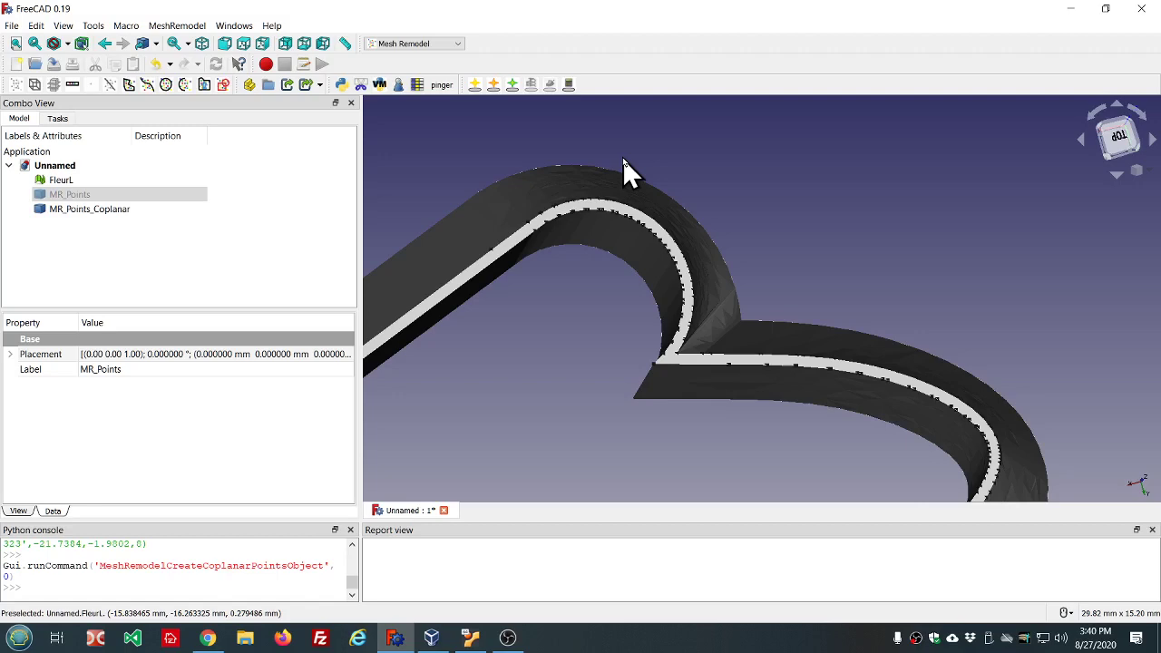
# Step: Fit an arc, MR_Arc of radius about 3.34 mm, through three inner-curve points
pyautogui.scroll(2, 575, 245)
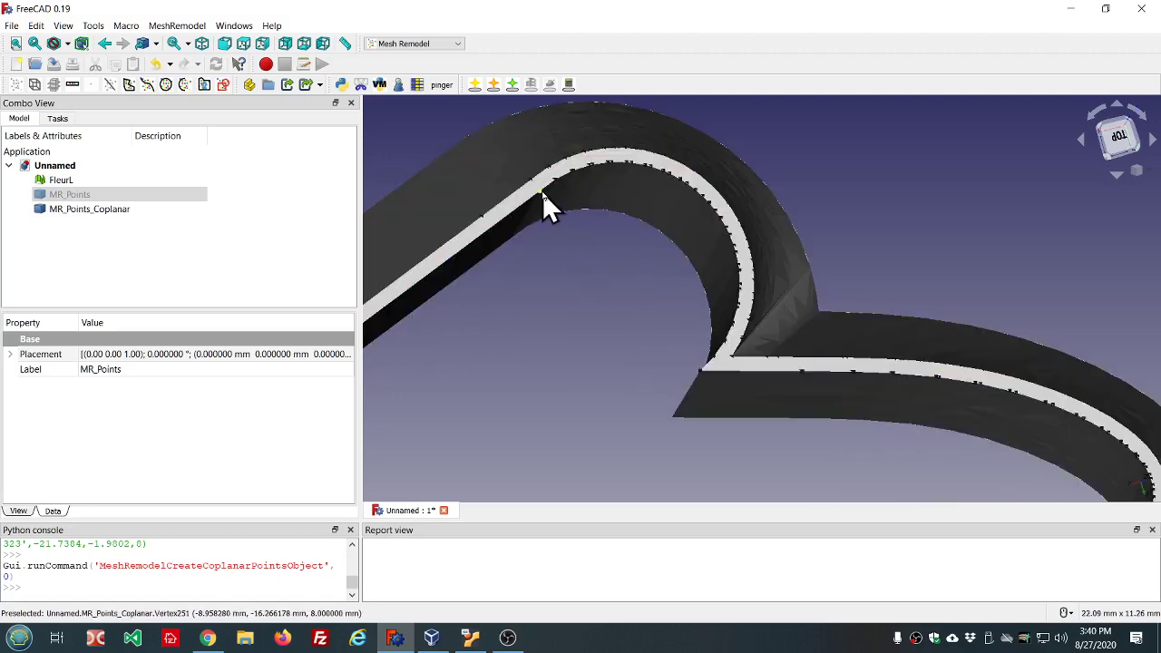
pyautogui.click(543, 192)
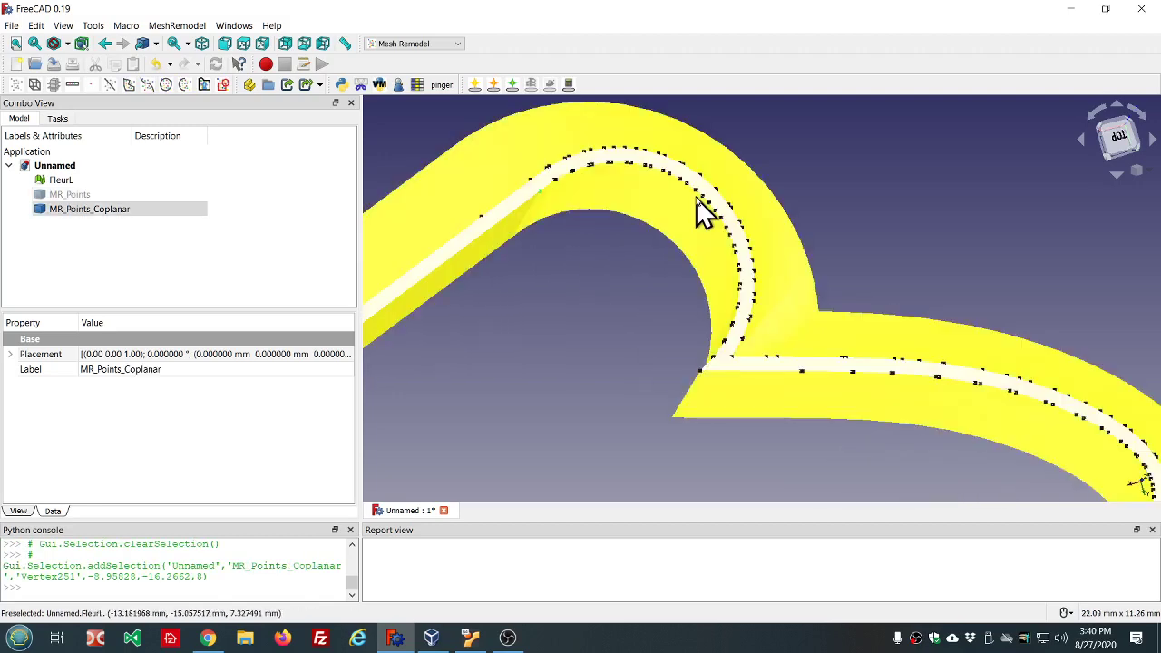
pyautogui.click(697, 191)
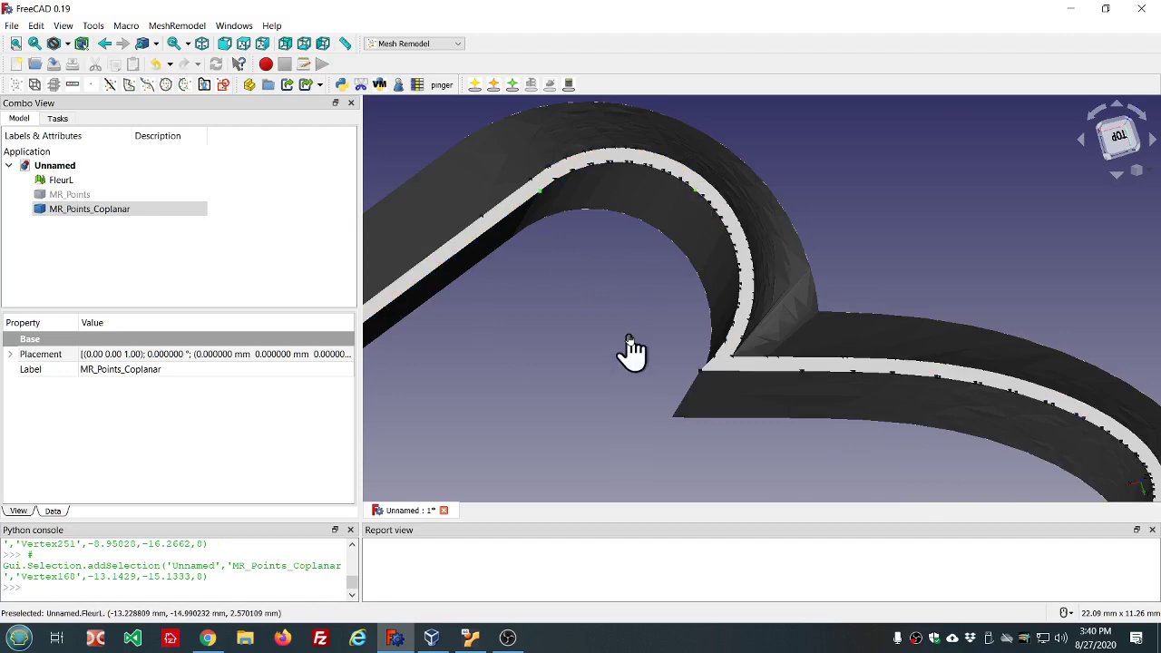
pyautogui.click(696, 372)
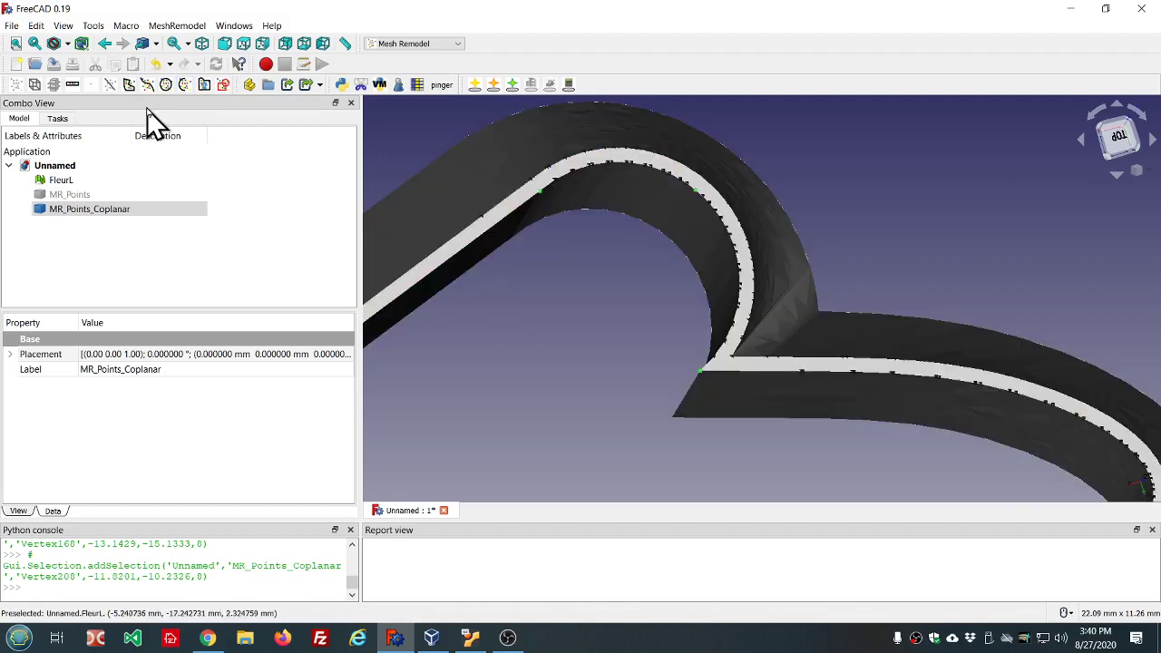
pyautogui.click(183, 85)
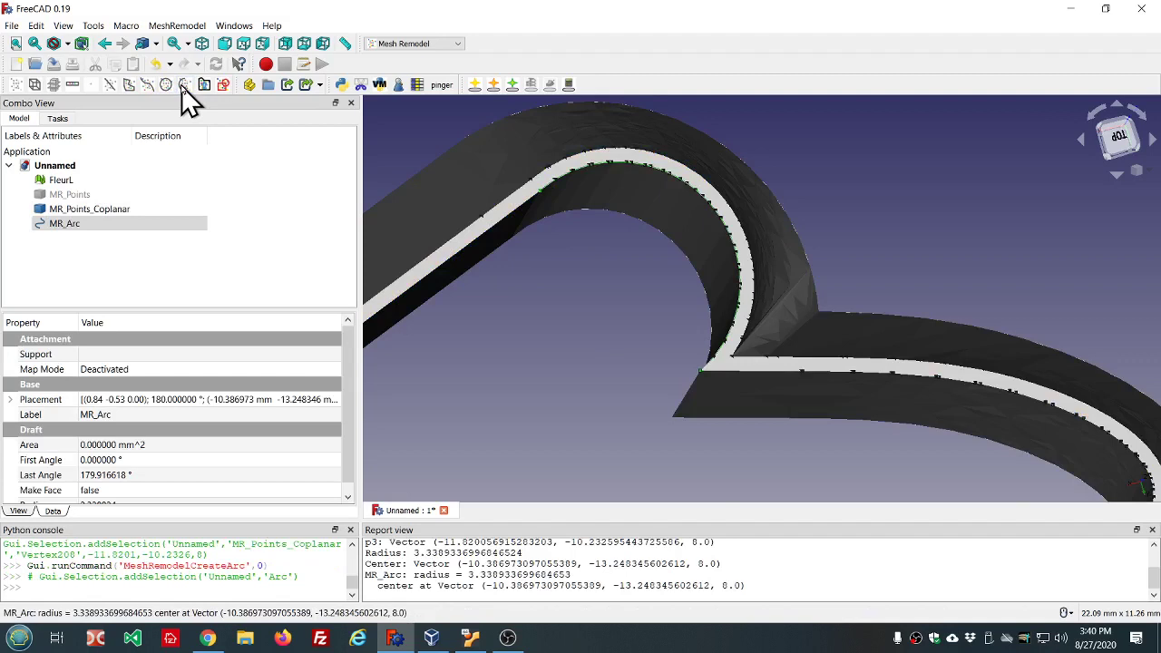
# Step: Hide MR_Arc from the 3D view
pyautogui.click(73, 227)
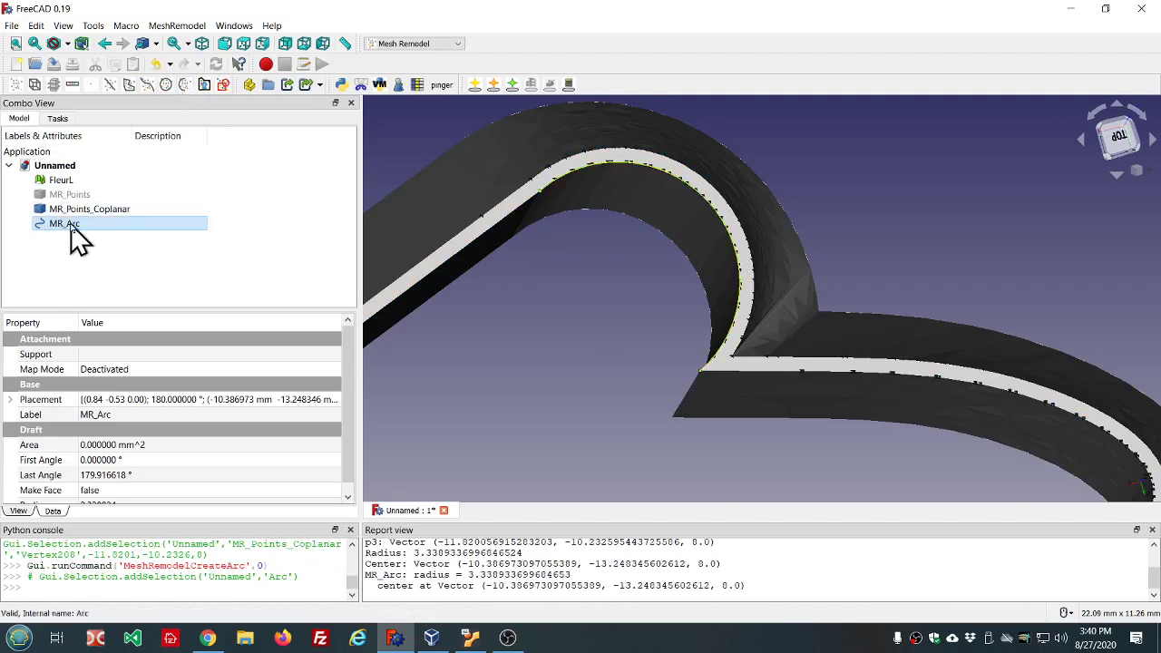
pyautogui.click(73, 227)
pyautogui.press('space')
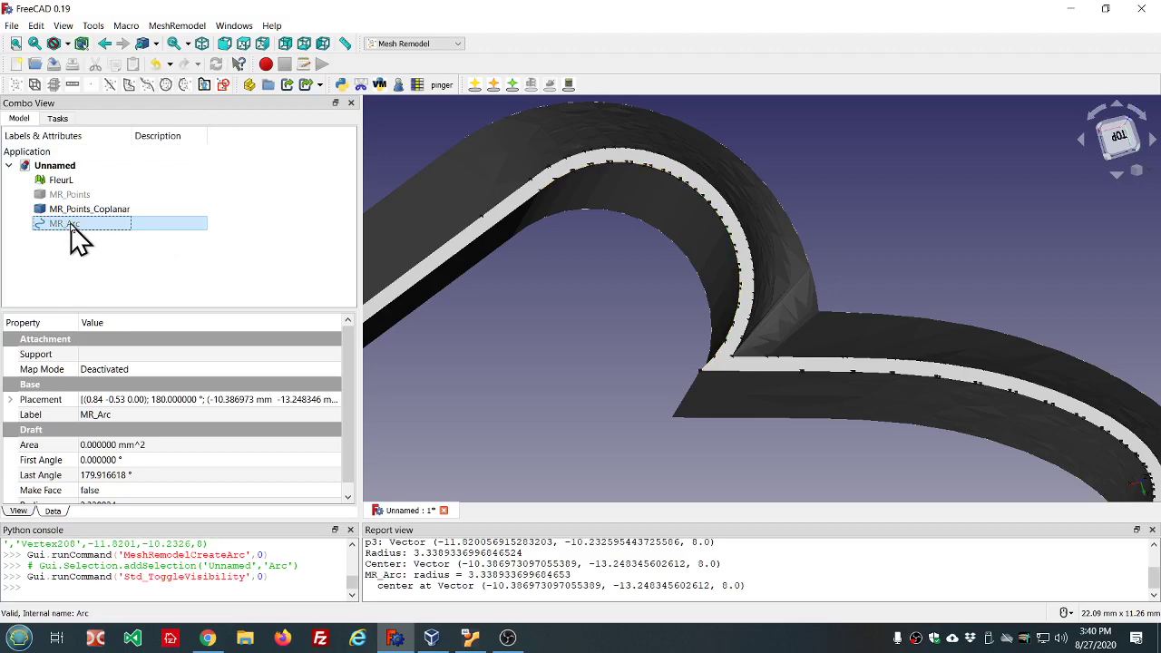
pyautogui.scroll(-1, 646, 391)
pyautogui.scroll(-2, 646, 391)
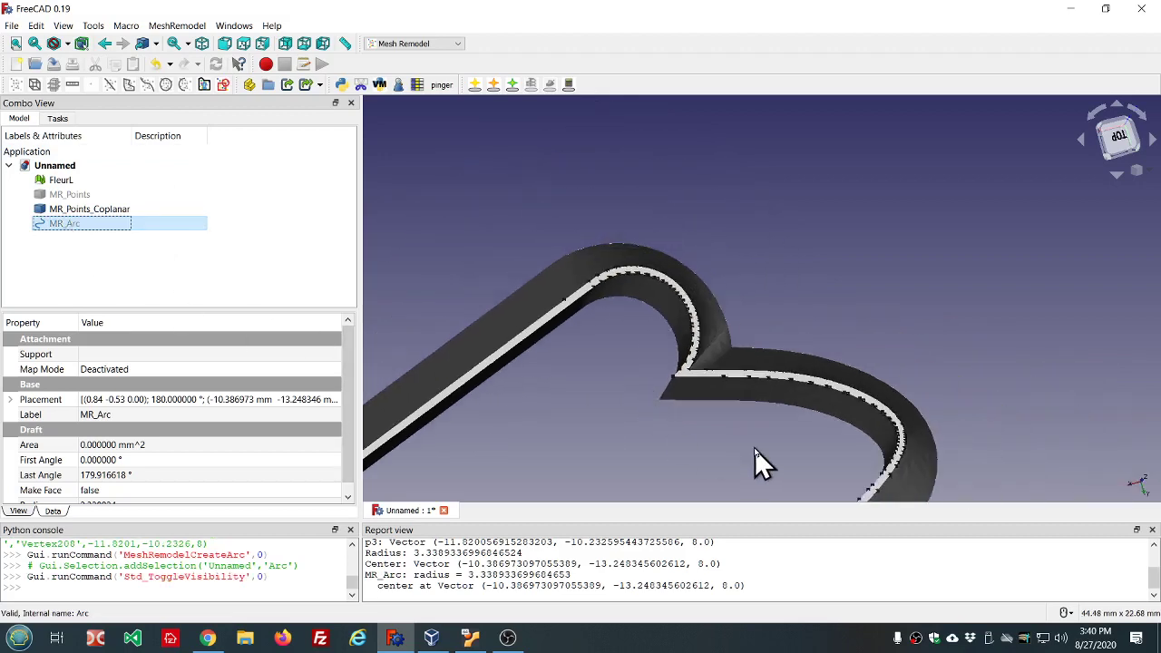
# Step: Select coplanar vertices from the bend along the inner edge and down the lower curve
pyautogui.moveTo(763, 449); pyautogui.dragTo(752, 330, button='middle')
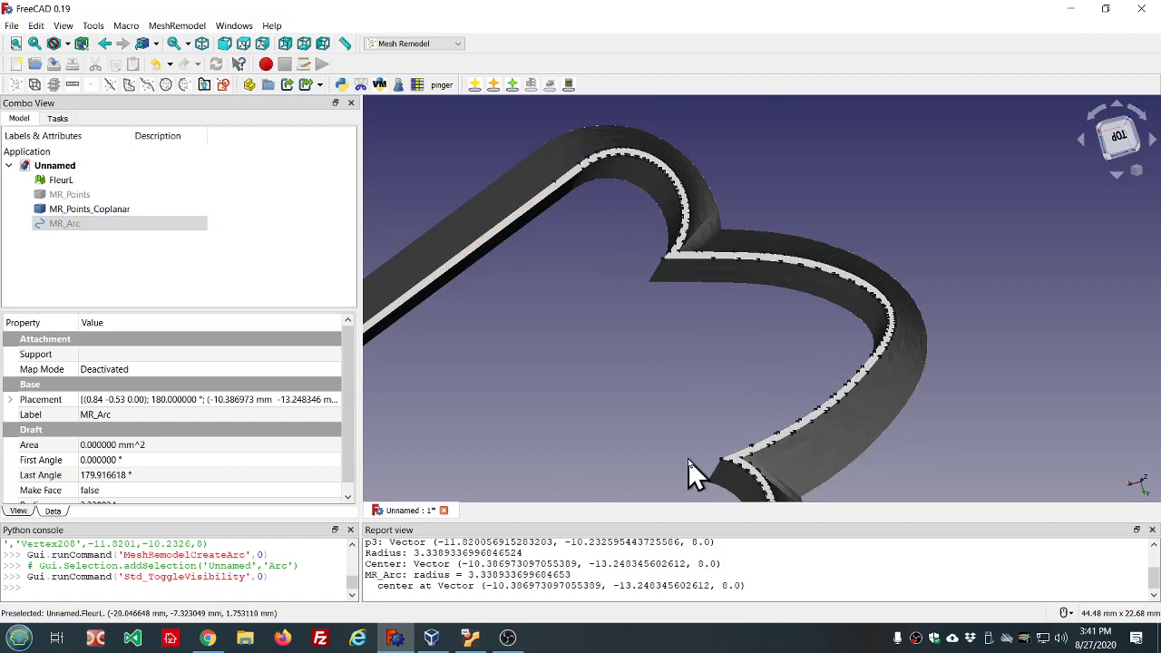
pyautogui.scroll(2, 670, 276)
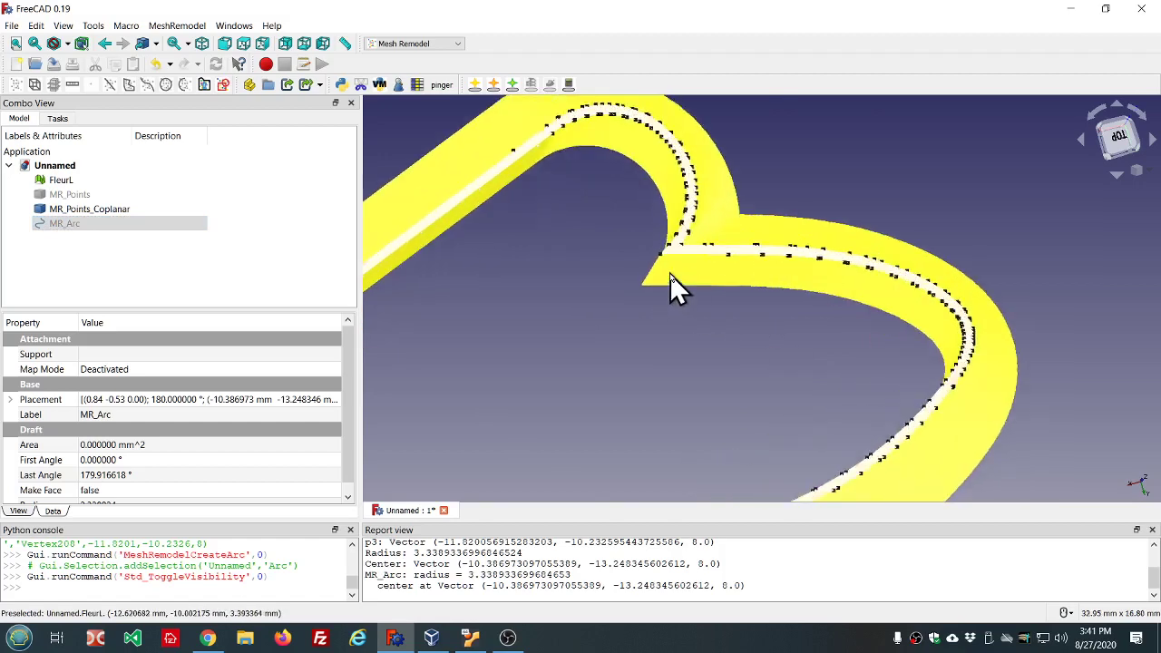
pyautogui.scroll(3, 669, 274)
pyautogui.click(656, 249)
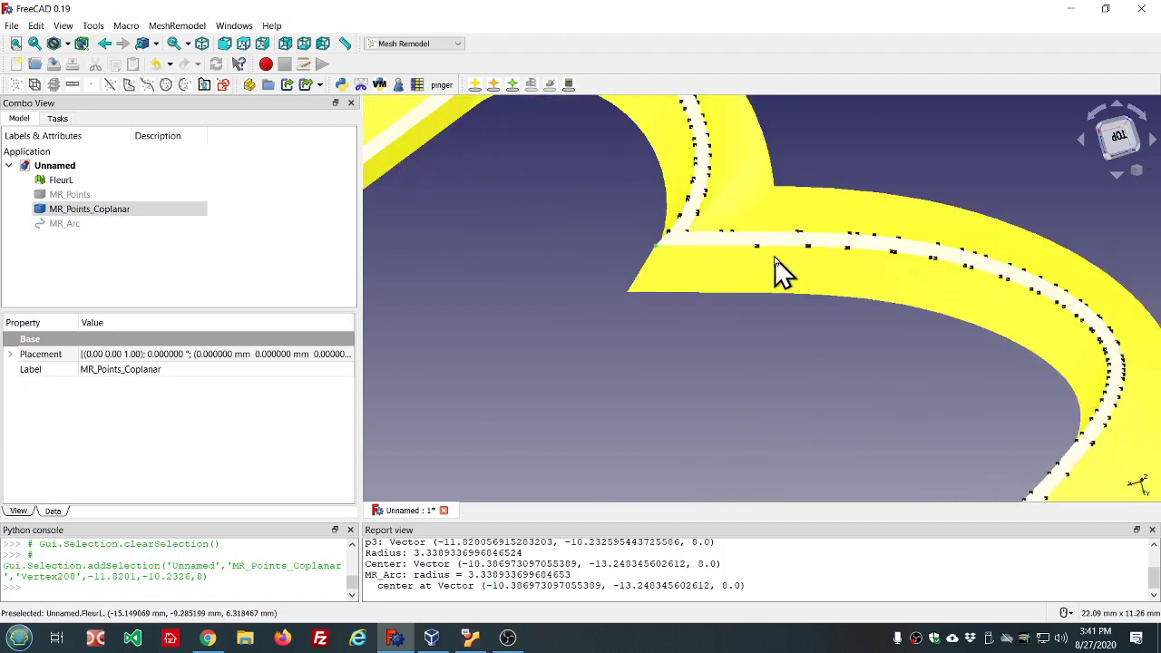
pyautogui.keyDown('ctrl'); pyautogui.click(757, 247); pyautogui.keyUp('ctrl')
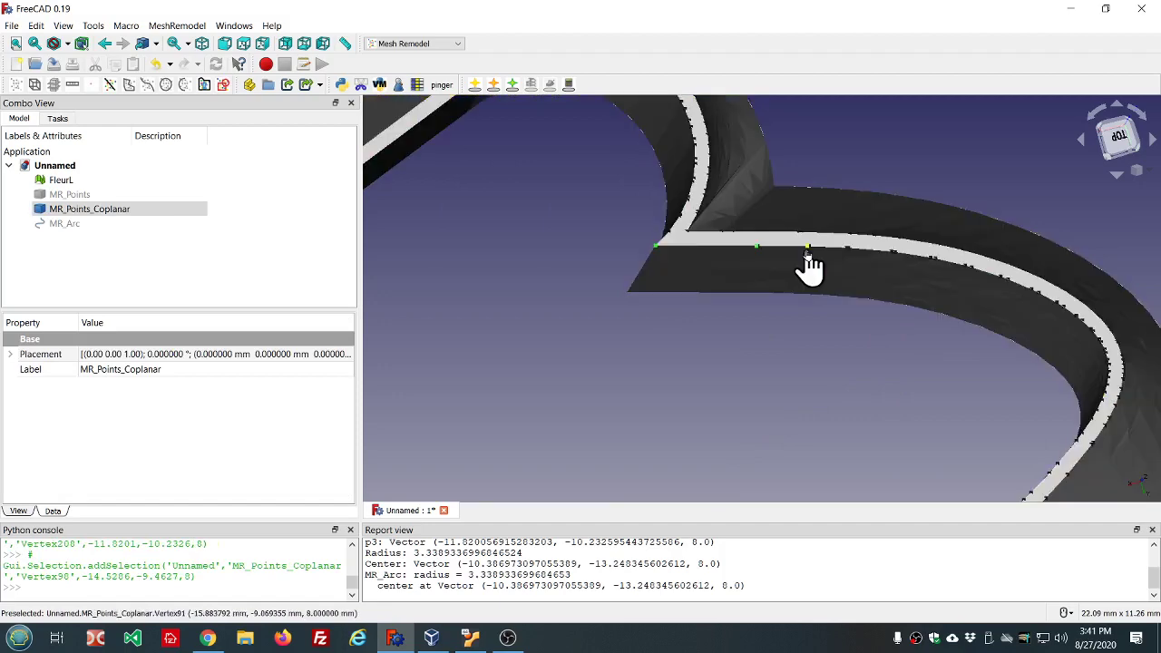
pyautogui.keyDown('ctrl'); pyautogui.click(808, 247); pyautogui.keyUp('ctrl')
pyautogui.keyDown('ctrl'); pyautogui.click(847, 248); pyautogui.keyUp('ctrl')
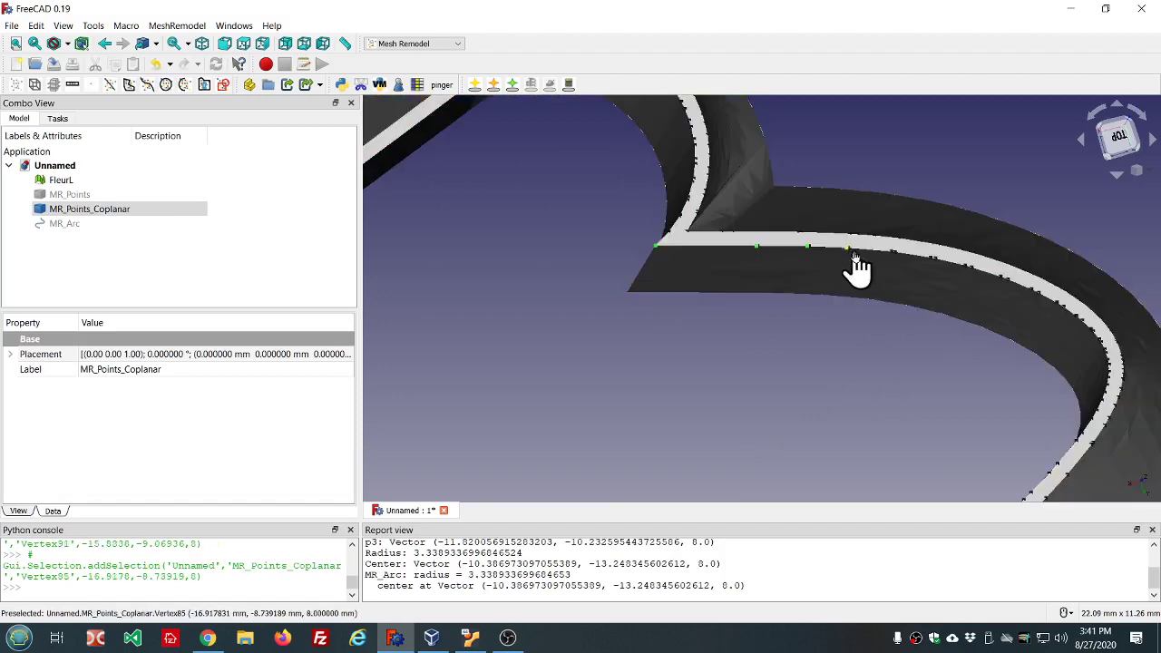
pyautogui.keyDown('ctrl'); pyautogui.click(894, 253); pyautogui.keyUp('ctrl')
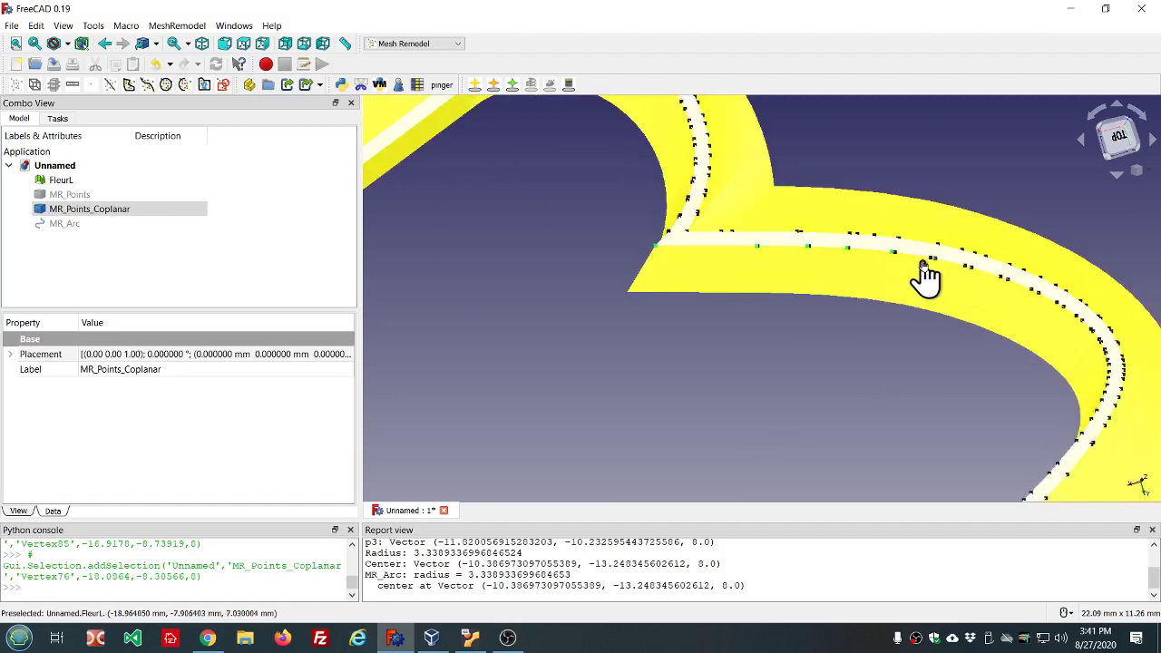
pyautogui.keyDown('ctrl'); pyautogui.click(931, 261); pyautogui.keyUp('ctrl')
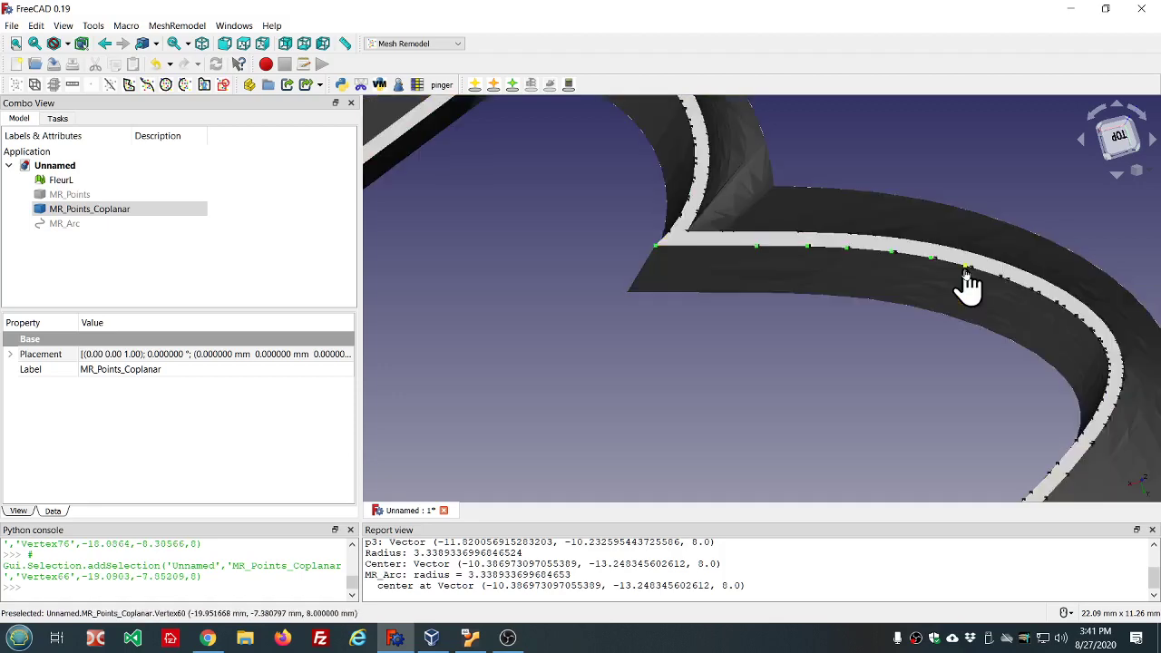
pyautogui.keyDown('ctrl'); pyautogui.click(967, 270); pyautogui.keyUp('ctrl')
pyautogui.keyDown('ctrl'); pyautogui.click(974, 269); pyautogui.keyUp('ctrl')
pyautogui.keyDown('ctrl'); pyautogui.click(999, 279); pyautogui.keyUp('ctrl')
pyautogui.keyDown('ctrl'); pyautogui.click(1009, 281); pyautogui.keyUp('ctrl')
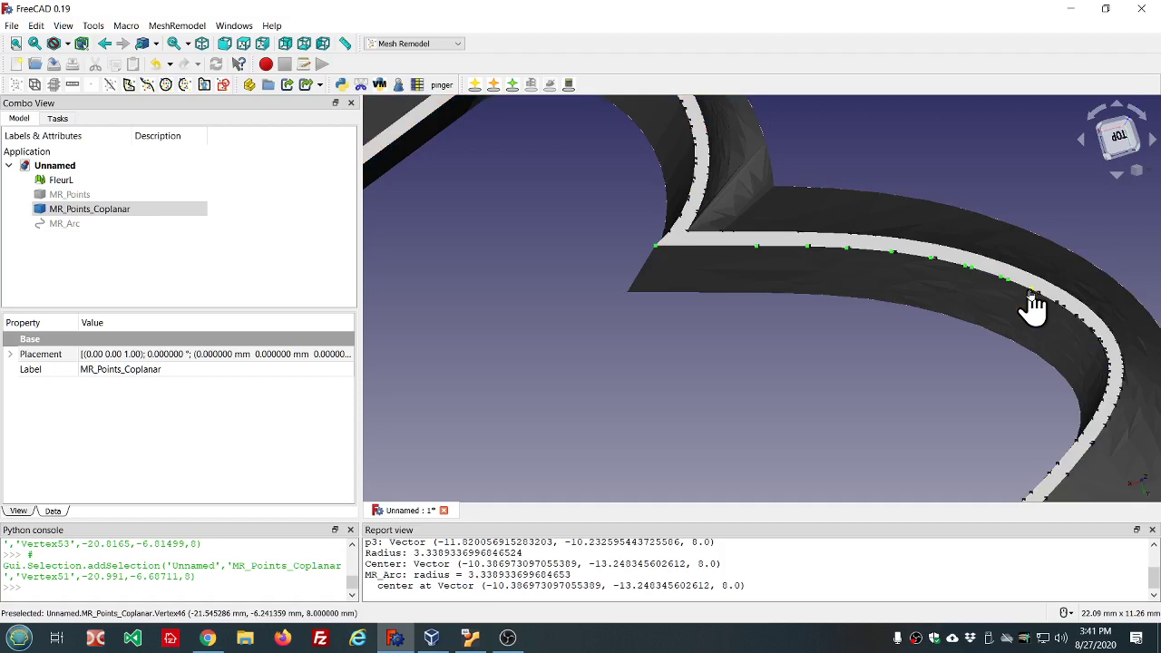
pyautogui.keyDown('ctrl'); pyautogui.click(1033, 292); pyautogui.keyUp('ctrl')
pyautogui.keyDown('ctrl'); pyautogui.click(1040, 294); pyautogui.keyUp('ctrl')
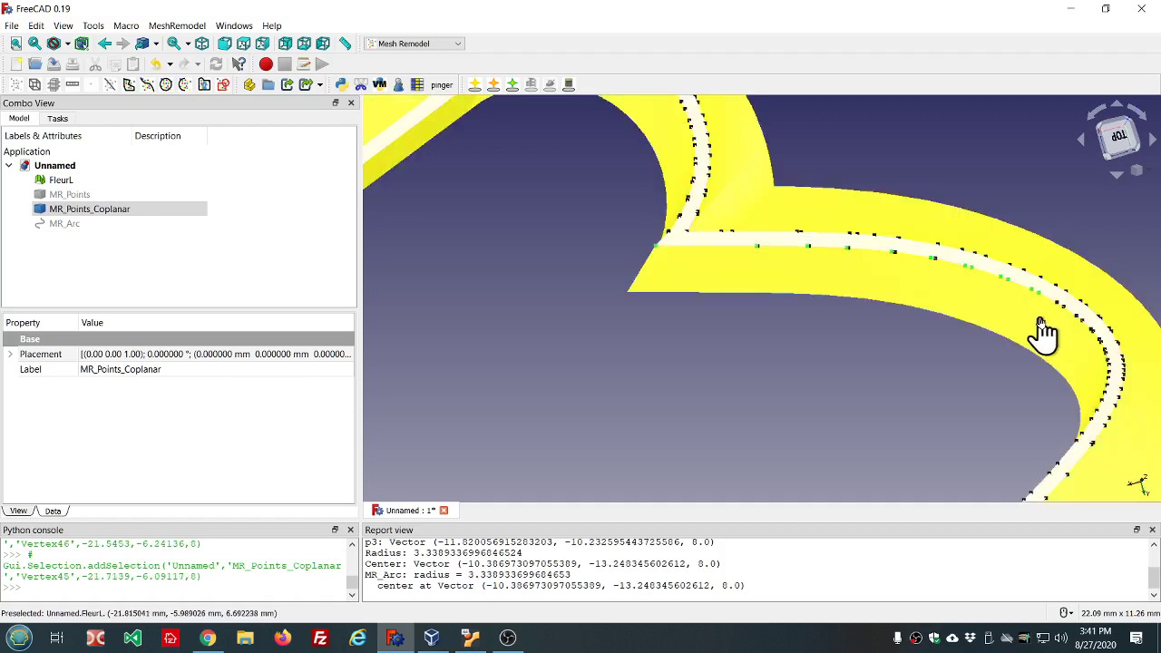
pyautogui.keyDown('ctrl'); pyautogui.click(1056, 303); pyautogui.keyUp('ctrl')
pyautogui.keyDown('ctrl'); pyautogui.click(1063, 307); pyautogui.keyUp('ctrl')
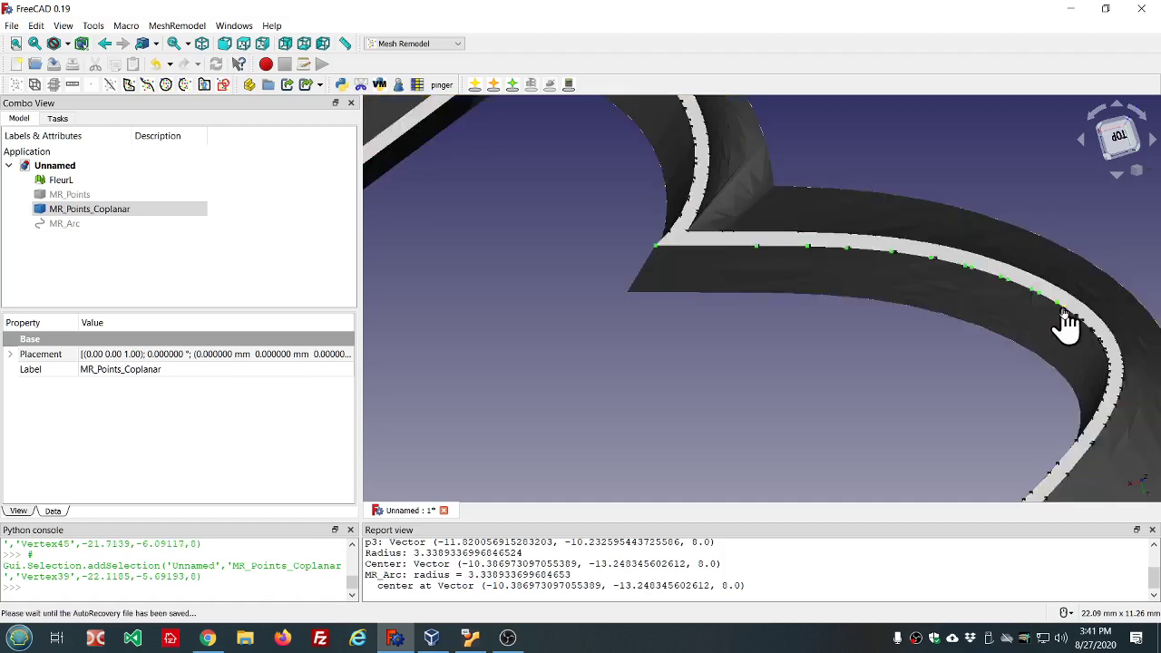
pyautogui.keyDown('ctrl'); pyautogui.click(1075, 323); pyautogui.keyUp('ctrl')
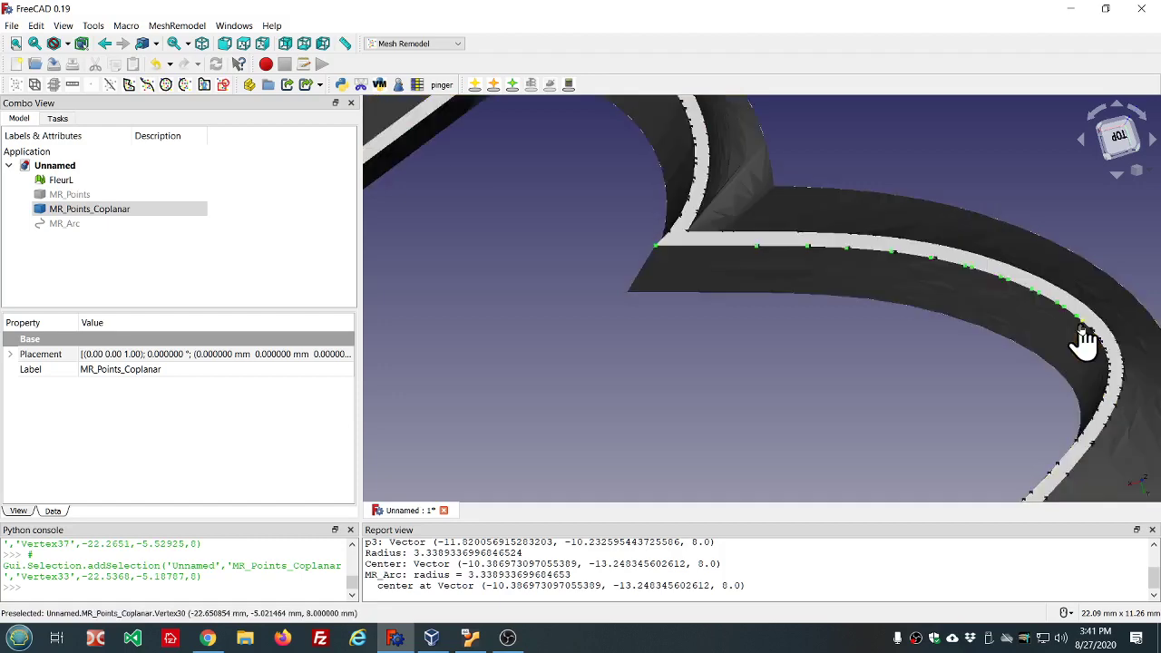
pyautogui.keyDown('ctrl'); pyautogui.click(1090, 331); pyautogui.keyUp('ctrl')
pyautogui.keyDown('ctrl'); pyautogui.click(1092, 337); pyautogui.keyUp('ctrl')
pyautogui.keyDown('ctrl'); pyautogui.click(1096, 345); pyautogui.keyUp('ctrl')
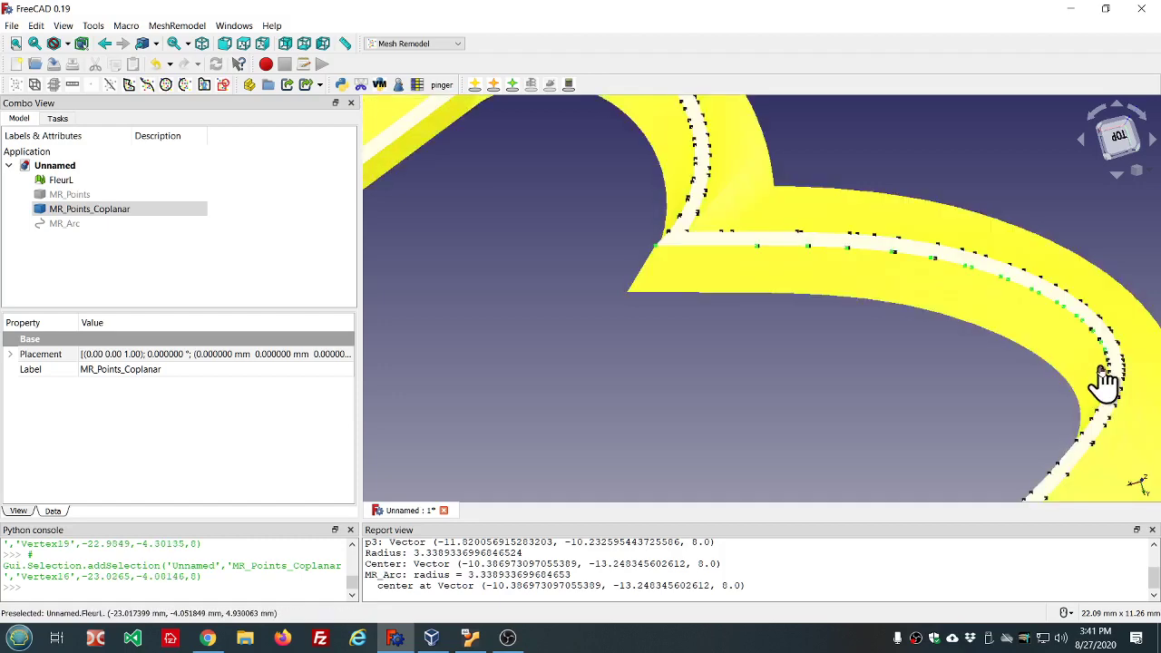
pyautogui.keyDown('ctrl'); pyautogui.click(1100, 363); pyautogui.keyUp('ctrl')
pyautogui.keyDown('ctrl'); pyautogui.click(1101, 370); pyautogui.keyUp('ctrl')
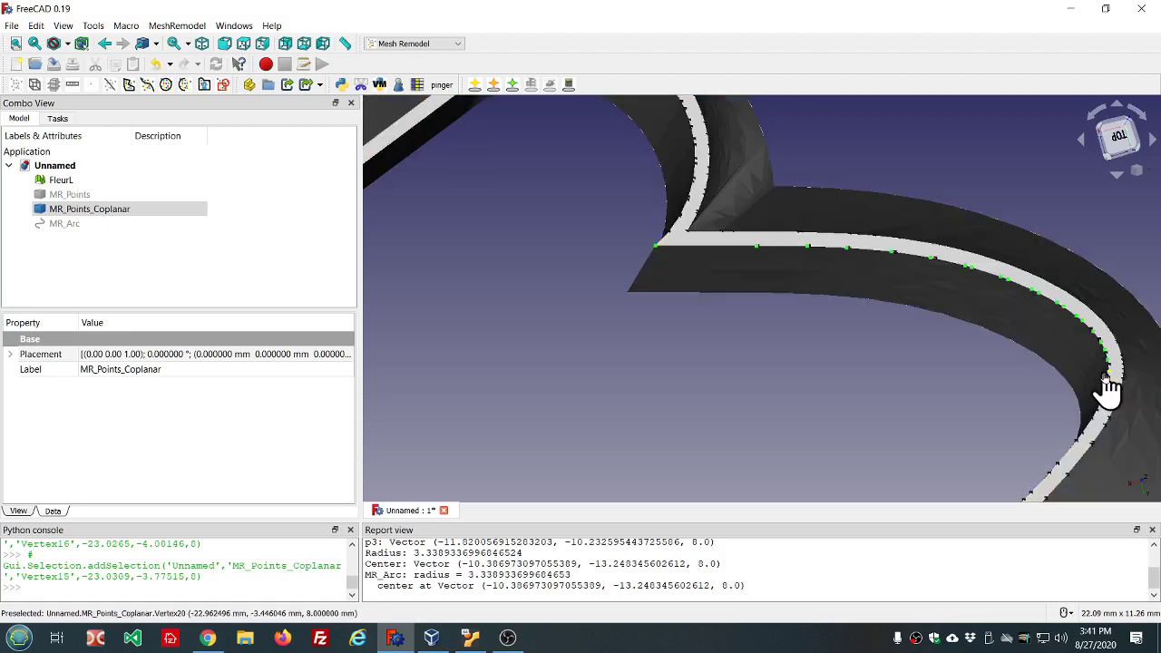
pyautogui.keyDown('ctrl'); pyautogui.click(1106, 382); pyautogui.keyUp('ctrl')
pyautogui.keyDown('ctrl'); pyautogui.click(1107, 381); pyautogui.keyUp('ctrl')
pyautogui.keyDown('ctrl'); pyautogui.click(1104, 387); pyautogui.keyUp('ctrl')
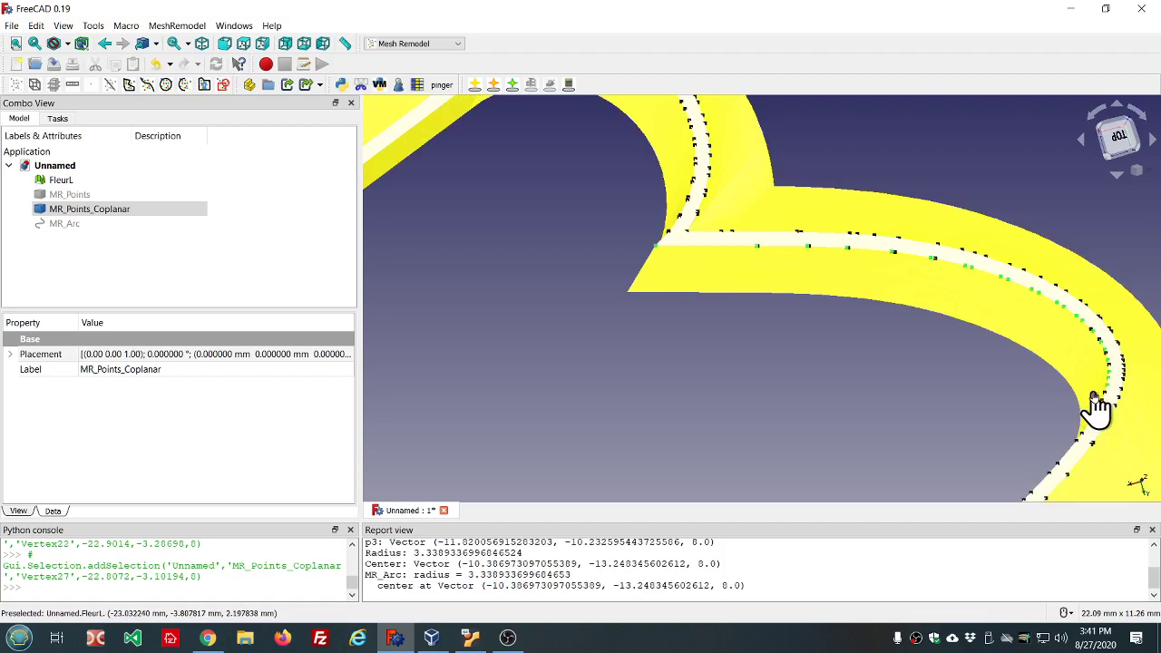
pyautogui.keyDown('ctrl'); pyautogui.click(1099, 405); pyautogui.keyUp('ctrl')
pyautogui.keyDown('ctrl'); pyautogui.click(1090, 423); pyautogui.keyUp('ctrl')
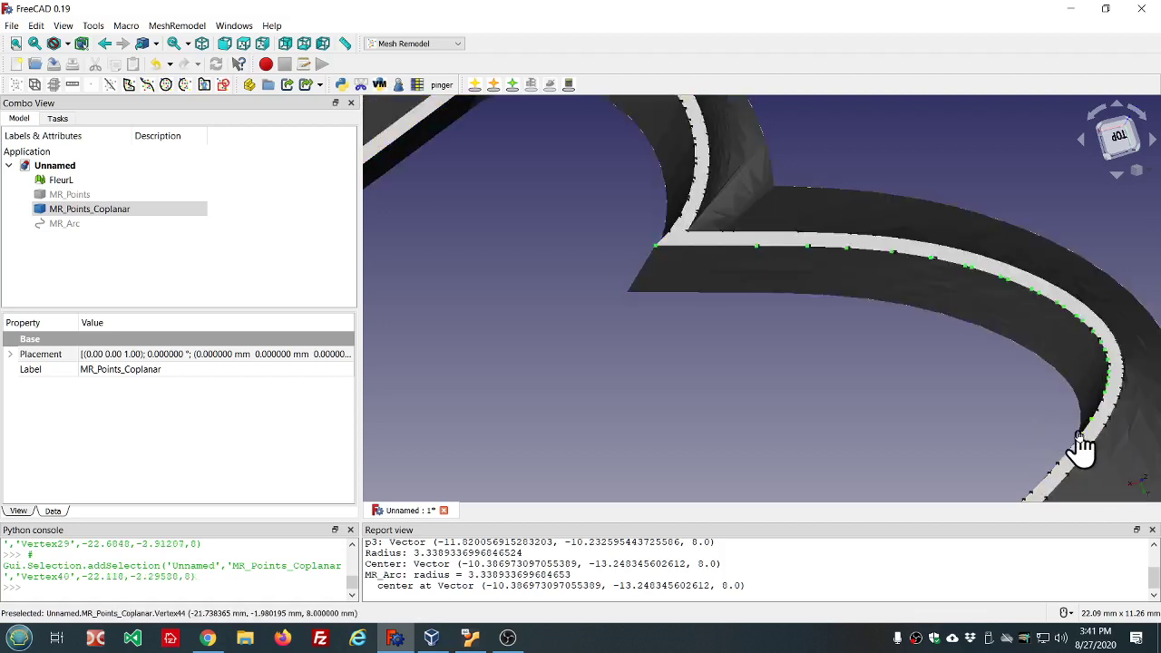
pyautogui.keyDown('ctrl'); pyautogui.click(1071, 441); pyautogui.keyUp('ctrl')
pyautogui.keyDown('ctrl'); pyautogui.click(1066, 452); pyautogui.keyUp('ctrl')
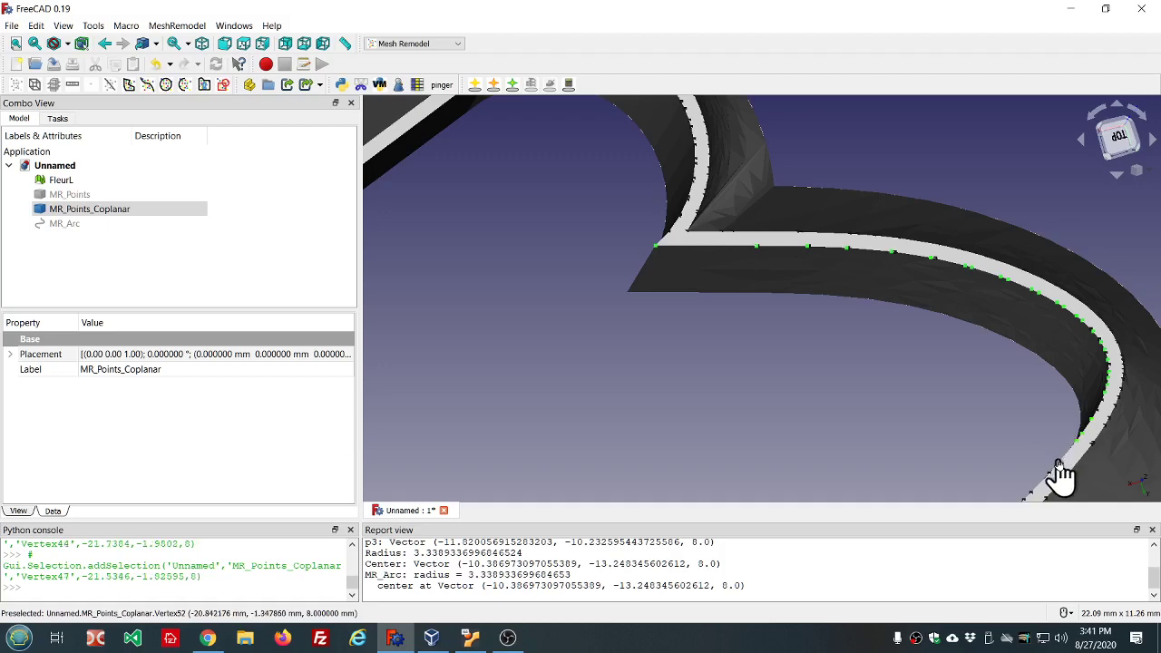
pyautogui.keyDown('ctrl'); pyautogui.click(1058, 467); pyautogui.keyUp('ctrl')
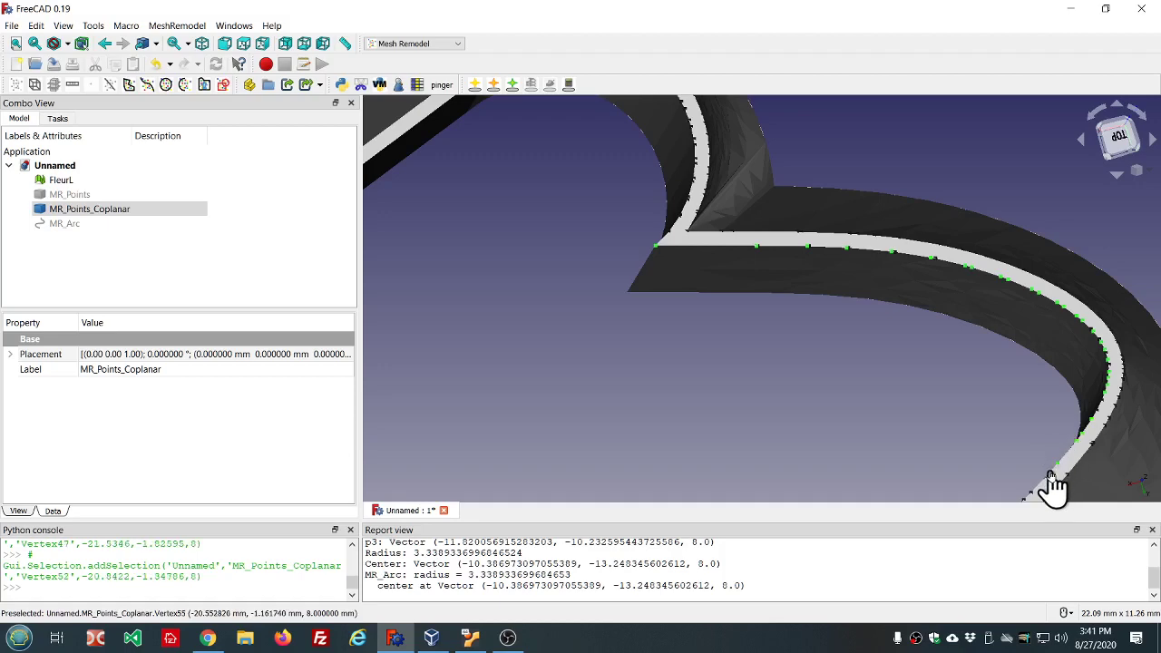
pyautogui.keyDown('ctrl'); pyautogui.click(1037, 471); pyautogui.keyUp('ctrl')
# Step: Extend the vertex selection to the end of the long curved stretch
pyautogui.scroll(-3, 1009, 446)
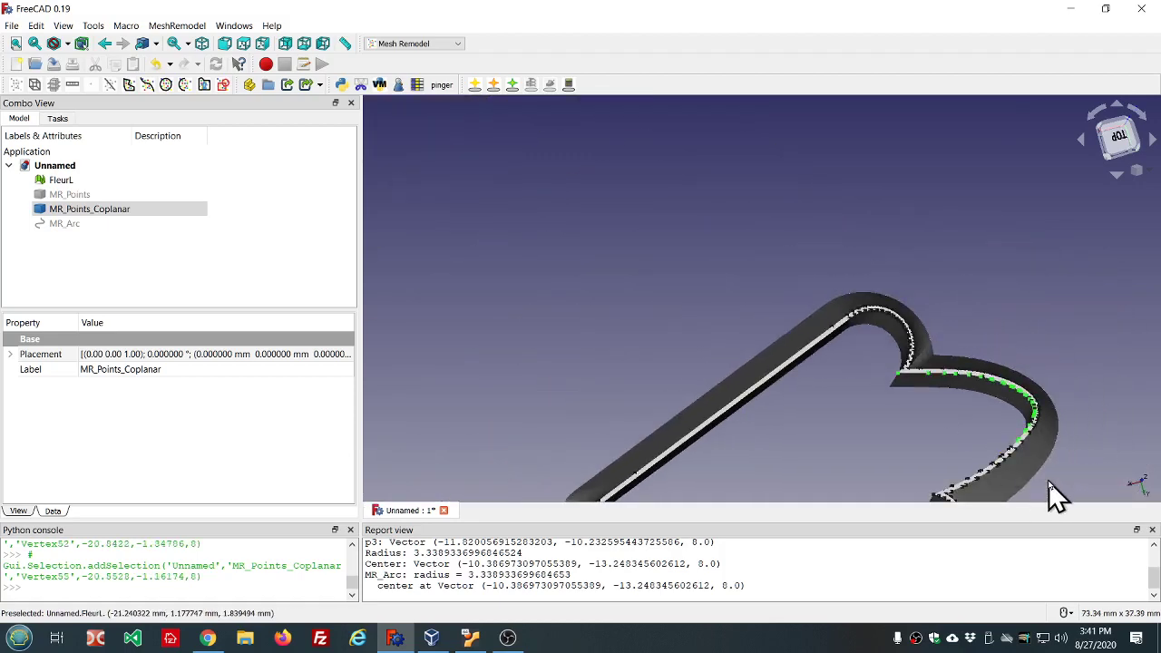
pyautogui.scroll(4, 1049, 481)
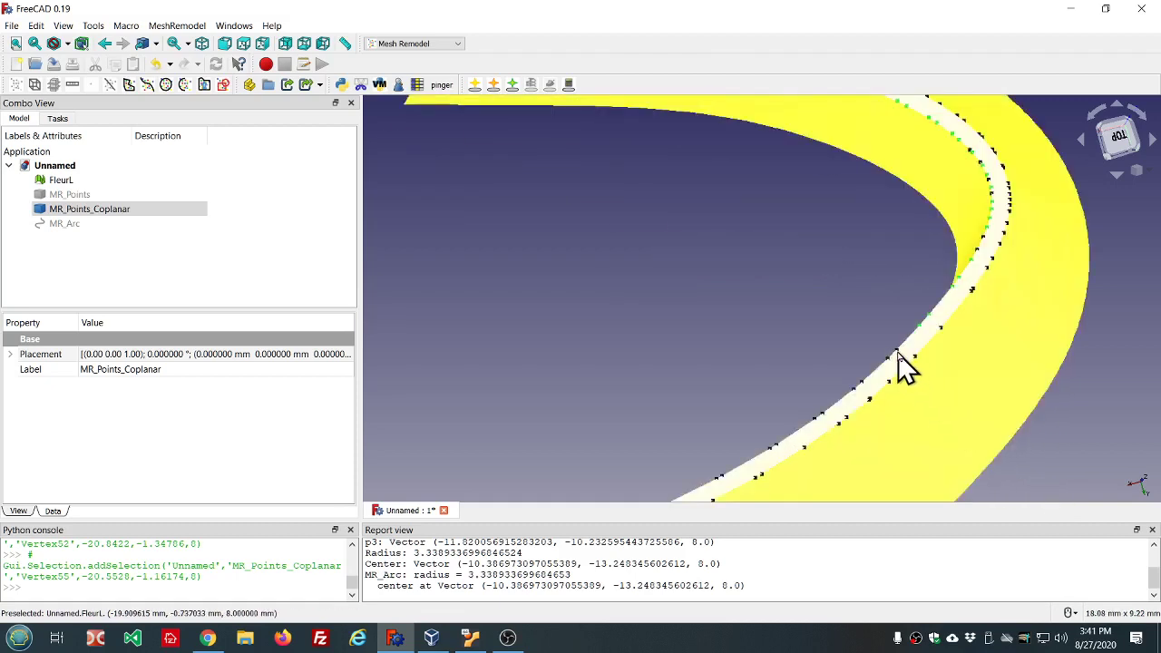
pyautogui.keyDown('ctrl'); pyautogui.click(896, 351); pyautogui.keyUp('ctrl')
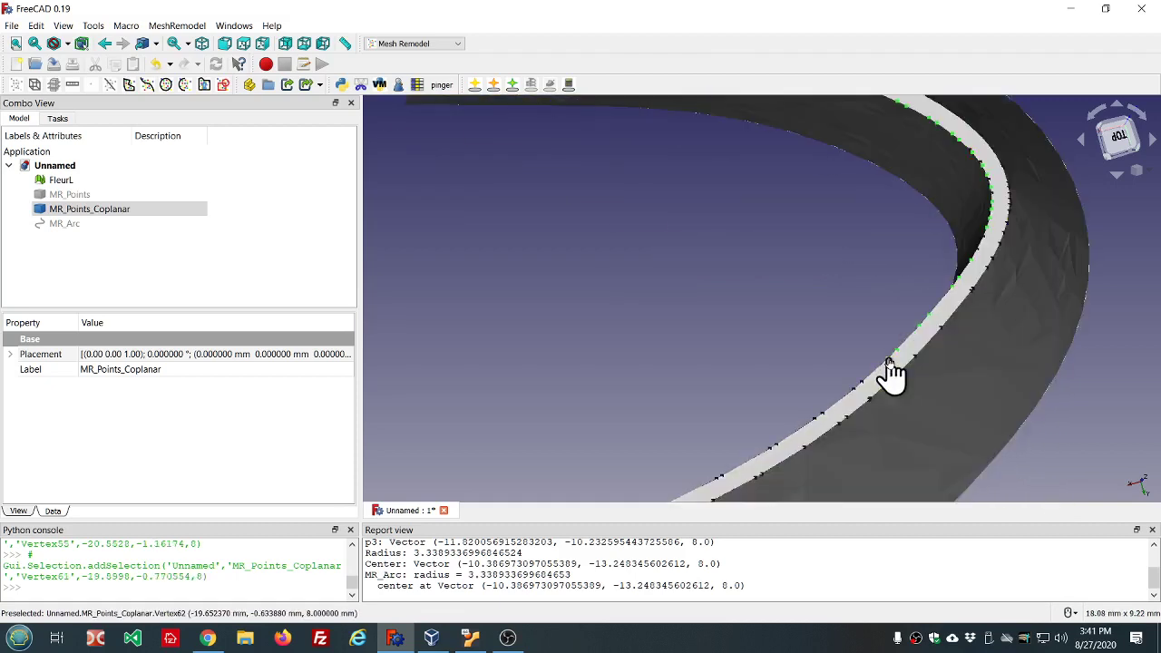
pyautogui.keyDown('ctrl'); pyautogui.click(888, 372); pyautogui.keyUp('ctrl')
pyautogui.keyDown('ctrl'); pyautogui.click(862, 393); pyautogui.keyUp('ctrl')
pyautogui.keyDown('ctrl'); pyautogui.click(855, 404); pyautogui.keyUp('ctrl')
pyautogui.keyDown('ctrl'); pyautogui.click(826, 420); pyautogui.keyUp('ctrl')
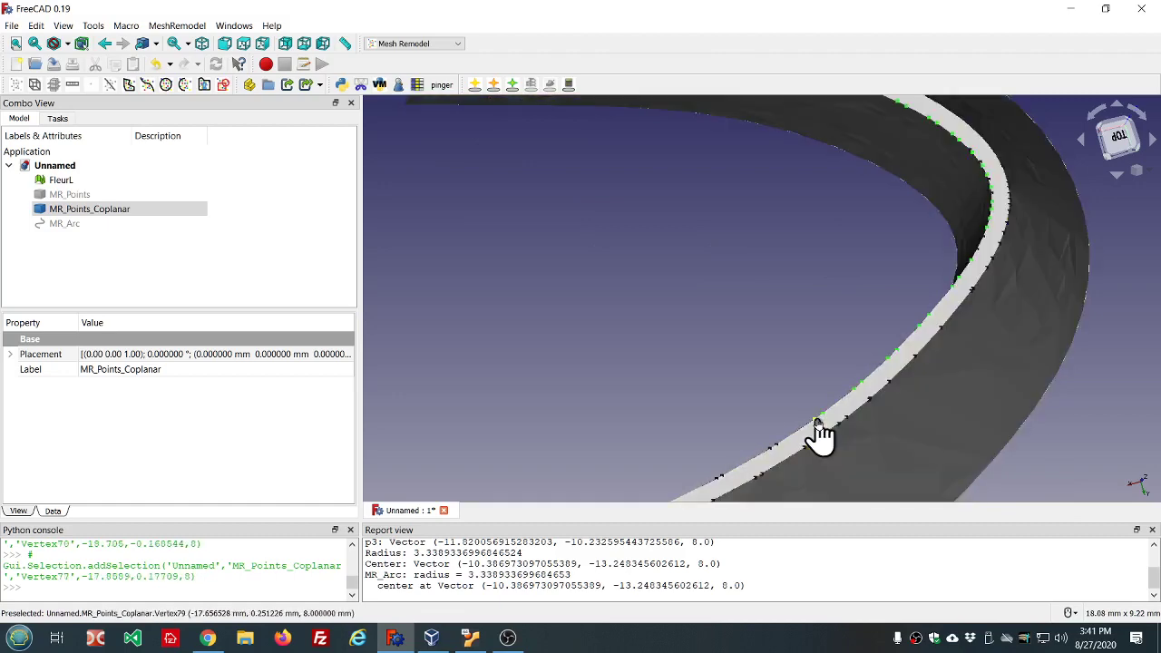
pyautogui.keyDown('ctrl'); pyautogui.click(819, 421); pyautogui.keyUp('ctrl')
pyautogui.keyDown('ctrl'); pyautogui.click(773, 451); pyautogui.keyUp('ctrl')
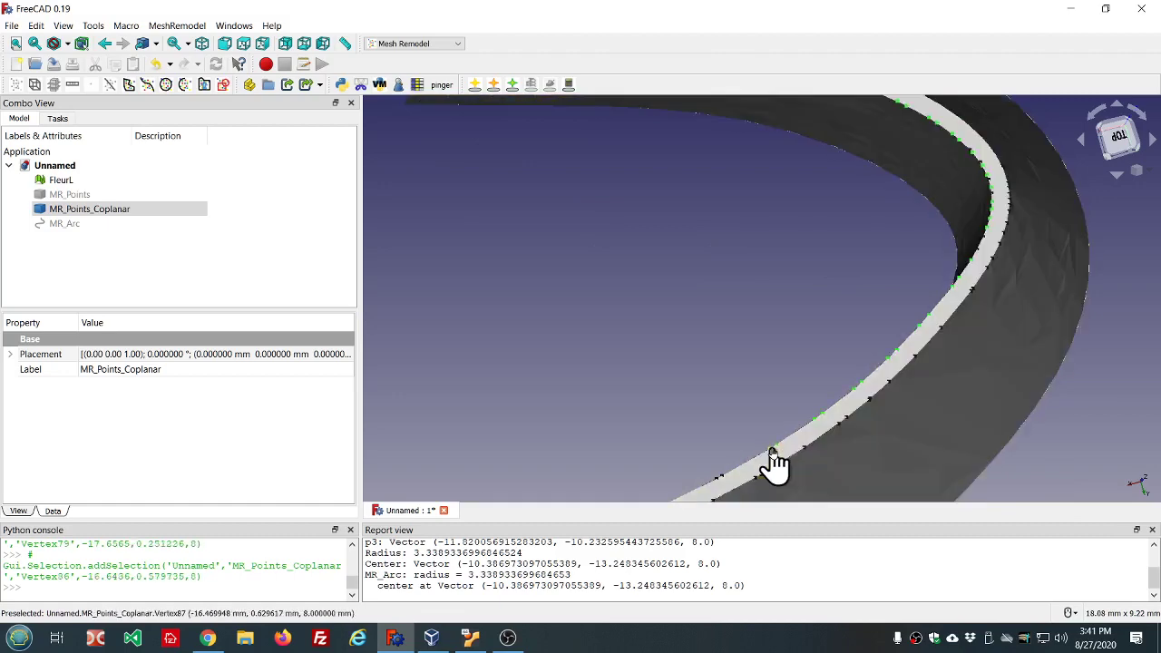
pyautogui.keyDown('ctrl'); pyautogui.click(773, 451); pyautogui.keyUp('ctrl')
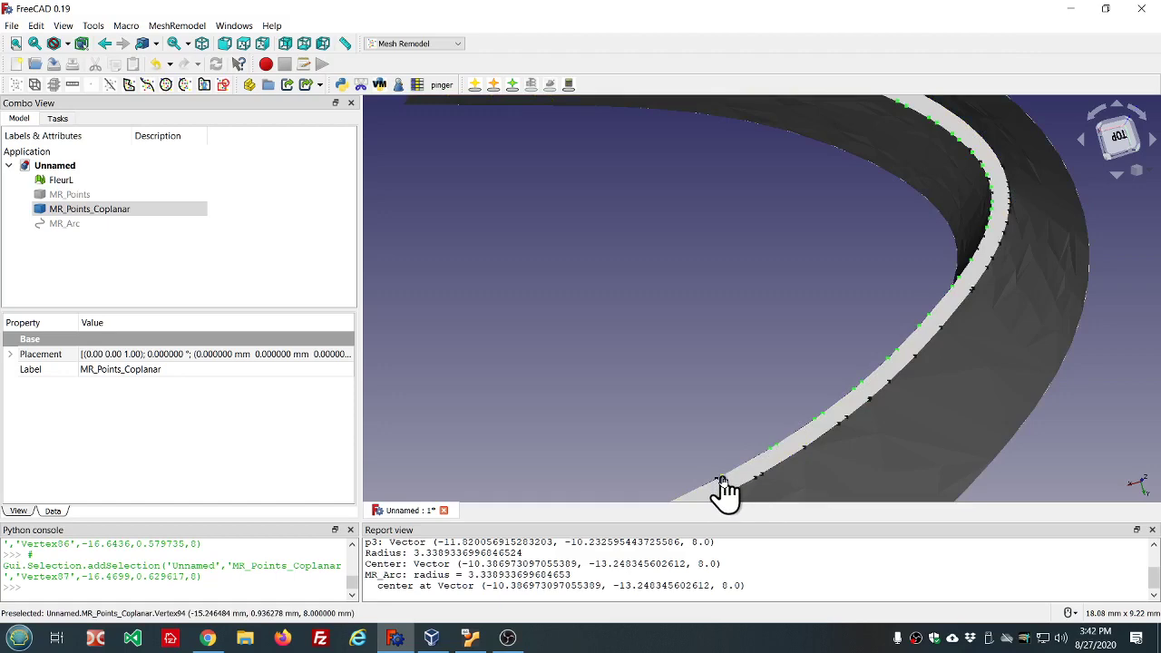
pyautogui.keyDown('ctrl'); pyautogui.click(720, 481); pyautogui.keyUp('ctrl')
pyautogui.keyDown('ctrl'); pyautogui.click(718, 482); pyautogui.keyUp('ctrl')
pyautogui.scroll(-5, 705, 392)
pyautogui.scroll(4, 676, 432)
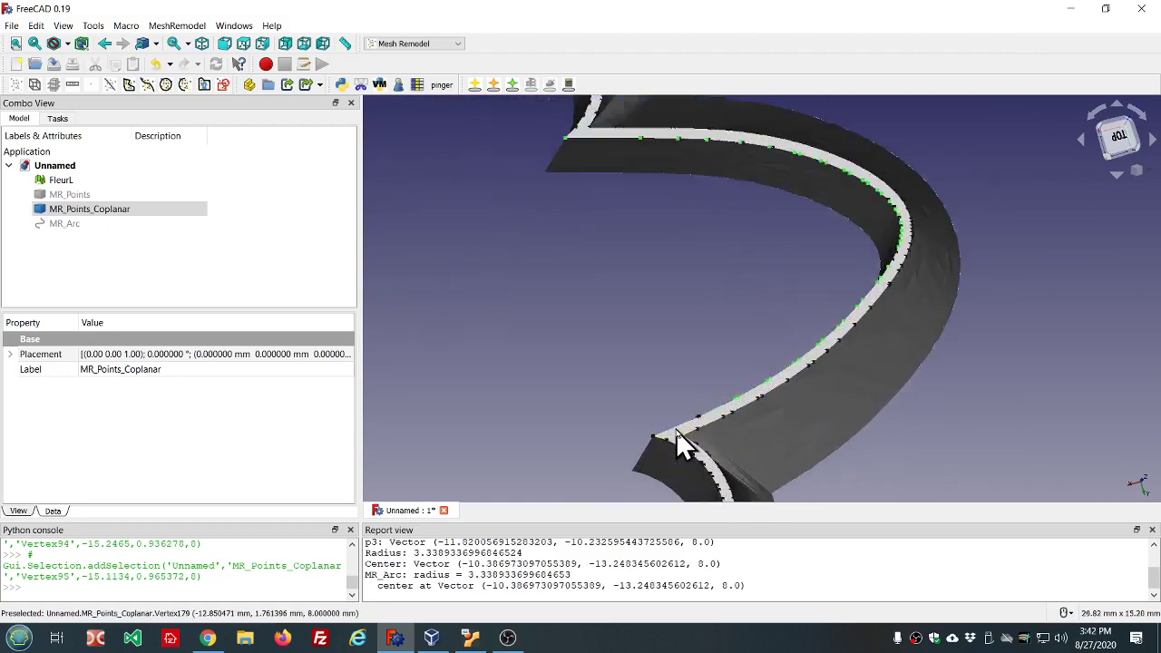
pyautogui.scroll(3, 676, 432)
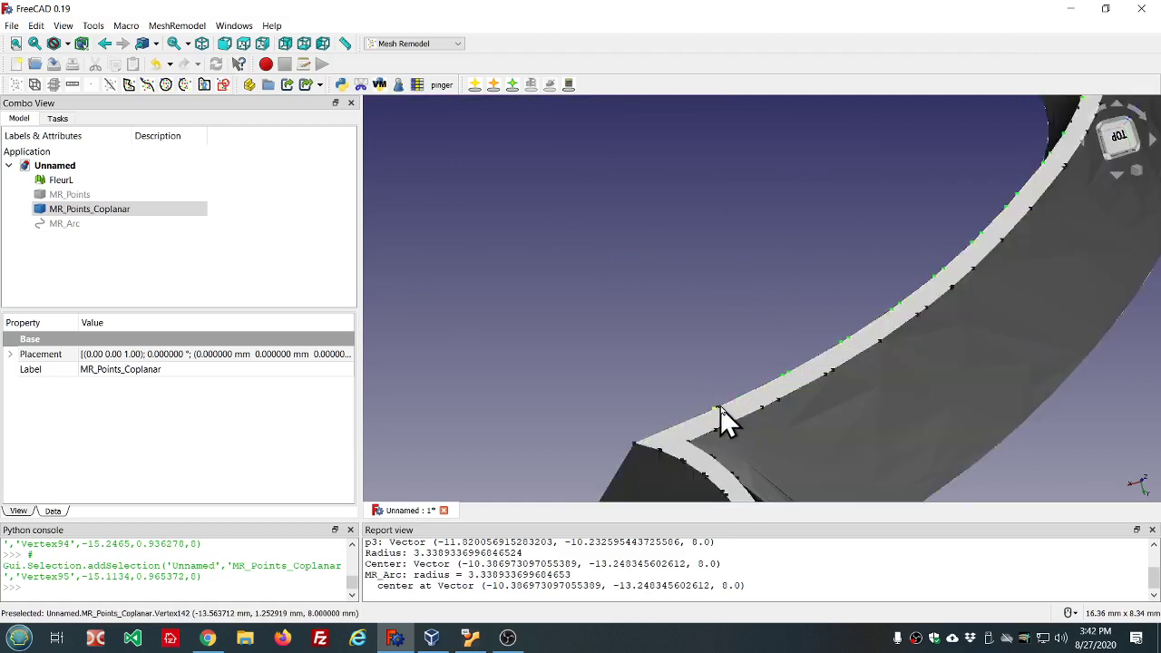
pyautogui.keyDown('ctrl'); pyautogui.click(716, 409); pyautogui.keyUp('ctrl')
pyautogui.keyDown('ctrl'); pyautogui.click(634, 445); pyautogui.keyUp('ctrl')
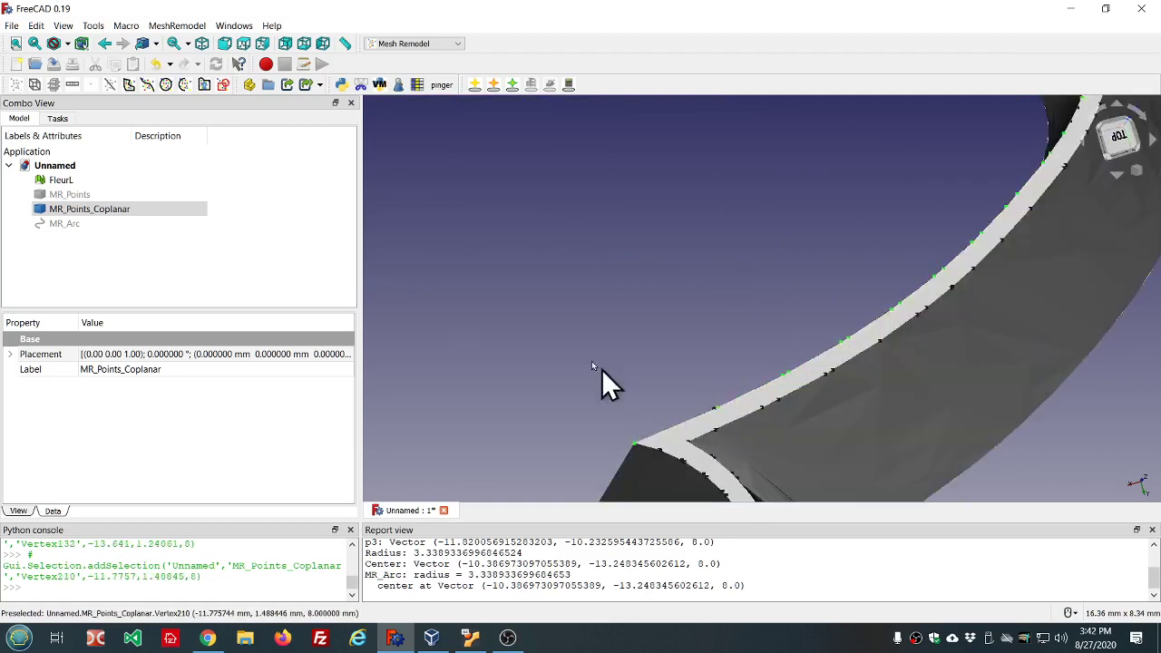
pyautogui.scroll(-3, 553, 340)
pyautogui.scroll(2, 553, 340)
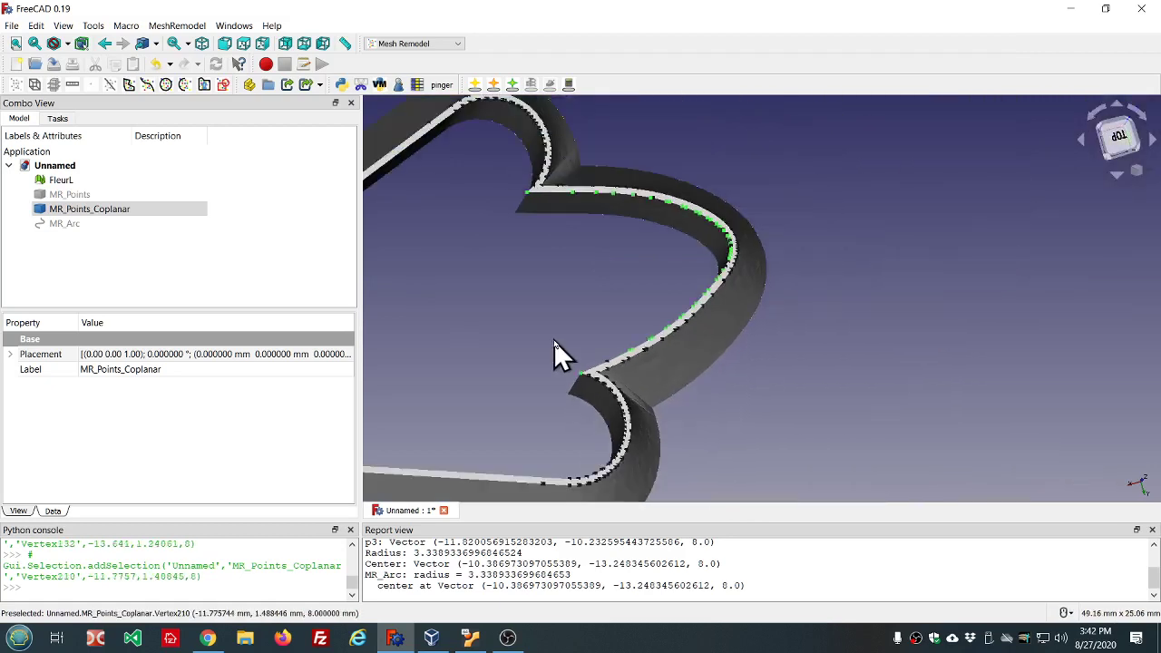
# Step: Fit MR_BSpline through the selected inner-edge vertices and hide it
pyautogui.click(148, 85)
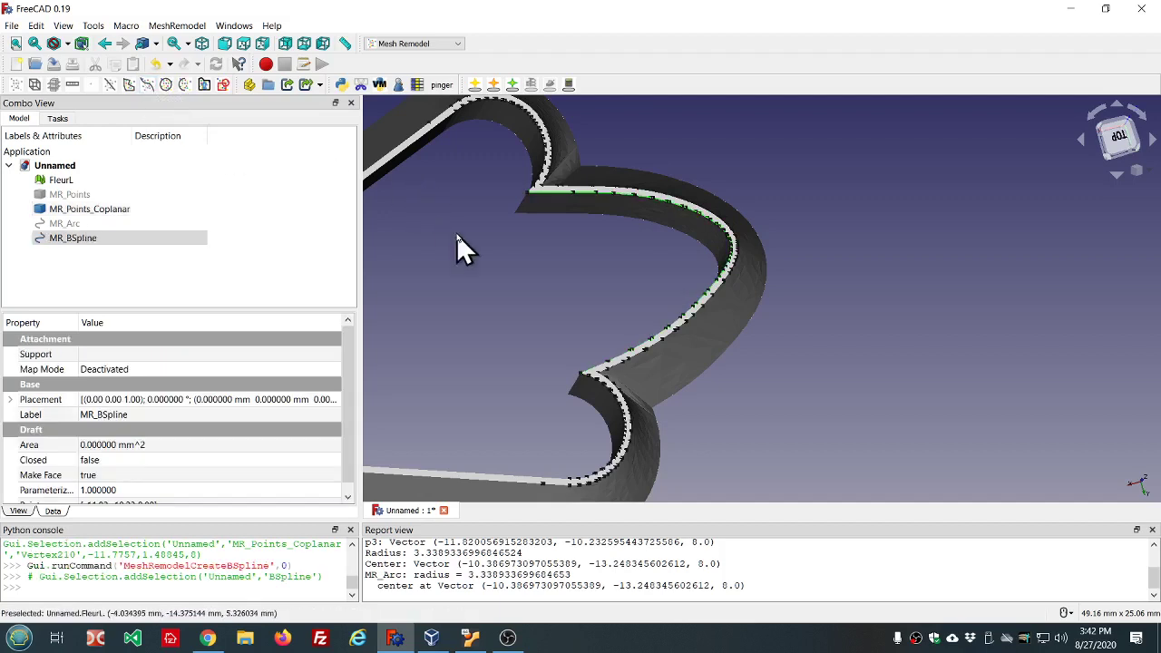
pyautogui.click(78, 241)
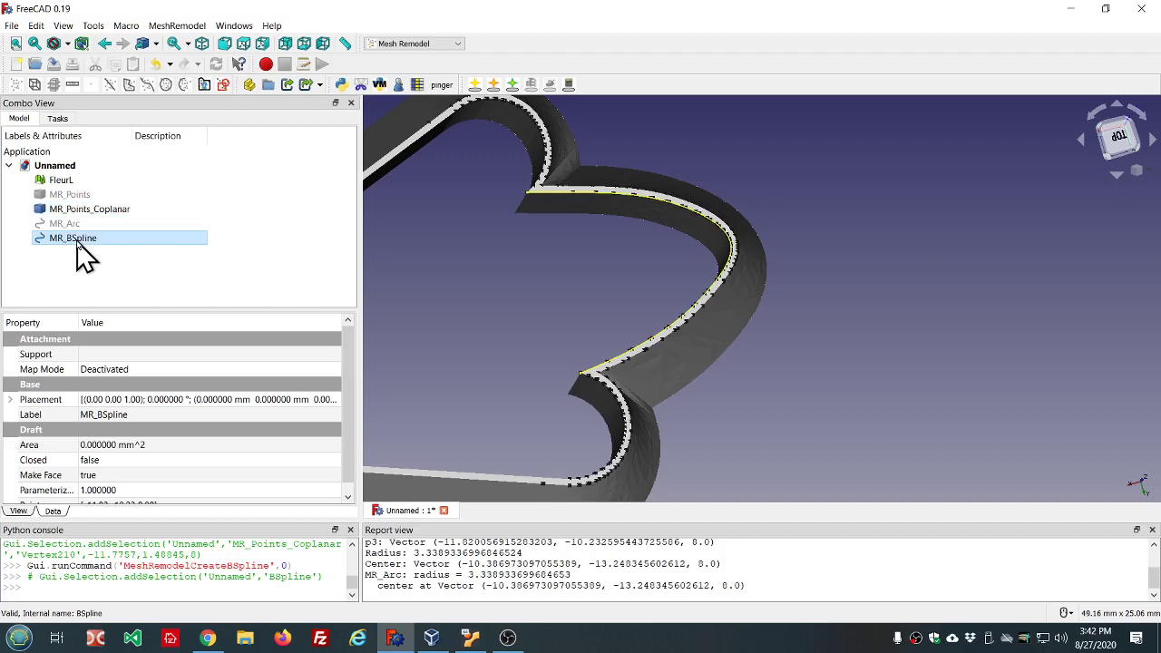
pyautogui.click(73, 237)
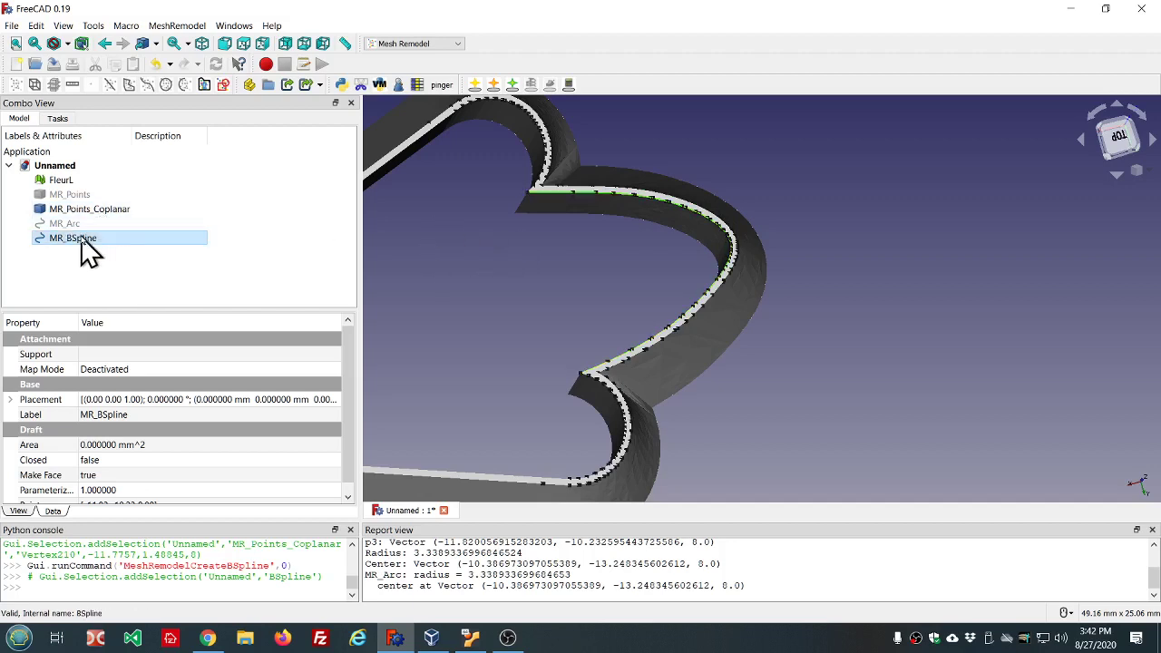
pyautogui.press('space')
pyautogui.scroll(-1, 427, 294)
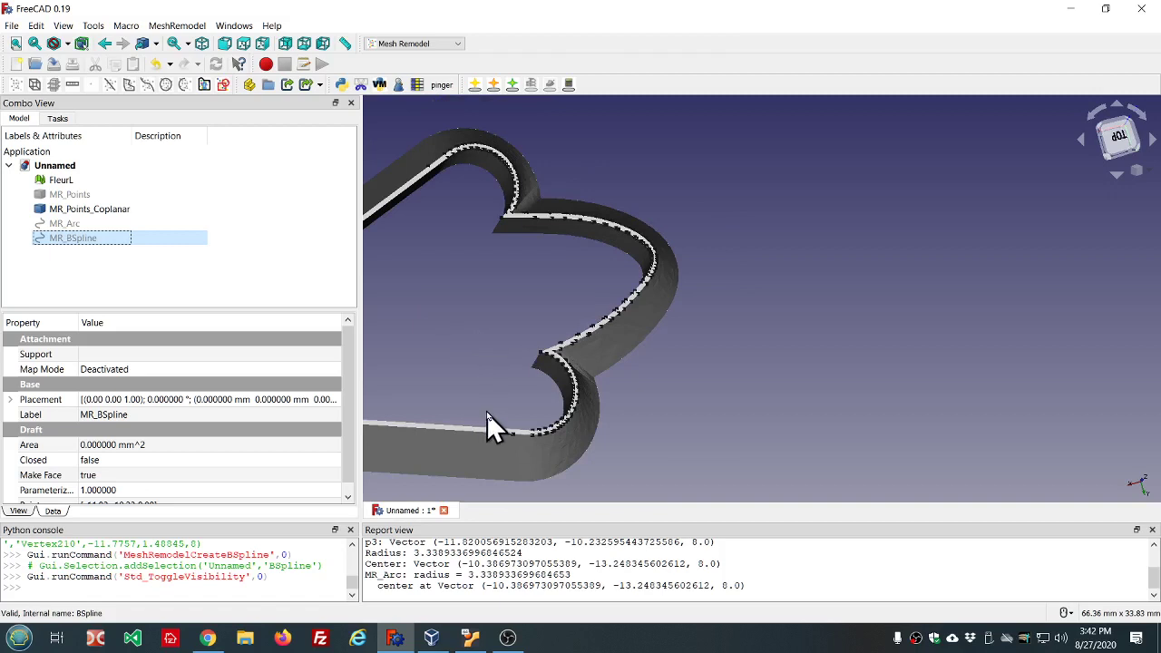
pyautogui.scroll(2, 488, 414)
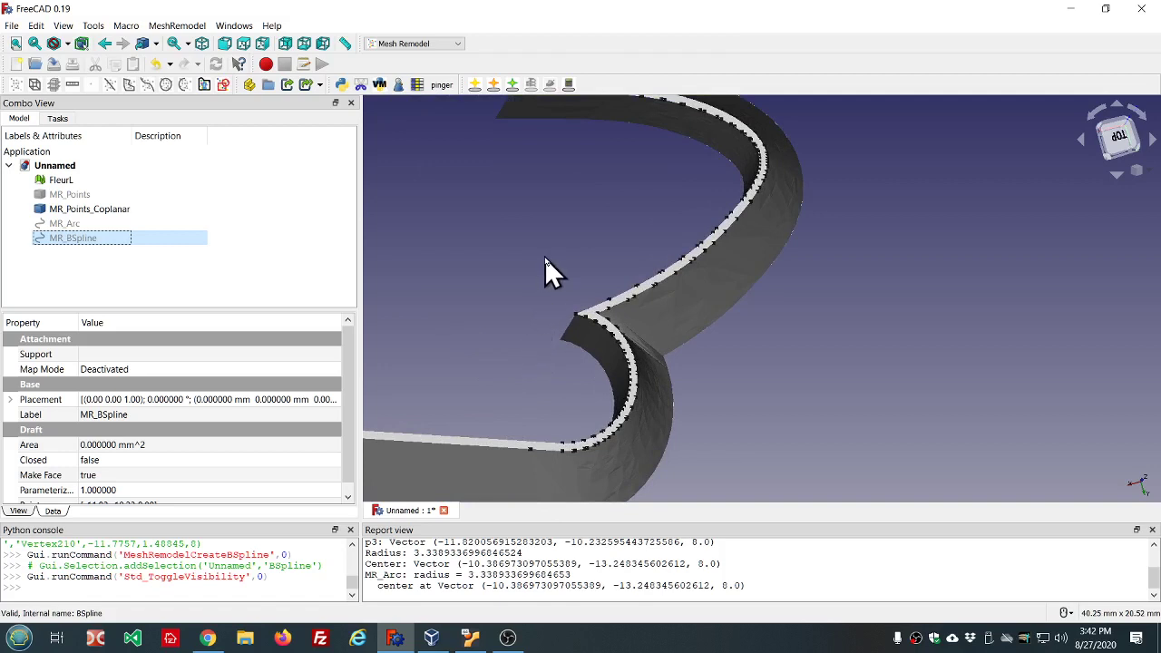
# Step: Fit MR_Arc001, radius about 3.34 mm, through three small-curve vertices and hide it
pyautogui.click(573, 314)
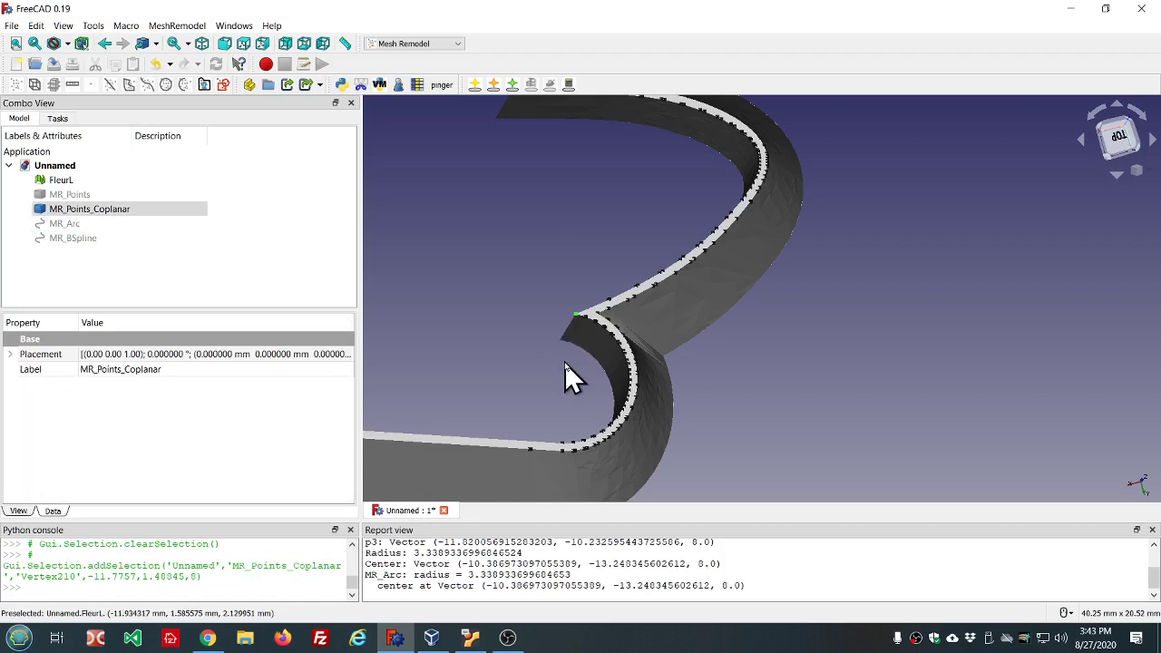
pyautogui.click(623, 400)
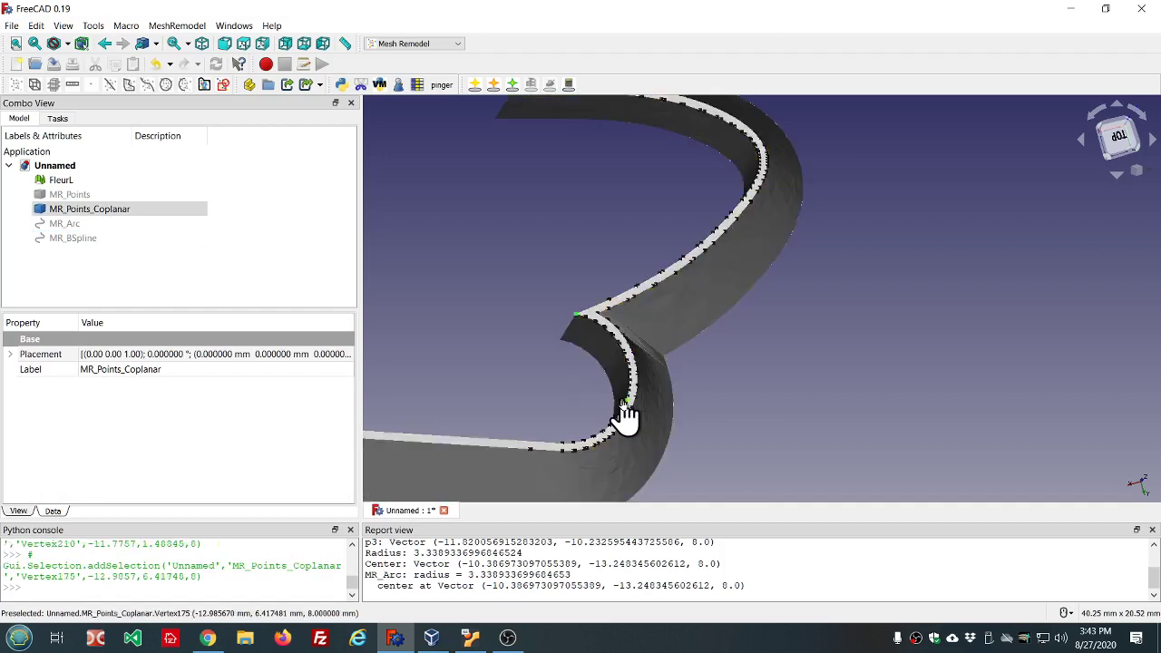
pyautogui.click(562, 445)
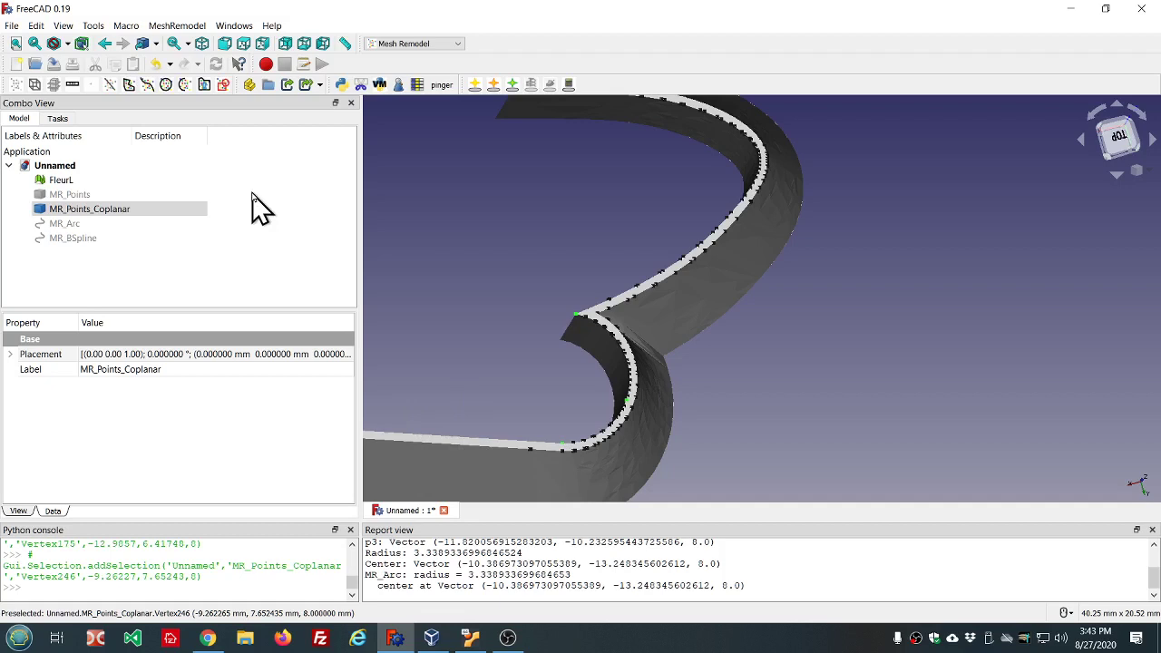
pyautogui.click(184, 84)
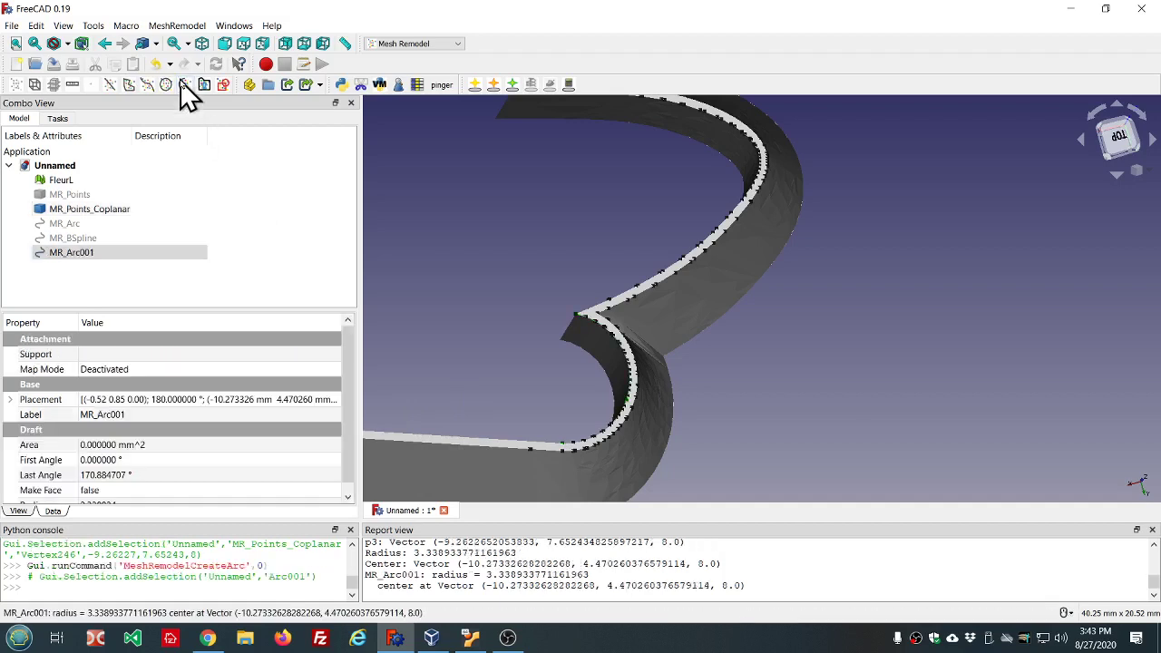
pyautogui.press('space')
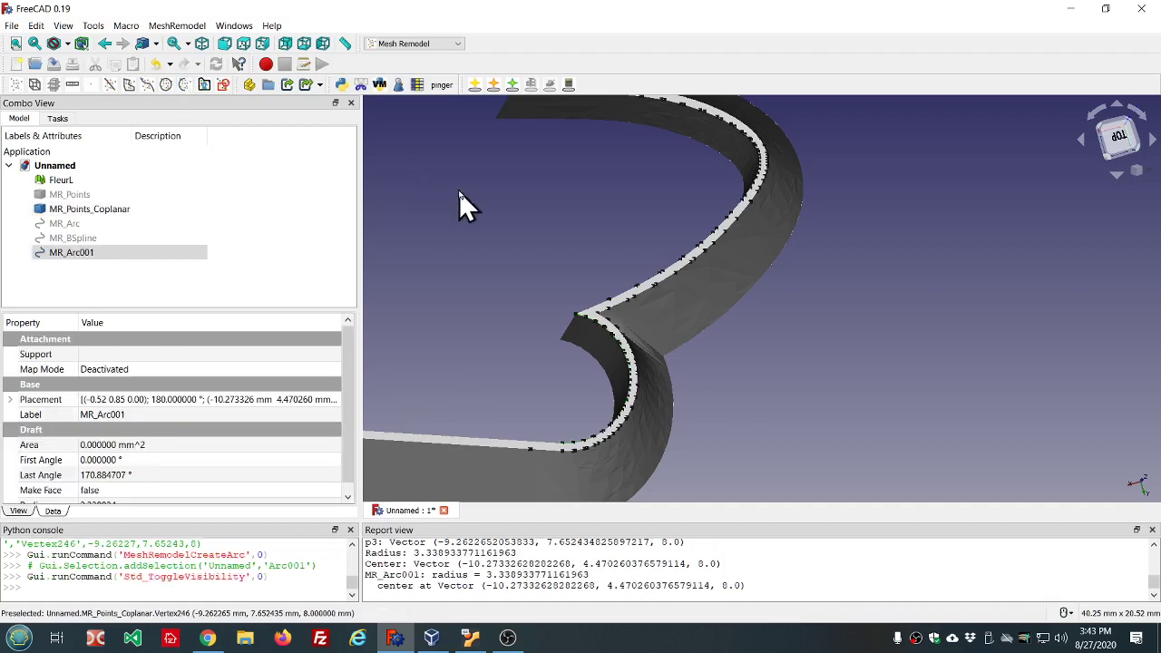
# Step: Pick the curve-to-straight-edge vertex and the left corner vertex of the outline
pyautogui.scroll(-4, 602, 267)
pyautogui.scroll(1, 504, 311)
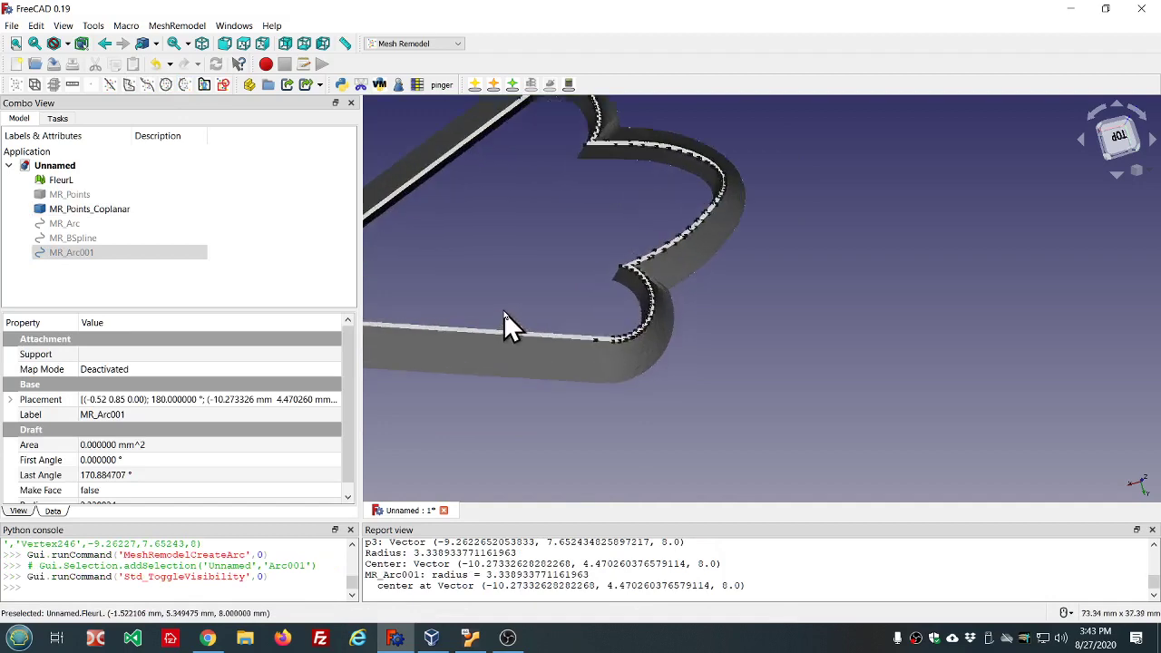
pyautogui.scroll(-2, 435, 294)
pyautogui.scroll(4, 422, 313)
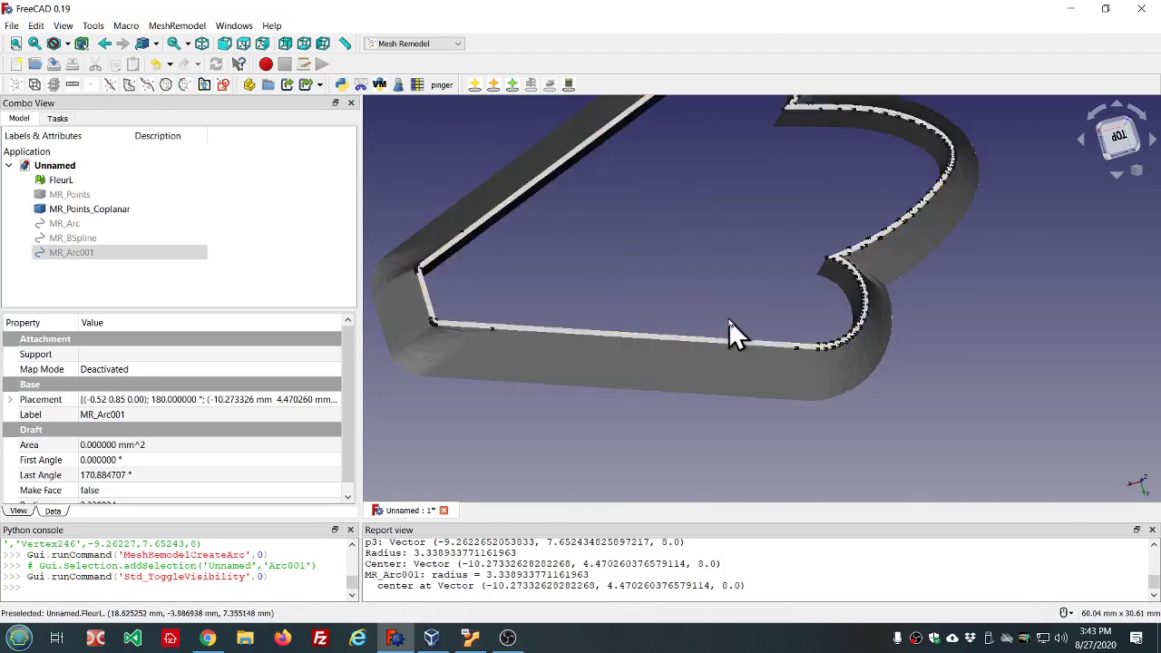
pyautogui.scroll(2, 831, 337)
pyautogui.click(808, 352)
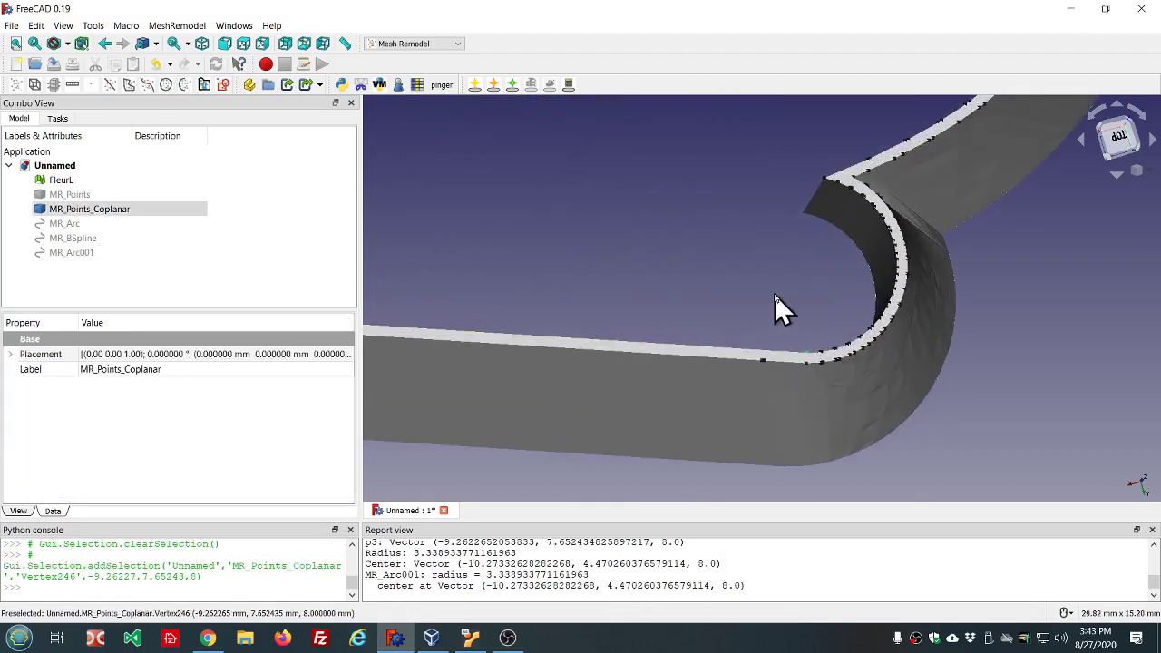
pyautogui.scroll(-1, 775, 292)
pyautogui.scroll(-4, 562, 313)
pyautogui.scroll(6, 558, 299)
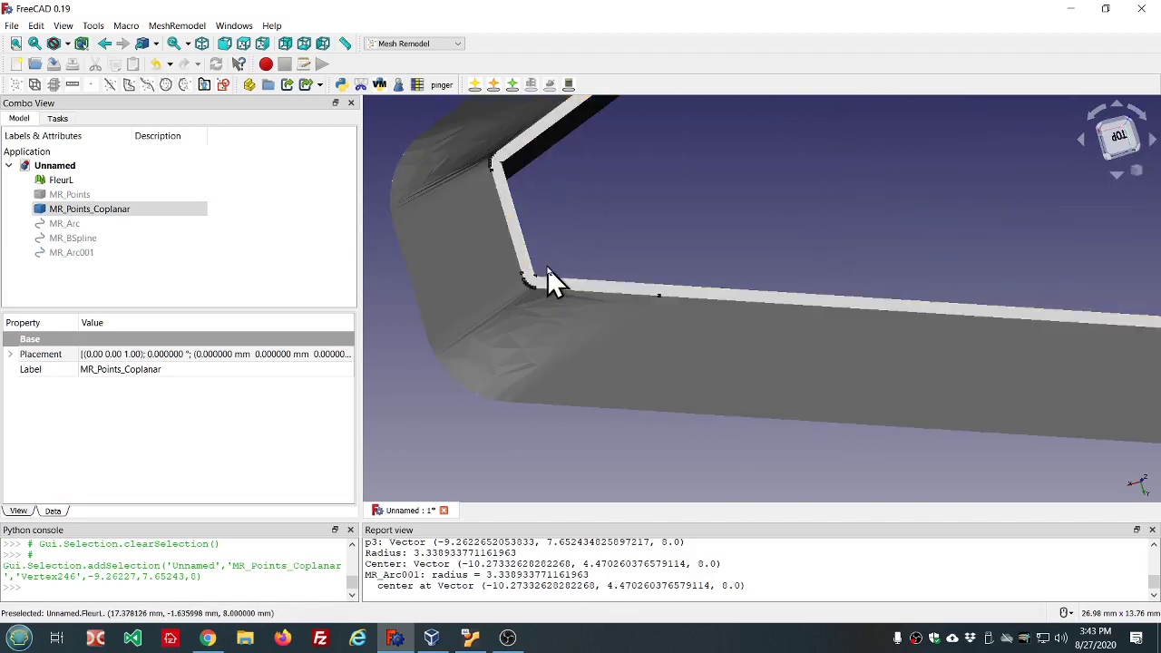
pyautogui.click(538, 273)
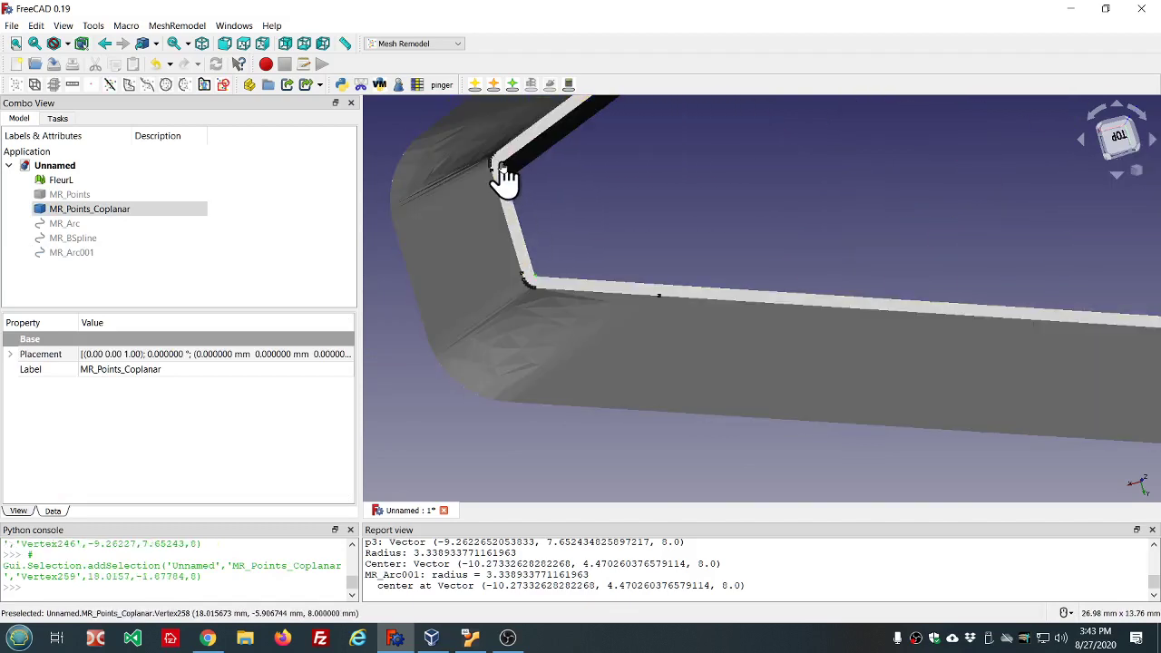
# Step: Add the top corner vertex and create lines MR_Line to MR_Line002 along the straight edges
pyautogui.scroll(-5, 553, 182)
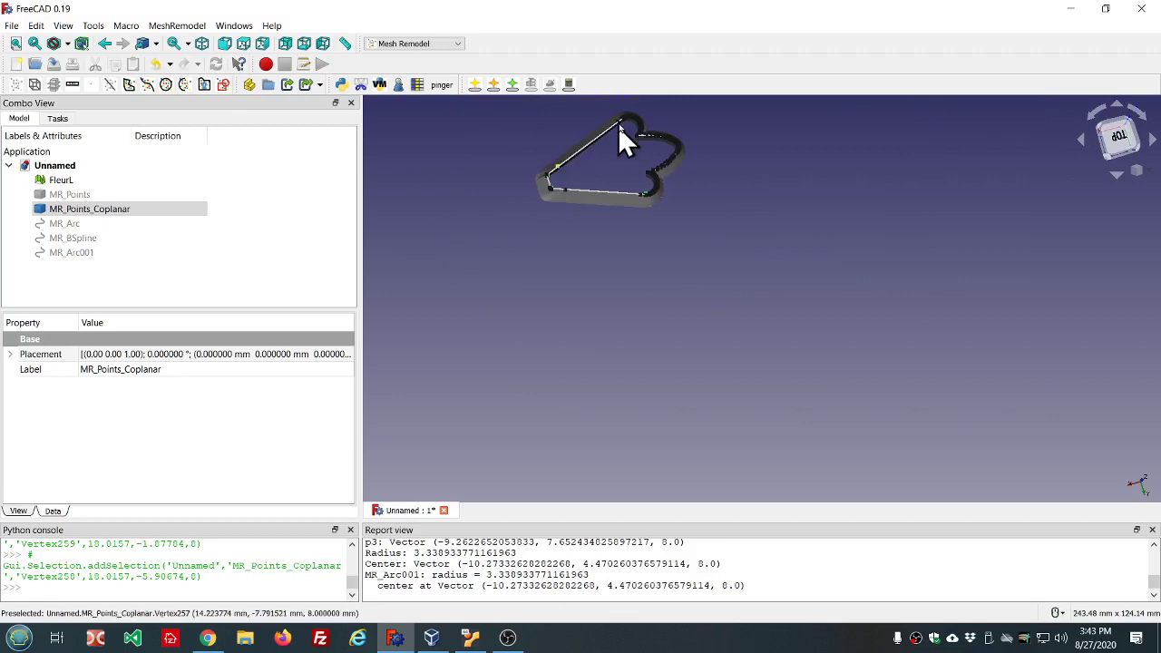
pyautogui.scroll(8, 620, 115)
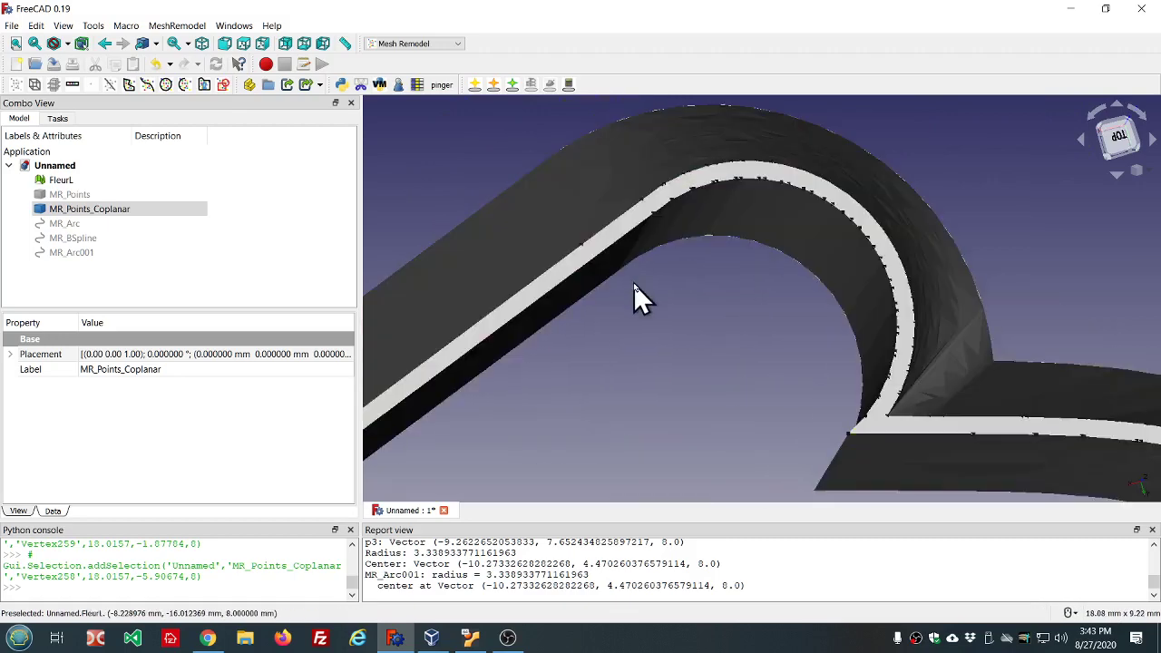
pyautogui.click(653, 216)
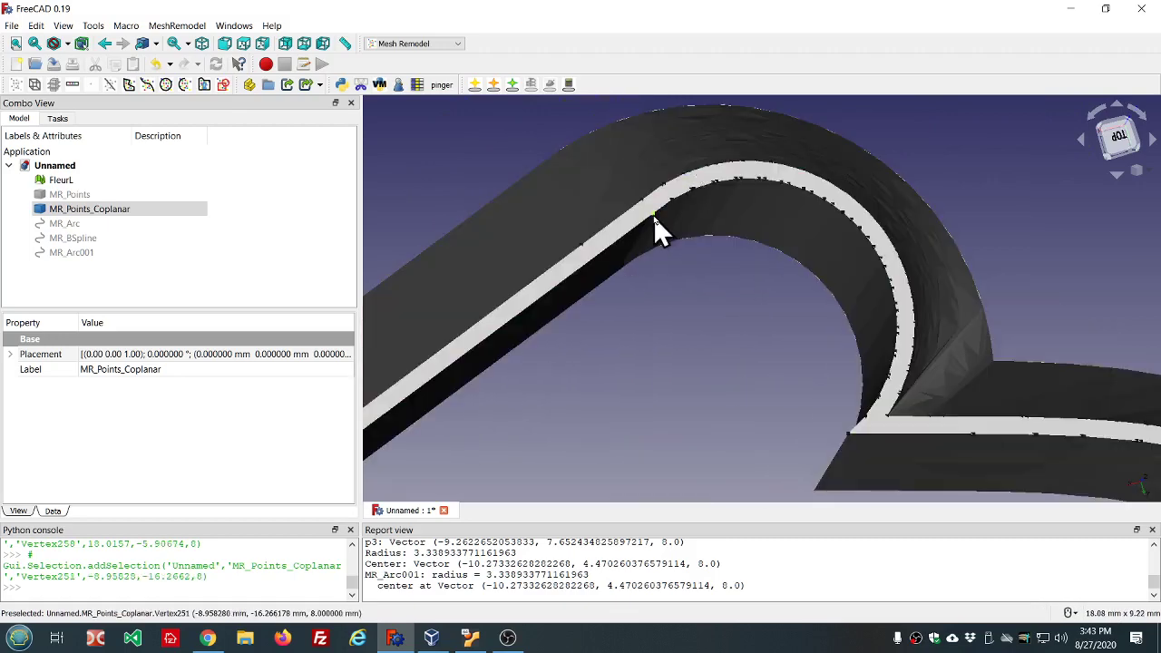
pyautogui.click(128, 85)
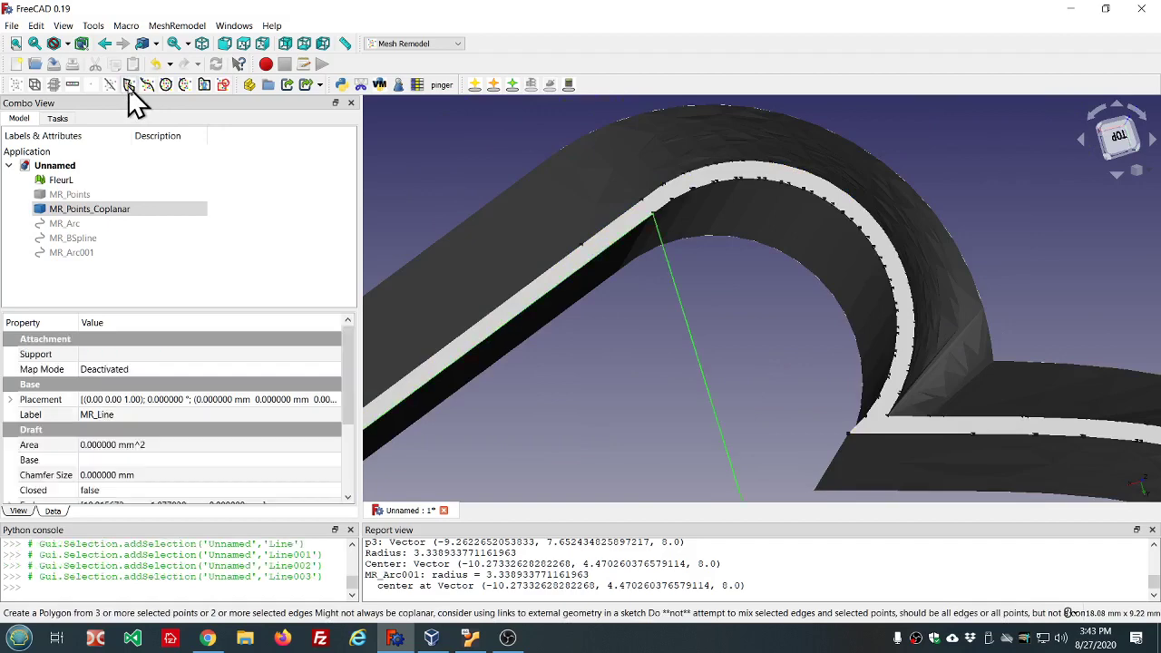
# Step: Delete the stray diagonal line MR_Line003
pyautogui.scroll(-10, 705, 310)
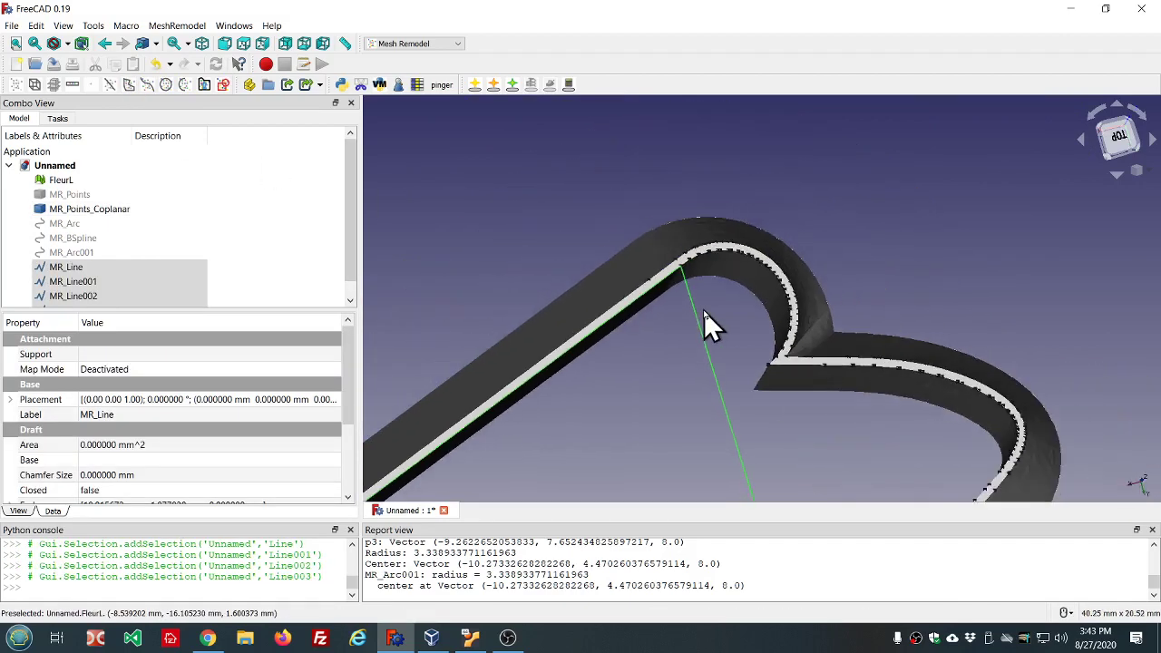
pyautogui.click(664, 356)
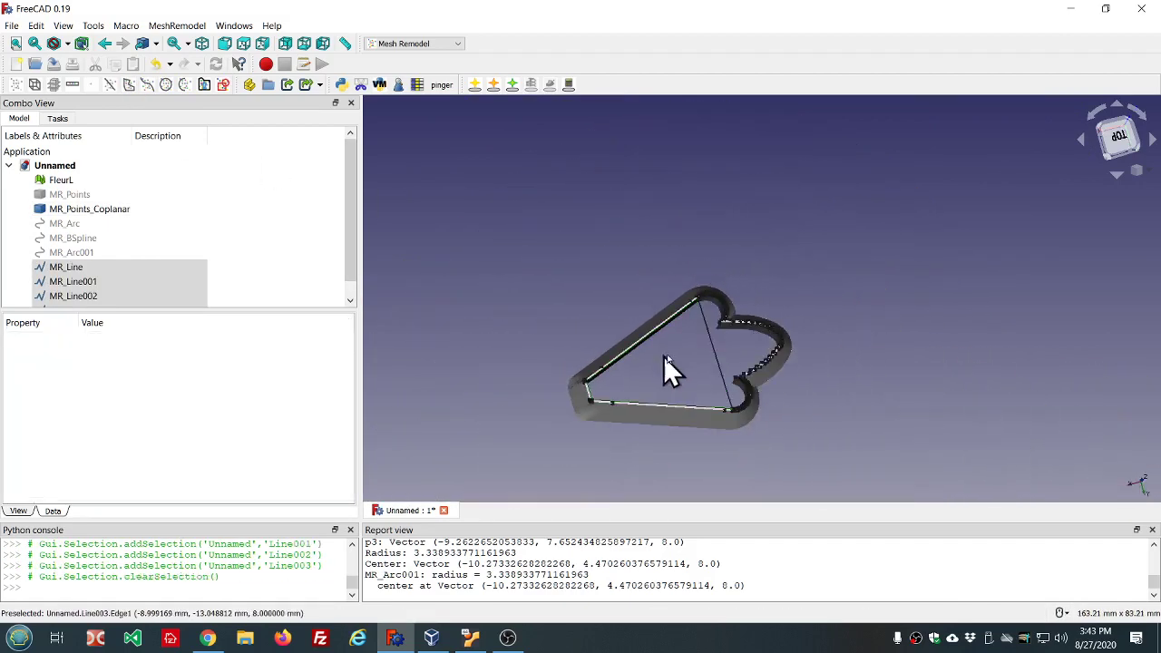
pyautogui.click(713, 356)
pyautogui.press('Delete')
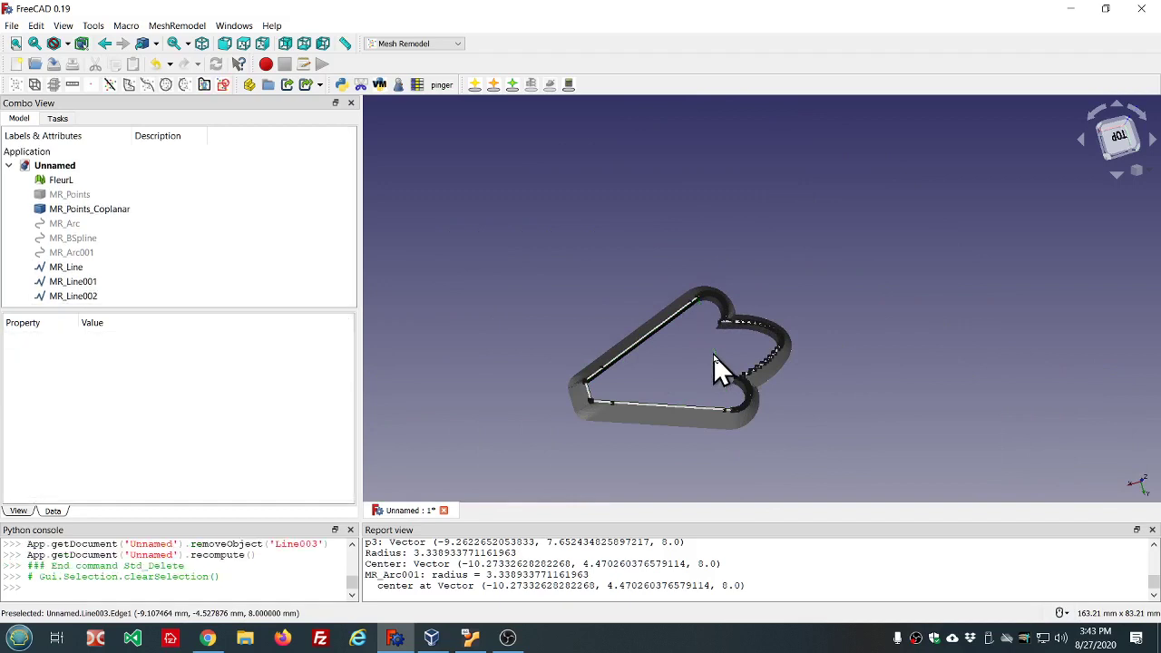
# Step: Make MR_Arc, MR_BSpline and MR_Arc001 visible again
pyautogui.click(95, 229)
pyautogui.press('space')
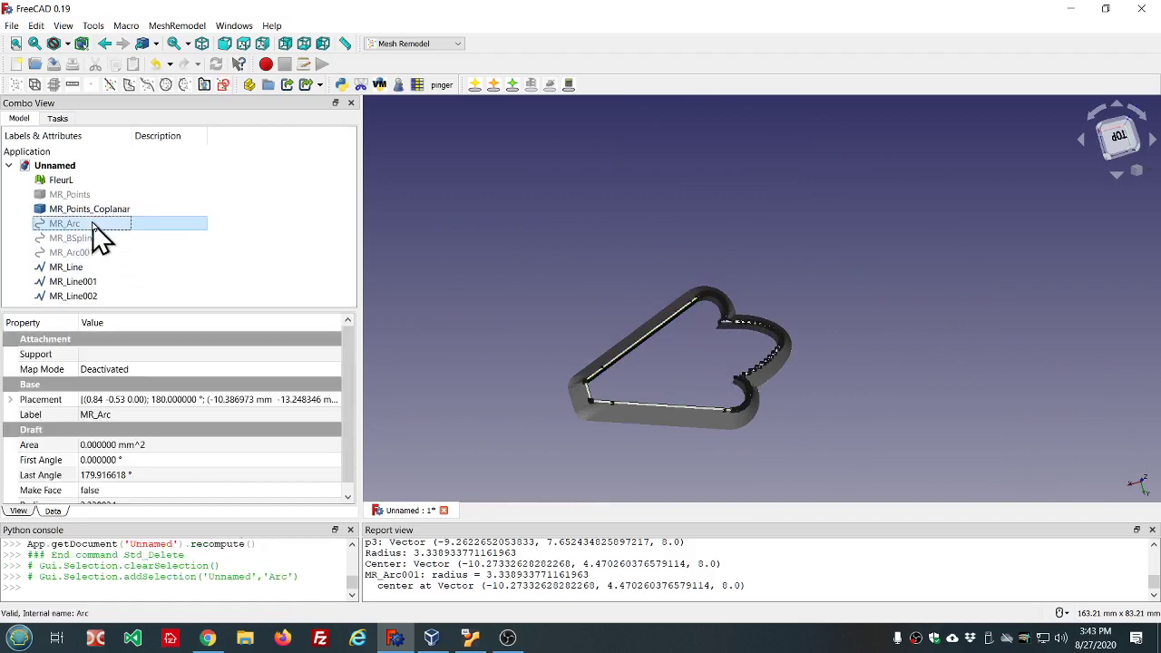
pyautogui.click(95, 235)
pyautogui.press('space')
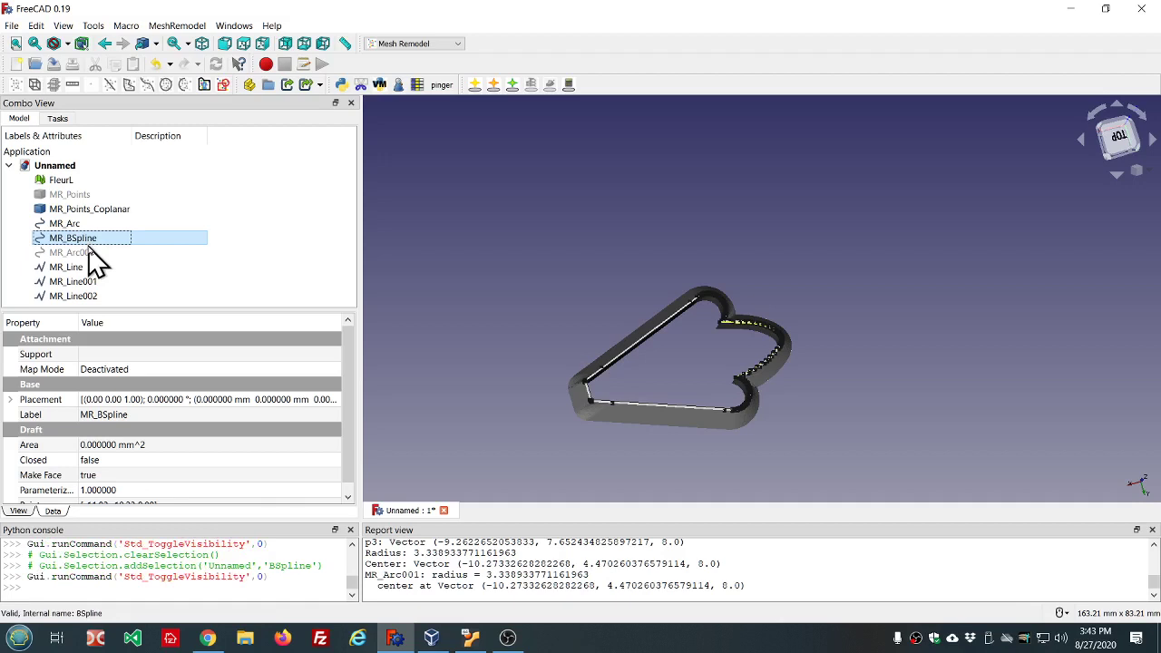
pyautogui.click(91, 253)
pyautogui.press('space')
# Step: Join MR_Arc through MR_Line002 into one Wire with Draft Upgrade
pyautogui.click(81, 225)
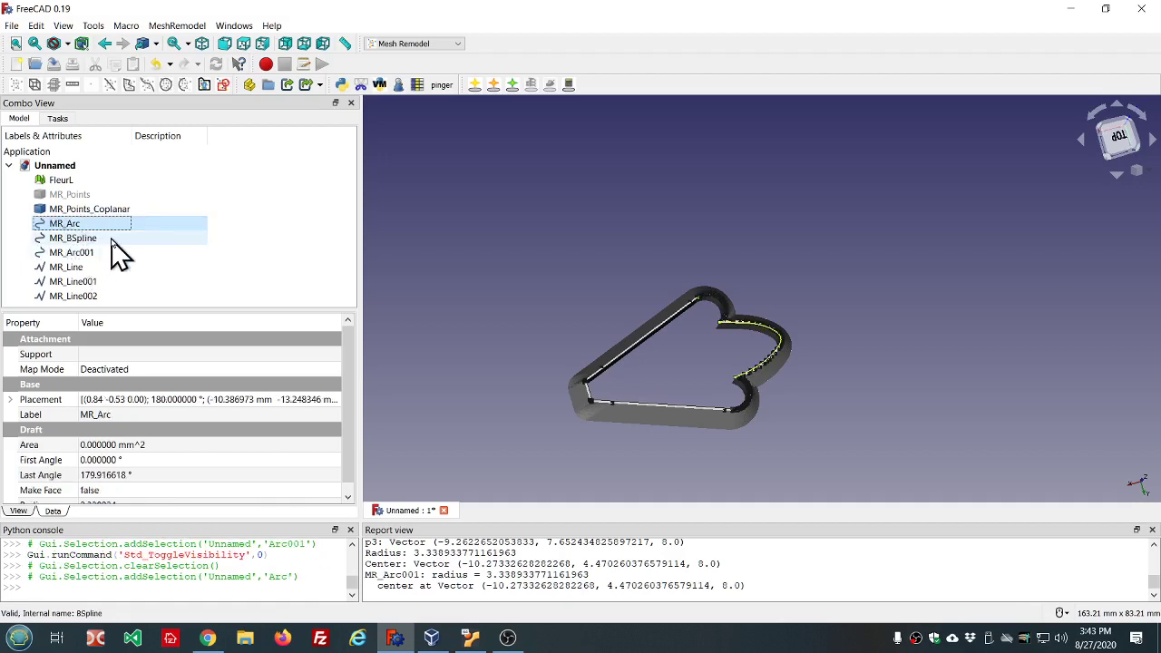
pyautogui.keyDown('shift'); pyautogui.click(81, 296); pyautogui.keyUp('shift')
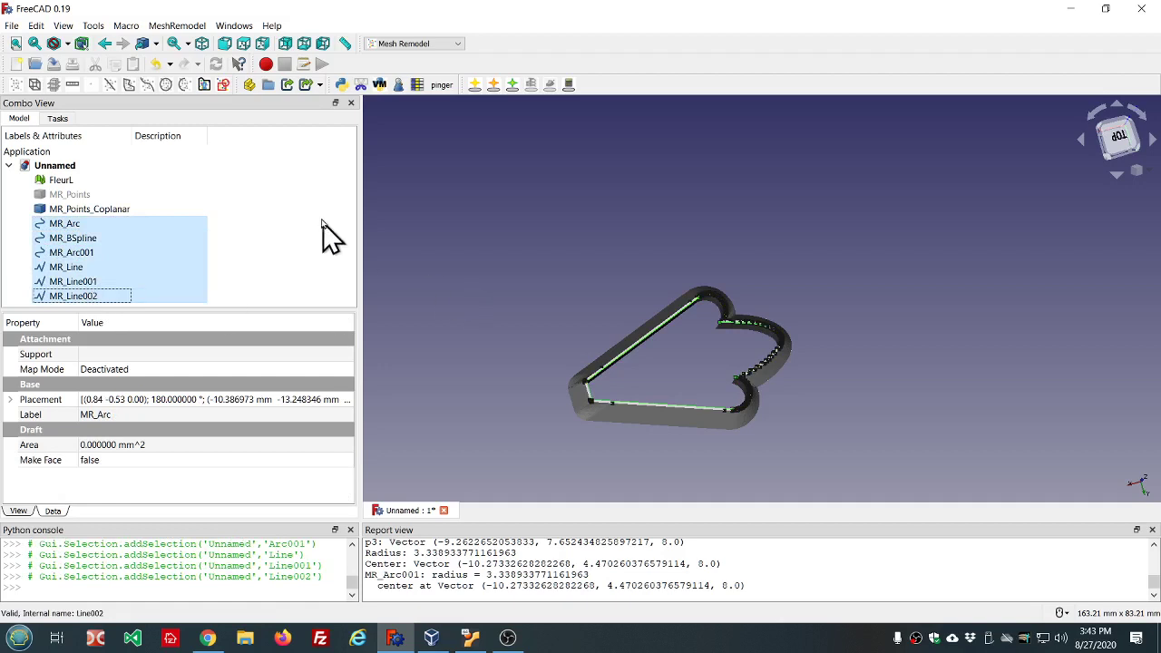
pyautogui.click(205, 85)
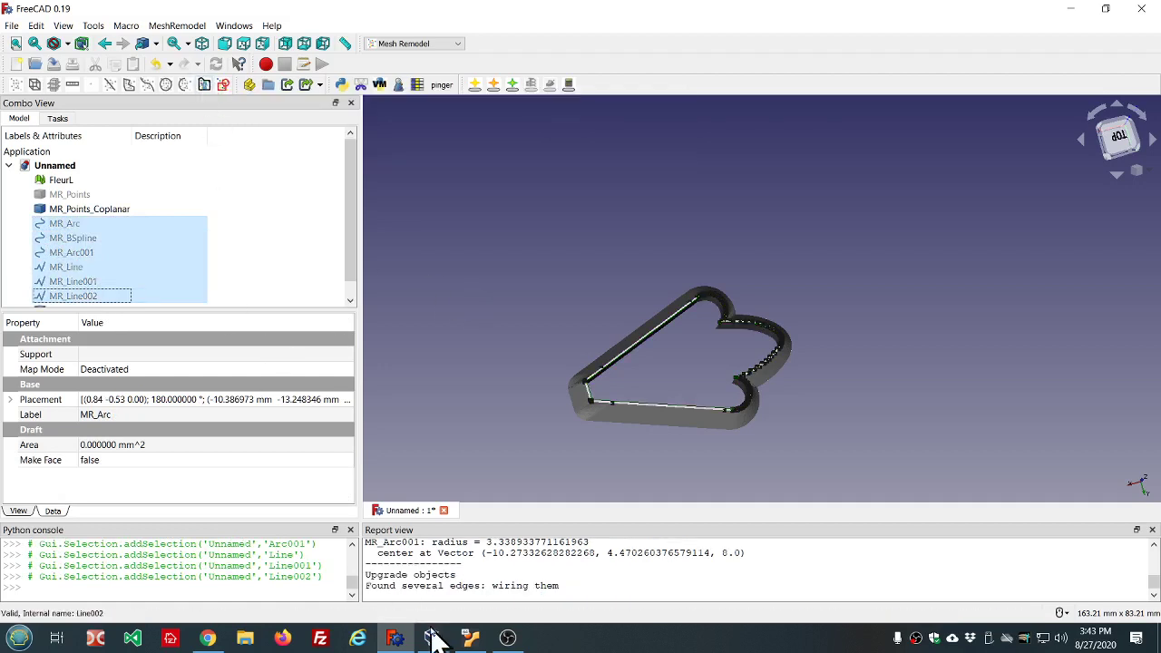
pyautogui.moveTo(562, 587); pyautogui.dragTo(363, 575)
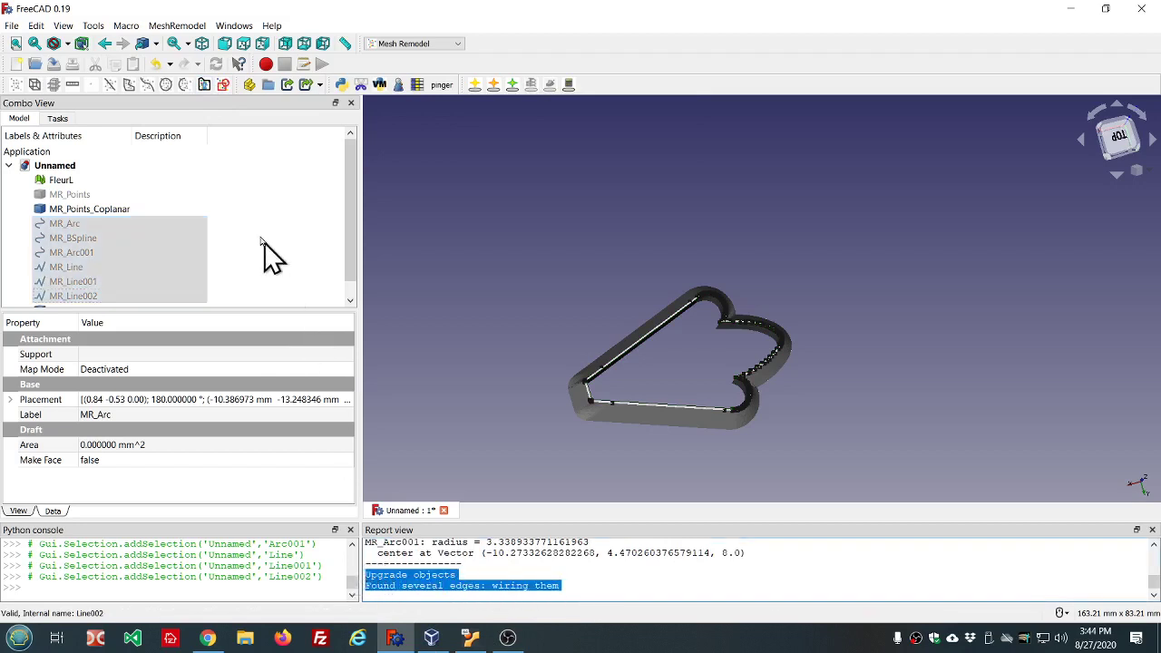
pyautogui.scroll(-1, 261, 241)
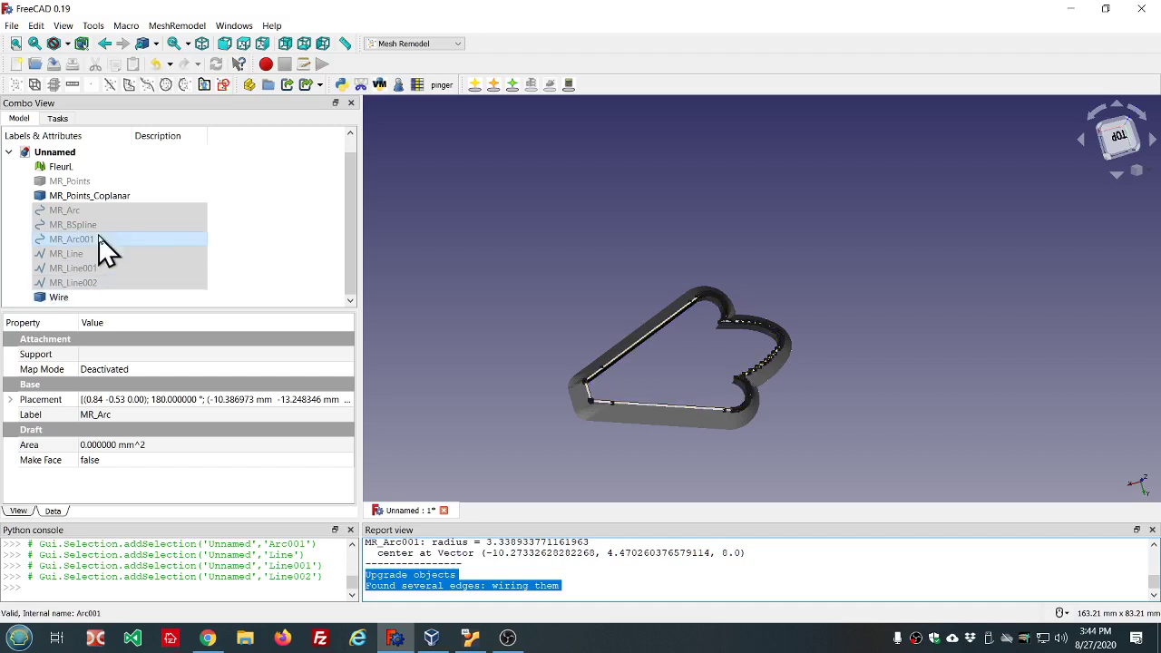
# Step: Delete the leftover edge objects, build a Face from the Wire, and delete the Wire
pyautogui.press('Delete')
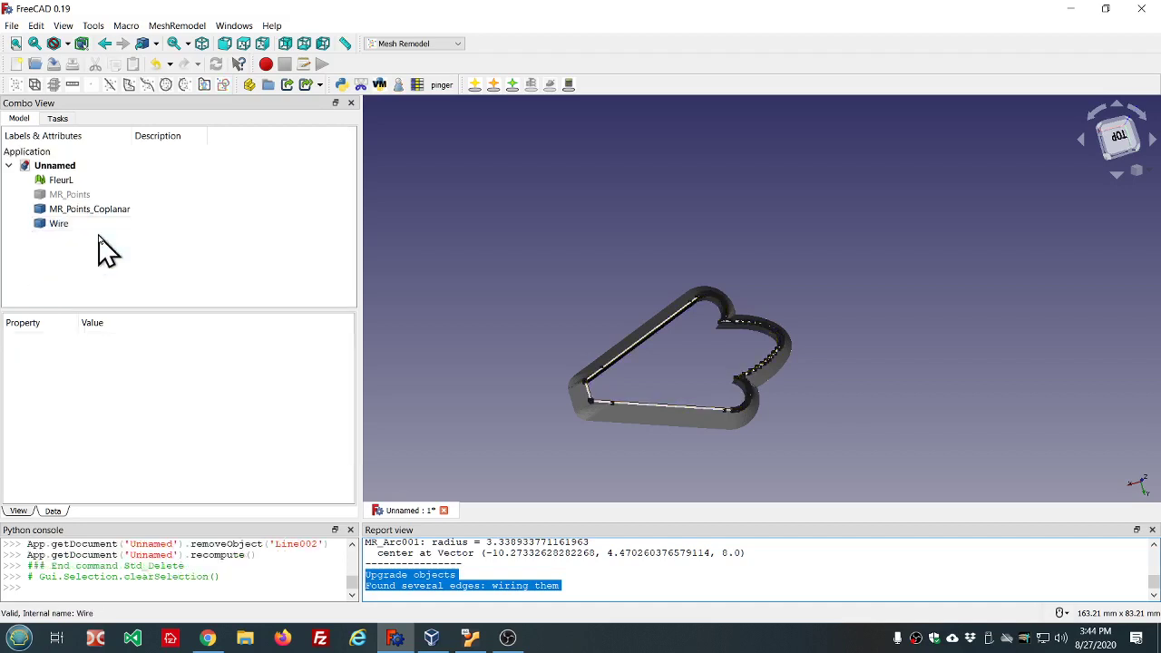
pyautogui.click(73, 225)
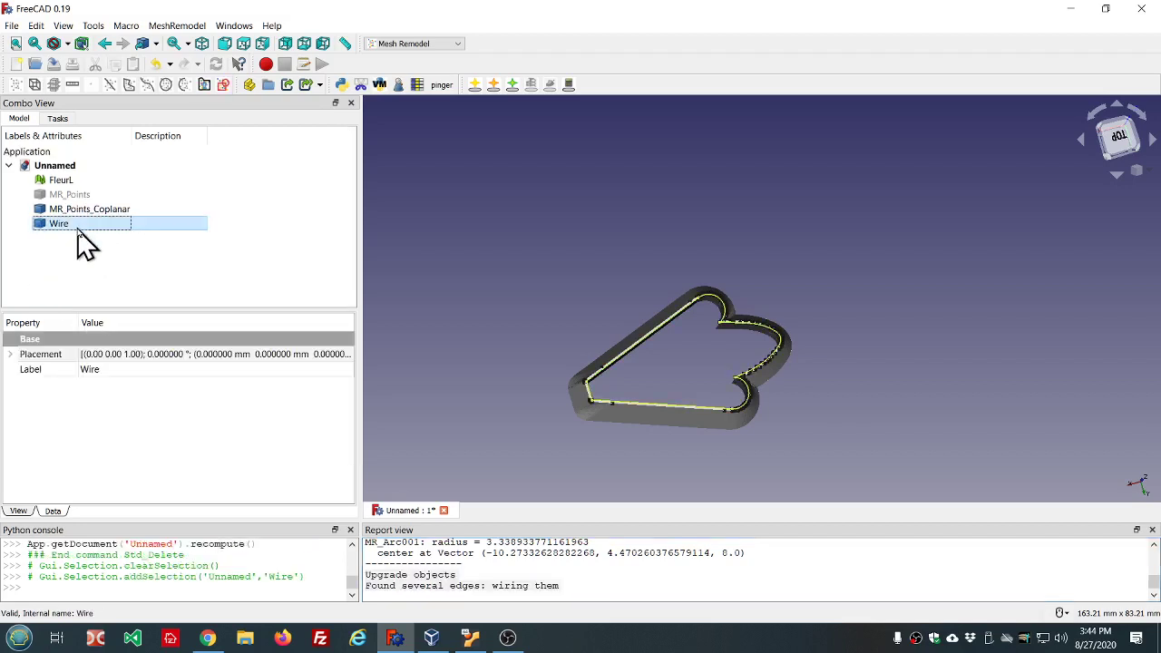
pyautogui.click(204, 84)
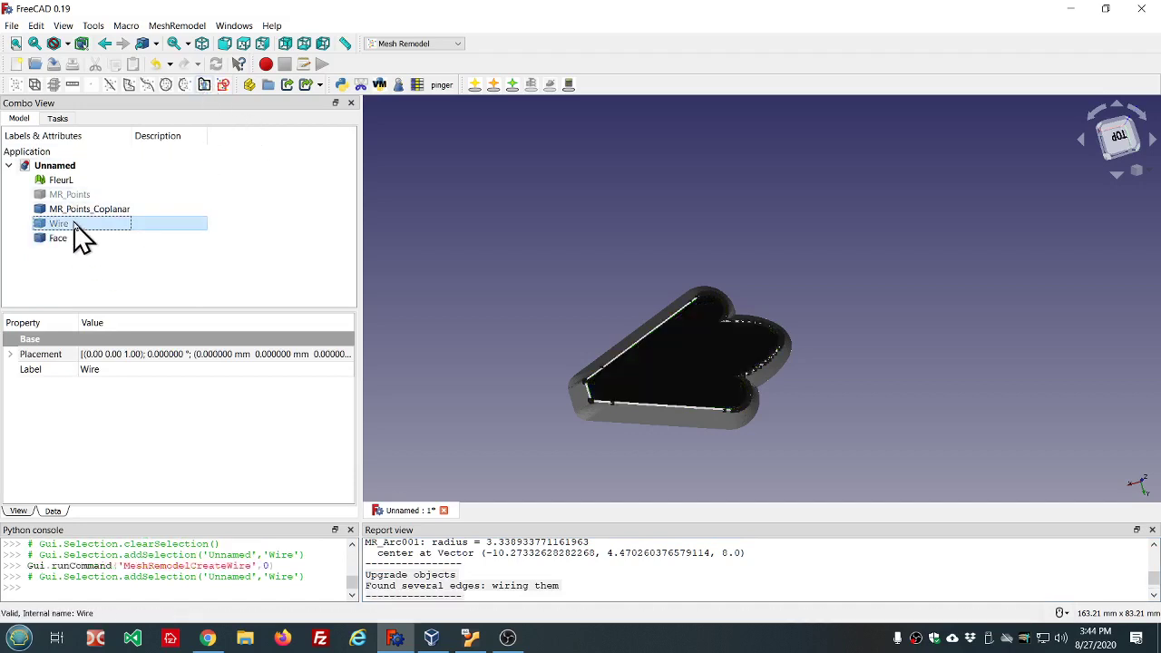
pyautogui.press('Delete')
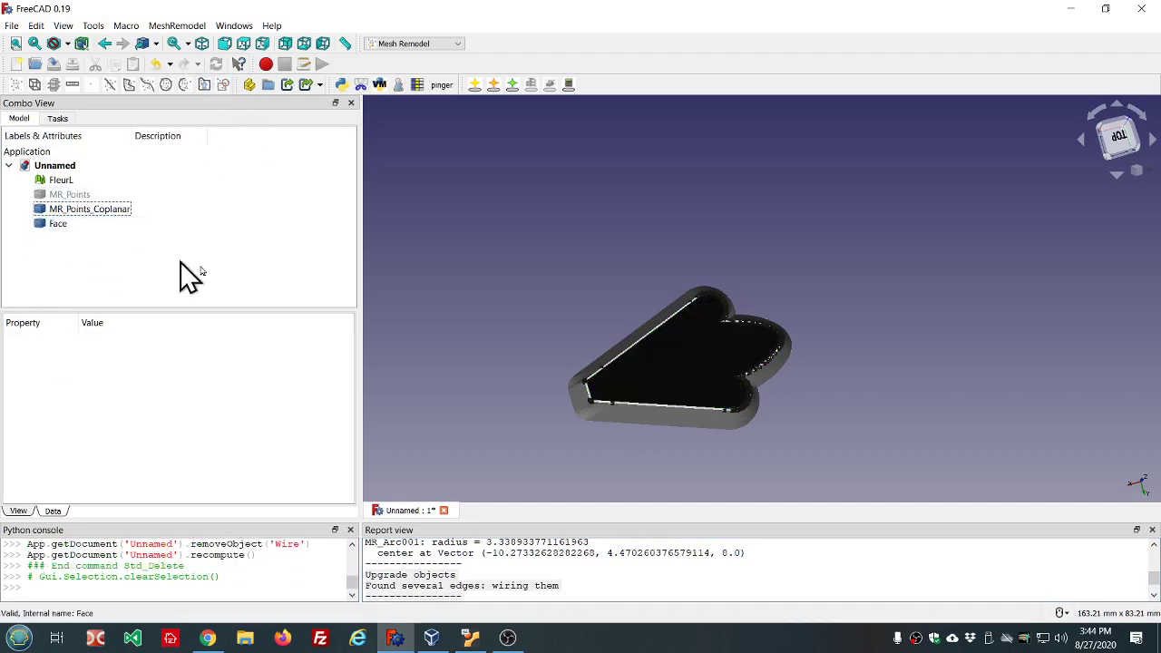
# Step: Select the new Face in the 3D view and inspect it
pyautogui.scroll(4, 835, 417)
pyautogui.scroll(-3, 623, 352)
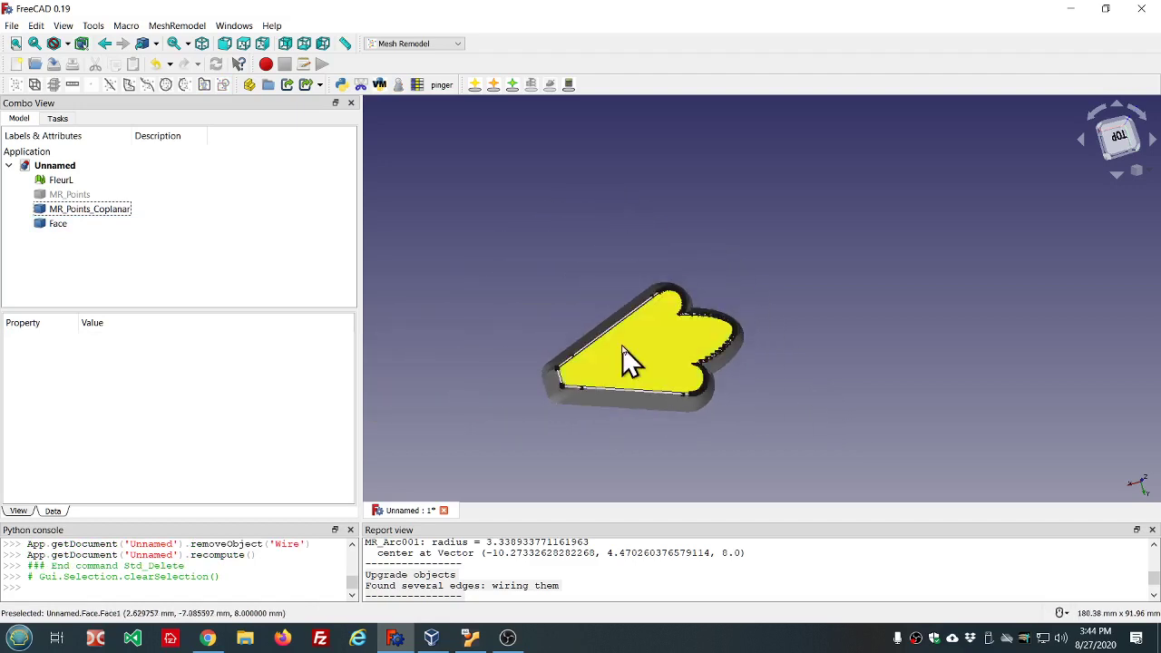
pyautogui.click(623, 349)
pyautogui.scroll(3, 645, 326)
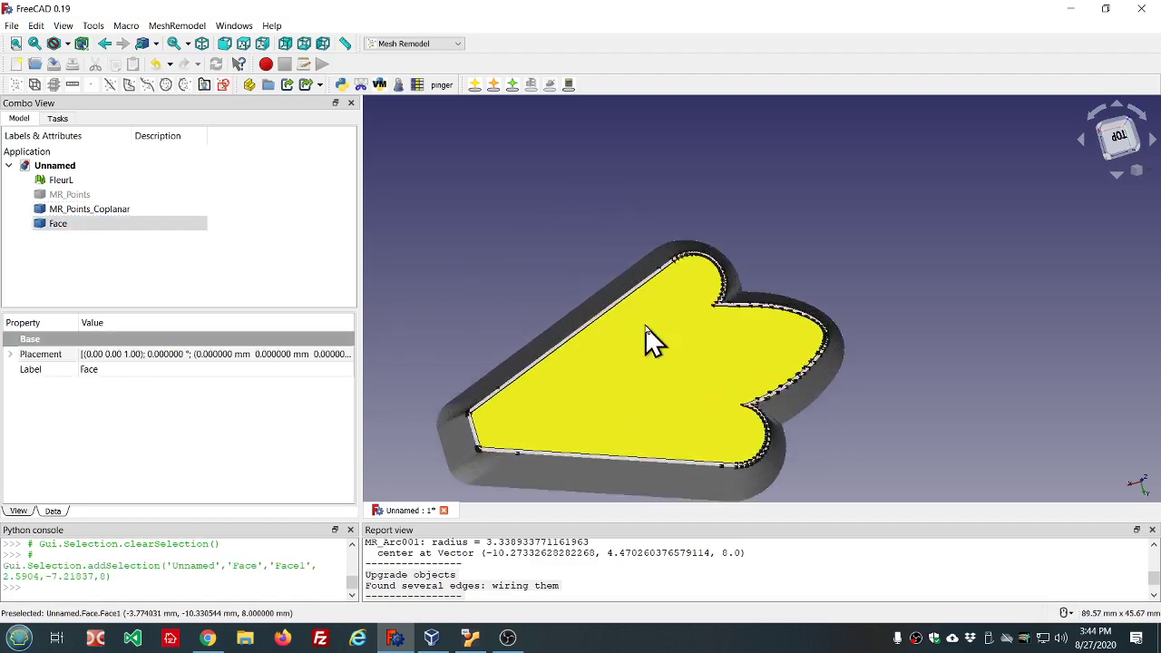
pyautogui.scroll(-3, 644, 349)
pyautogui.scroll(3, 703, 345)
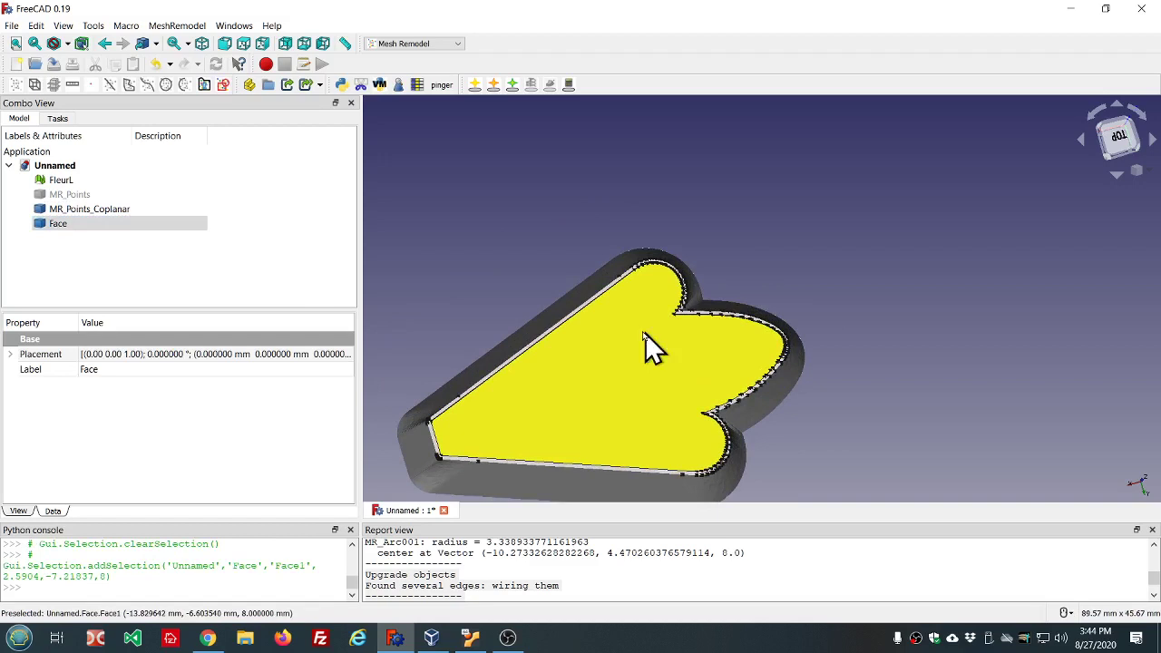
pyautogui.scroll(3, 647, 347)
pyautogui.scroll(-2, 638, 333)
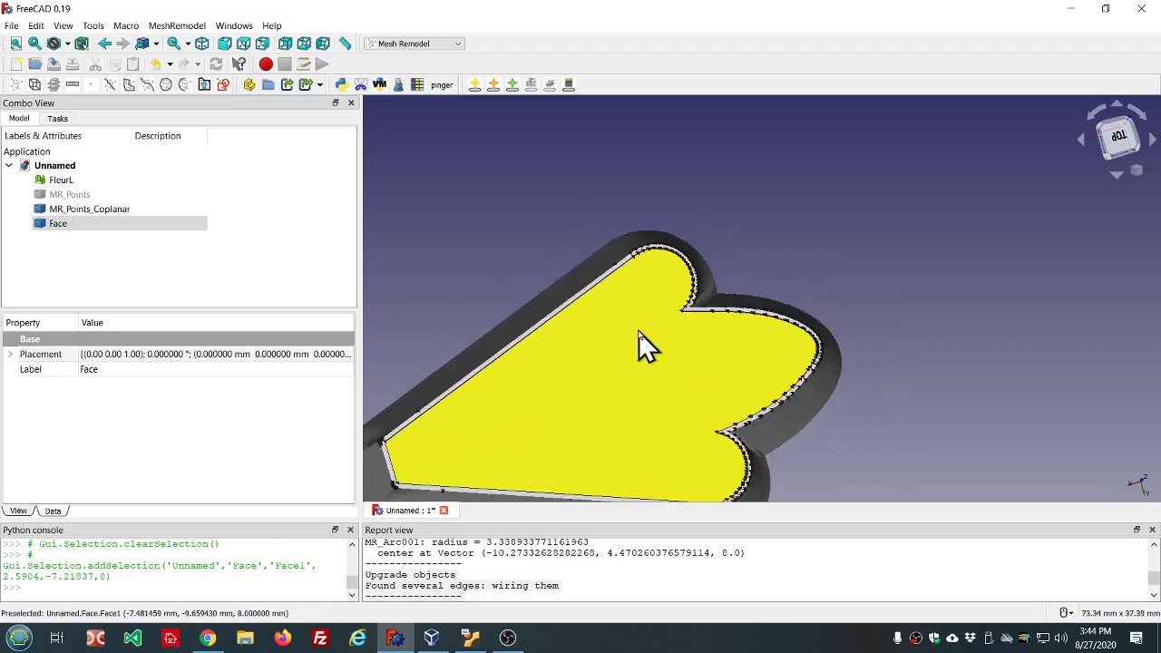
pyautogui.scroll(-1, 639, 332)
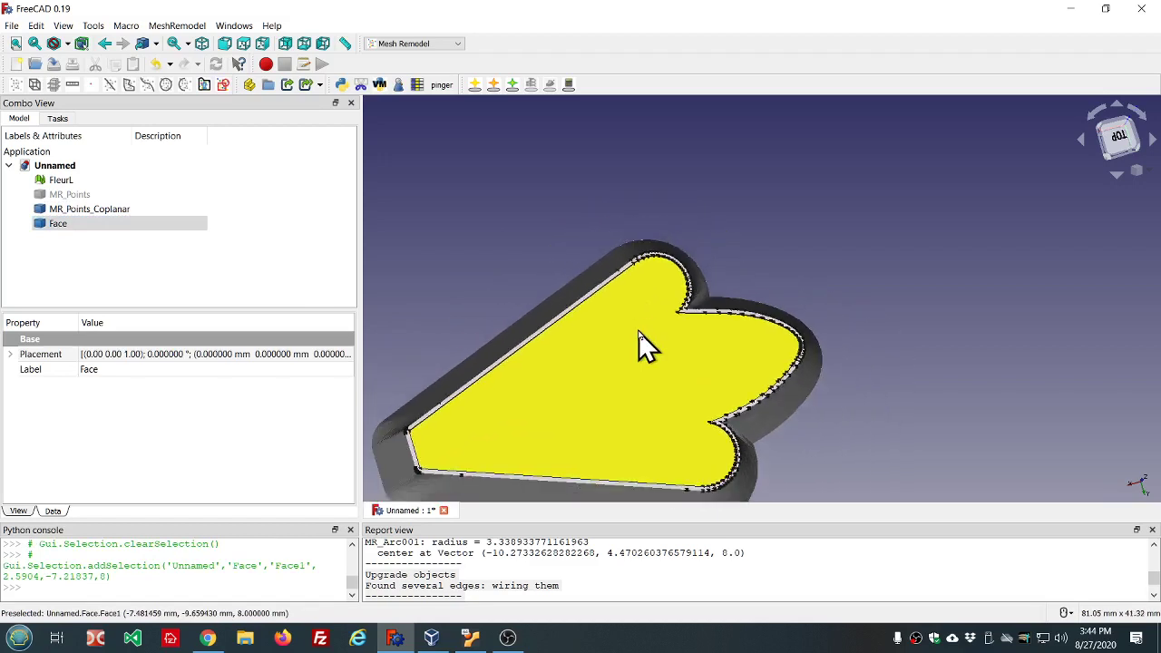
# Step: Switch to the Part workbench and select the Face object
pyautogui.click(456, 45)
pyautogui.click(440, 227)
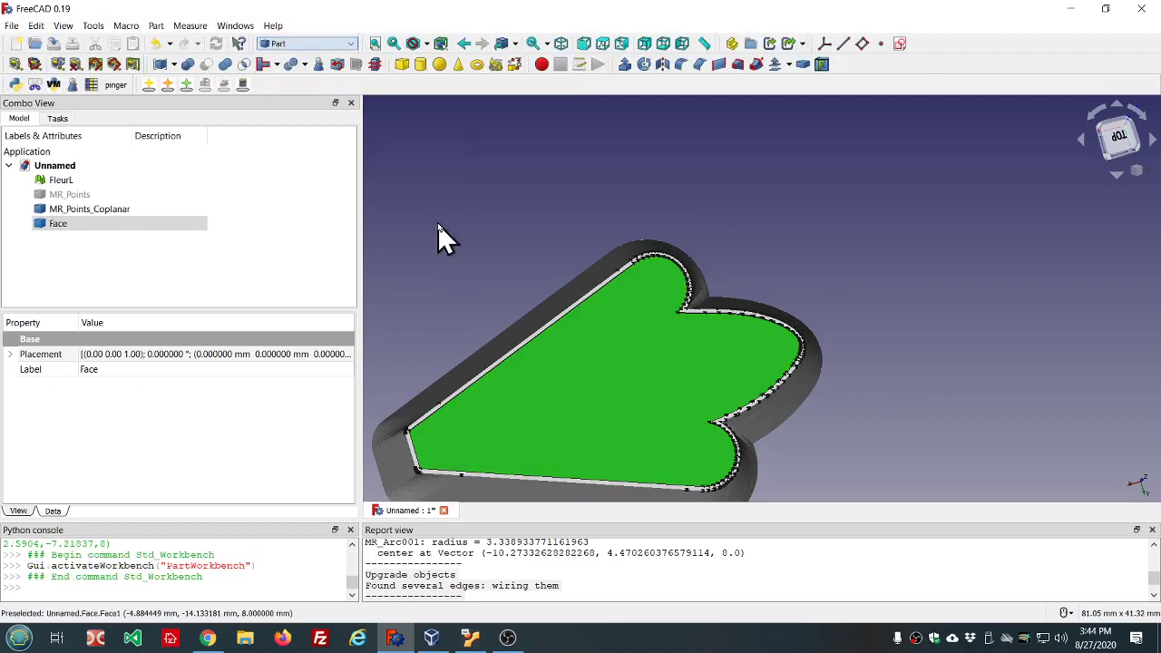
pyautogui.click(82, 225)
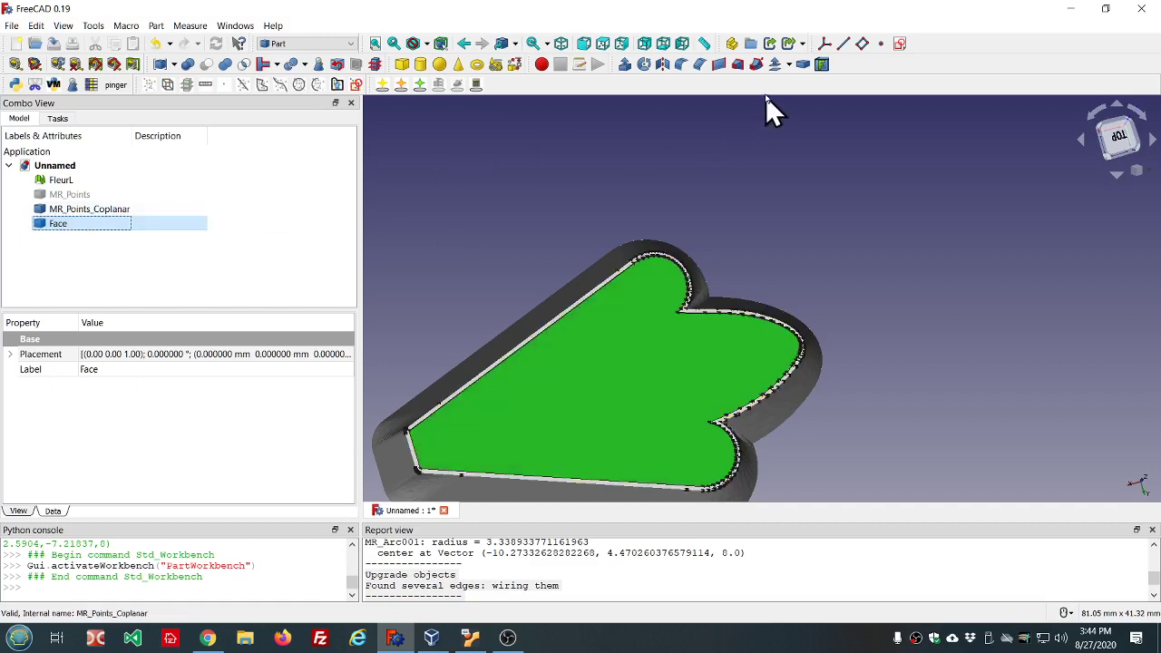
# Step: Create a 2D Offset of the Face: 0.5 mm, Pipe mode, Arc joins
pyautogui.click(788, 65)
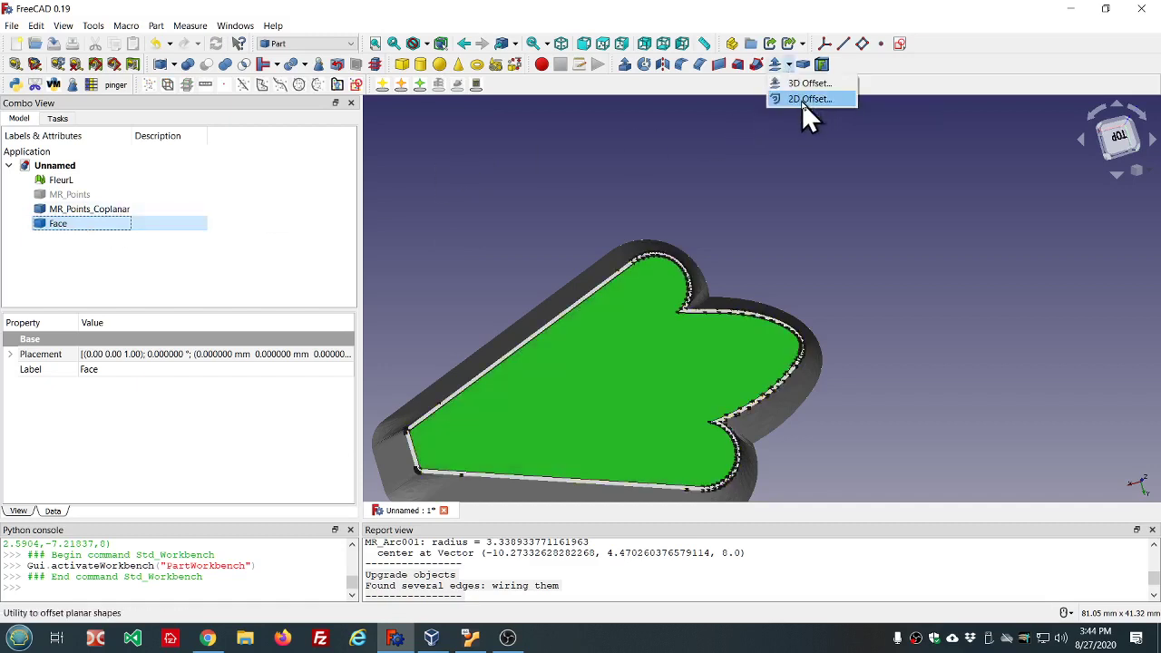
pyautogui.click(809, 100)
pyautogui.click(304, 200)
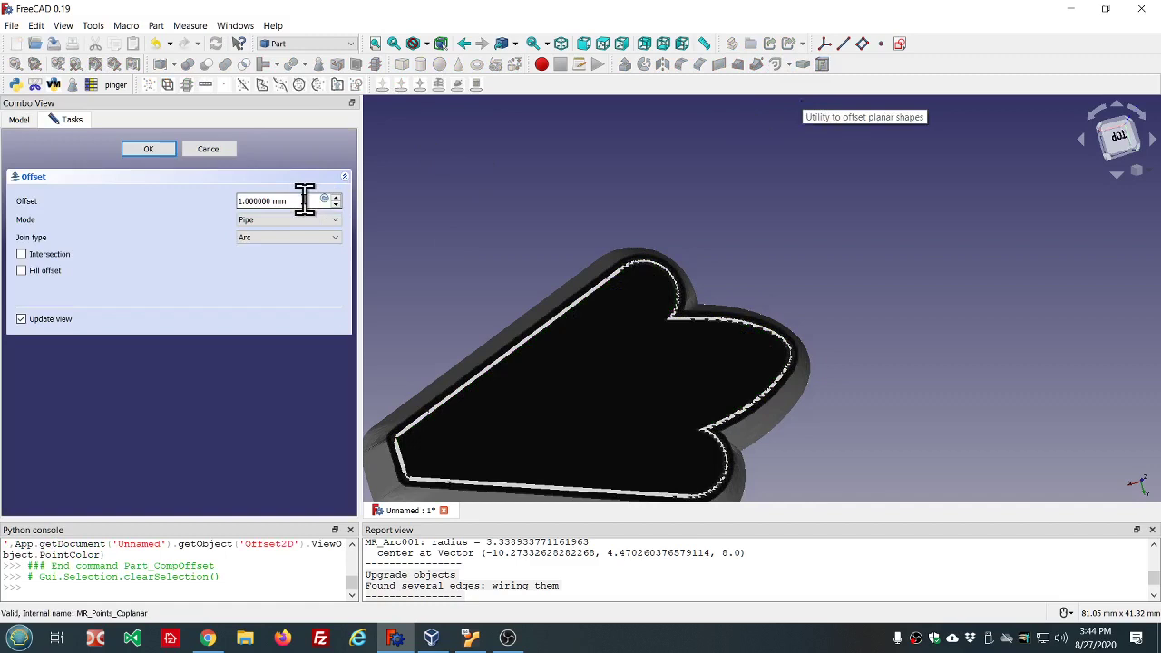
pyautogui.doubleClick(304, 201)
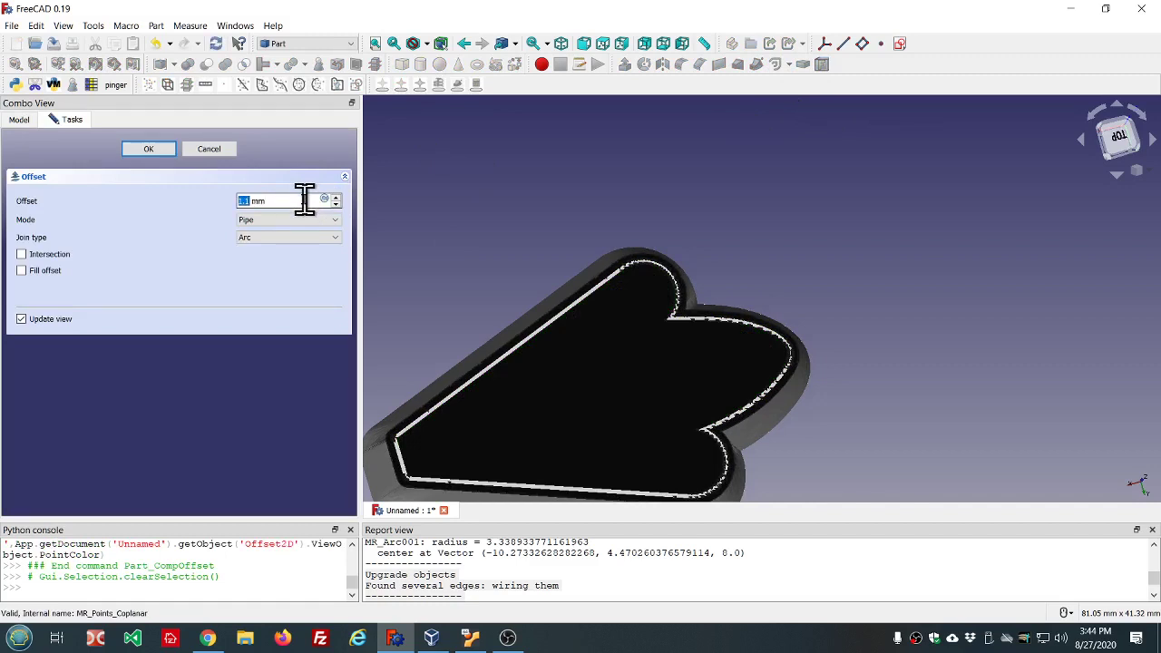
pyautogui.scroll(5, 304, 200)
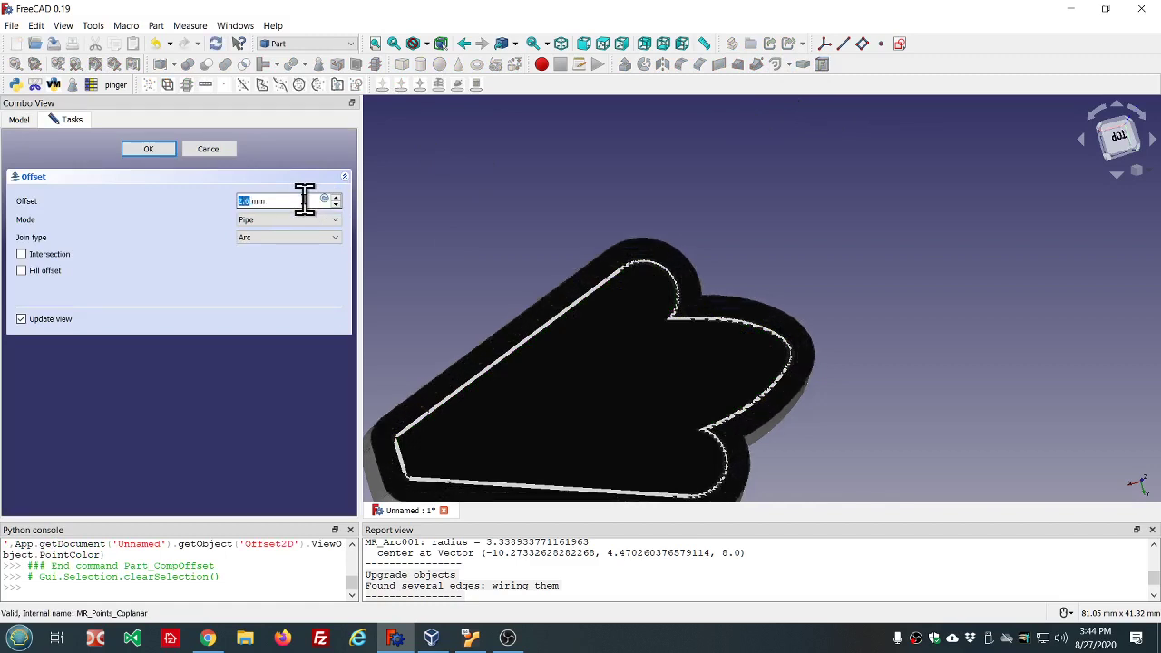
pyautogui.scroll(-5, 304, 201)
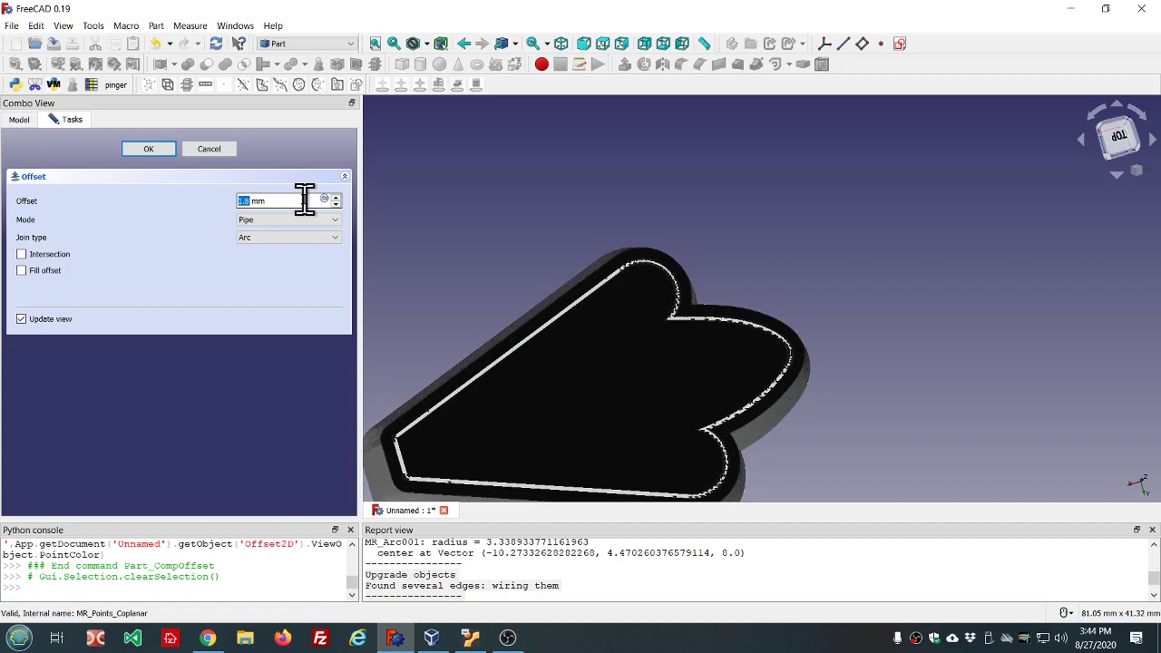
pyautogui.scroll(-3, 304, 200)
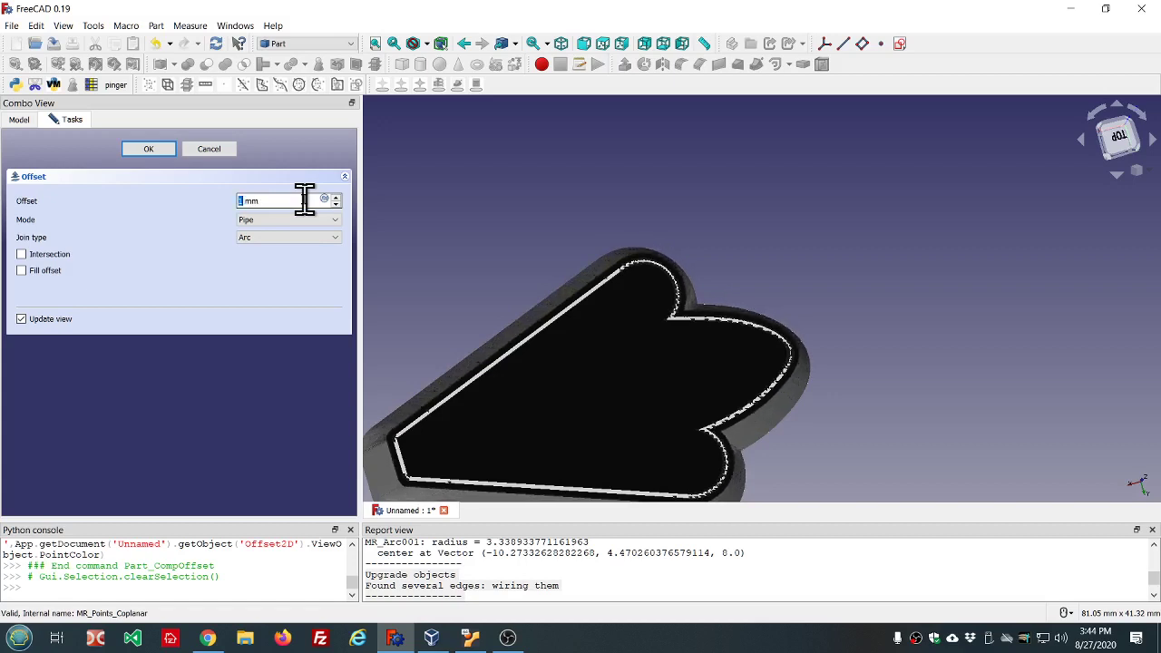
pyautogui.scroll(-1, 304, 201)
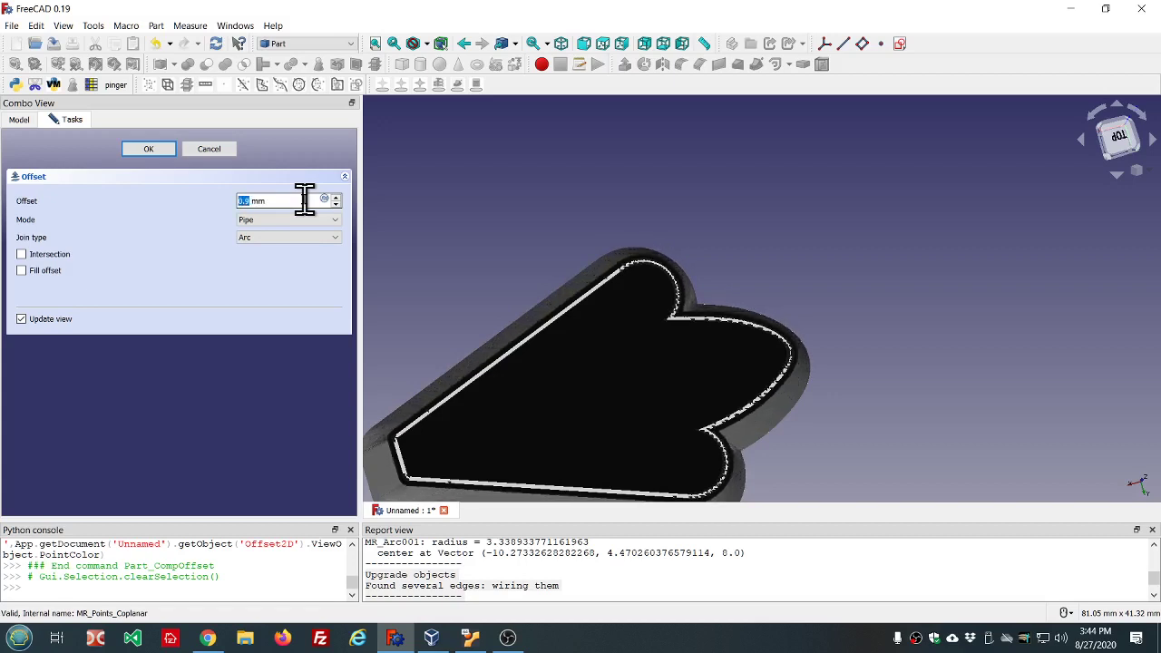
pyautogui.scroll(-2, 304, 200)
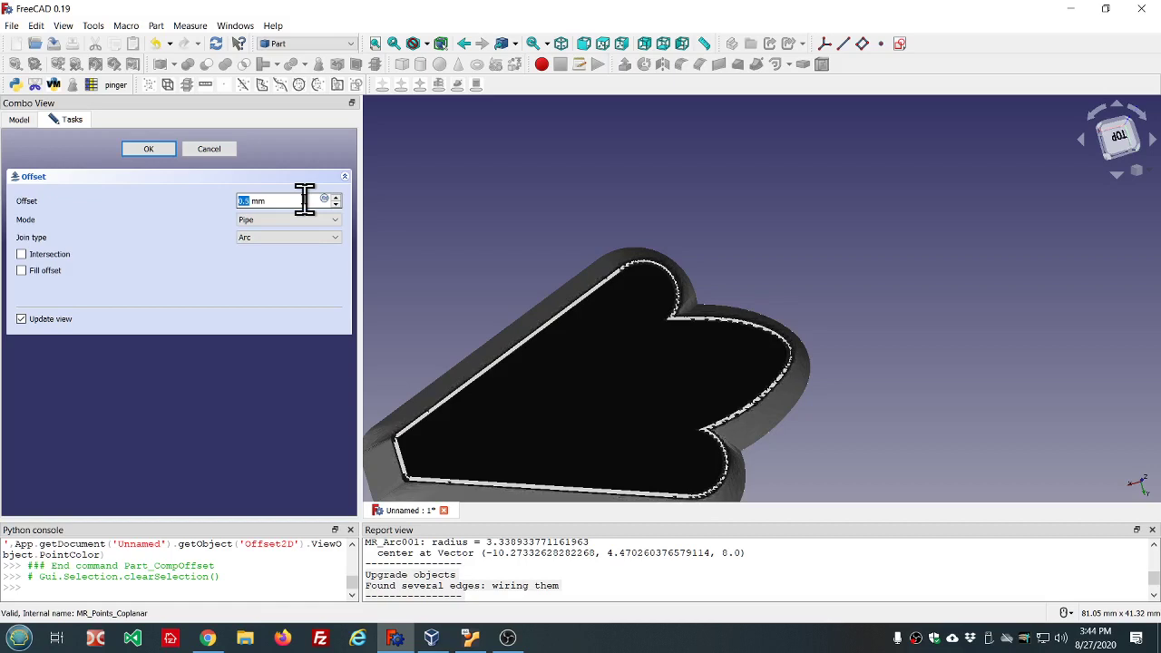
pyautogui.click(148, 149)
pyautogui.click(57, 225)
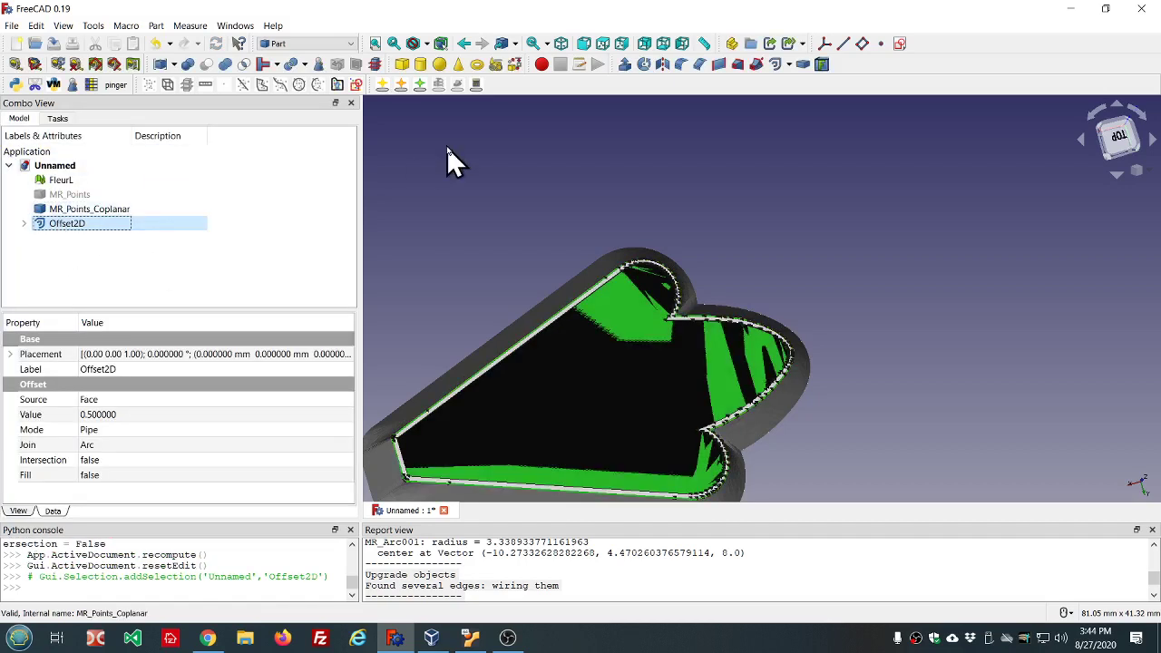
# Step: Hide the source Face under Offset2D and view the model's underside
pyautogui.click(23, 223)
pyautogui.click(73, 239)
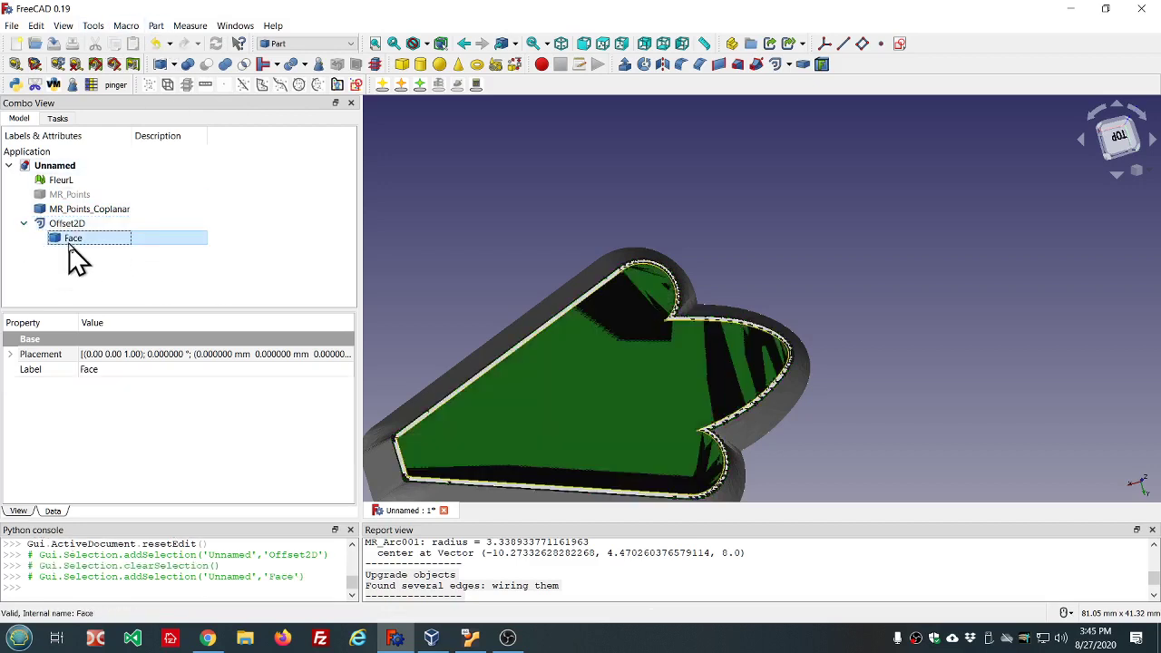
pyautogui.press('space')
pyautogui.scroll(-3, 617, 246)
pyautogui.moveTo(778, 469); pyautogui.dragTo(762, 237, button='middle')
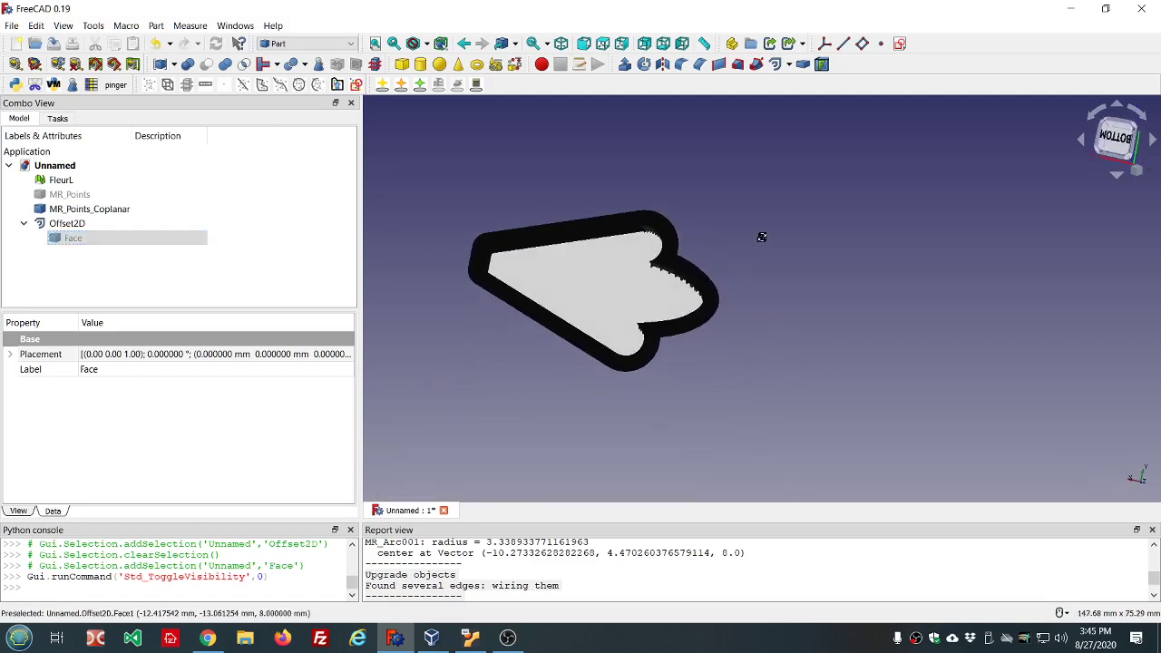
pyautogui.scroll(2, 725, 334)
pyautogui.scroll(-1, 635, 308)
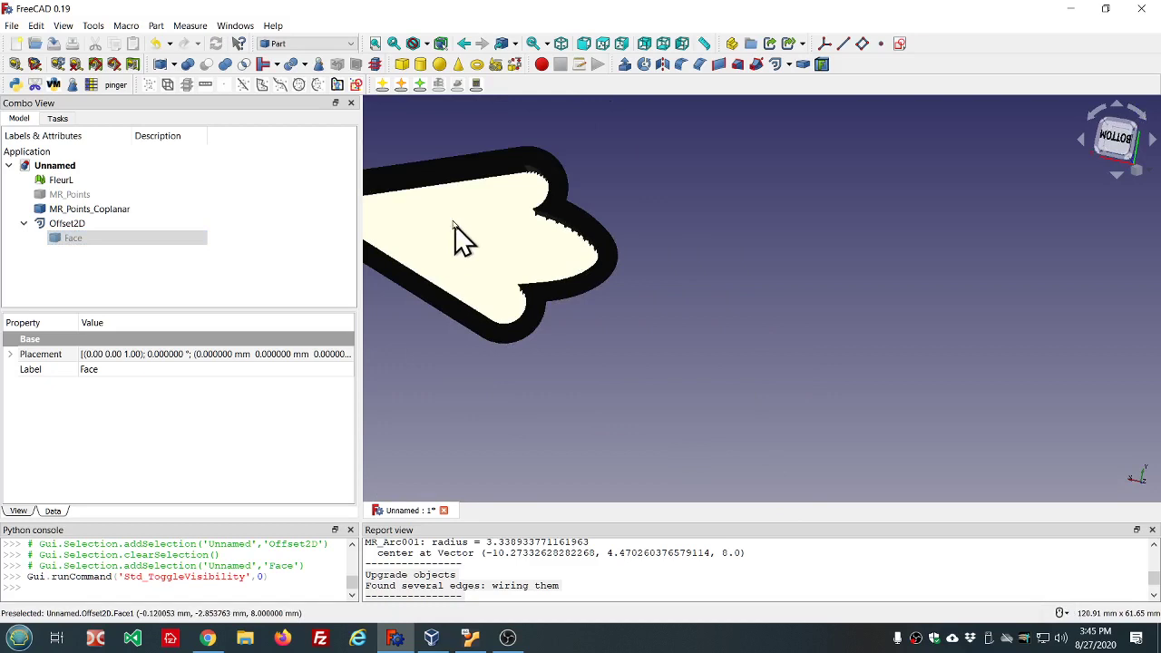
pyautogui.scroll(1, 454, 217)
pyautogui.scroll(2, 436, 191)
pyautogui.scroll(1, 433, 215)
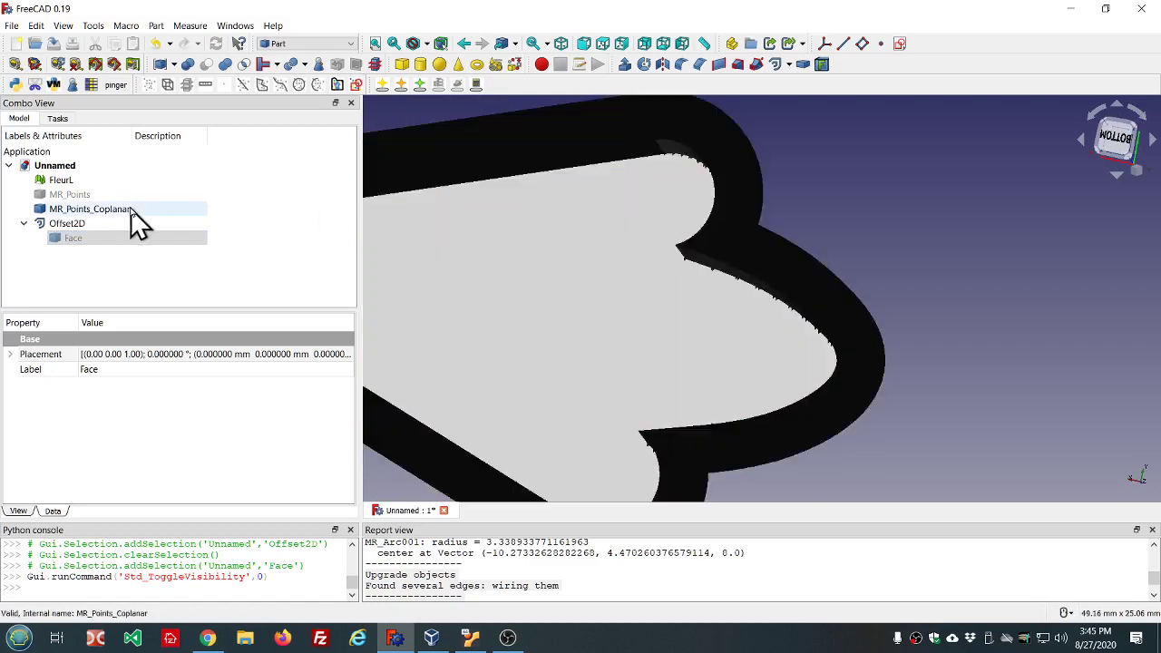
# Step: Hide MR_Points_Coplanar and show the MR_Points point cloud
pyautogui.click(88, 210)
pyautogui.press('space')
pyautogui.click(80, 194)
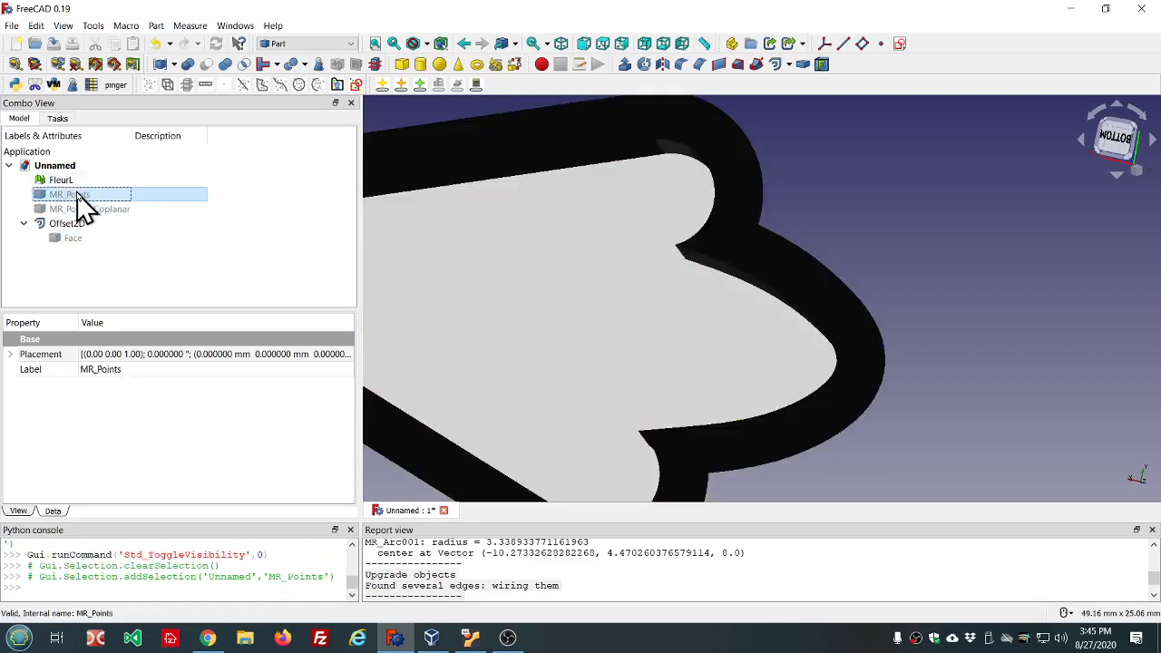
pyautogui.press('space')
pyautogui.scroll(-5, 544, 306)
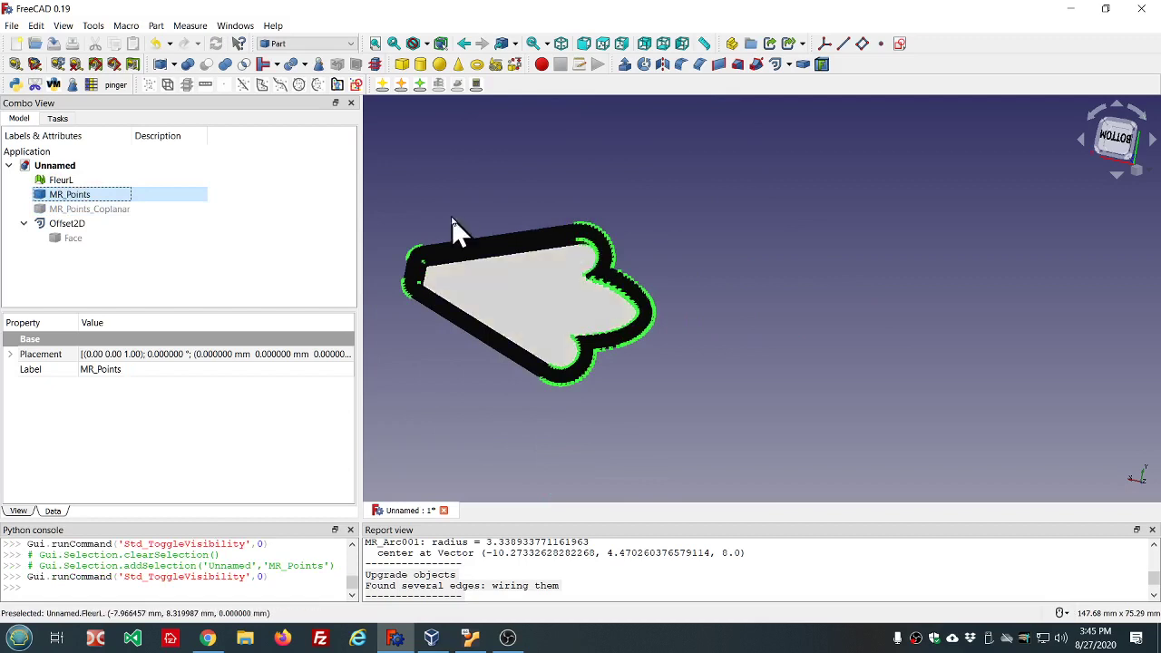
pyautogui.scroll(3, 579, 245)
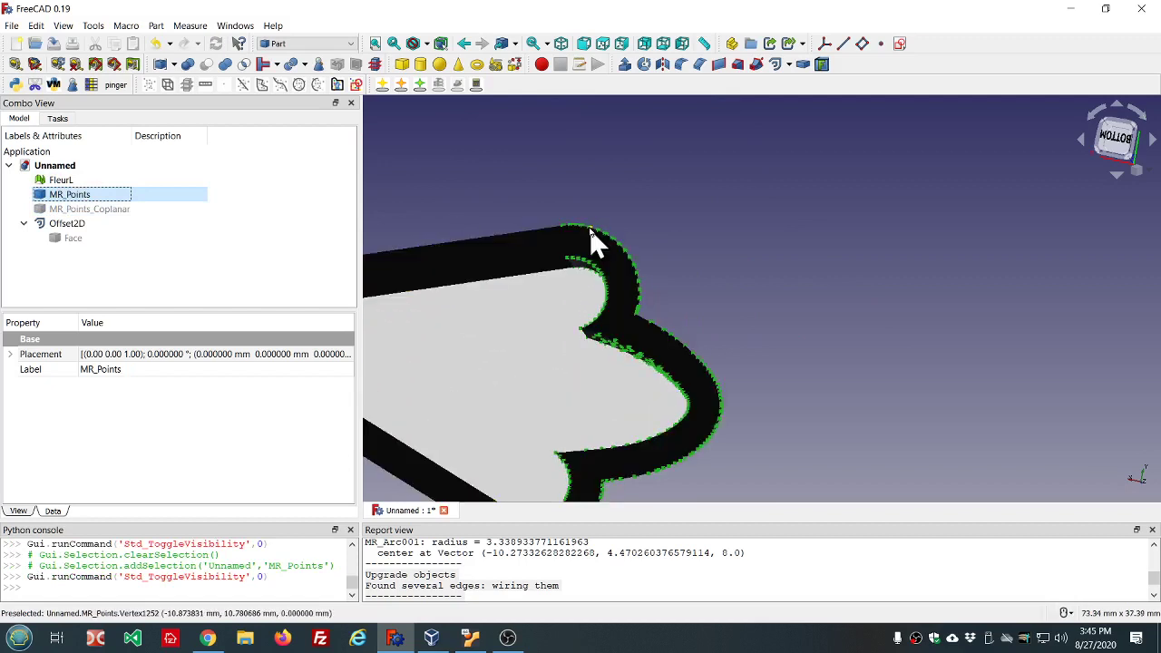
# Step: Create a coplanar points object from three picked outline vertices
pyautogui.click(591, 243)
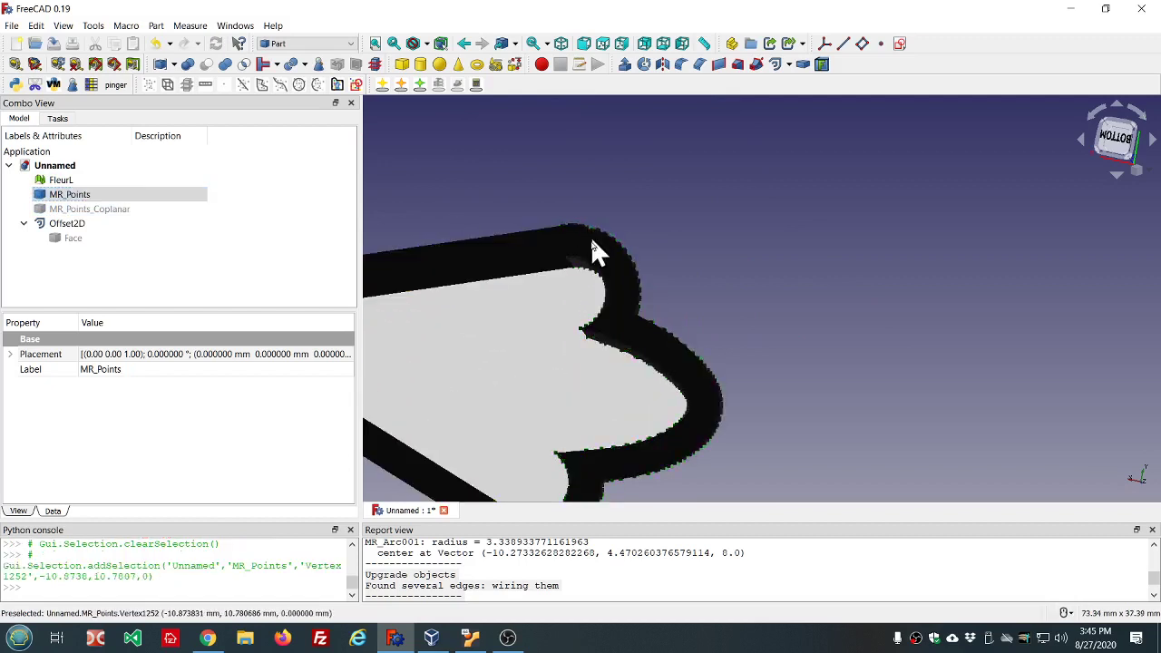
pyautogui.click(597, 325)
pyautogui.click(590, 454)
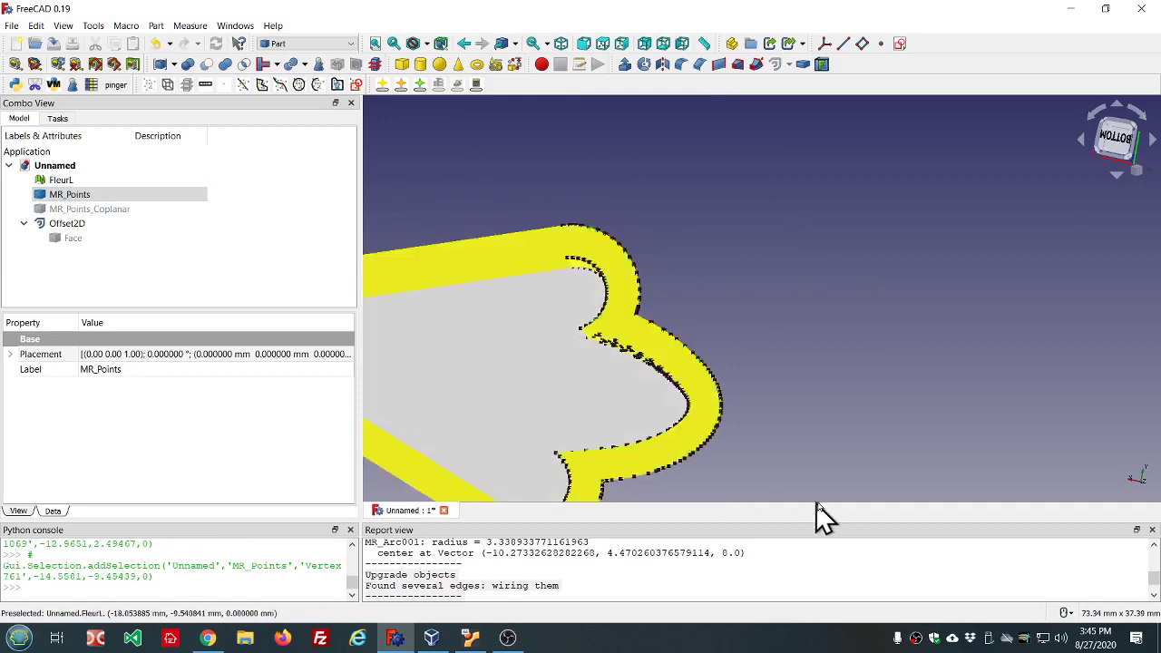
pyautogui.moveTo(818, 506); pyautogui.dragTo(602, 385, button='middle')
pyautogui.scroll(-2, 602, 386)
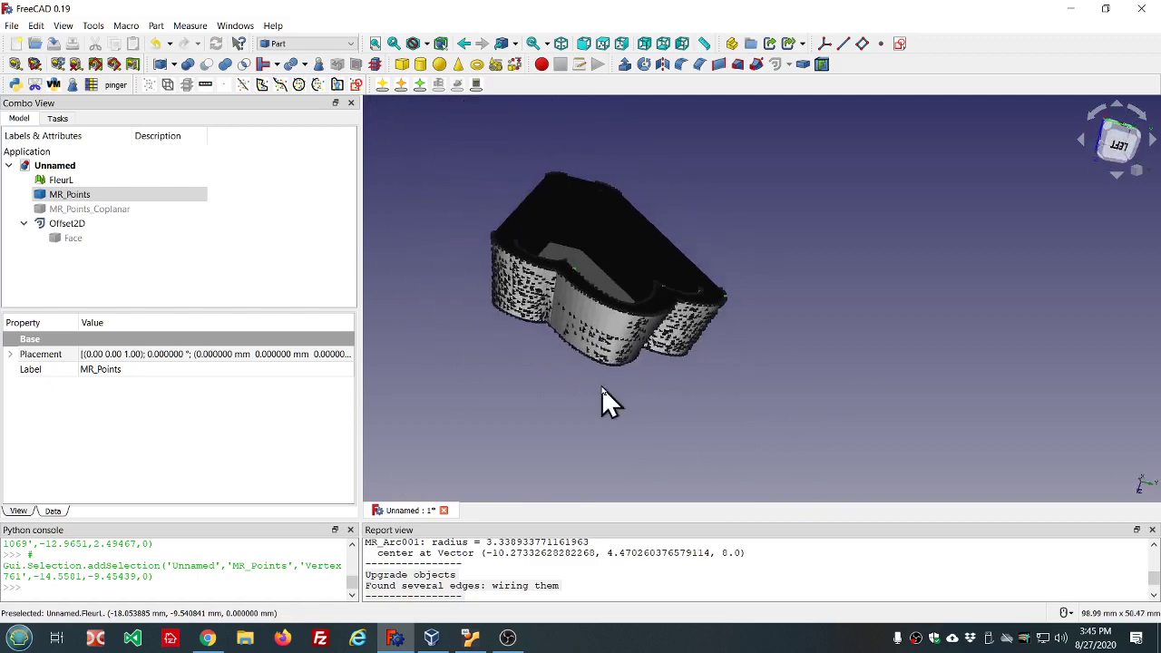
pyautogui.click(204, 87)
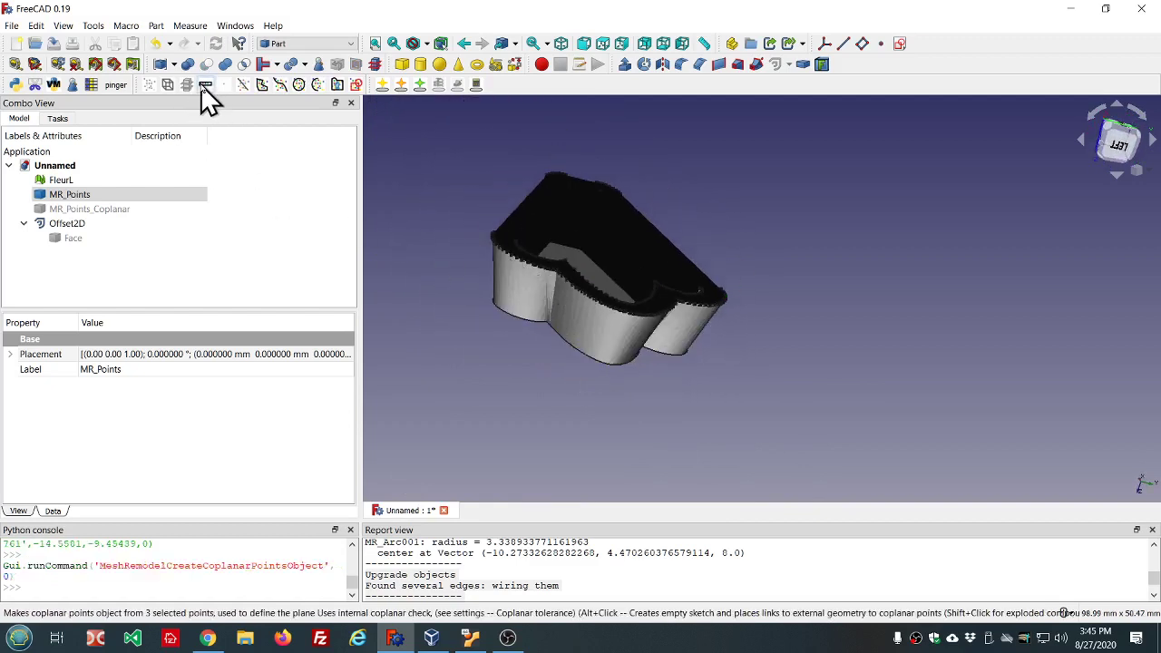
# Step: Hide the Offset2D object and orbit to a tilted underside view
pyautogui.click(64, 183)
pyautogui.click(86, 228)
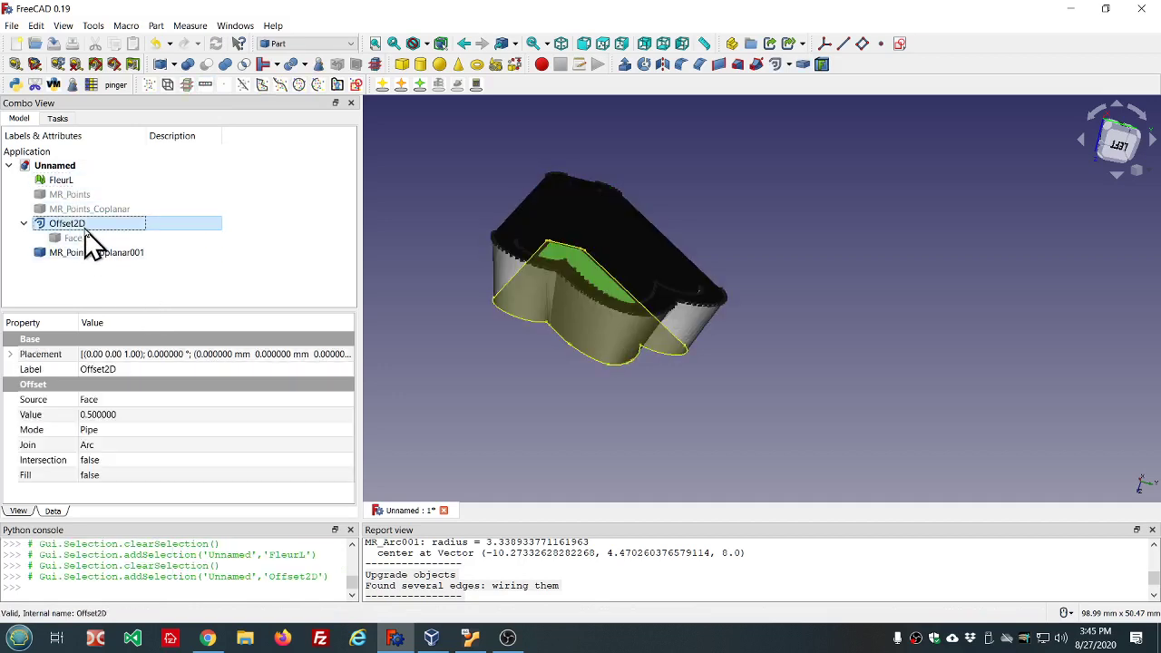
pyautogui.press('space')
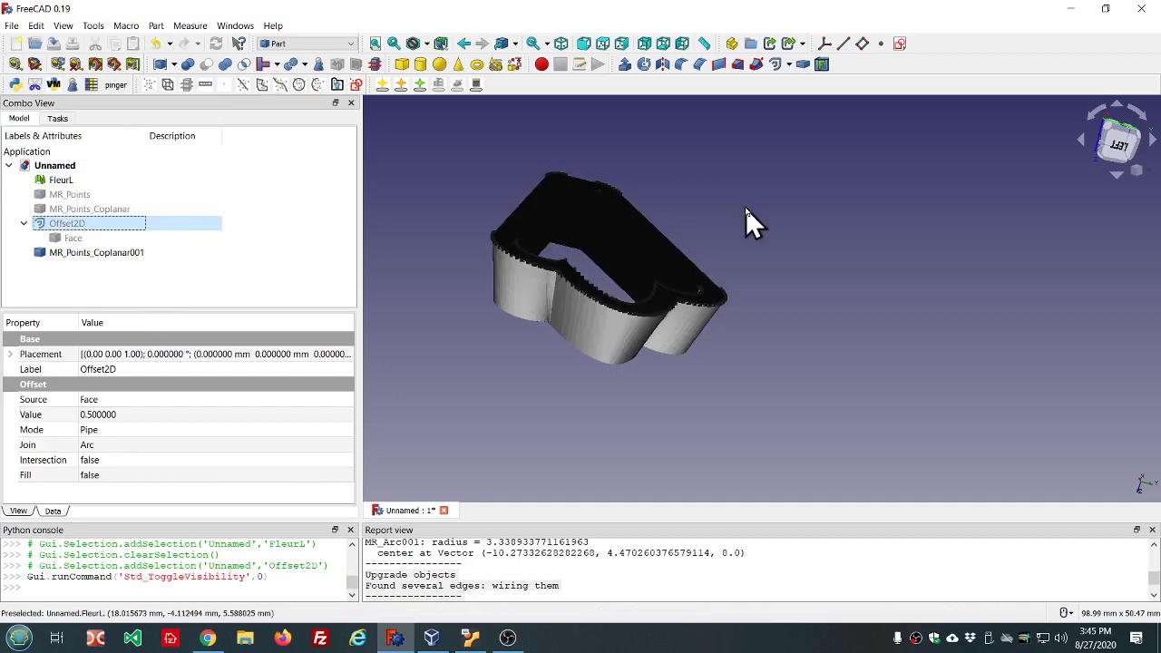
pyautogui.moveTo(746, 208); pyautogui.dragTo(716, 254, button='middle')
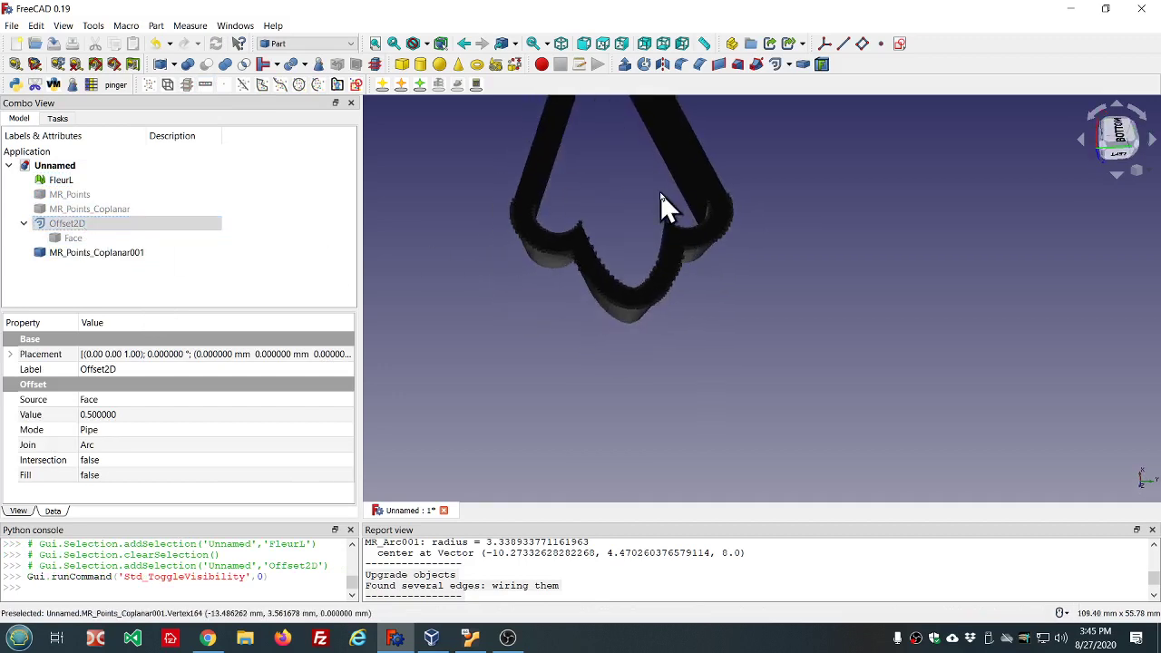
pyautogui.scroll(-3, 626, 100)
pyautogui.scroll(3, 641, 100)
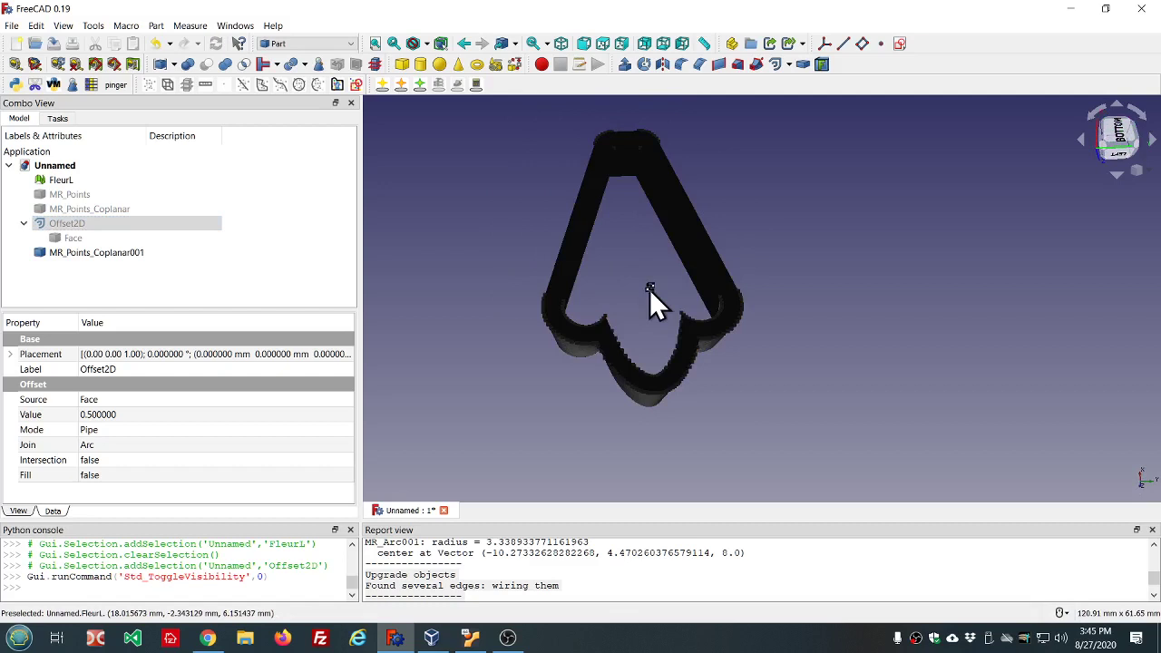
pyautogui.moveTo(648, 291); pyautogui.dragTo(586, 317, button='middle')
pyautogui.scroll(5, 813, 279)
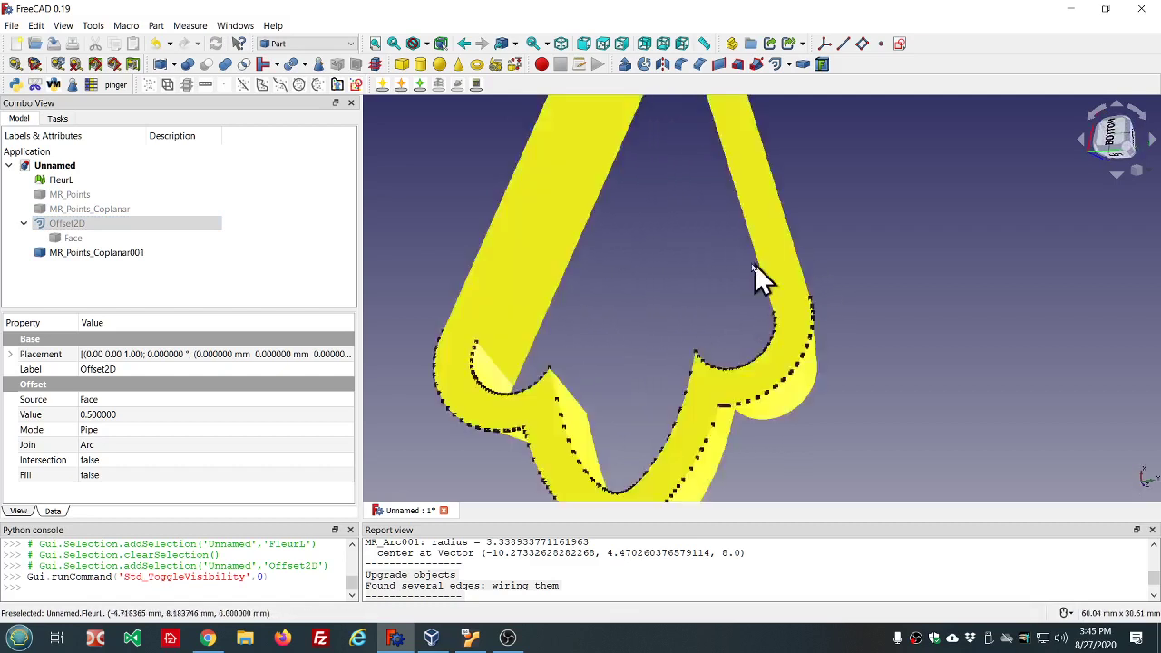
pyautogui.scroll(-2, 748, 267)
pyautogui.scroll(3, 886, 319)
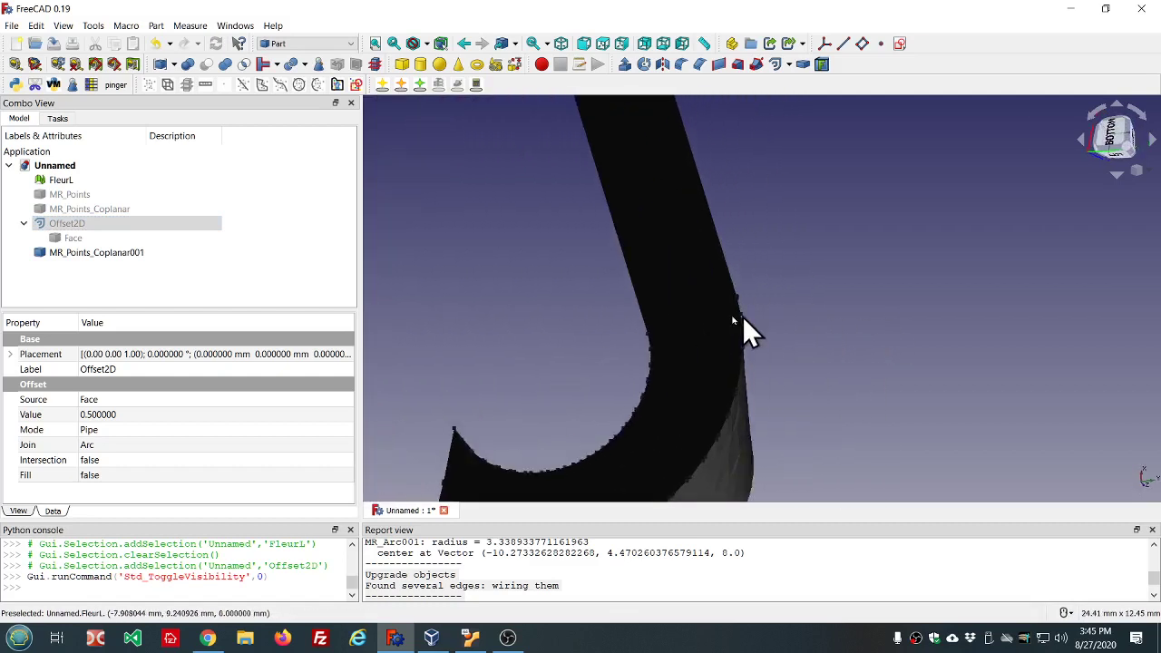
# Step: Create an arc through three inner-curve points, then hide the new MR_Arc
pyautogui.click(648, 335)
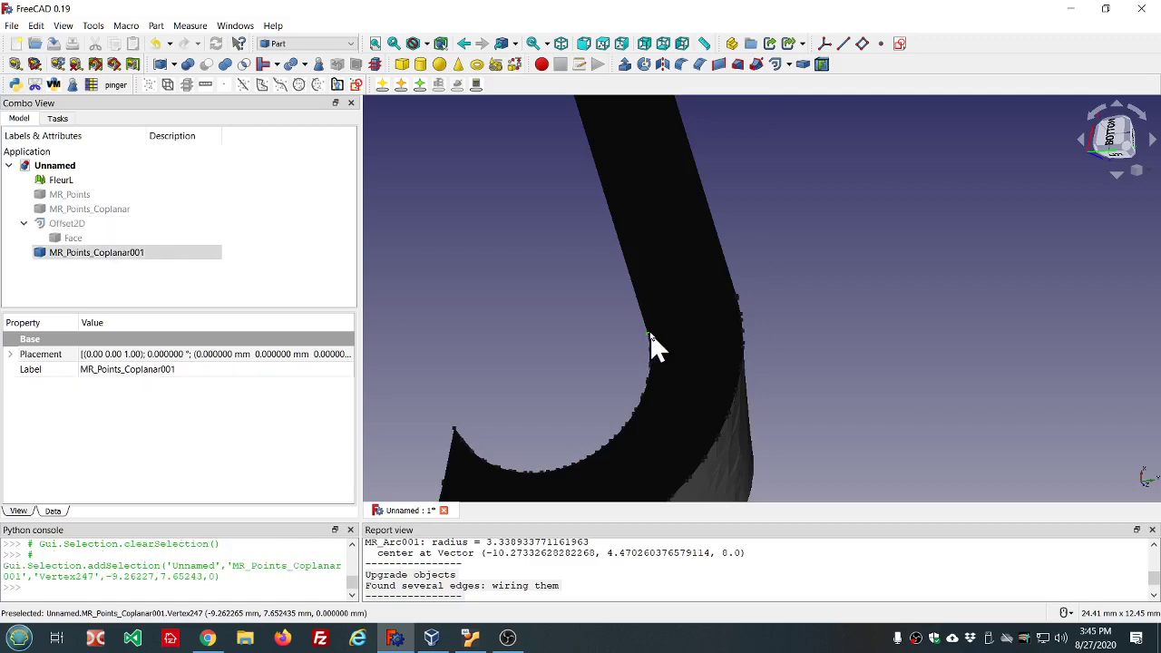
pyautogui.keyDown('ctrl'); pyautogui.click(592, 457); pyautogui.keyUp('ctrl')
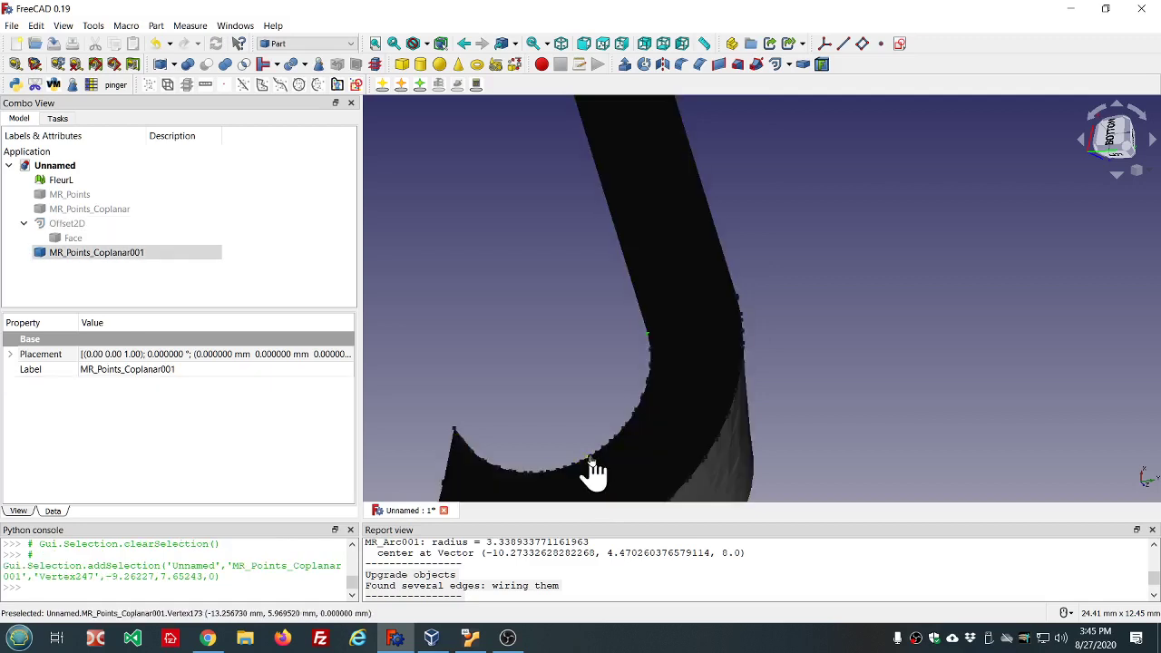
pyautogui.keyDown('ctrl'); pyautogui.click(457, 433); pyautogui.keyUp('ctrl')
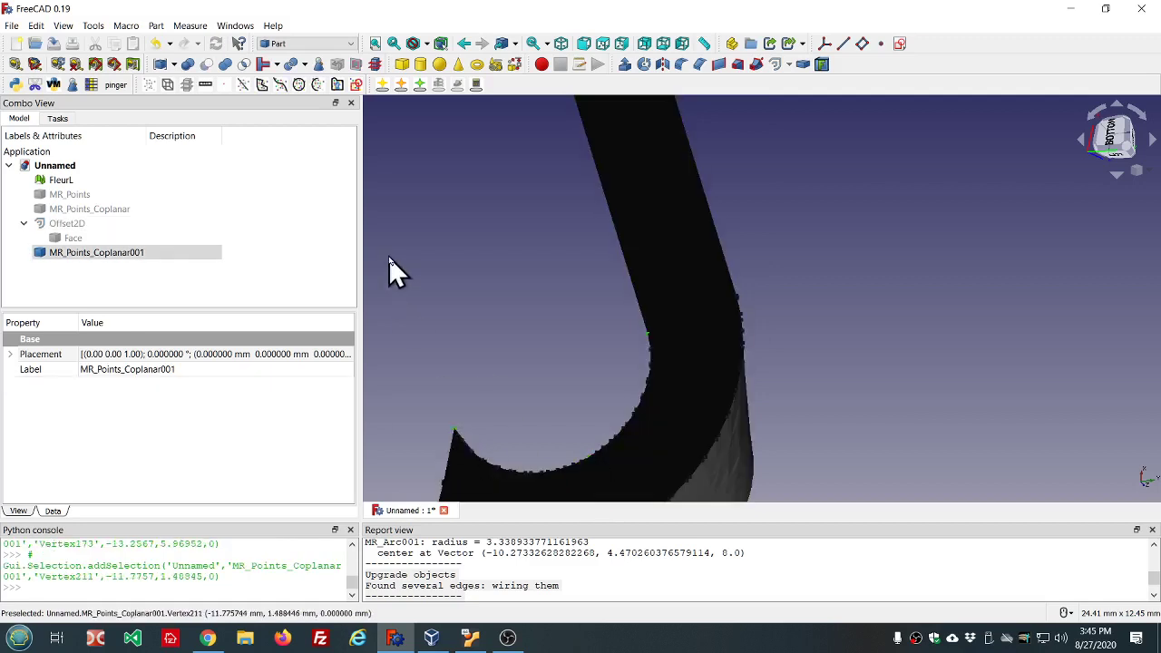
pyautogui.click(317, 84)
pyautogui.scroll(-5, 557, 188)
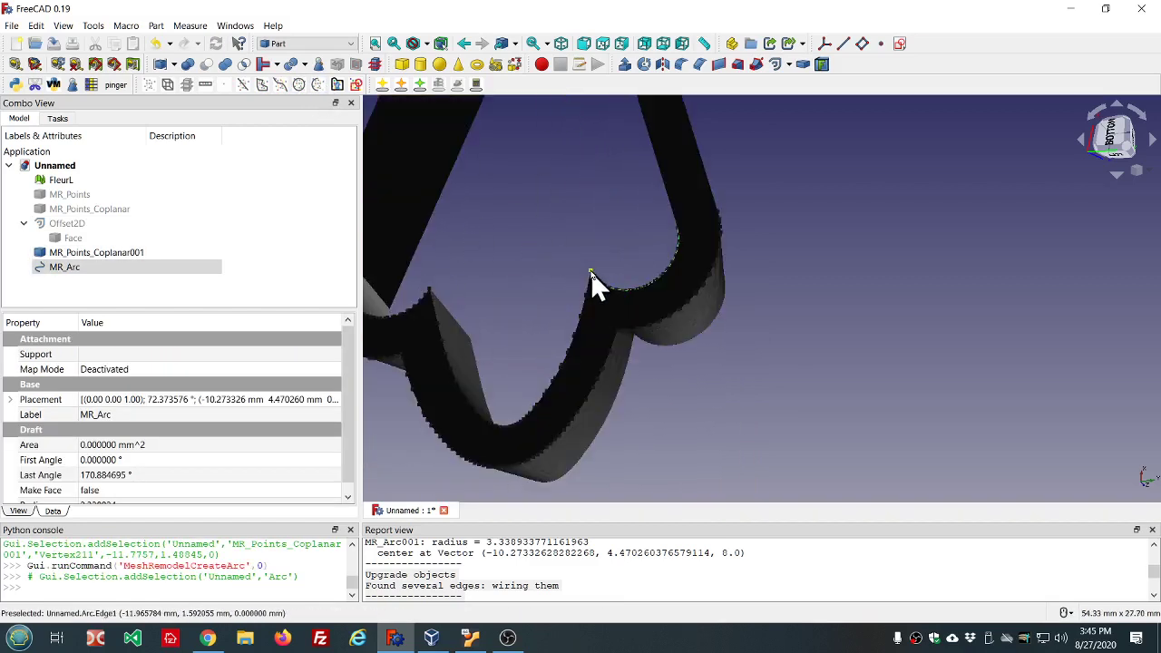
pyautogui.click(68, 268)
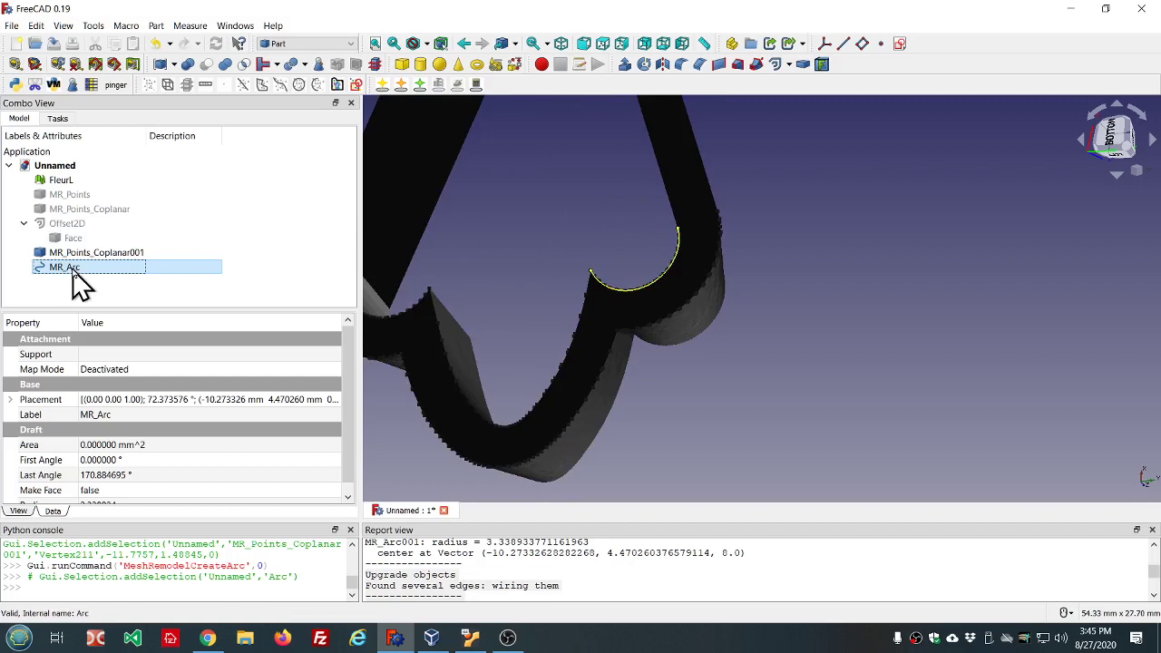
pyautogui.press('space')
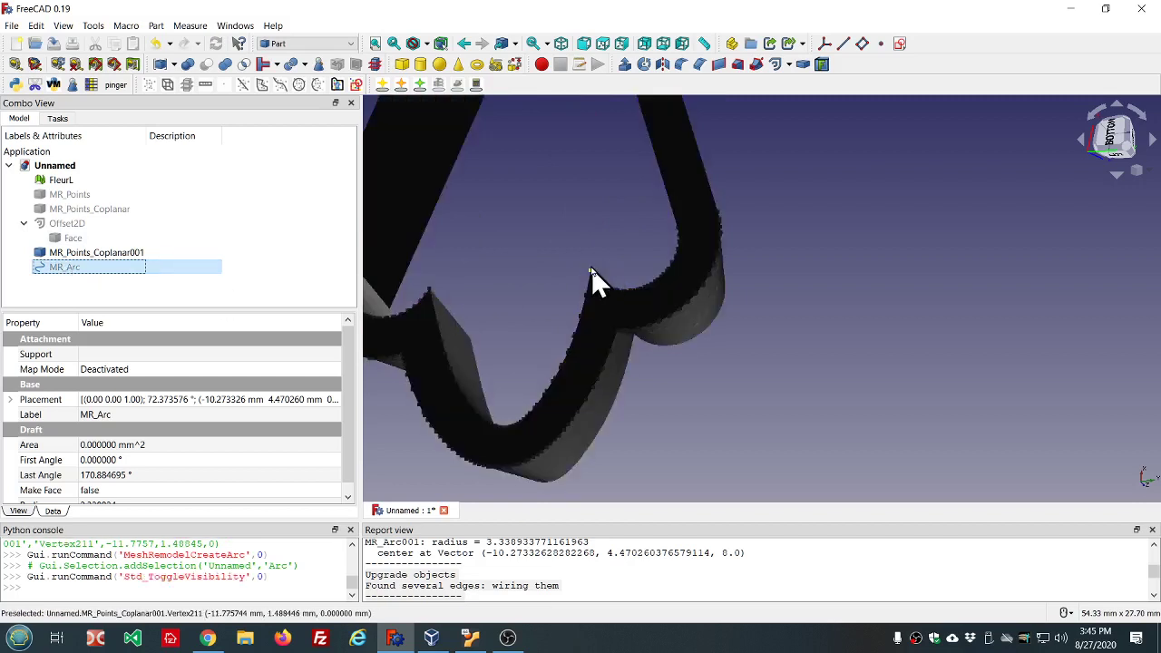
# Step: Pick vertices down the edge and along the curve bottom, dropping one mis-pick
pyautogui.click(591, 275)
pyautogui.keyDown('ctrl'); pyautogui.click(587, 294); pyautogui.keyUp('ctrl')
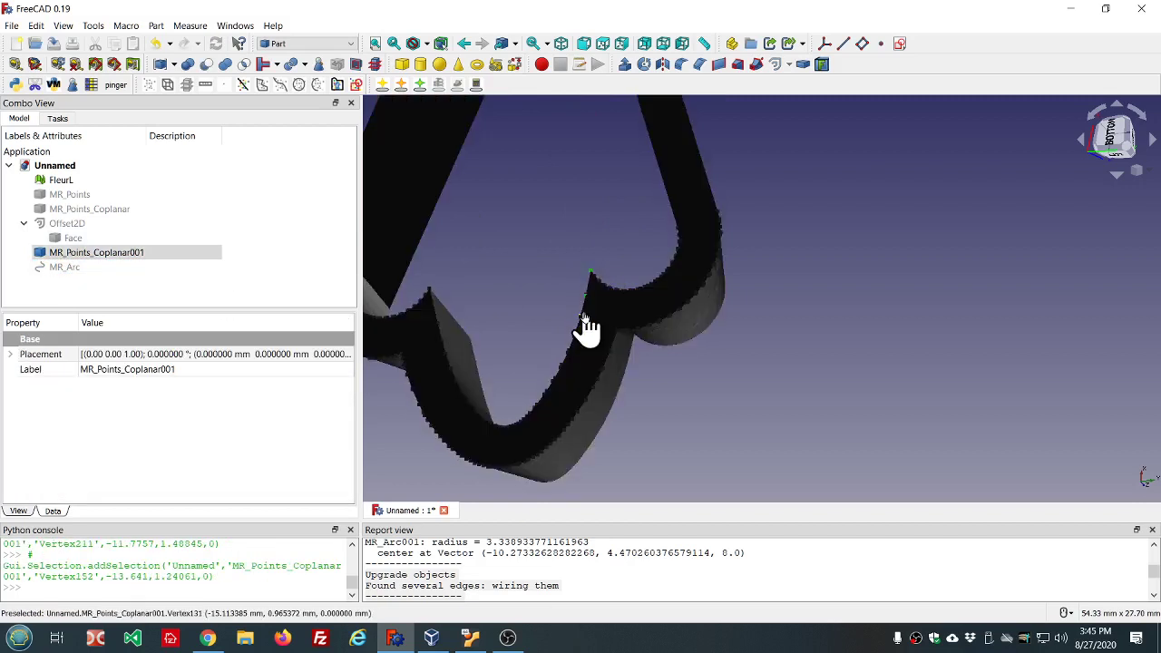
pyautogui.keyDown('ctrl'); pyautogui.click(582, 318); pyautogui.keyUp('ctrl')
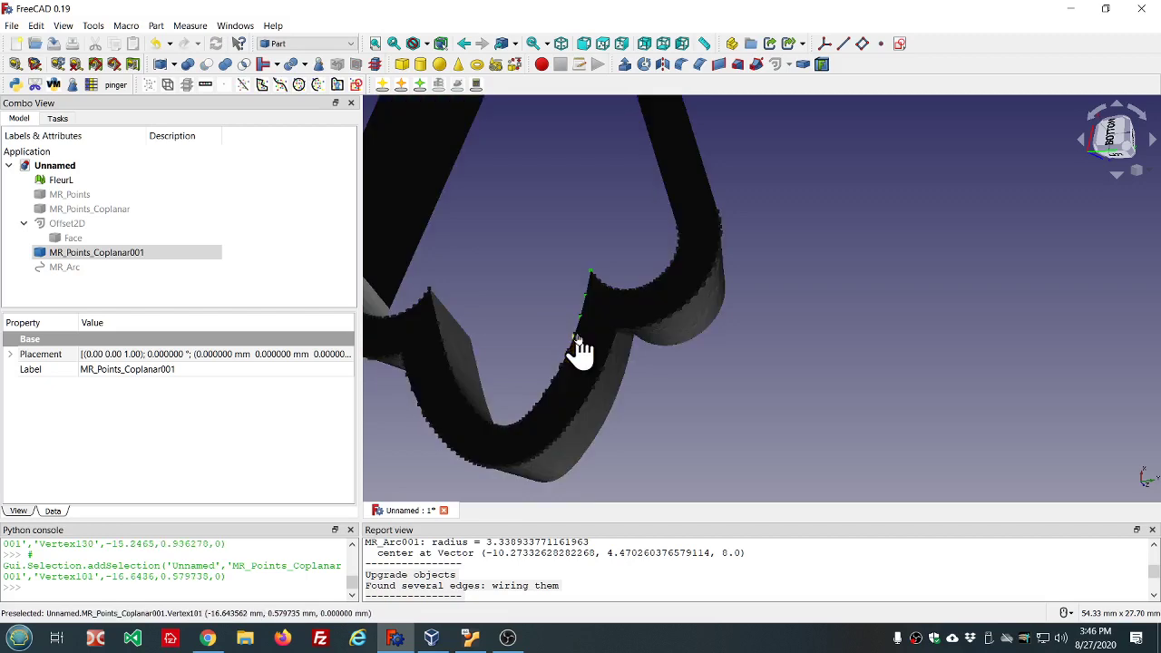
pyautogui.keyDown('ctrl'); pyautogui.click(578, 338); pyautogui.keyUp('ctrl')
pyautogui.keyDown('ctrl'); pyautogui.click(562, 368); pyautogui.keyUp('ctrl')
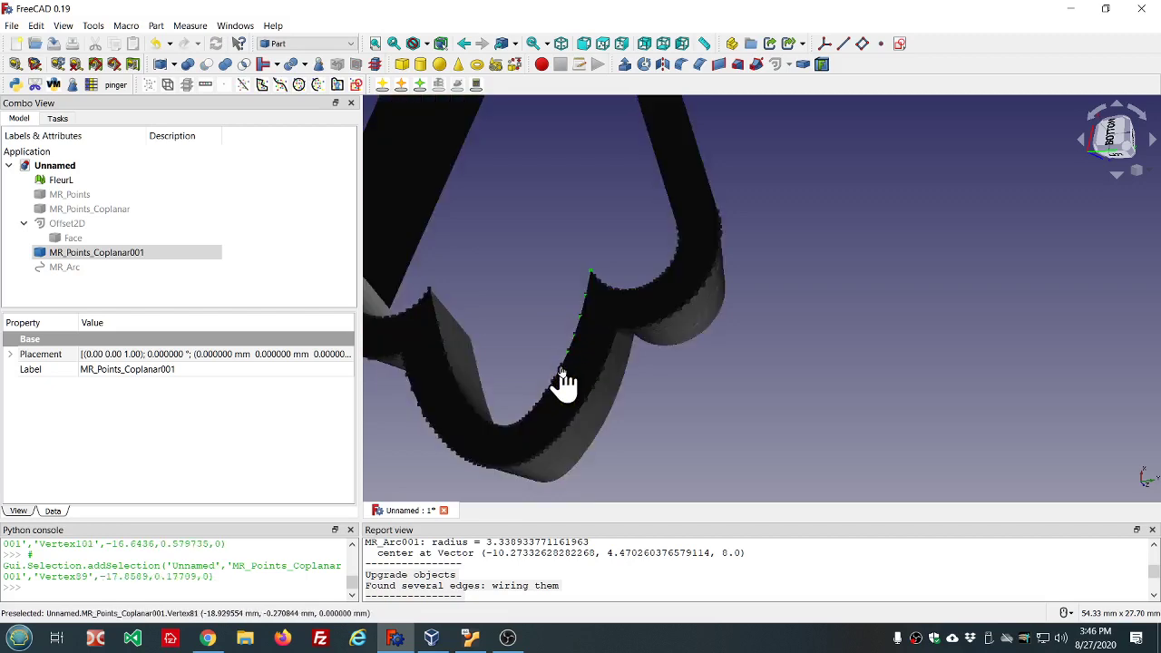
pyautogui.keyDown('ctrl'); pyautogui.click(562, 369); pyautogui.keyUp('ctrl')
pyautogui.keyDown('ctrl'); pyautogui.click(555, 385); pyautogui.keyUp('ctrl')
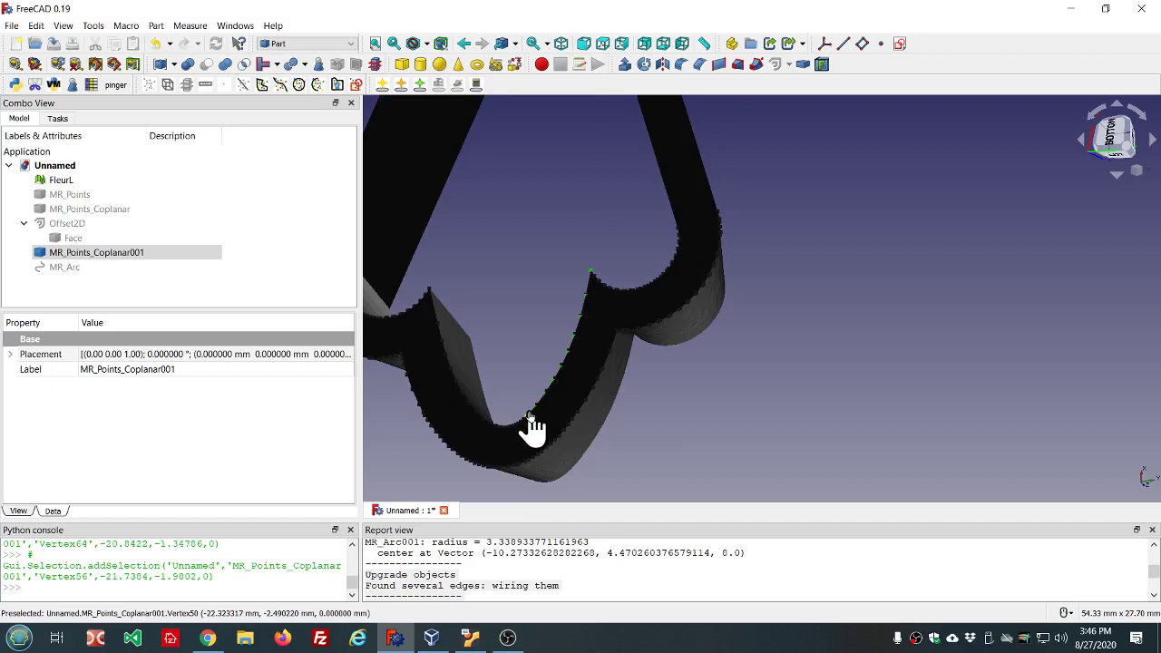
pyautogui.scroll(5, 534, 427)
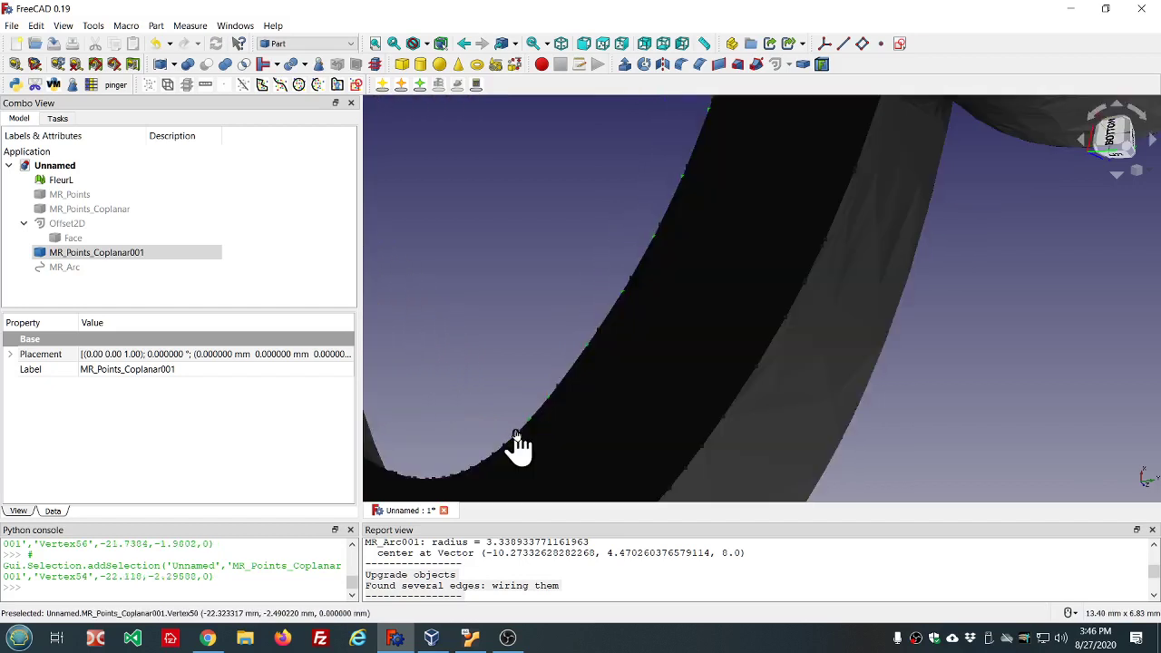
pyautogui.click(505, 461)
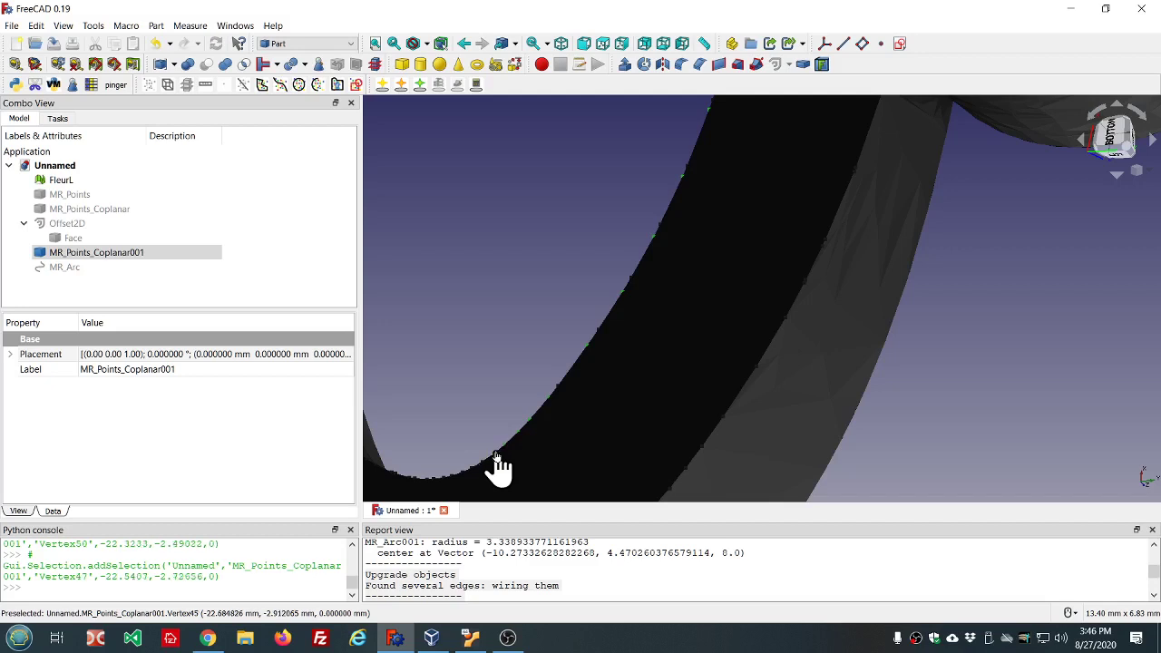
pyautogui.click(497, 458)
pyautogui.click(474, 473)
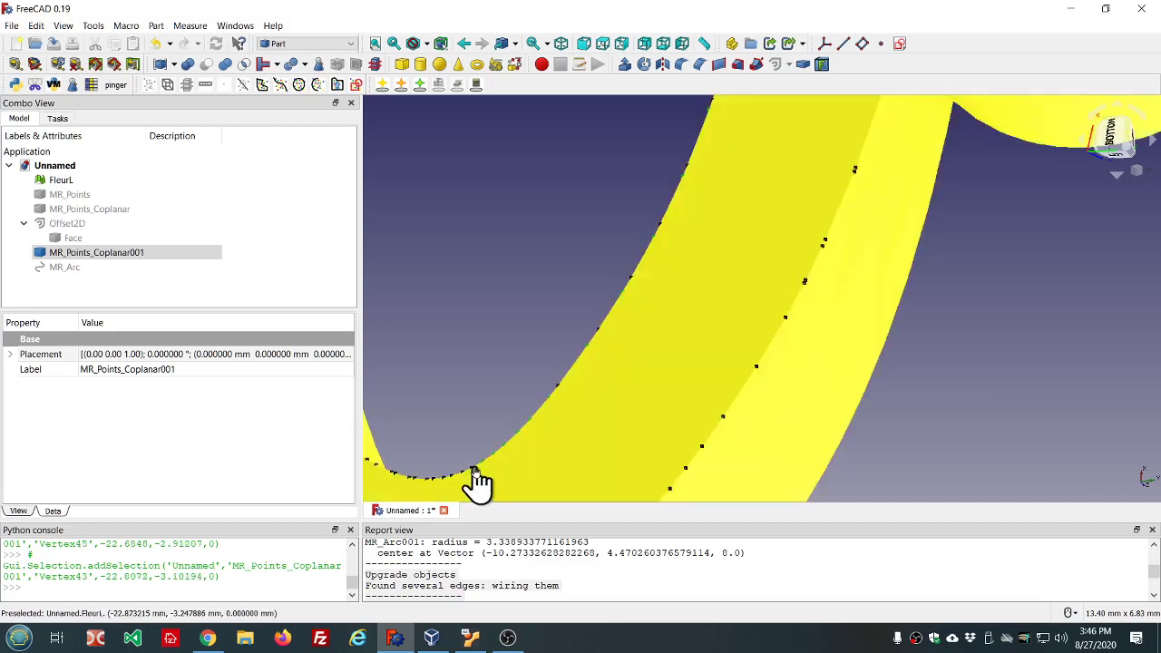
pyautogui.click(464, 473)
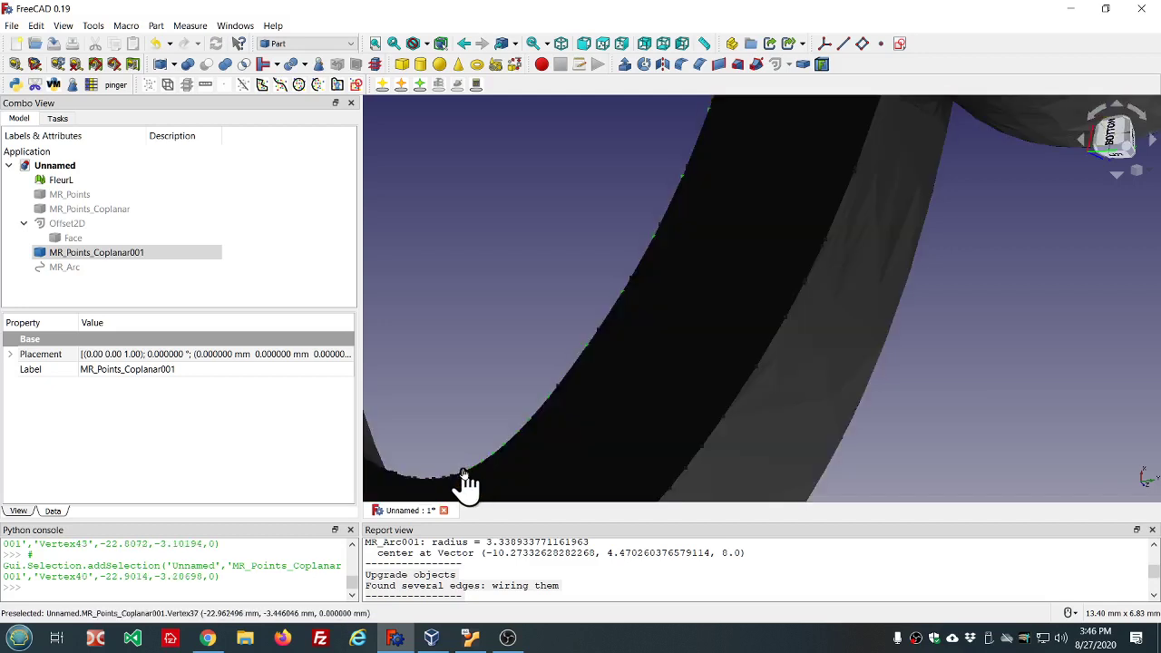
pyautogui.click(463, 472)
pyautogui.click(453, 477)
pyautogui.click(432, 480)
pyautogui.click(430, 479)
pyautogui.click(414, 479)
pyautogui.keyDown('ctrl'); pyautogui.click(413, 479); pyautogui.keyUp('ctrl')
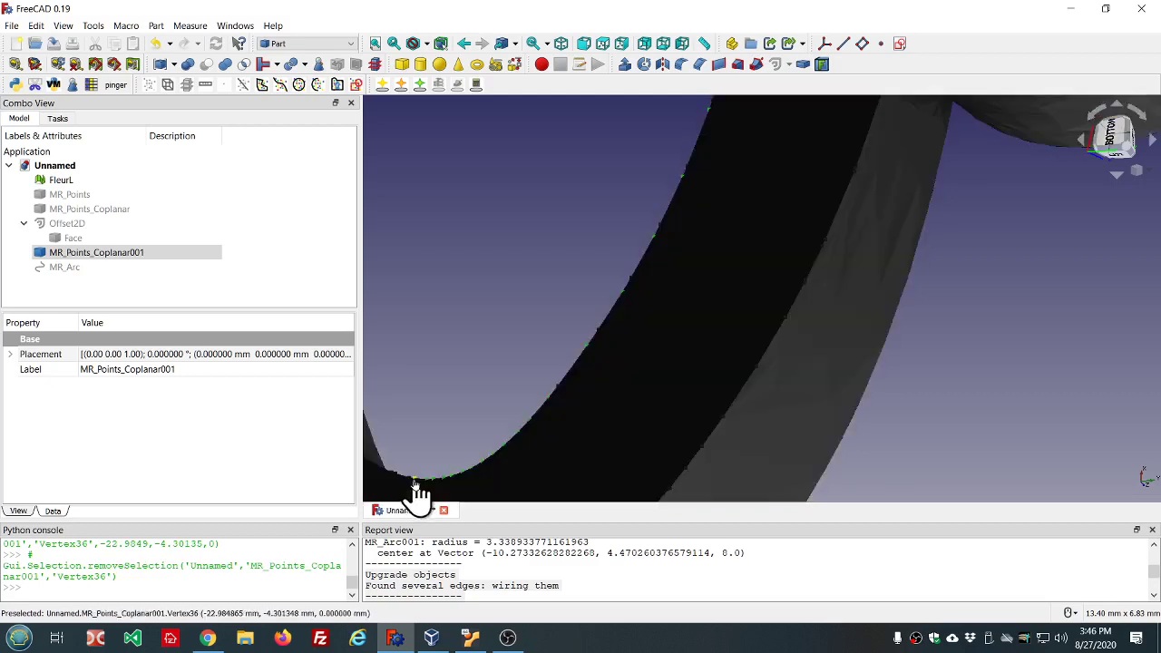
pyautogui.click(400, 479)
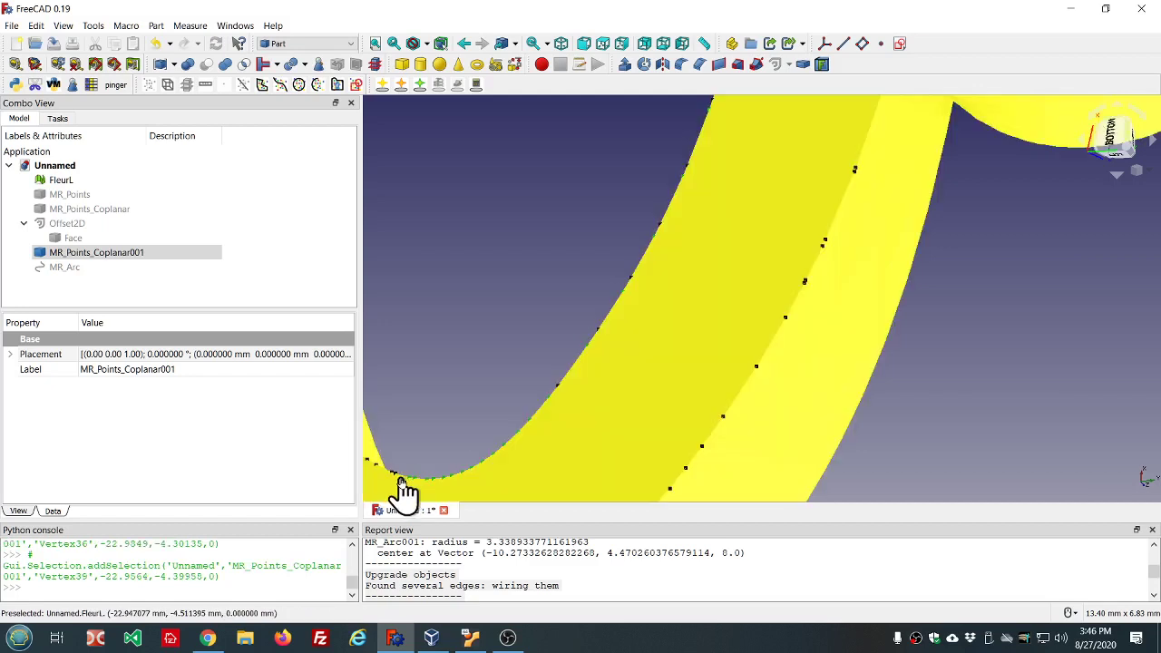
pyautogui.keyDown('ctrl'); pyautogui.click(395, 477); pyautogui.keyUp('ctrl')
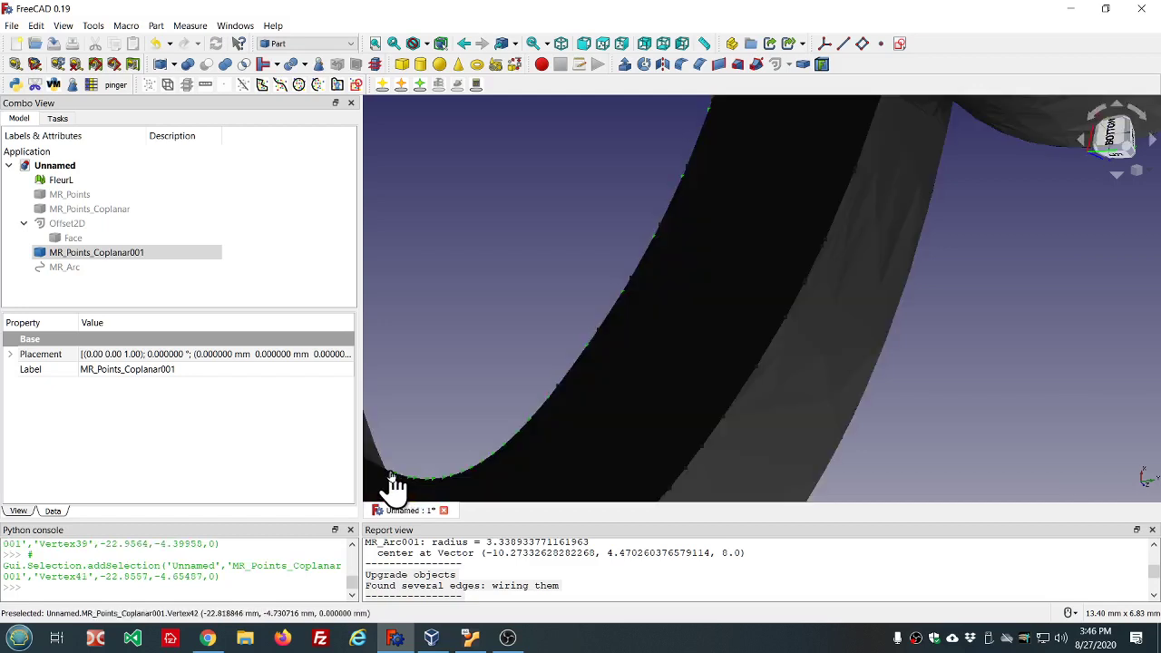
pyautogui.keyDown('ctrl'); pyautogui.click(391, 476); pyautogui.keyUp('ctrl')
pyautogui.scroll(-5, 487, 451)
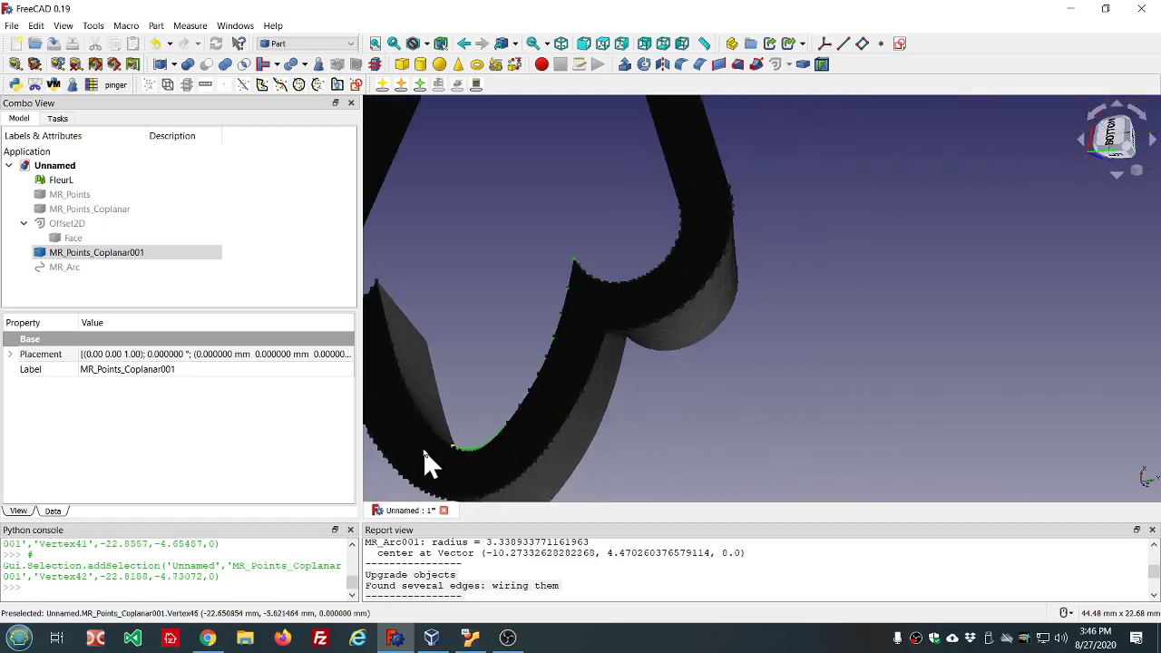
pyautogui.scroll(4, 625, 490)
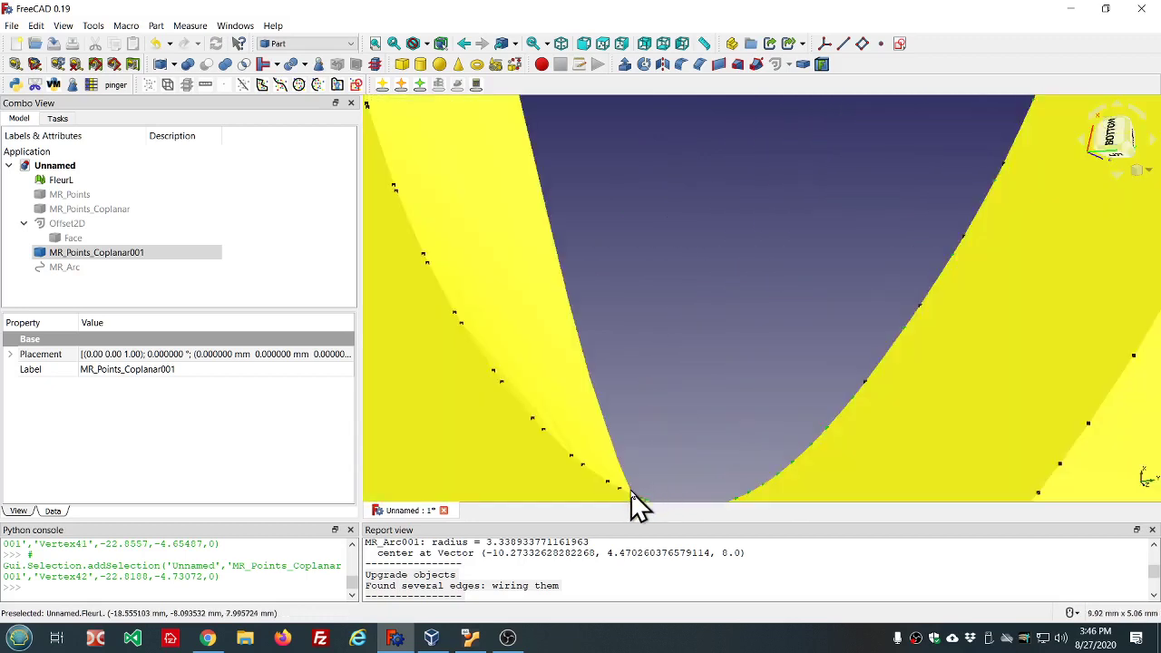
# Step: Continue picking vertices up the V-shaped inner curve to its end
pyautogui.keyDown('ctrl'); pyautogui.click(621, 493); pyautogui.keyUp('ctrl')
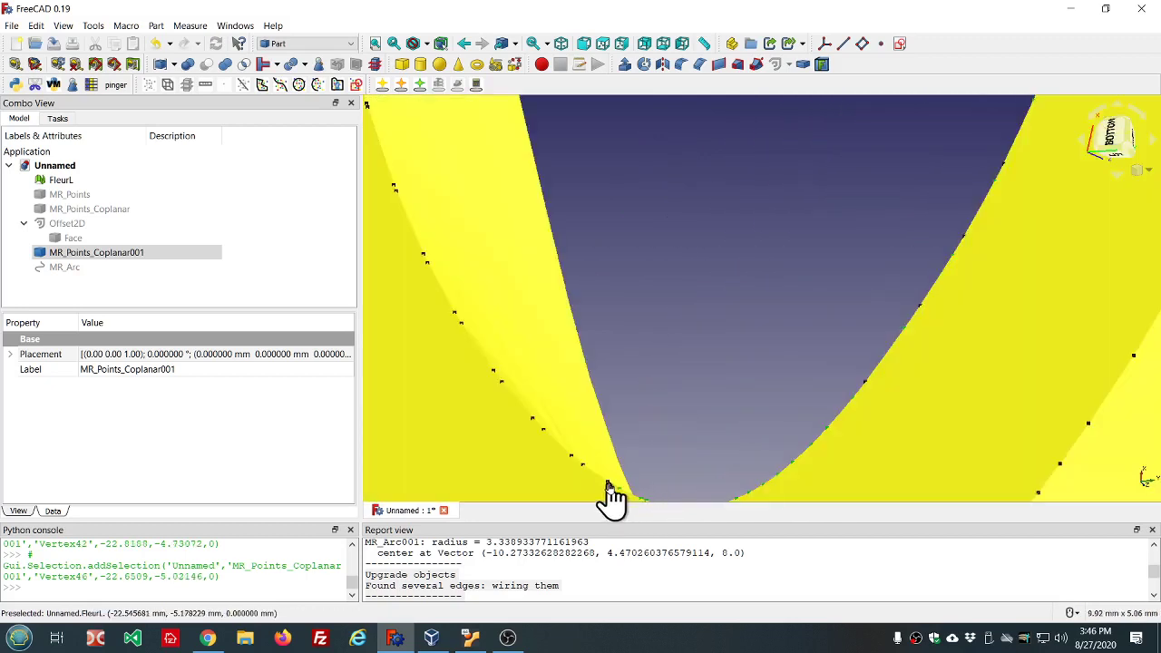
pyautogui.keyDown('ctrl'); pyautogui.click(607, 488); pyautogui.keyUp('ctrl')
pyautogui.keyDown('ctrl'); pyautogui.click(581, 466); pyautogui.keyUp('ctrl')
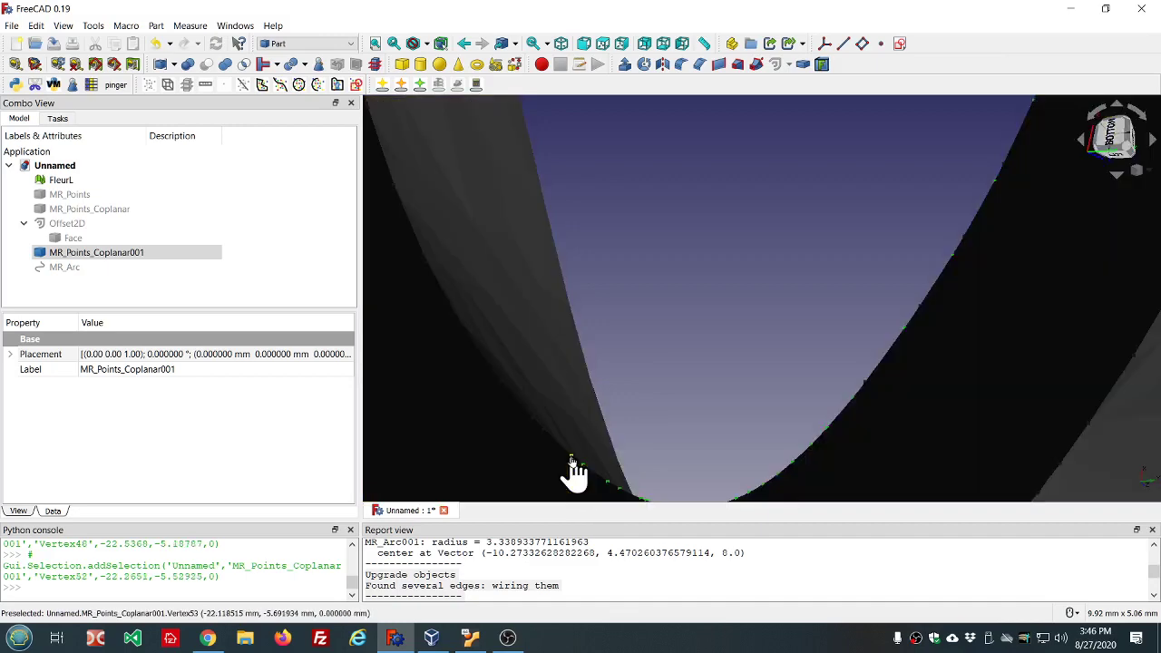
pyautogui.keyDown('ctrl'); pyautogui.click(548, 437); pyautogui.keyUp('ctrl')
pyautogui.keyDown('ctrl'); pyautogui.click(497, 392); pyautogui.keyUp('ctrl')
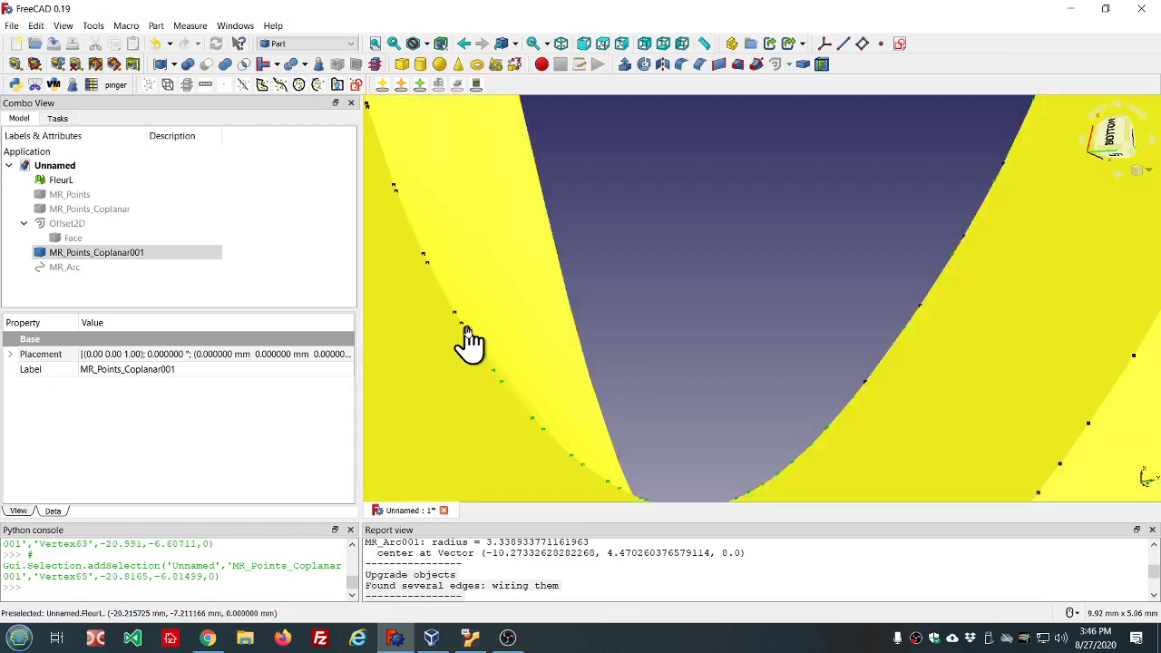
pyautogui.keyDown('ctrl'); pyautogui.click(463, 328); pyautogui.keyUp('ctrl')
pyautogui.keyDown('ctrl'); pyautogui.click(457, 318); pyautogui.keyUp('ctrl')
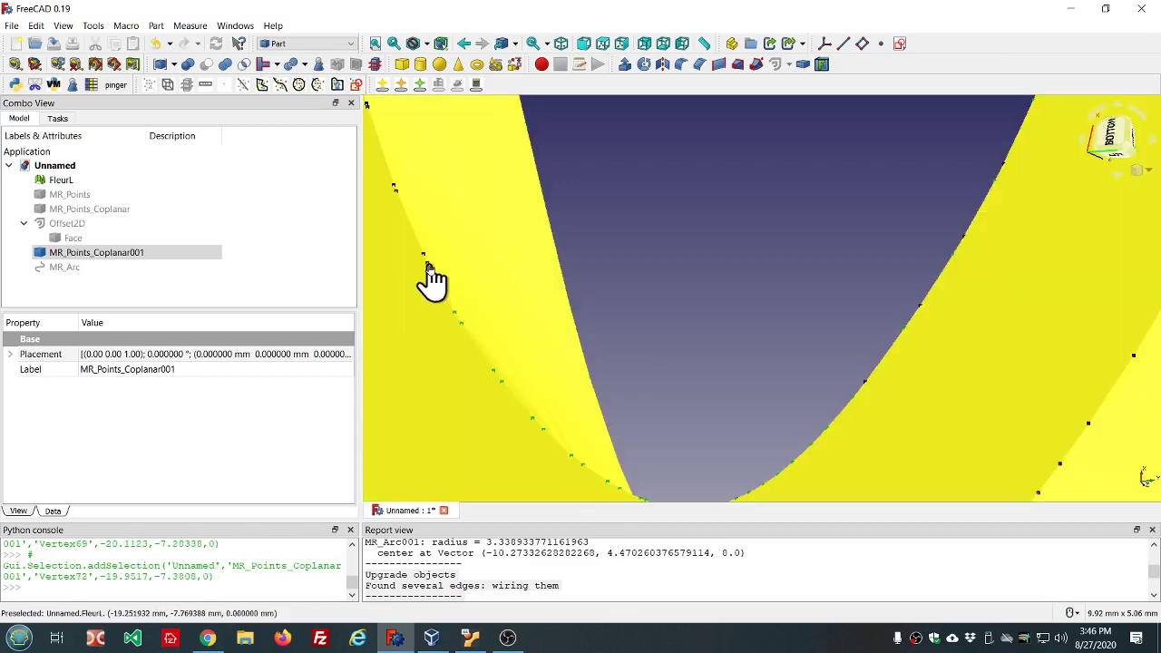
pyautogui.keyDown('ctrl'); pyautogui.click(431, 267); pyautogui.keyUp('ctrl')
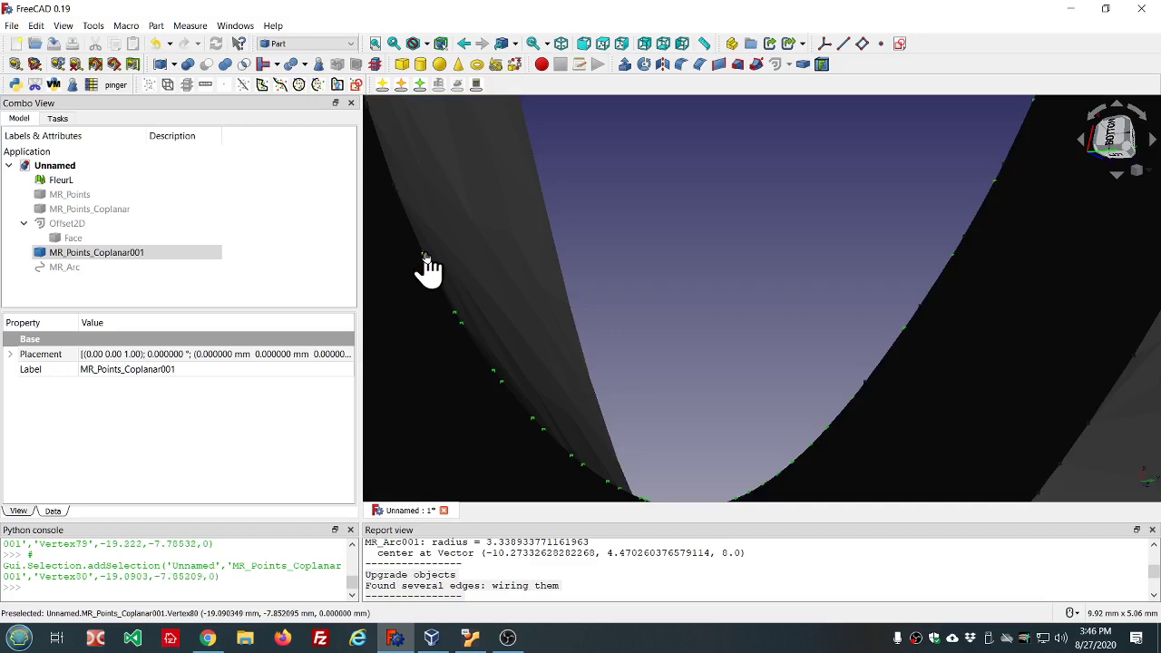
pyautogui.scroll(-5, 429, 268)
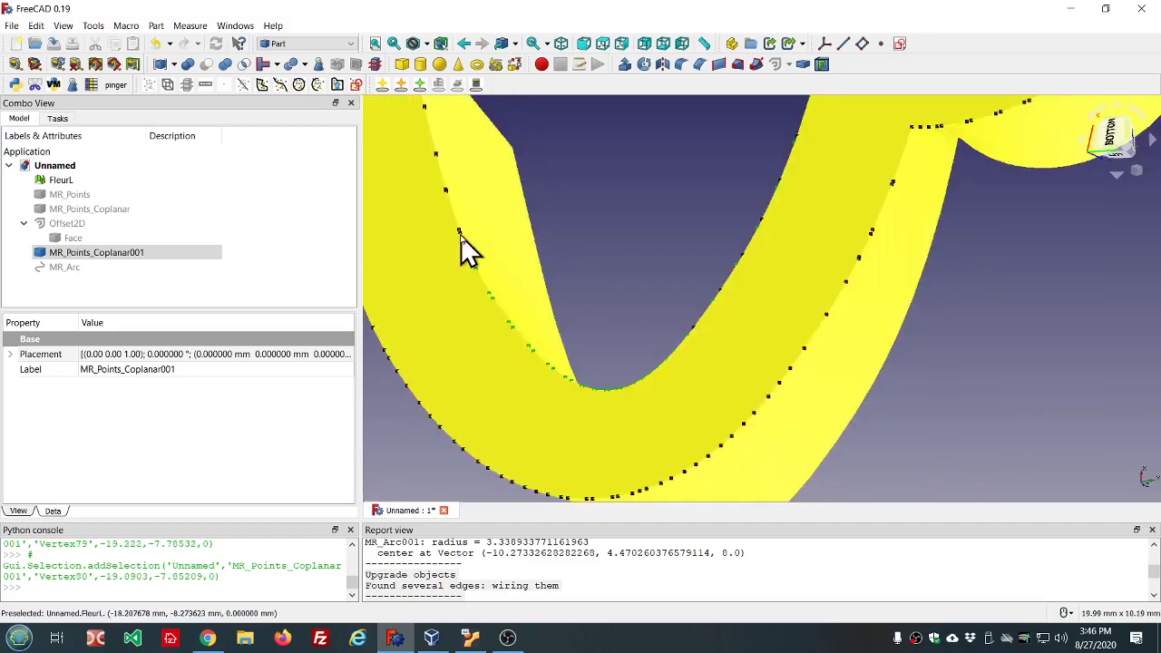
pyautogui.keyDown('ctrl'); pyautogui.click(460, 234); pyautogui.keyUp('ctrl')
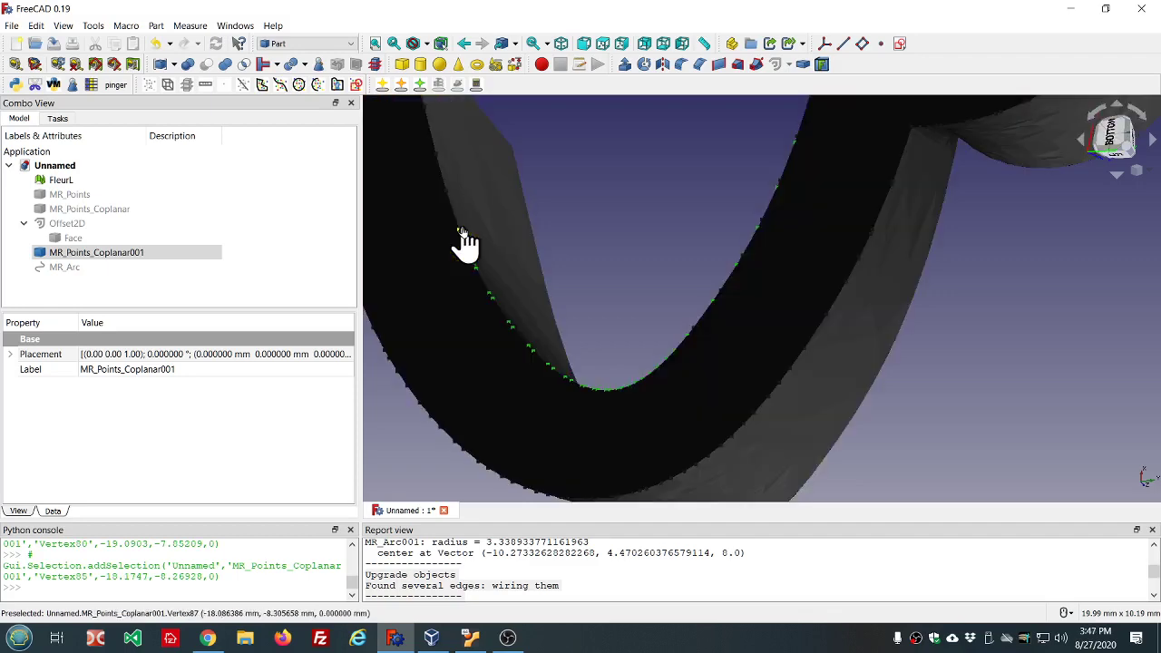
pyautogui.keyDown('ctrl'); pyautogui.click(460, 234); pyautogui.keyUp('ctrl')
pyautogui.keyDown('ctrl'); pyautogui.click(446, 195); pyautogui.keyUp('ctrl')
pyautogui.keyDown('ctrl'); pyautogui.click(438, 163); pyautogui.keyUp('ctrl')
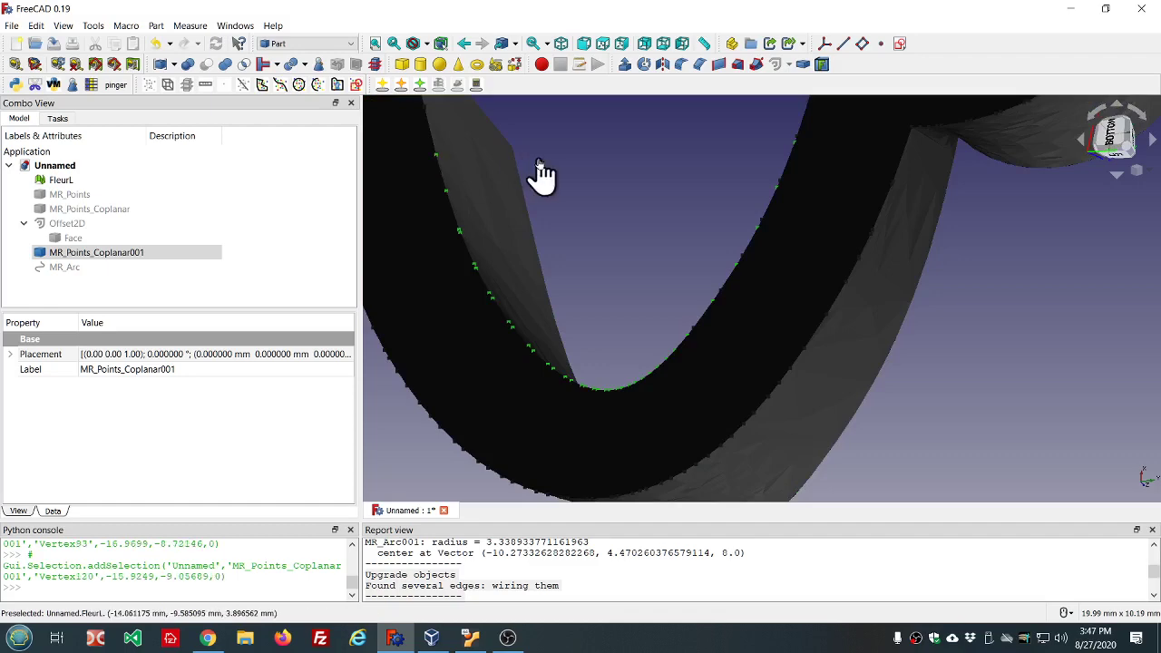
pyautogui.scroll(-3, 539, 173)
pyautogui.moveTo(495, 136); pyautogui.dragTo(521, 231, button='middle')
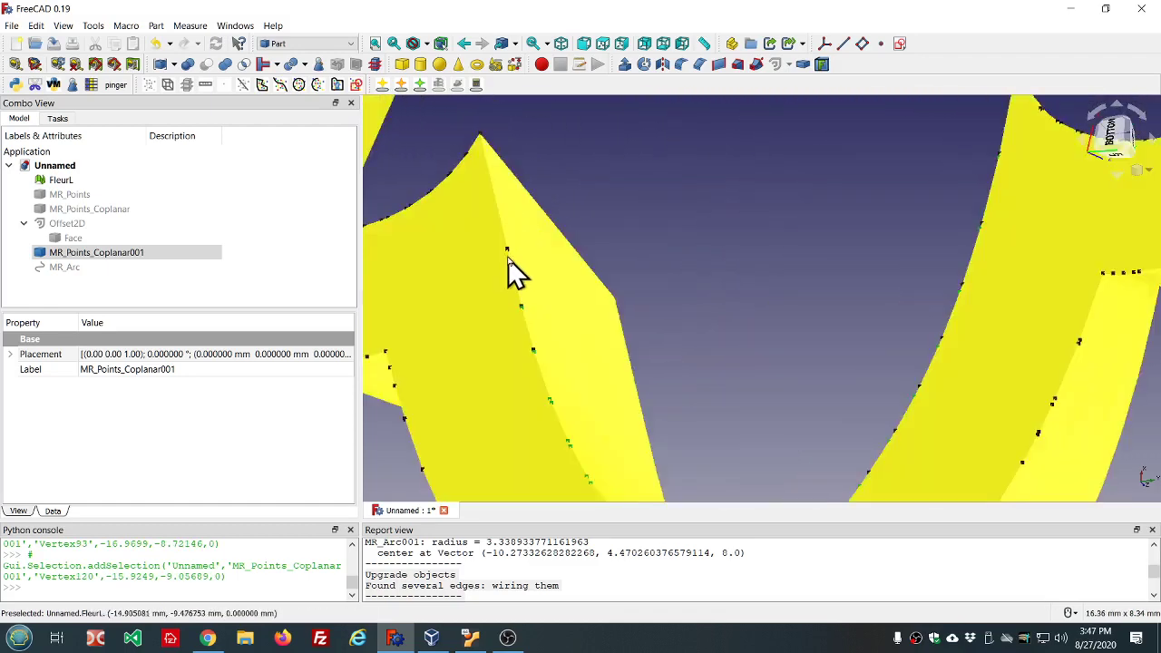
pyautogui.keyDown('ctrl'); pyautogui.click(508, 249); pyautogui.keyUp('ctrl')
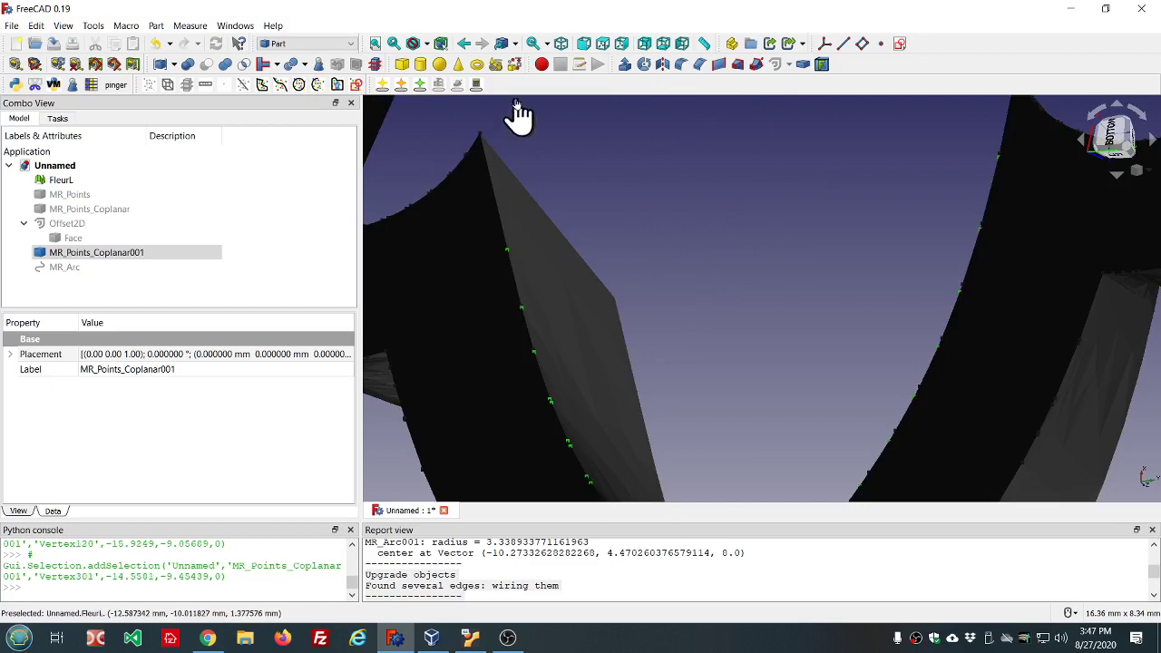
pyautogui.keyDown('ctrl'); pyautogui.click(484, 133); pyautogui.keyUp('ctrl')
pyautogui.scroll(-6, 616, 195)
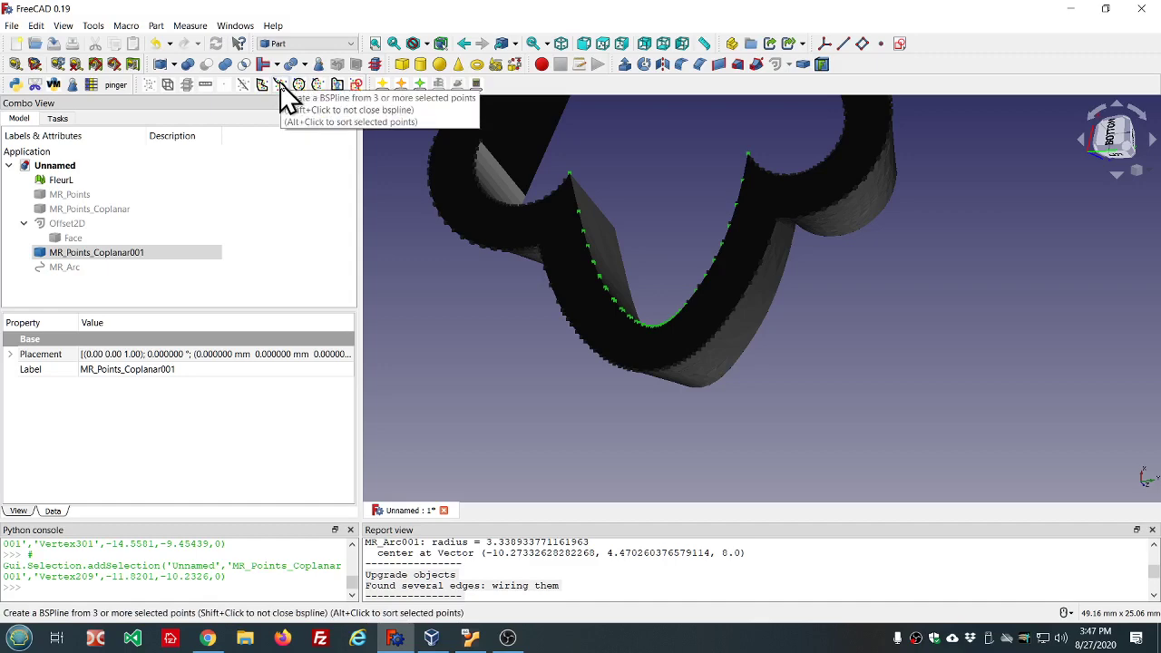
# Step: Build MR_BSpline through the selected points and hide it
pyautogui.click(281, 84)
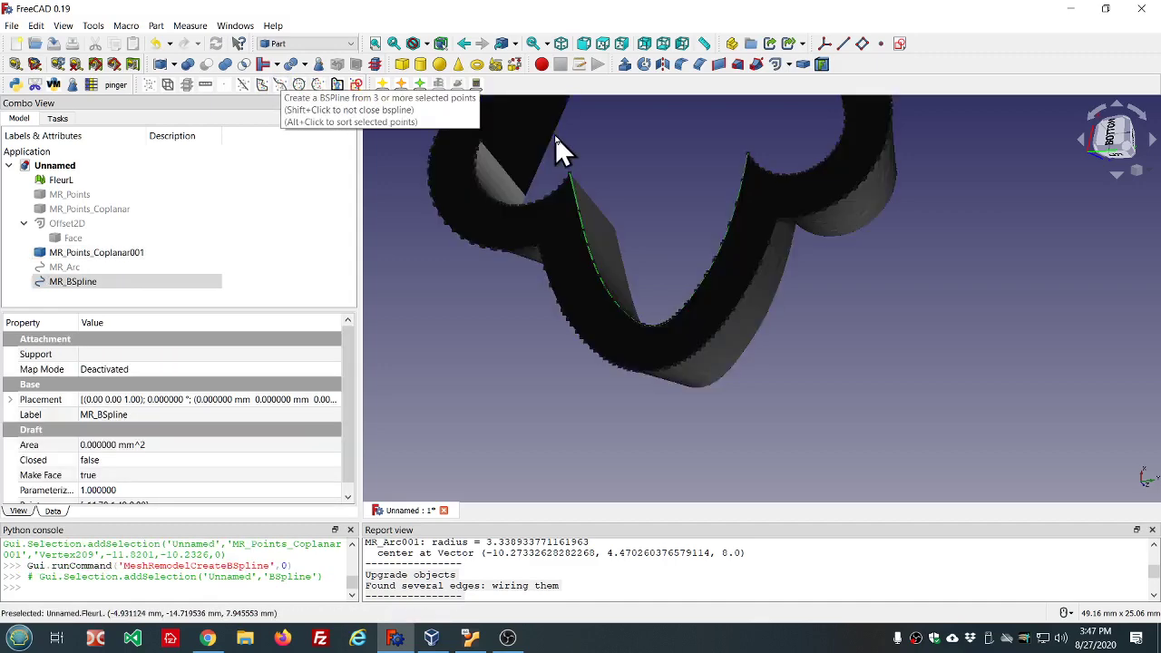
pyautogui.click(112, 284)
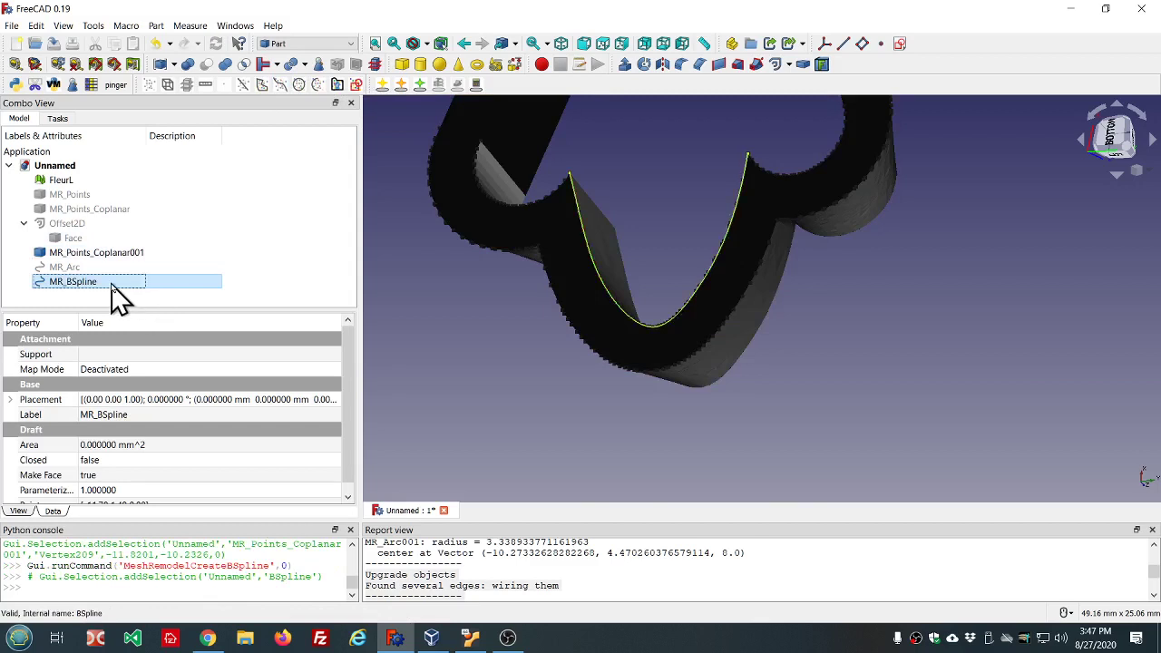
pyautogui.press('space')
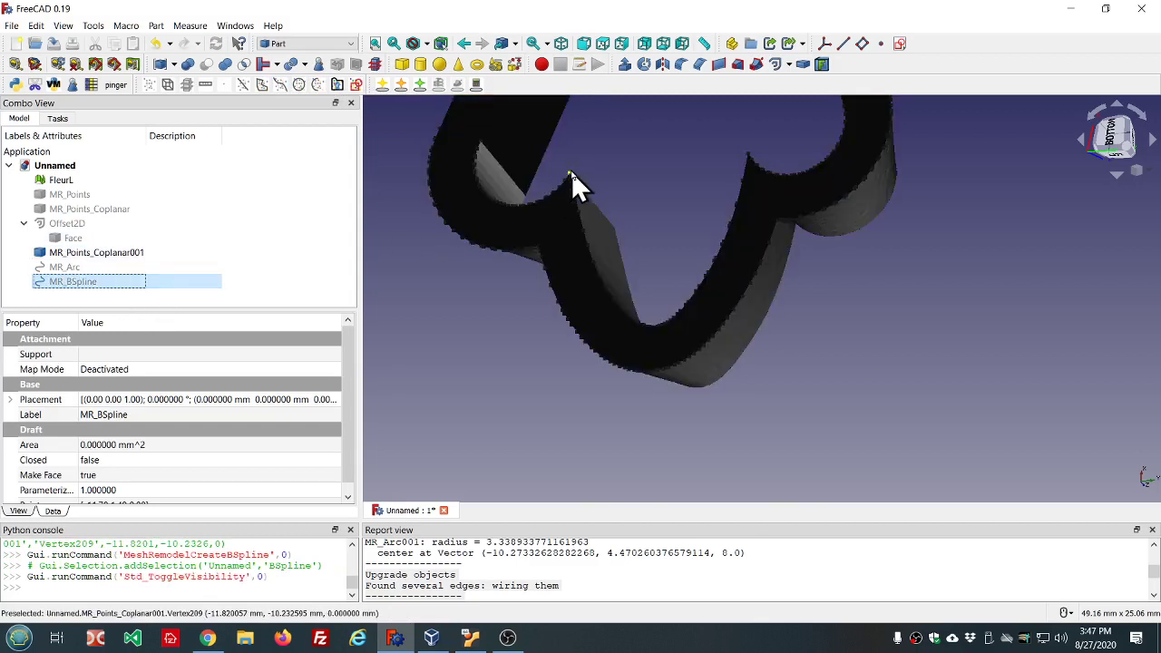
# Step: Create MR_Arc001 through three vertices near the tip and hide it
pyautogui.click(572, 171)
pyautogui.keyDown('ctrl'); pyautogui.click(495, 203); pyautogui.keyUp('ctrl')
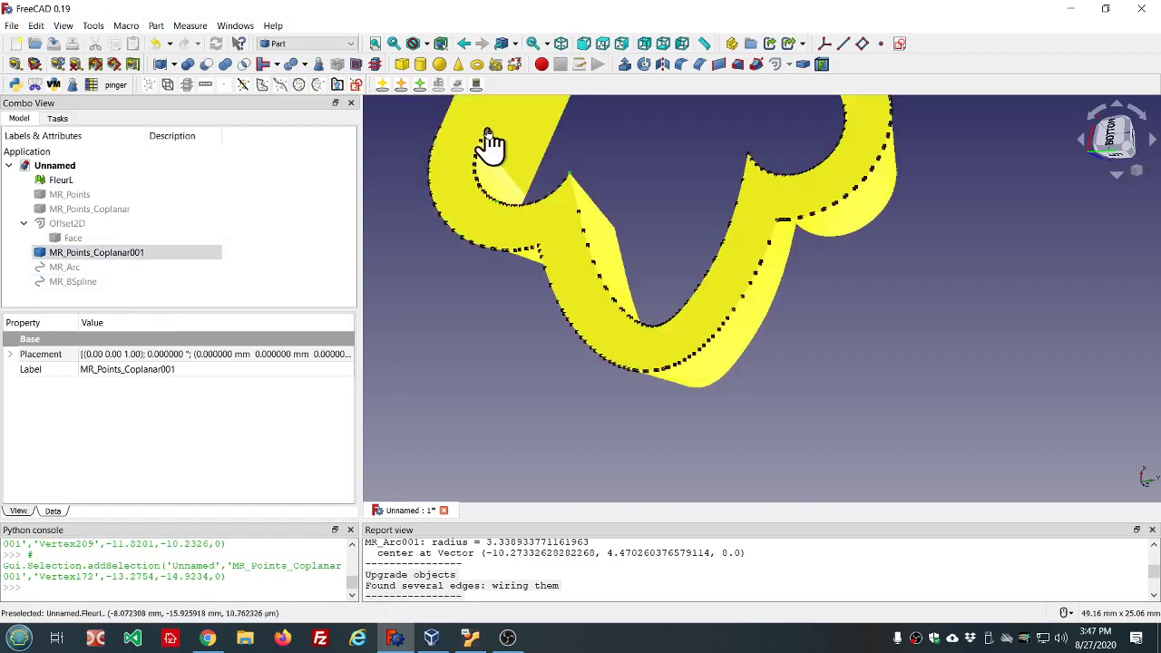
pyautogui.keyDown('ctrl'); pyautogui.click(484, 143); pyautogui.keyUp('ctrl')
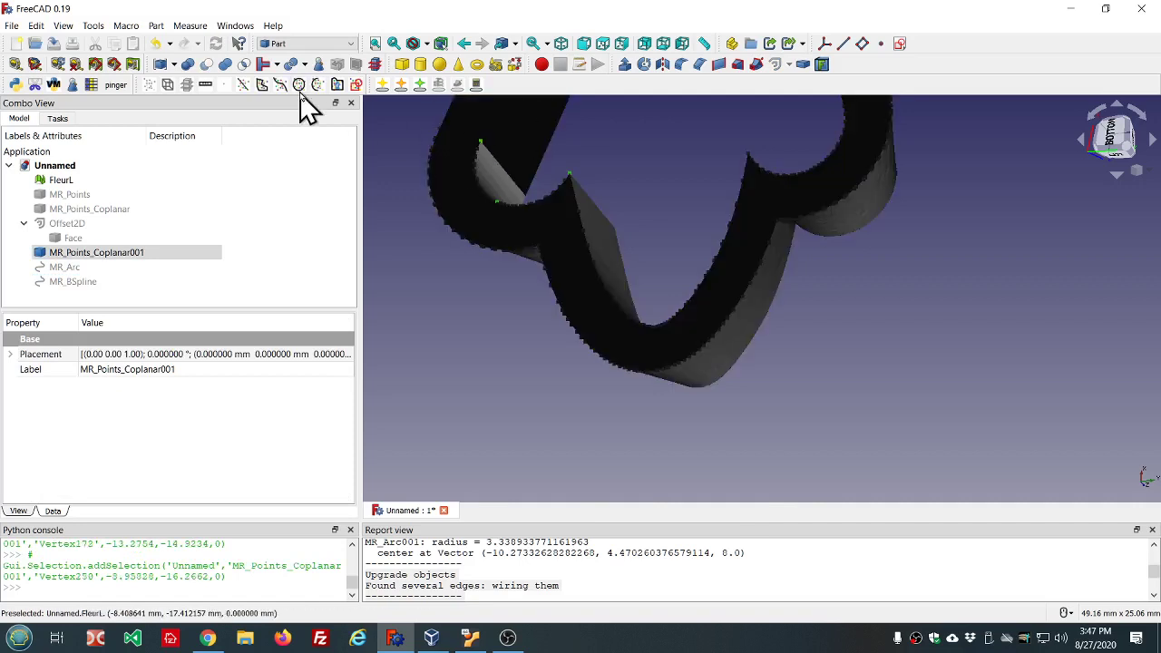
pyautogui.click(314, 85)
pyautogui.scroll(-3, 404, 288)
pyautogui.moveTo(410, 306); pyautogui.dragTo(419, 231, button='middle')
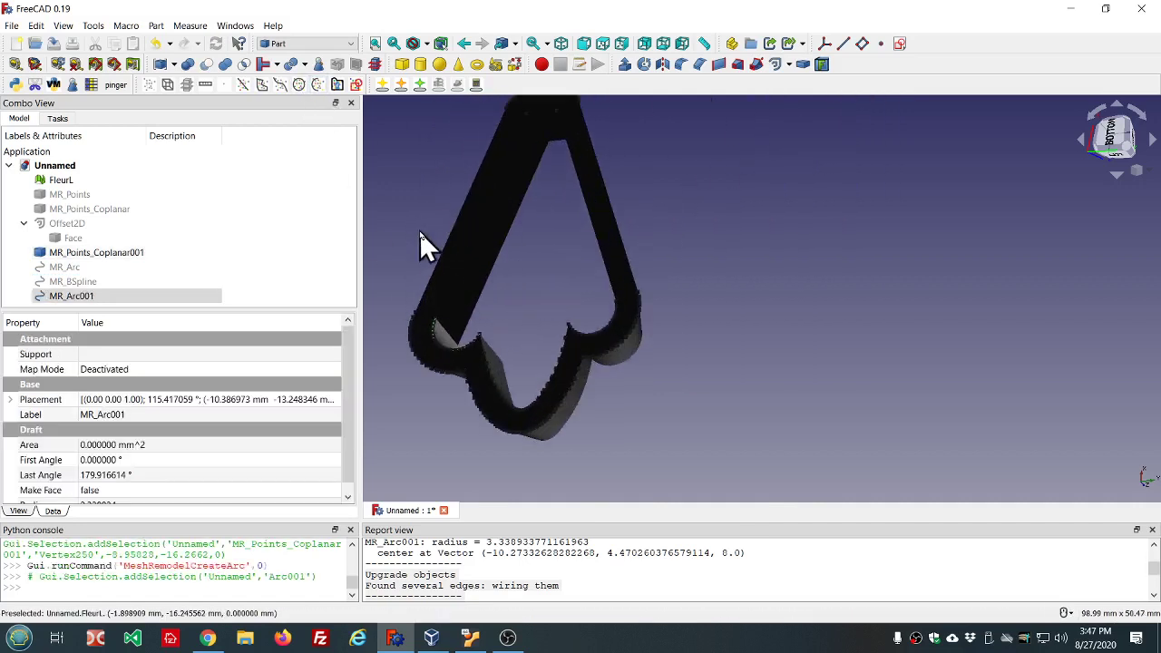
pyautogui.press('space')
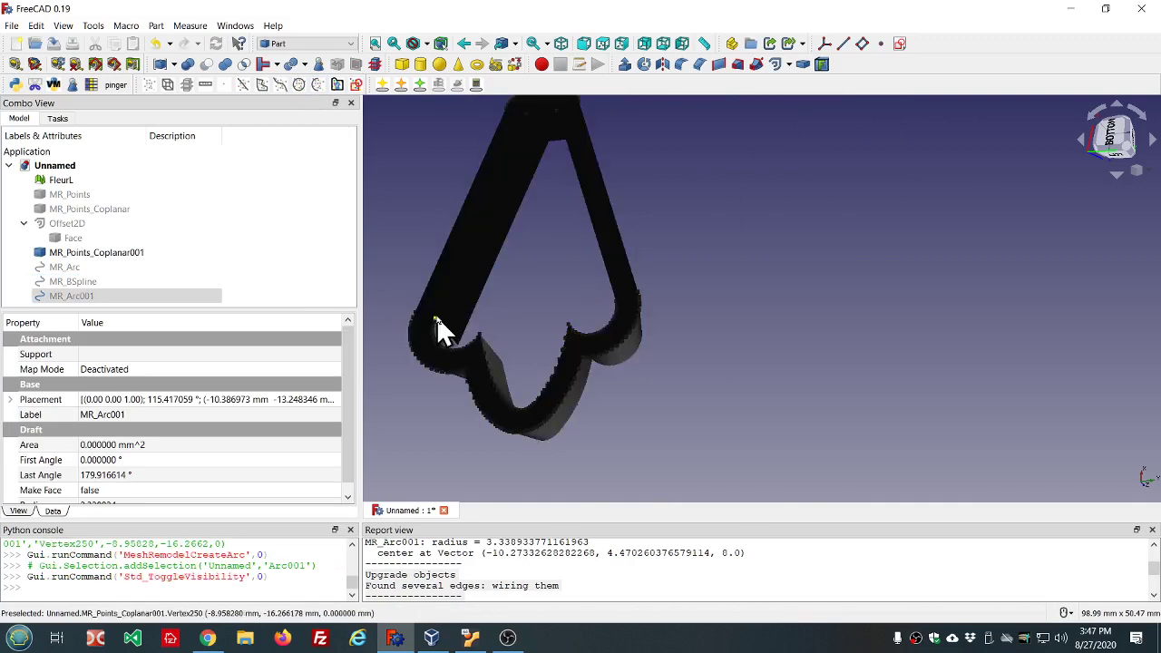
# Step: Join four tip corner vertices with straight MR_Line segments
pyautogui.click(435, 318)
pyautogui.scroll(6, 527, 114)
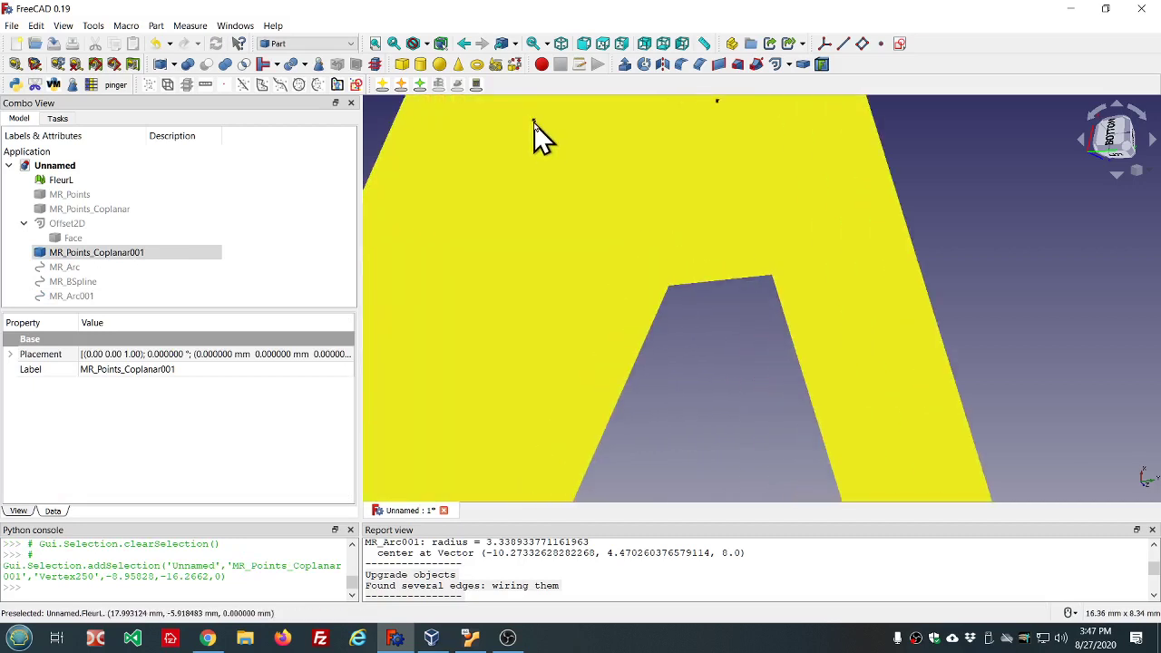
pyautogui.click(533, 120)
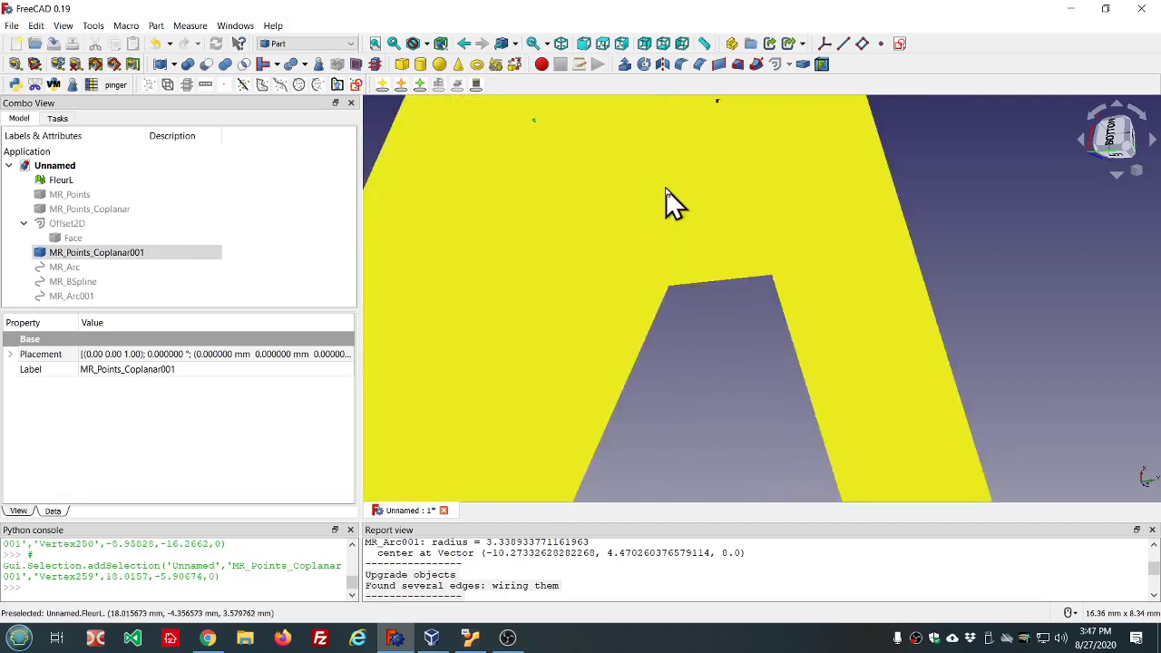
pyautogui.scroll(-3, 687, 164)
pyautogui.click(687, 151)
pyautogui.scroll(-4, 719, 225)
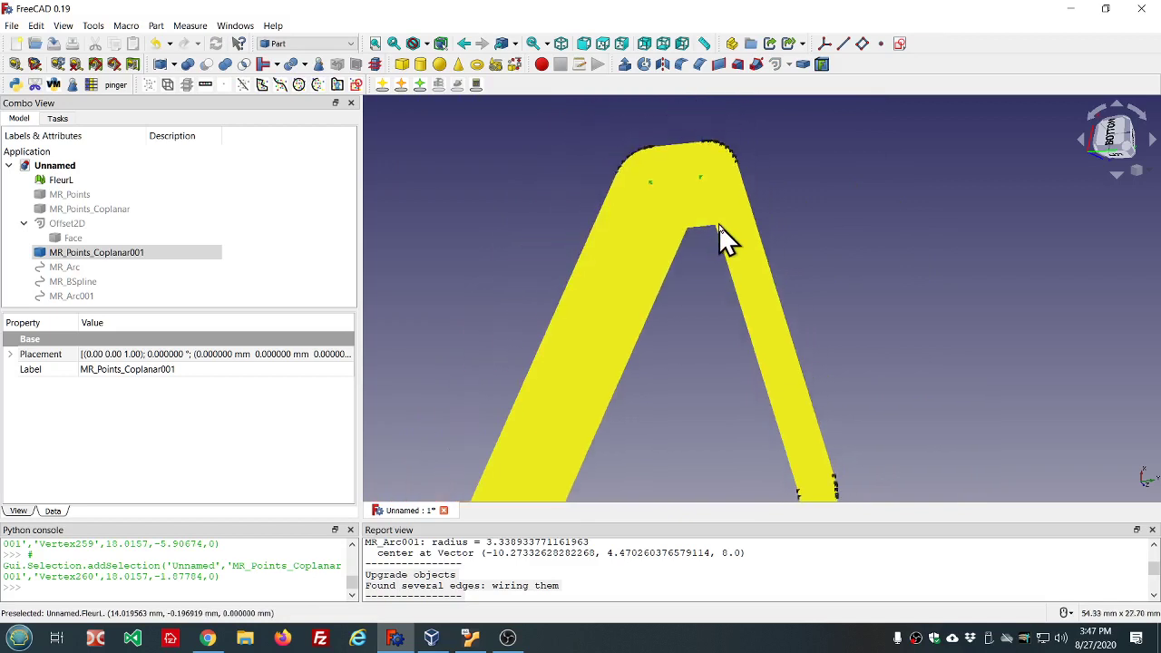
pyautogui.scroll(4, 745, 368)
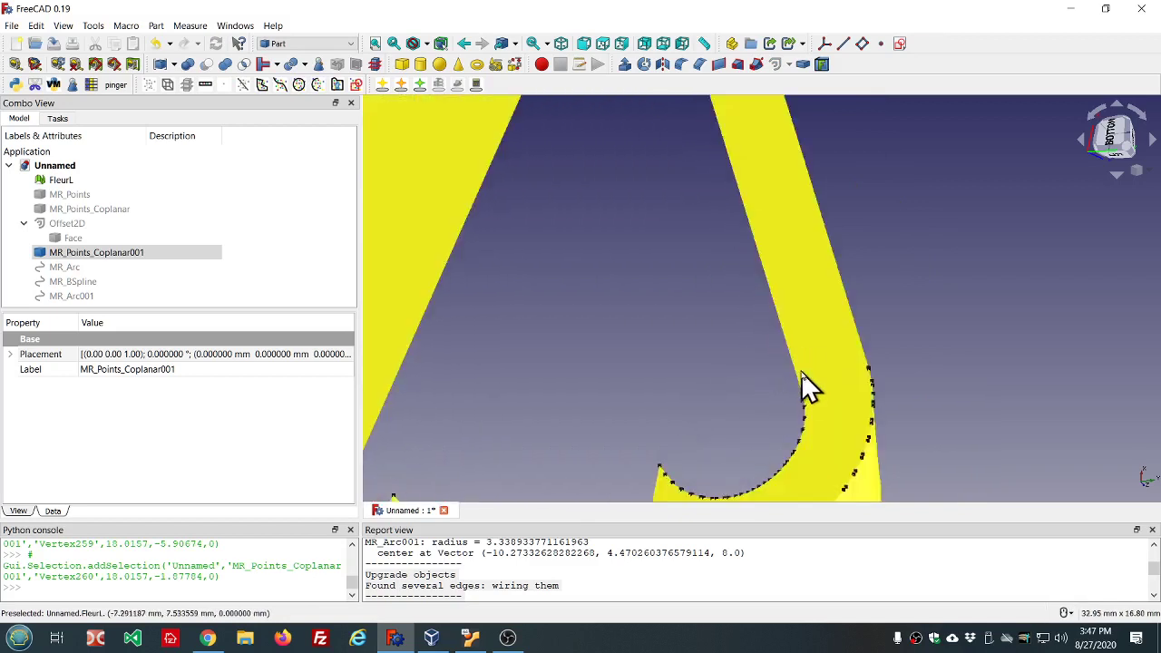
pyautogui.click(801, 400)
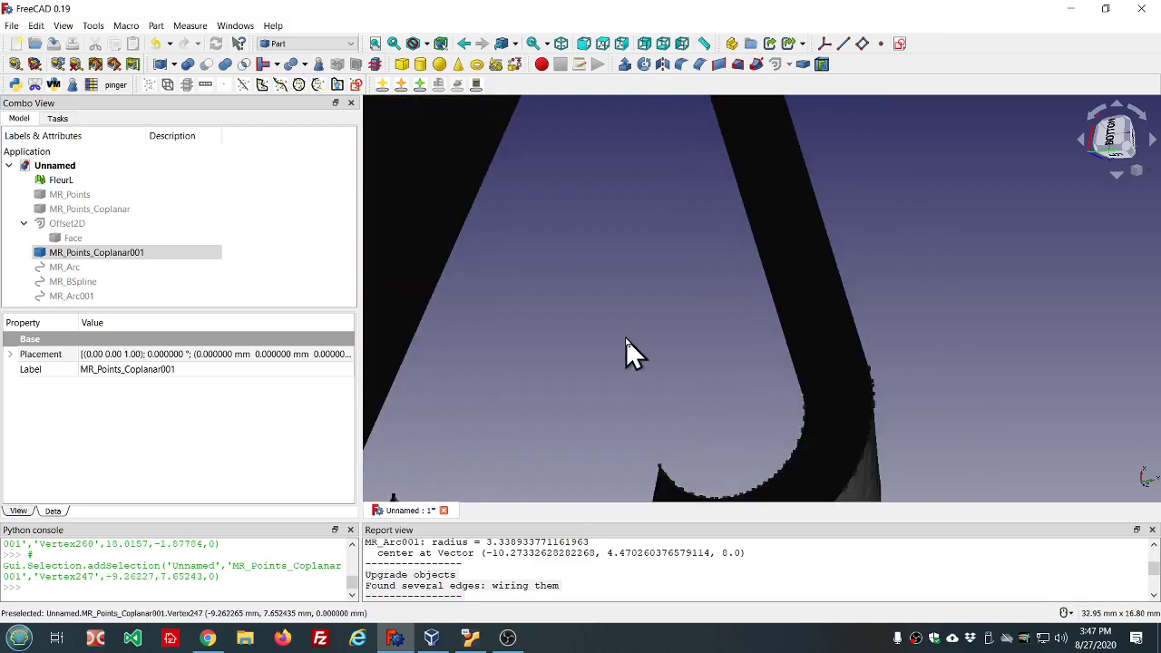
pyautogui.click(261, 84)
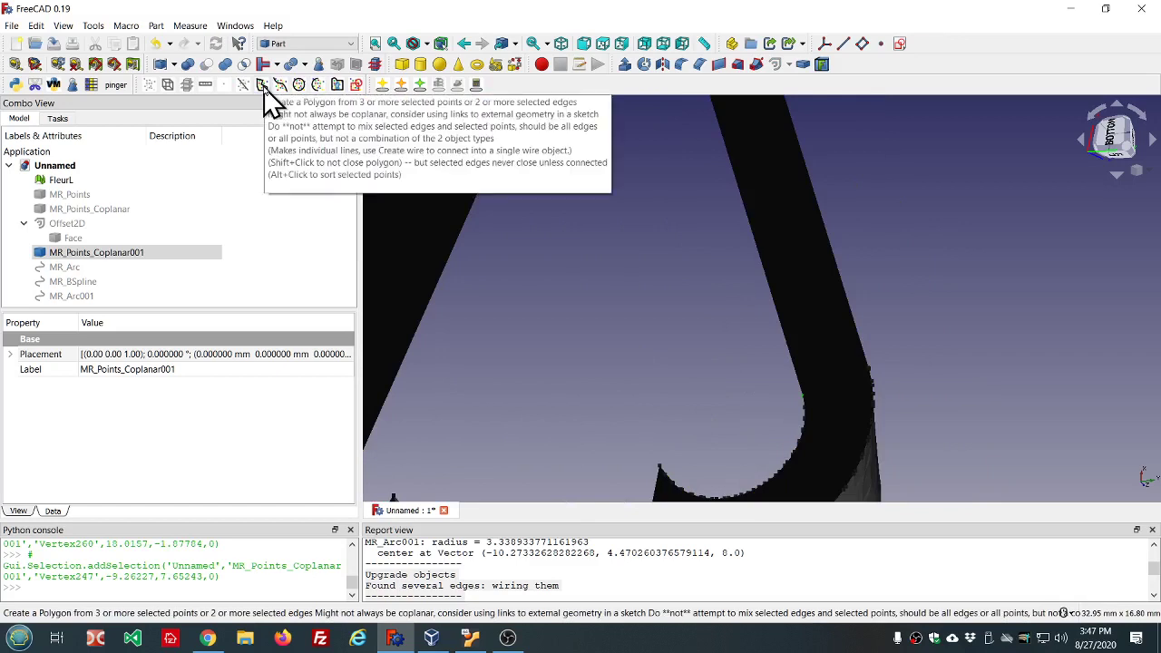
# Step: Unhide the MR_Arc, MR_BSpline and MR_Arc001 curves in the model tree
pyautogui.scroll(-3, 568, 246)
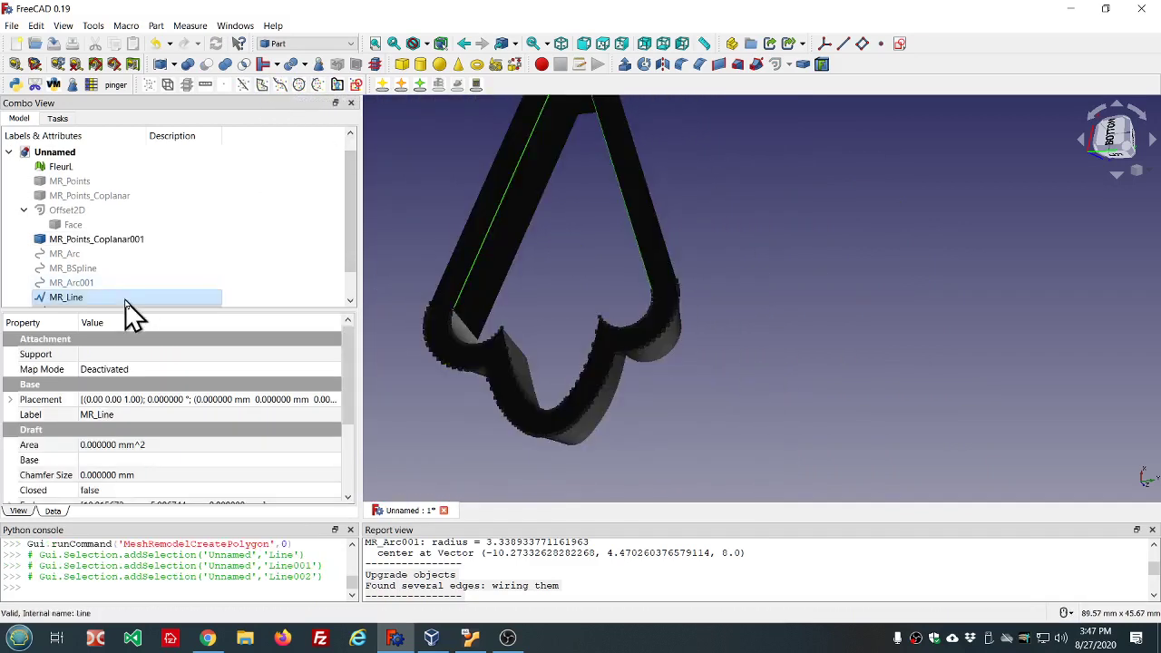
pyautogui.click(61, 256)
pyautogui.press('space')
pyautogui.click(71, 268)
pyautogui.press('space')
pyautogui.click(76, 283)
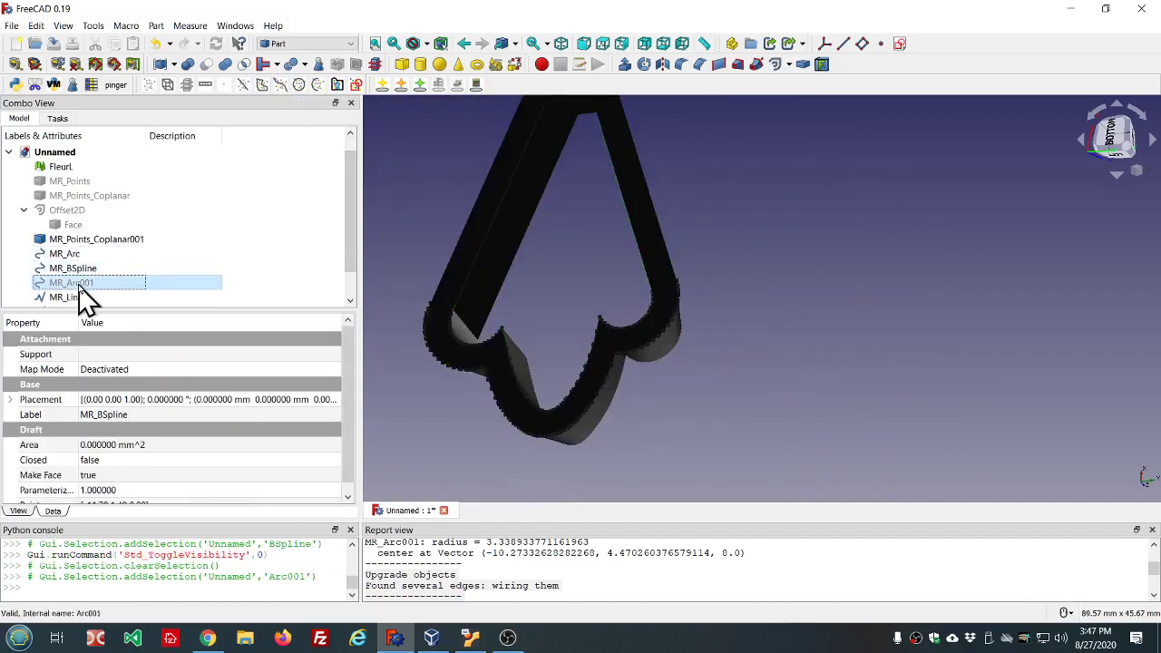
pyautogui.press('space')
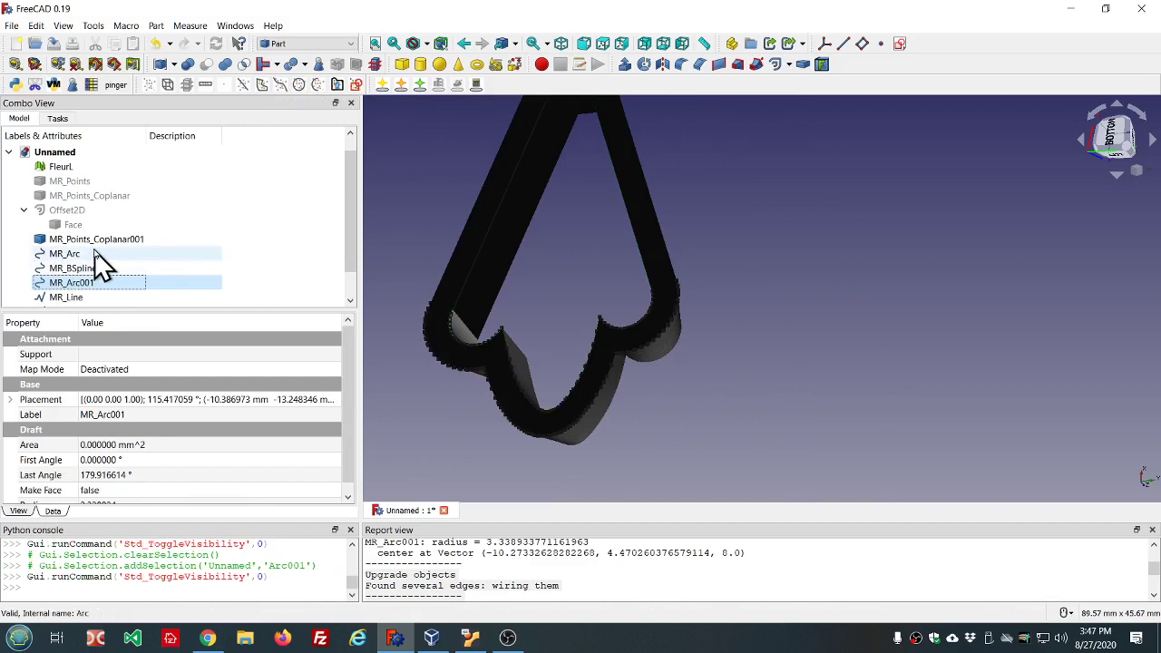
# Step: Upgrade MR_Arc through MR_Line002 into one Wire and delete the original pieces
pyautogui.click(90, 255)
pyautogui.scroll(-1, 95, 254)
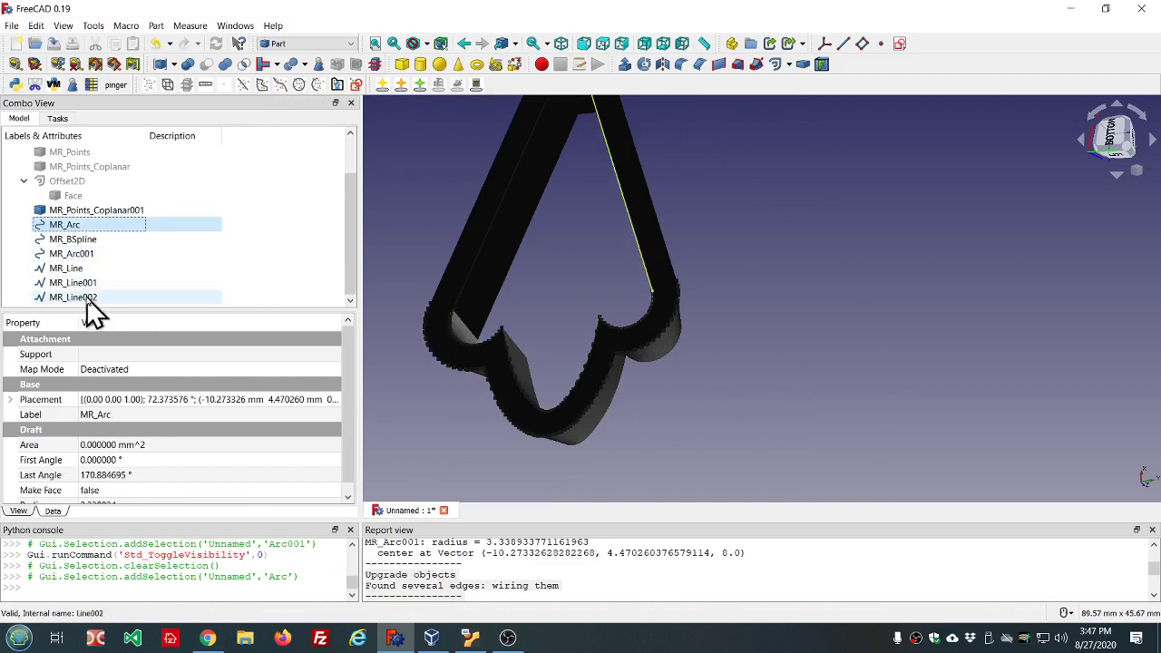
pyautogui.keyDown('shift'); pyautogui.click(73, 298); pyautogui.keyUp('shift')
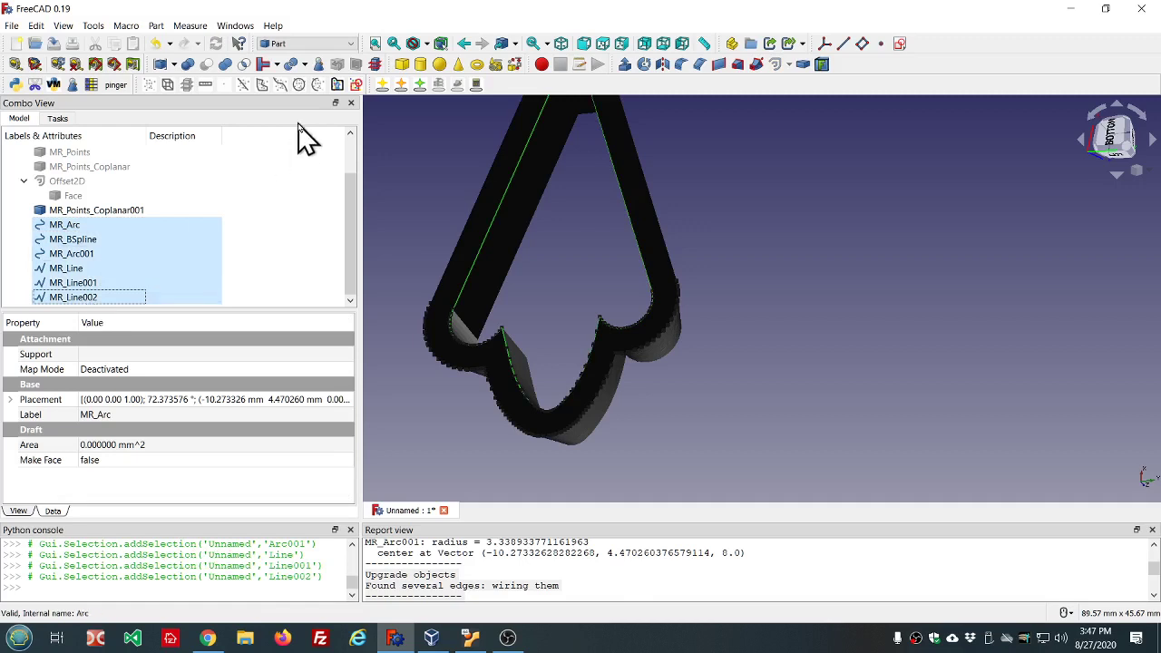
pyautogui.click(339, 87)
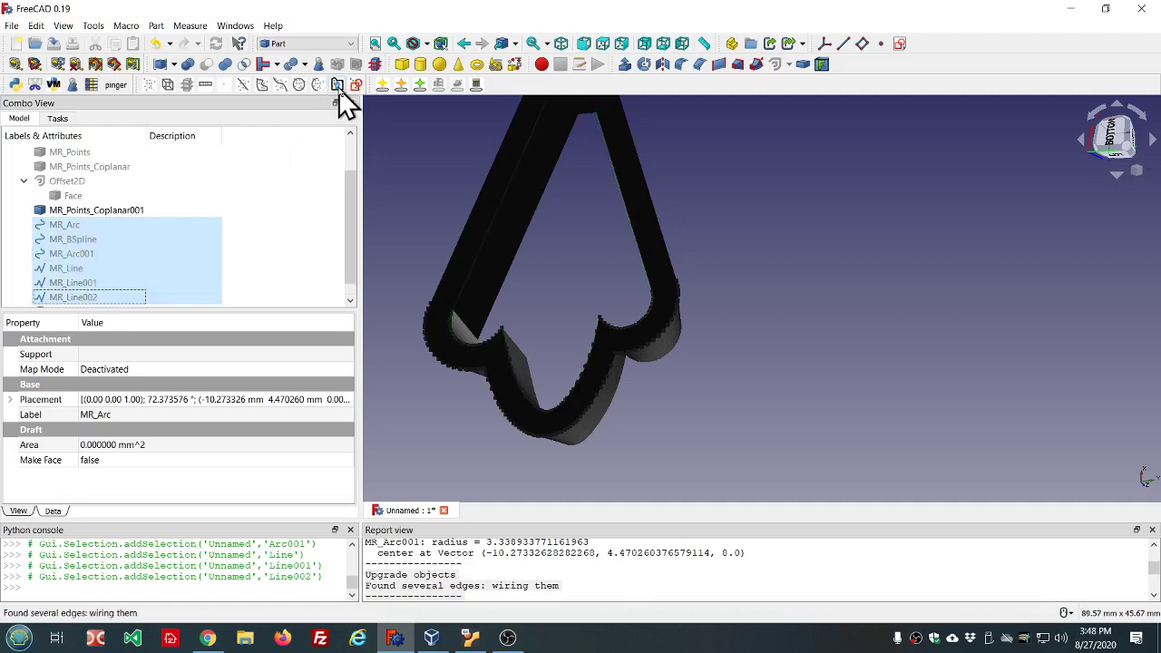
pyautogui.scroll(-2, 687, 563)
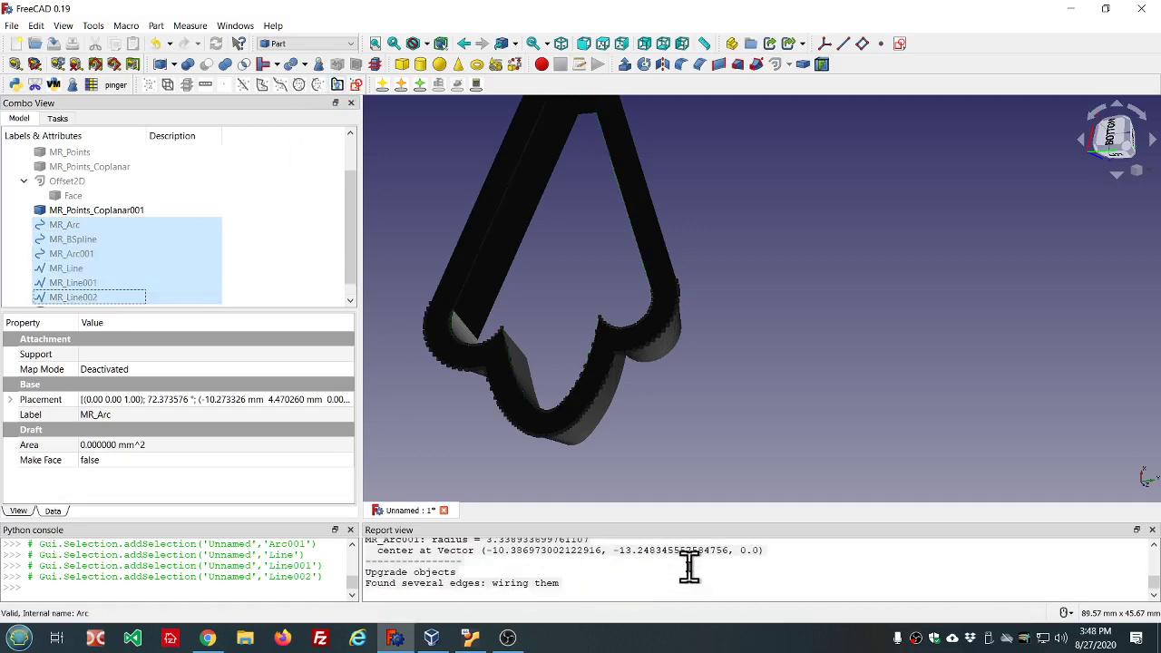
pyautogui.scroll(-1, 295, 270)
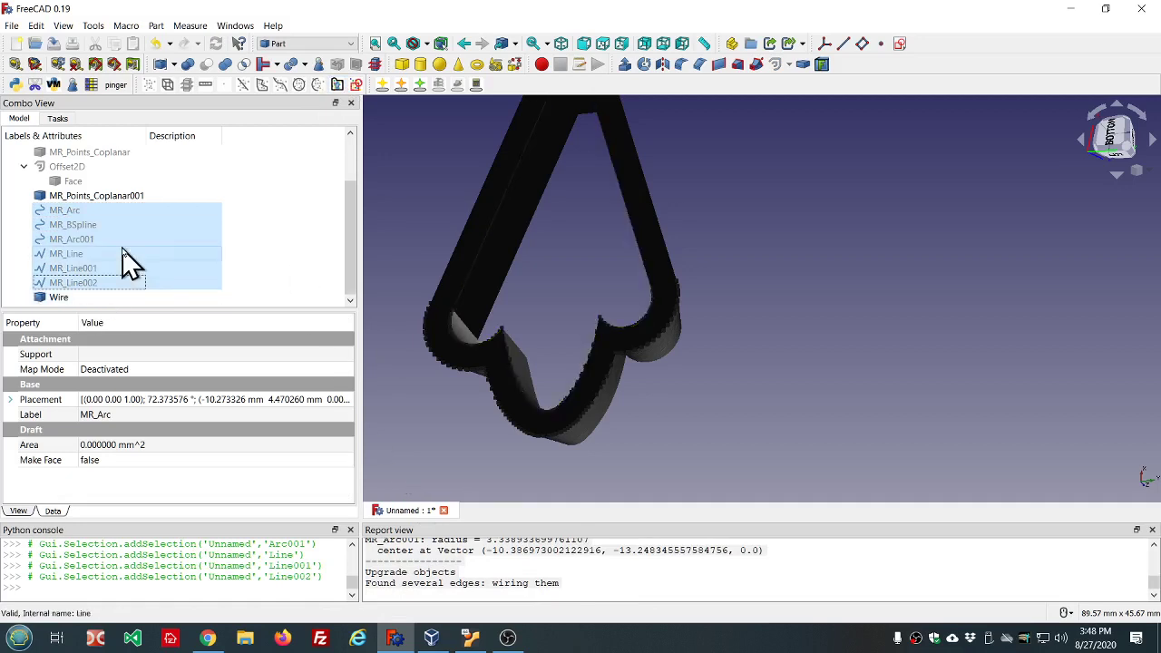
pyautogui.press('Delete')
# Step: Upgrade the Wire into the filled Face001, delete the Wire, and select Face001
pyautogui.click(68, 267)
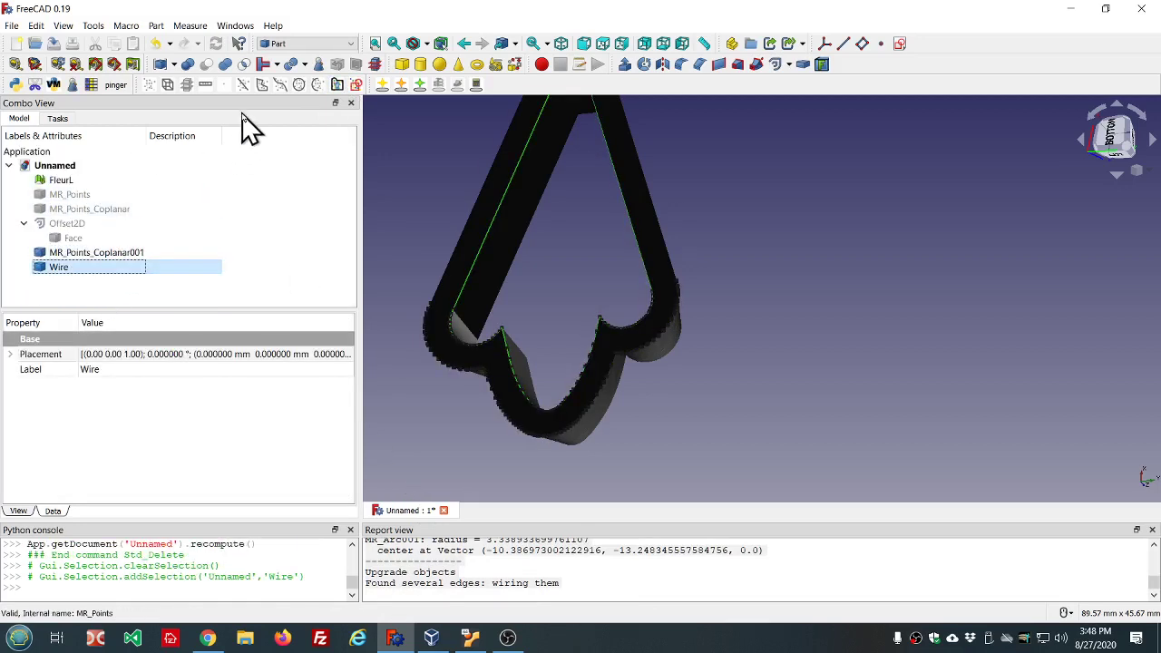
pyautogui.click(335, 86)
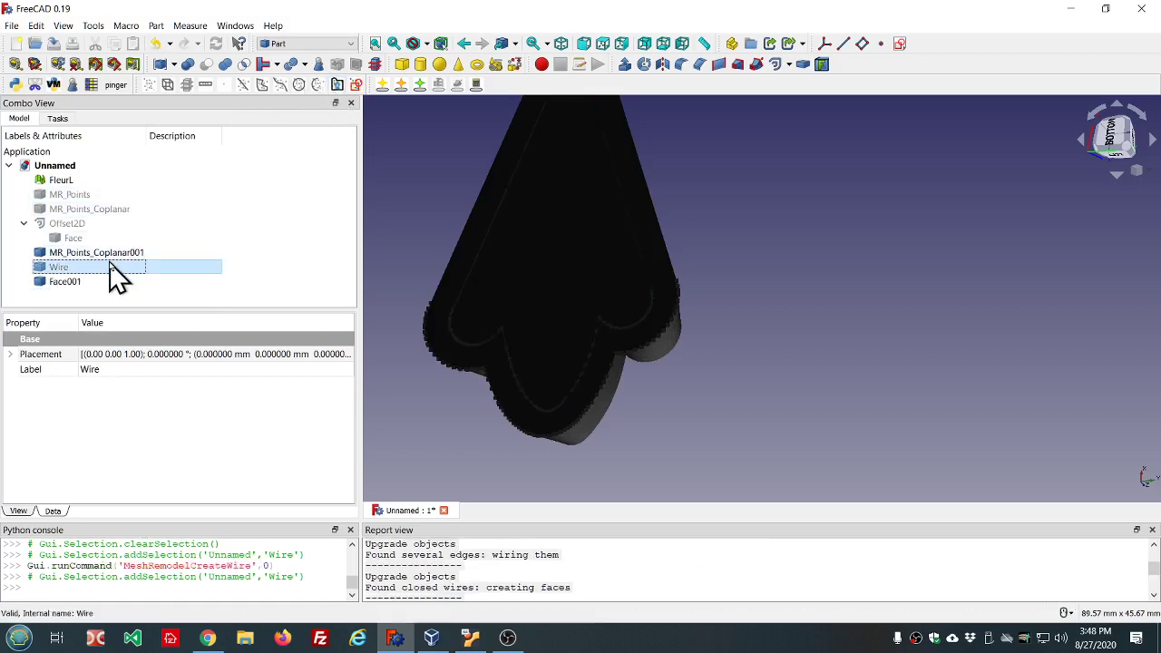
pyautogui.press('Delete')
pyautogui.click(81, 269)
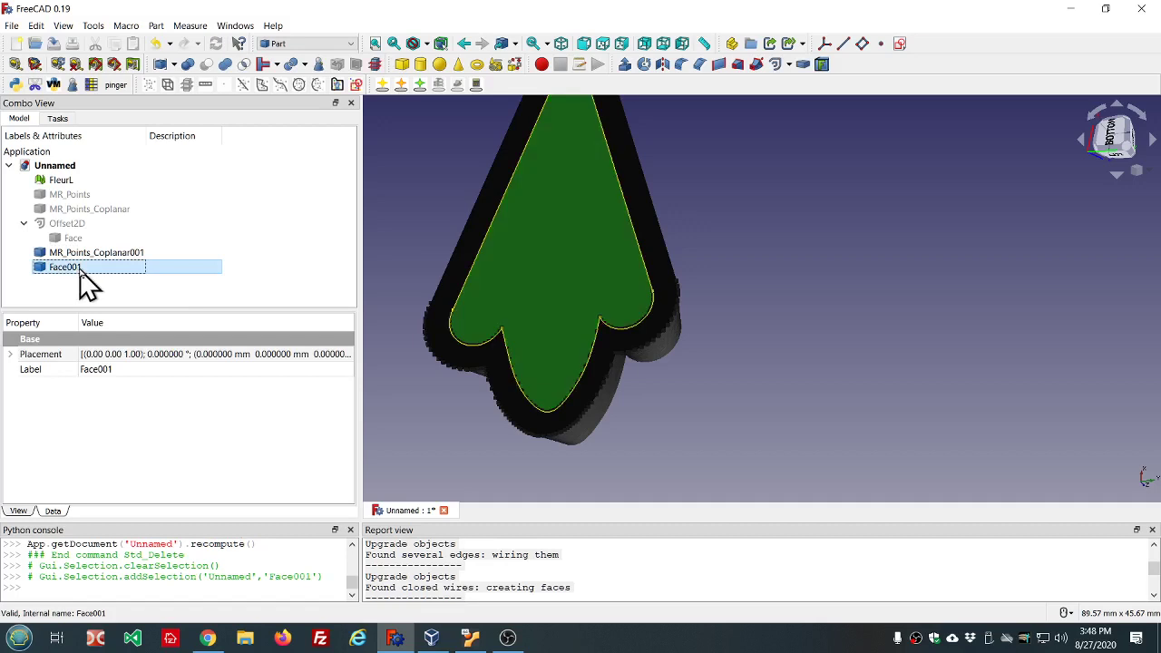
pyautogui.scroll(-5, 408, 187)
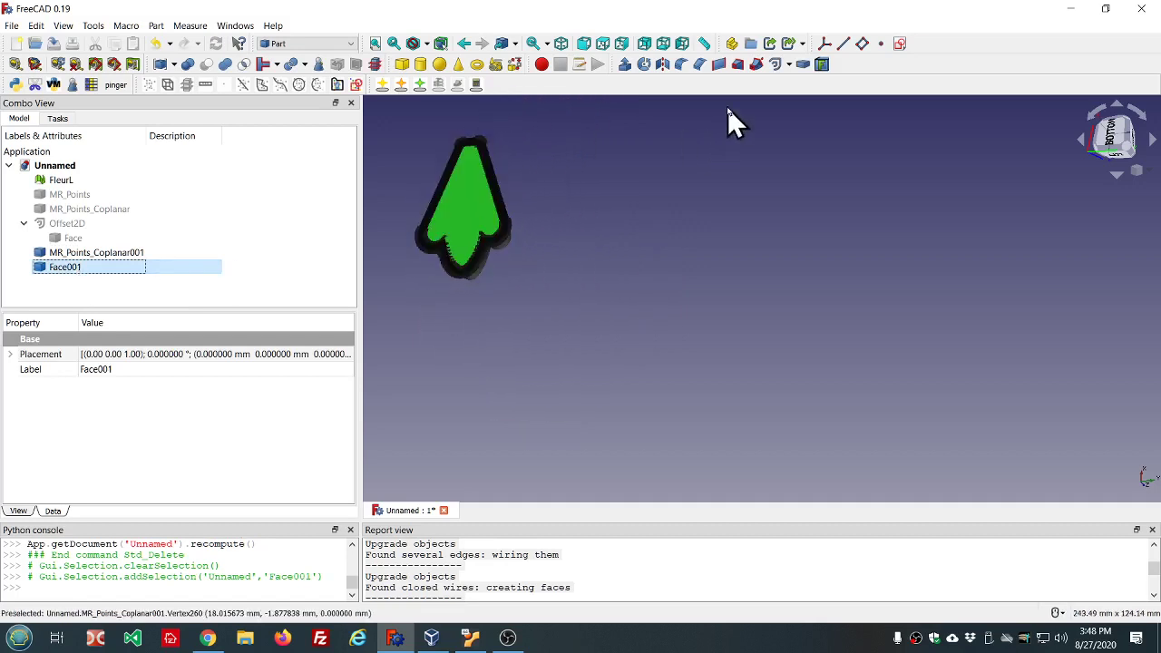
# Step: Set up a 2D offset of Face001 at 3 mm in Pipe mode with Arc joins
pyautogui.click(777, 65)
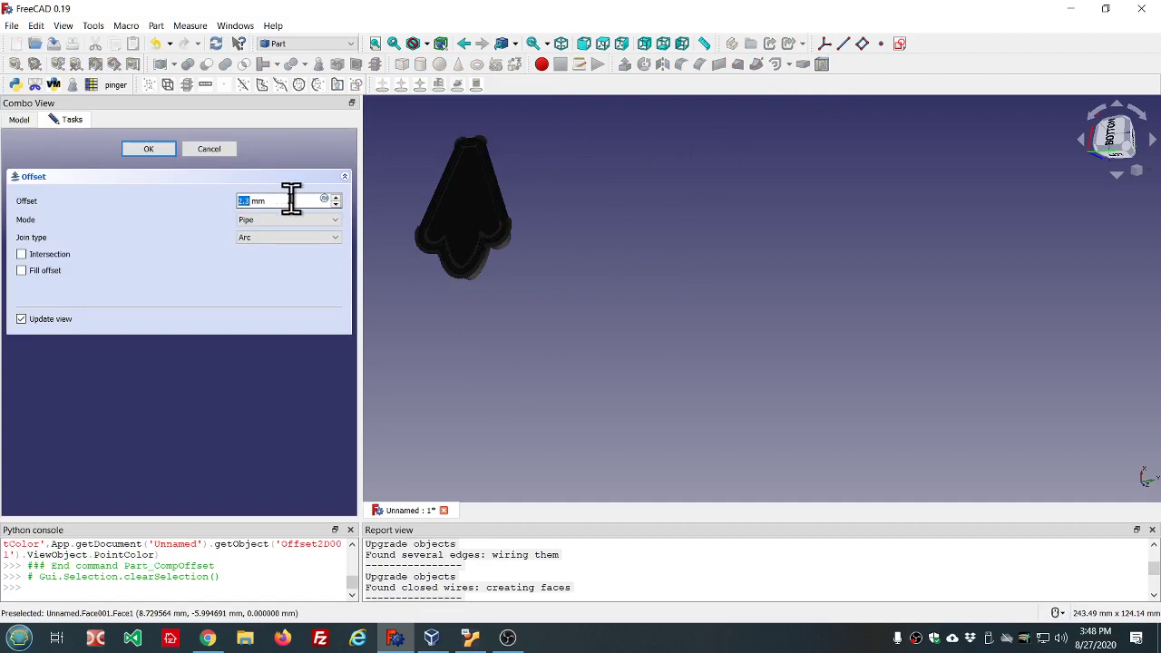
pyautogui.scroll(3, 290, 200)
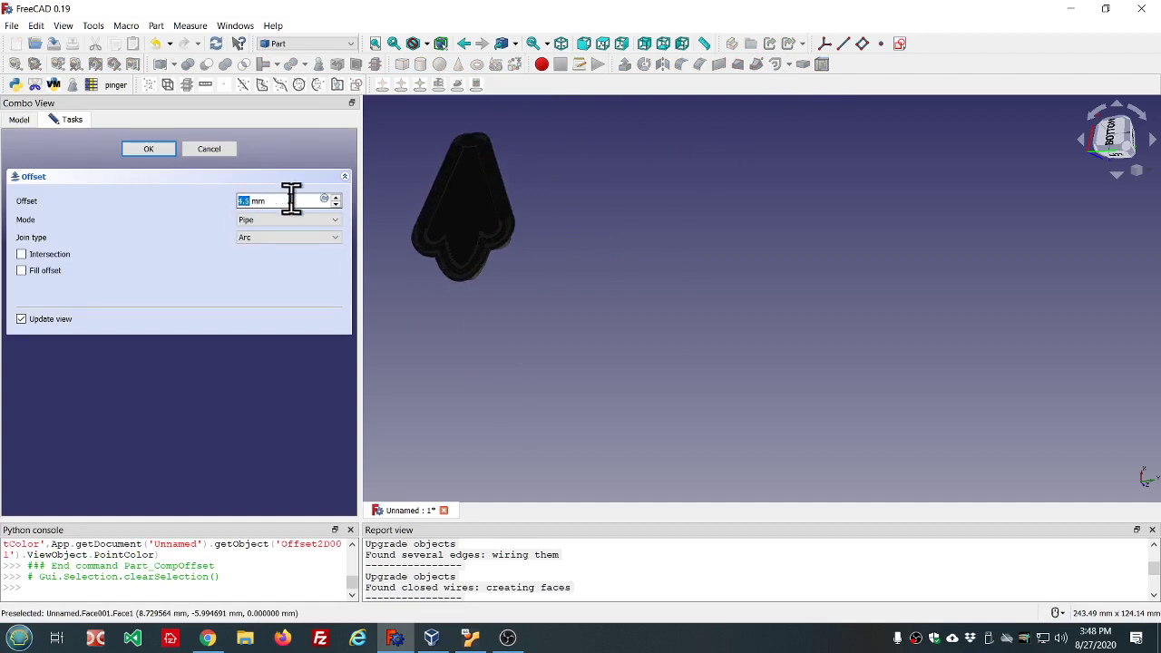
pyautogui.scroll(8, 405, 217)
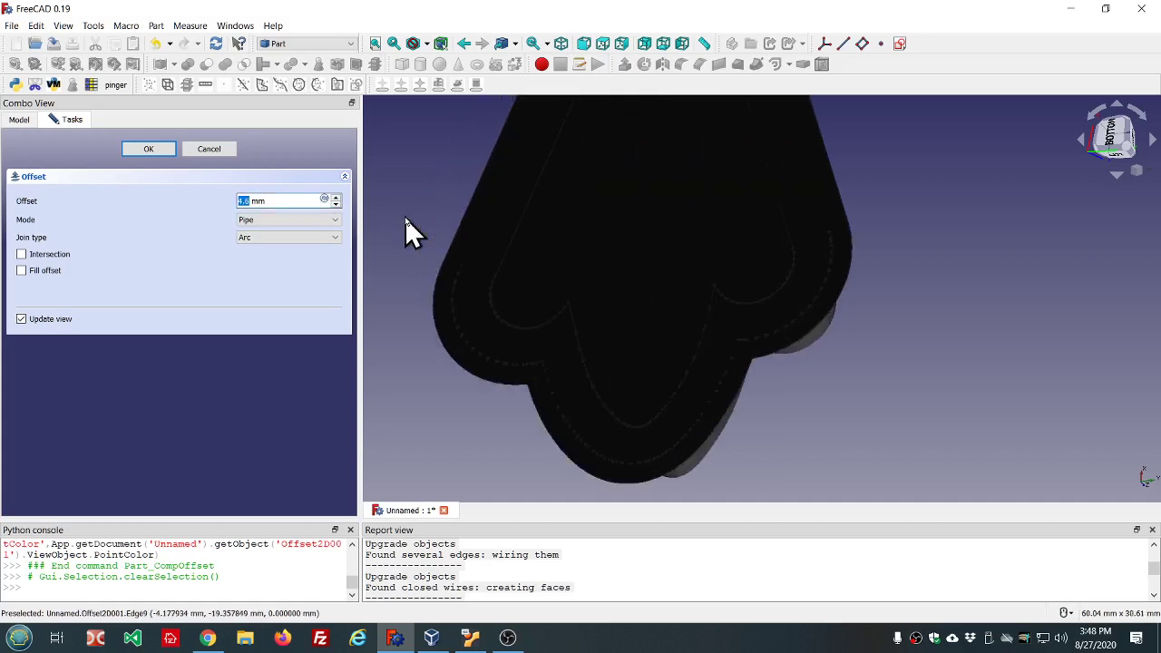
pyautogui.scroll(1, 405, 217)
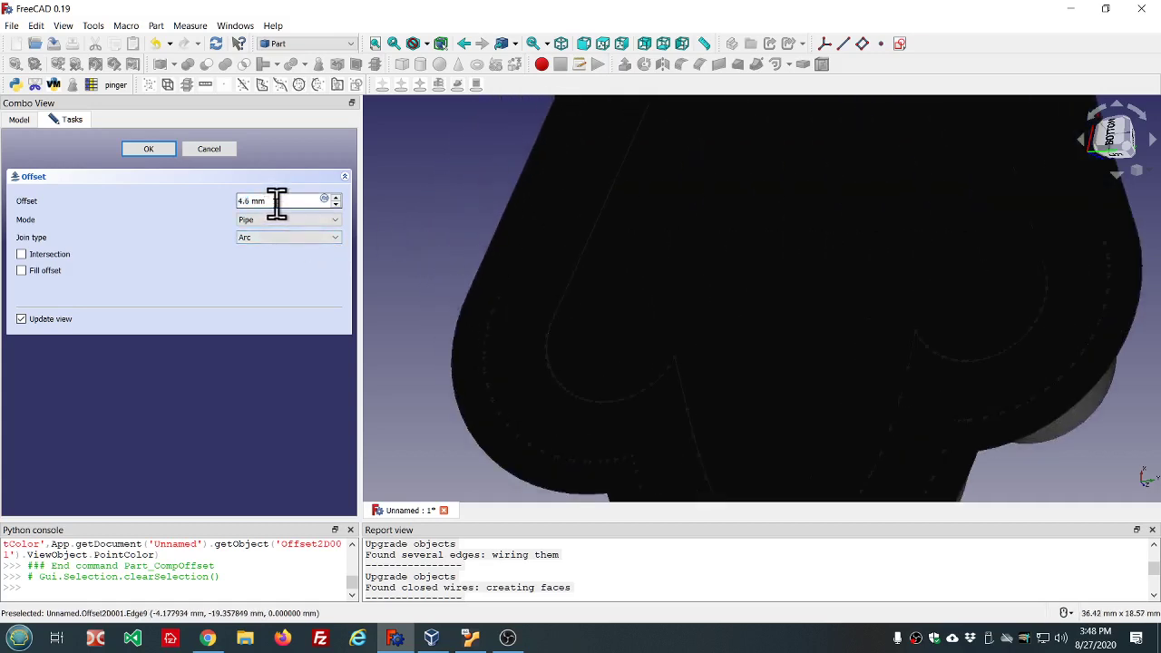
pyautogui.scroll(-10, 277, 202)
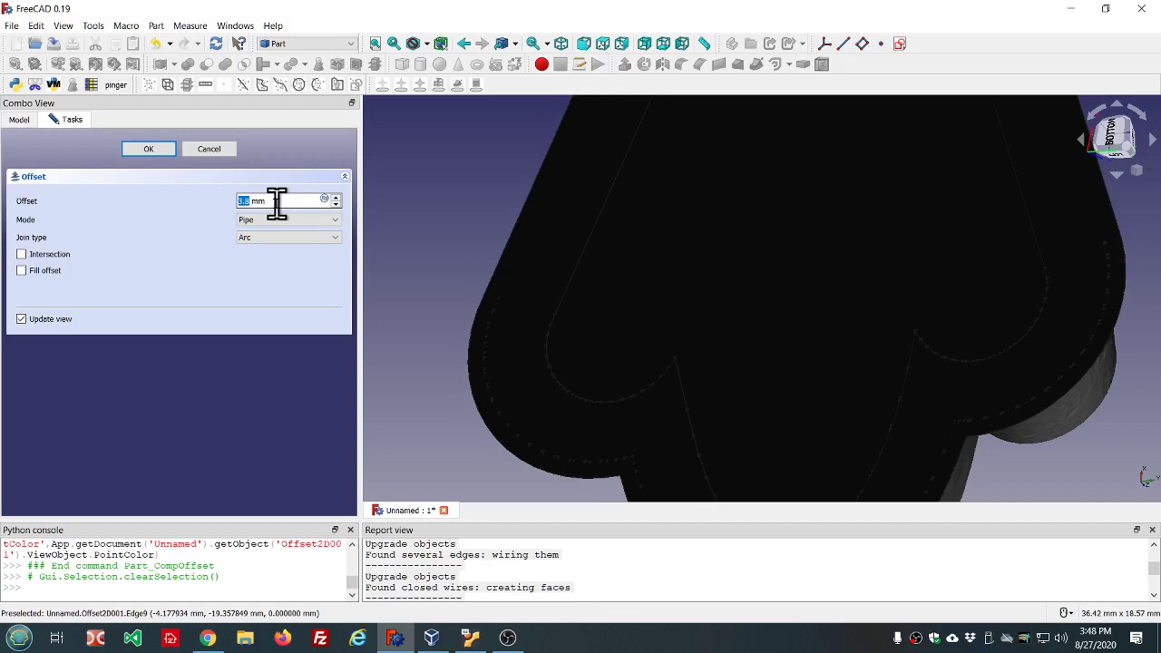
pyautogui.scroll(-3, 277, 201)
pyautogui.scroll(-3, 277, 202)
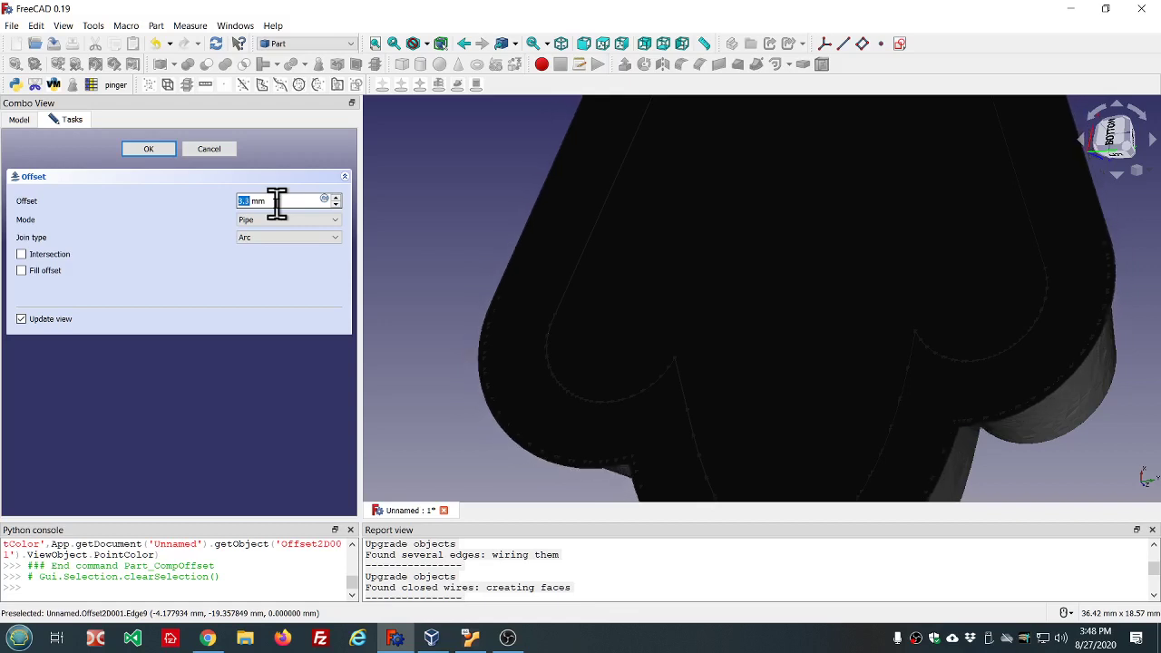
pyautogui.scroll(-1, 276, 202)
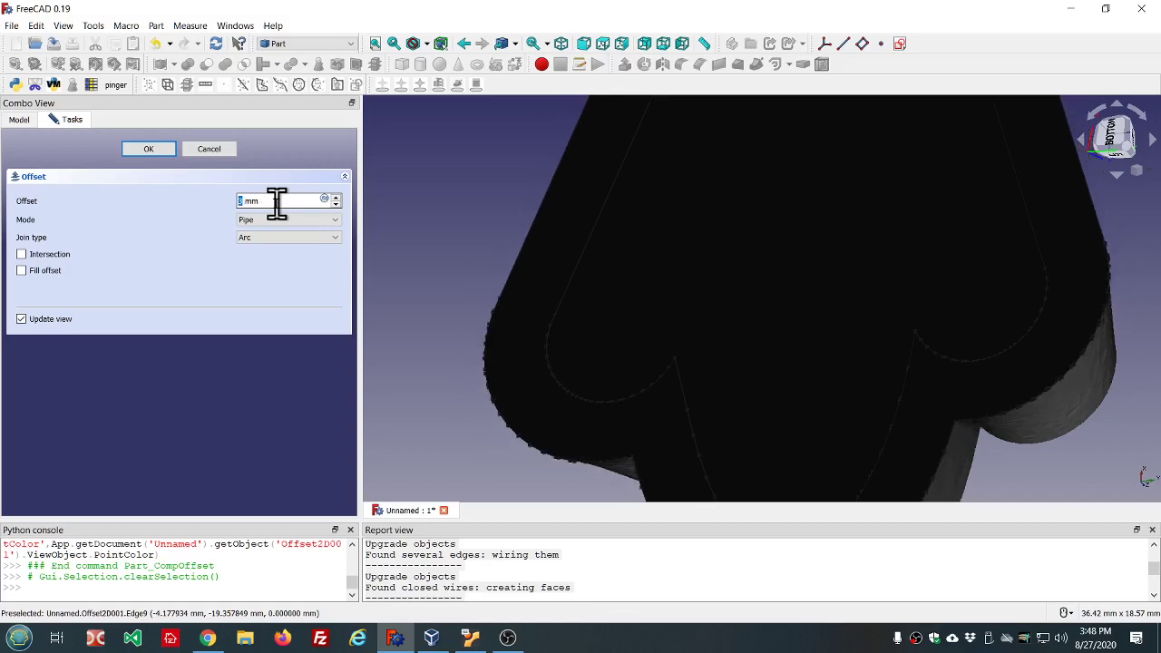
pyautogui.scroll(-3, 416, 250)
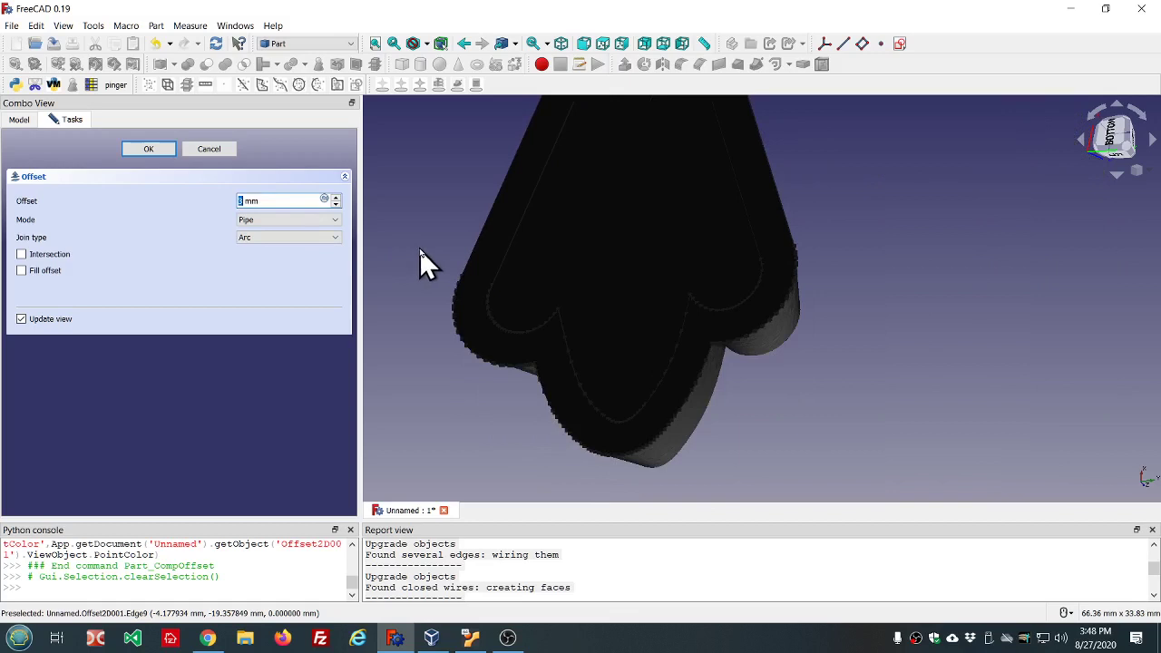
pyautogui.scroll(-2, 419, 248)
# Step: Confirm the 3 mm offset Offset2D001 and select it in the tree
pyautogui.click(144, 149)
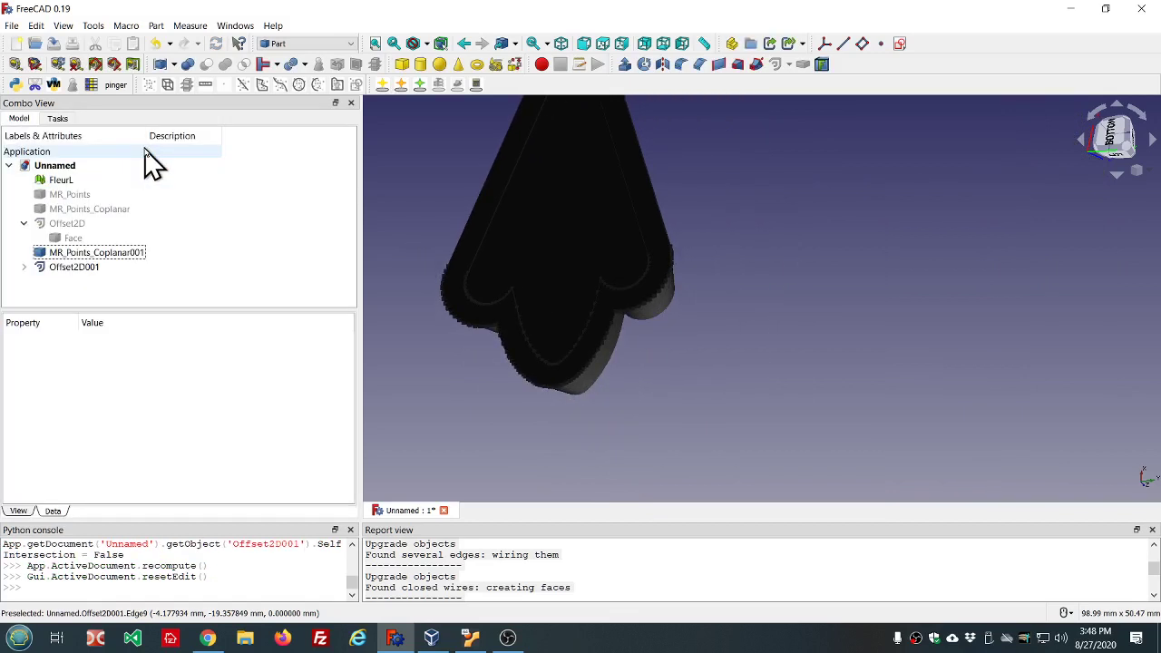
pyautogui.scroll(-3, 651, 350)
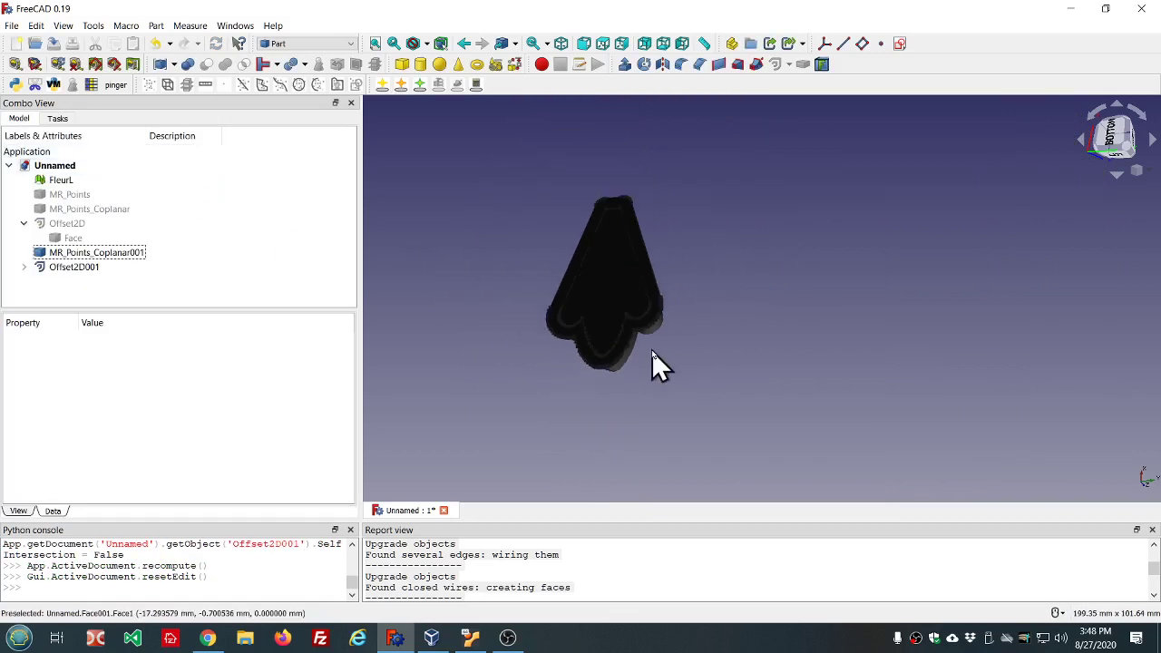
pyautogui.click(59, 268)
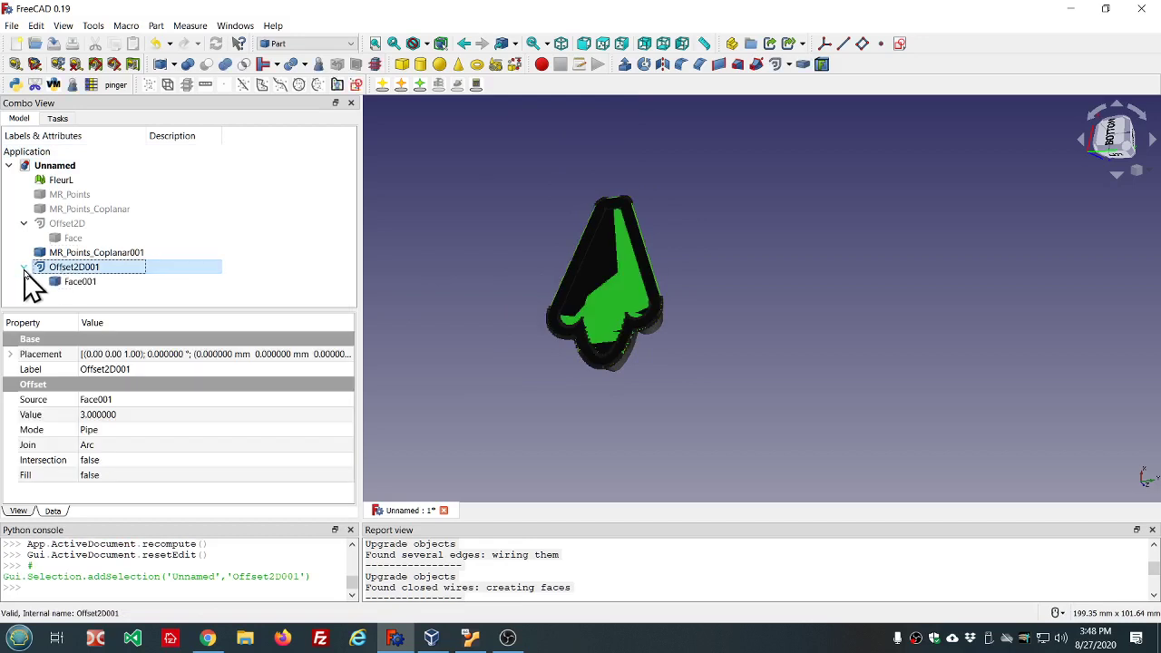
# Step: Hide MR_Points_Coplanar001 and the FleurL mesh
pyautogui.click(85, 254)
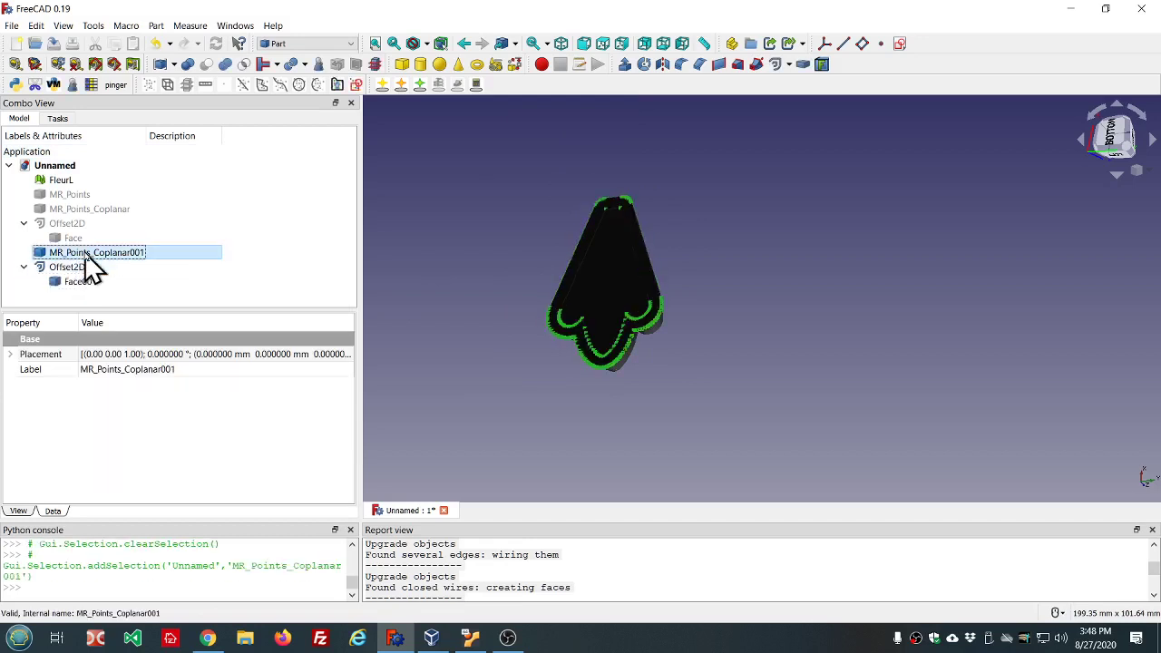
pyautogui.press('space')
pyautogui.click(64, 181)
pyautogui.press('space')
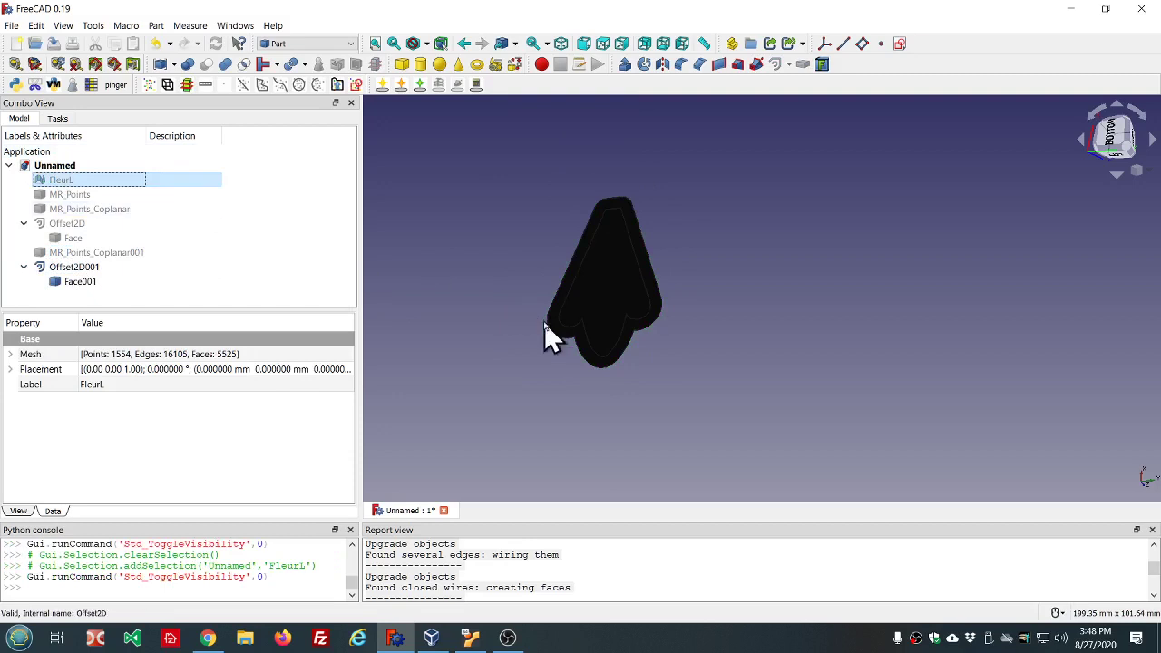
pyautogui.moveTo(765, 368); pyautogui.dragTo(618, 303, button='middle')
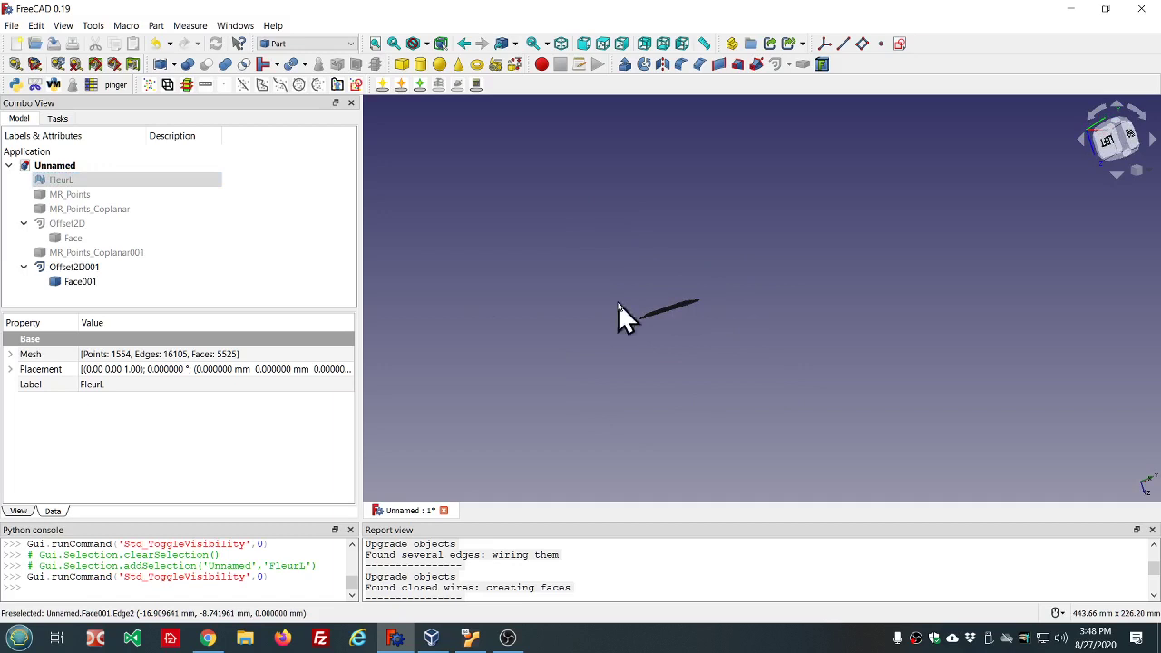
# Step: Show Offset2D and its Face again so both outlines appear as stacked layers
pyautogui.click(87, 223)
pyautogui.press('space')
pyautogui.click(87, 238)
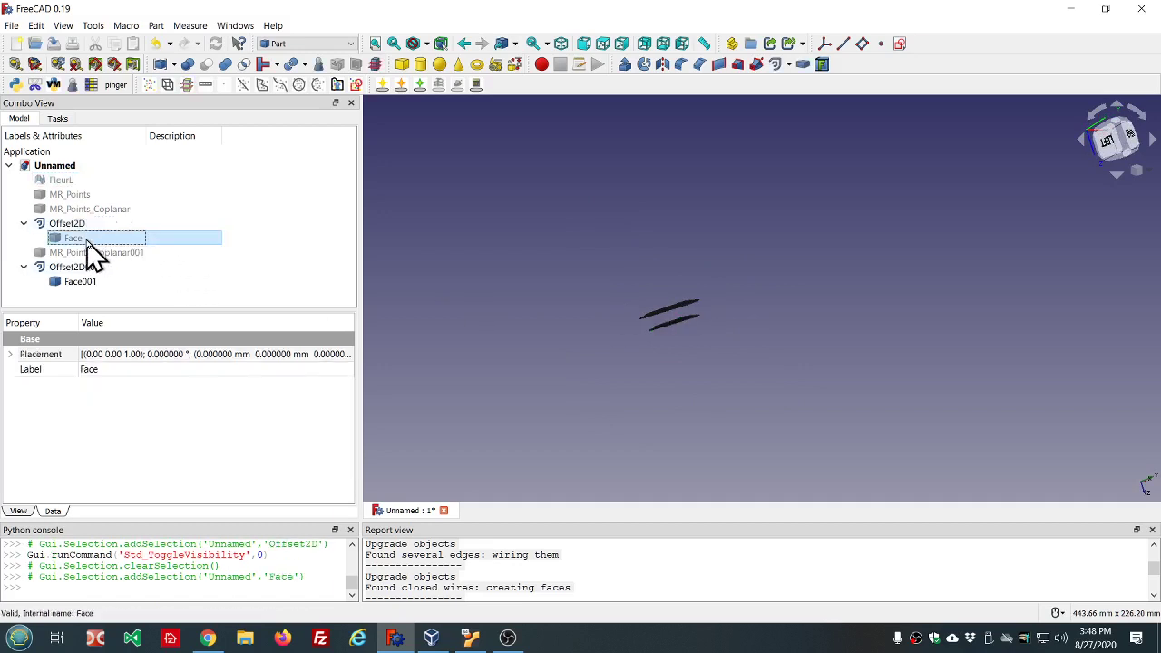
pyautogui.press('space')
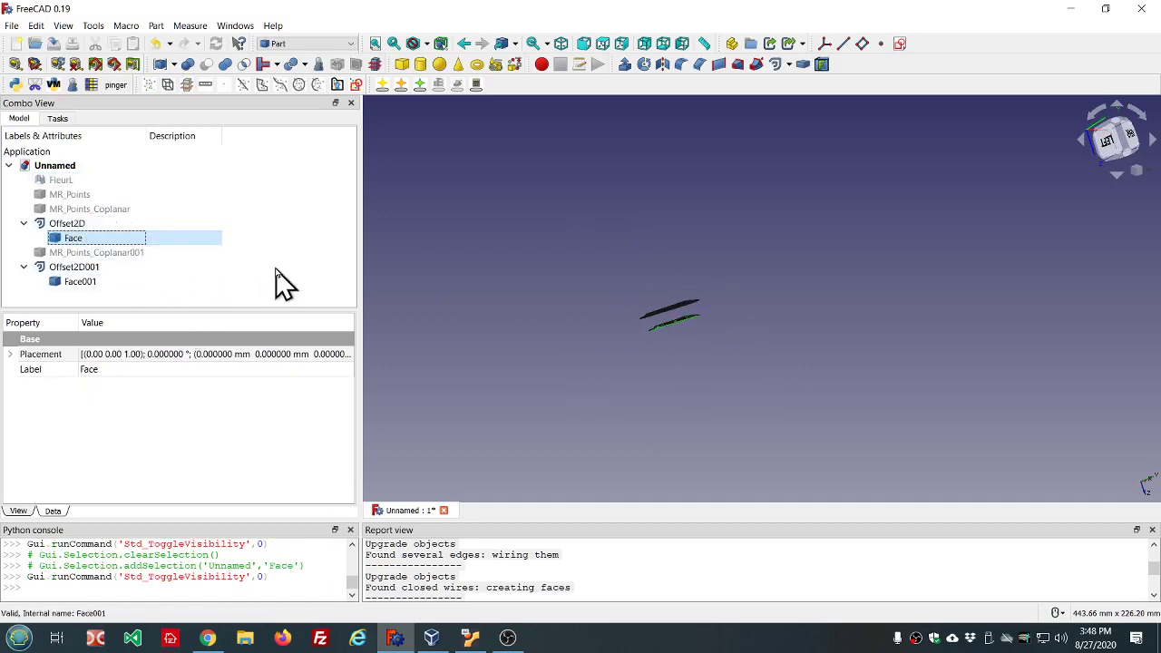
pyautogui.click(252, 290)
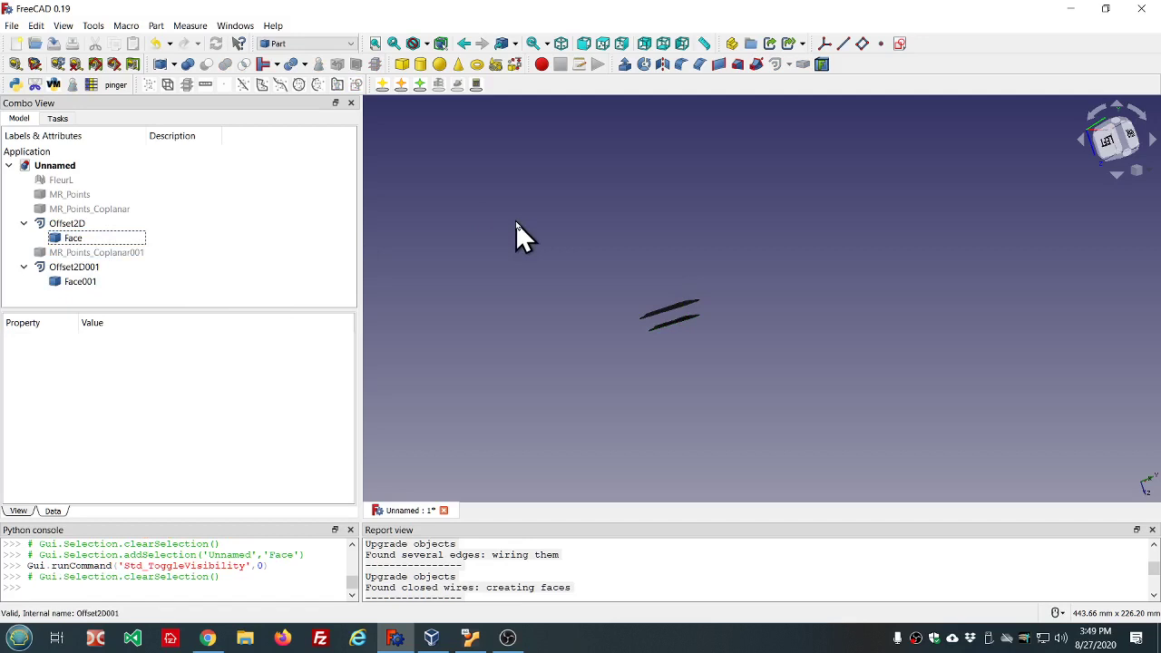
# Step: Loft Offset2D and Offset2D001 into a solid Loft
pyautogui.click(738, 65)
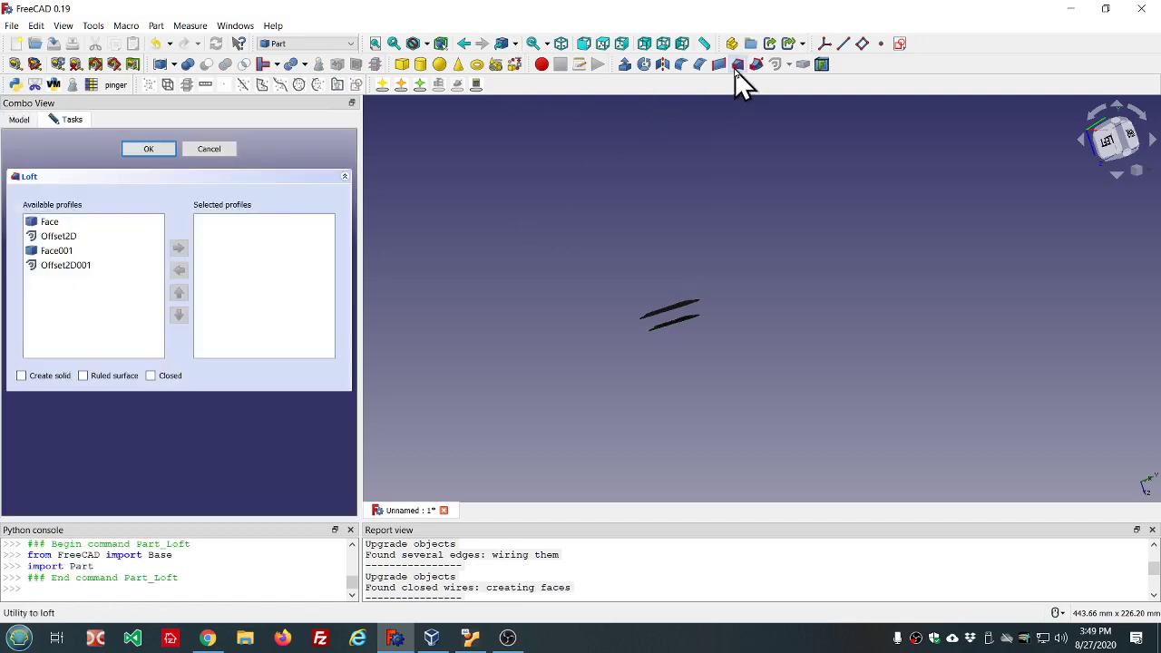
pyautogui.click(73, 239)
pyautogui.doubleClick(72, 243)
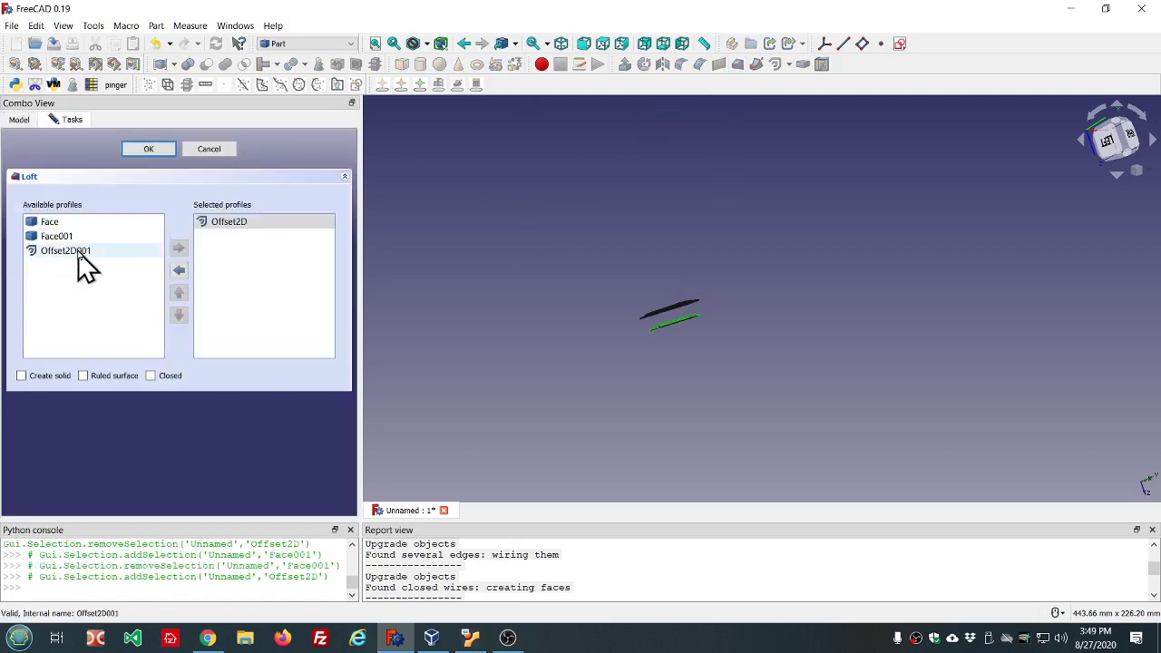
pyautogui.doubleClick(78, 252)
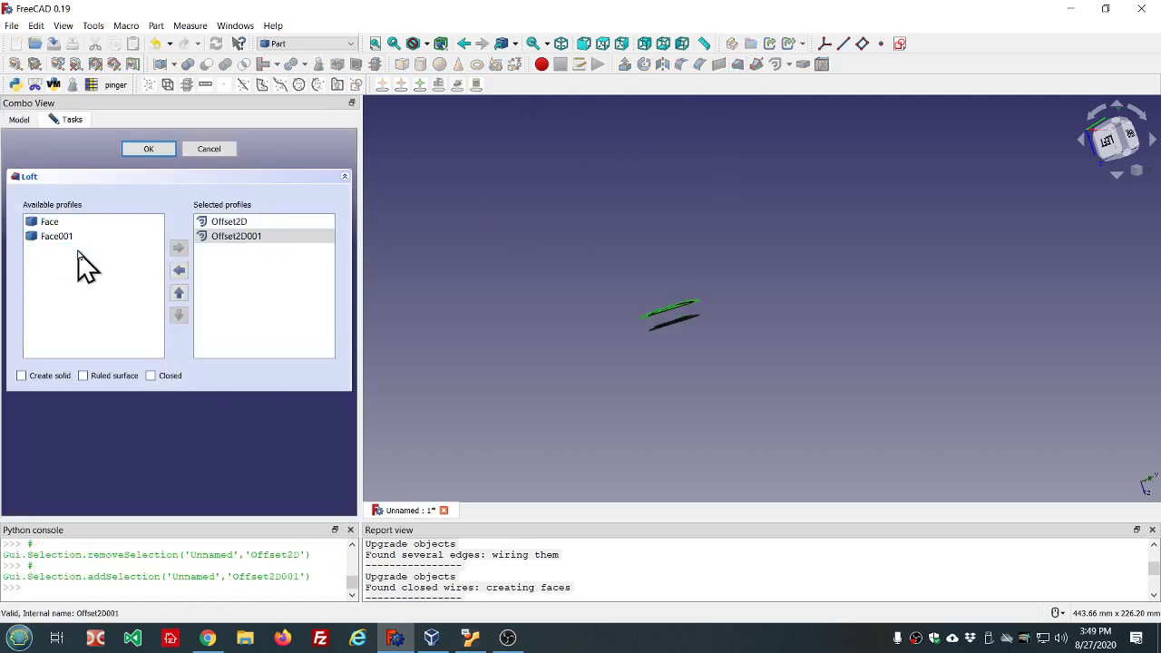
pyautogui.click(22, 377)
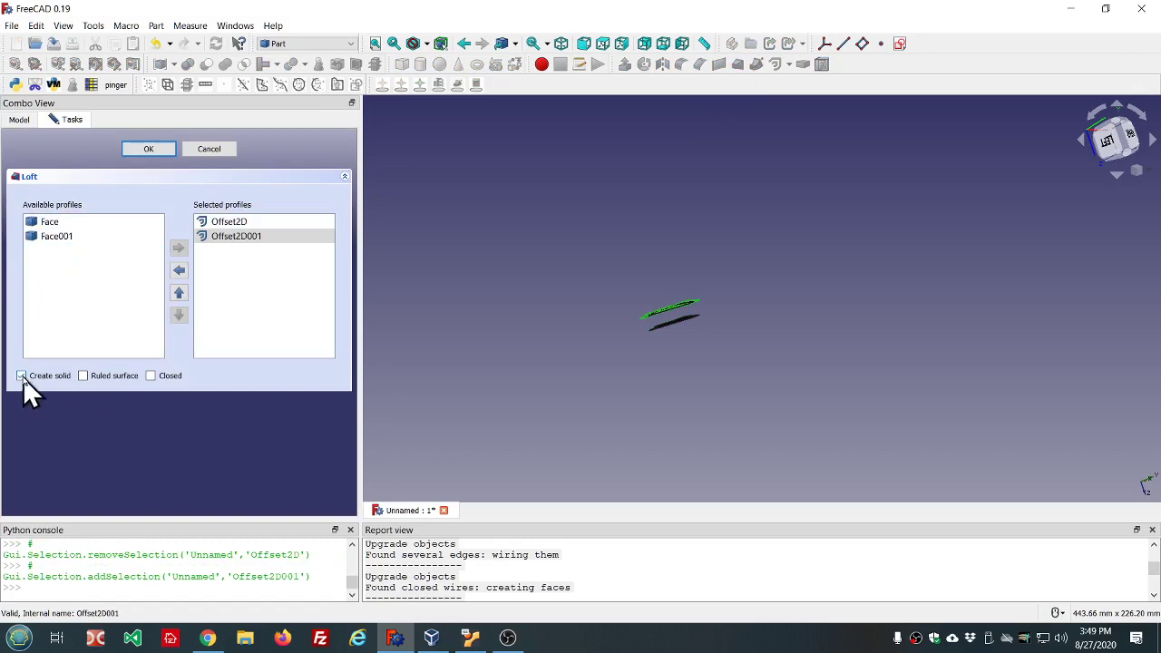
pyautogui.click(143, 151)
# Step: Expand the Loft, hide Offset2D, and reveal the faces under the offsets
pyautogui.click(25, 239)
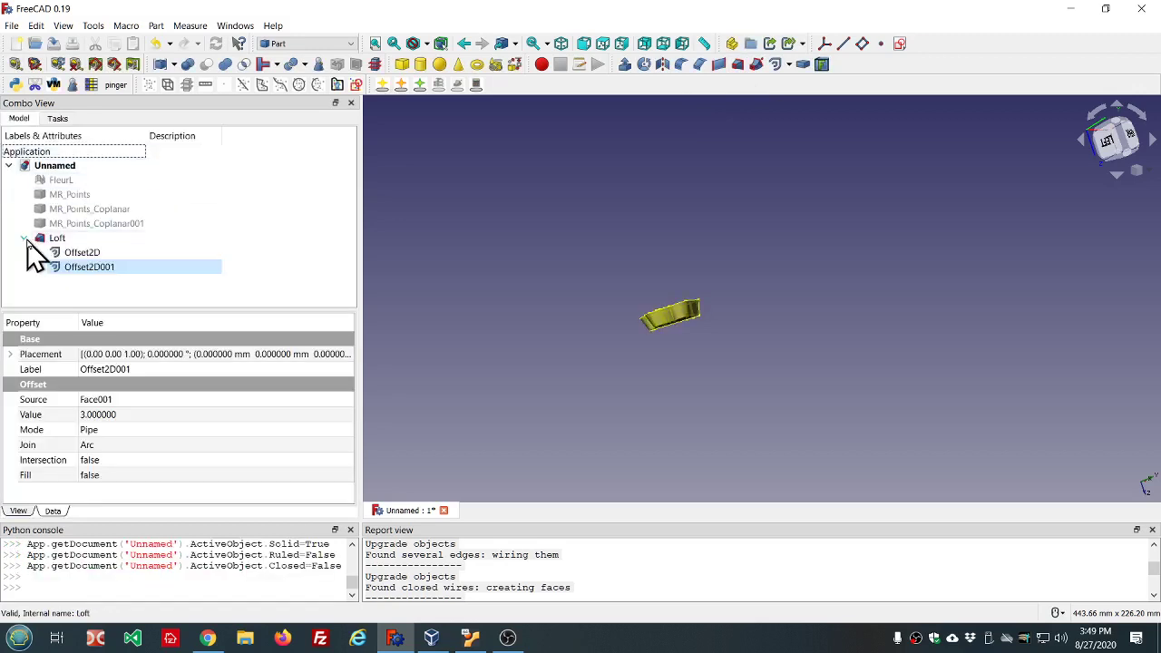
pyautogui.click(76, 254)
pyautogui.press('space')
pyautogui.click(79, 269)
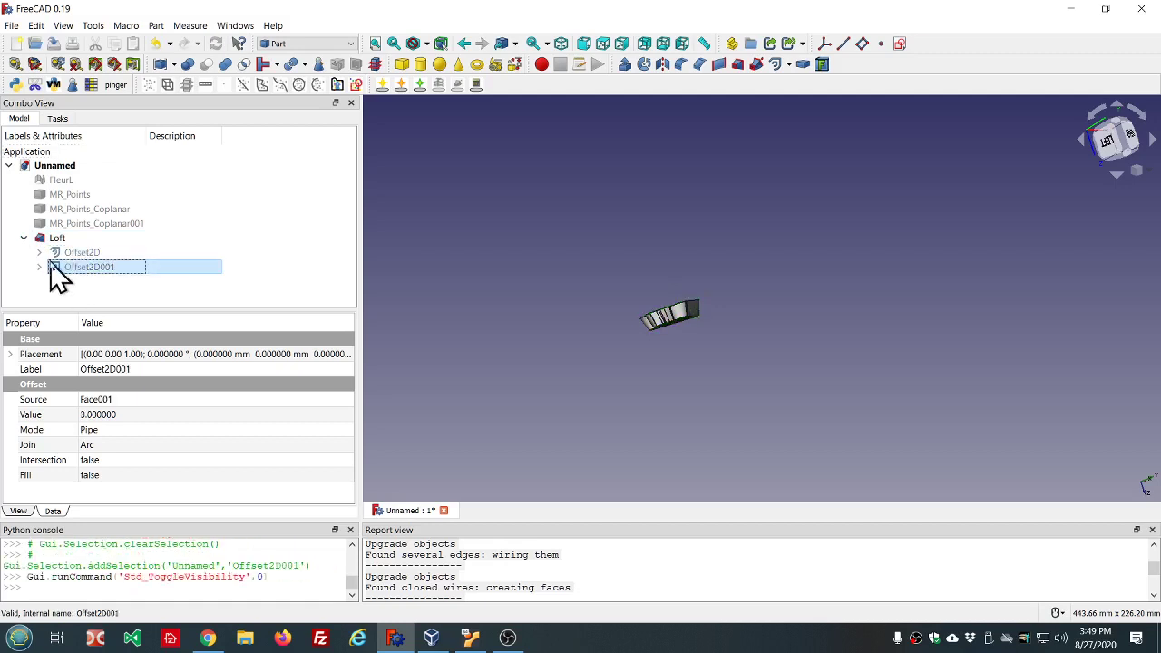
pyautogui.click(39, 253)
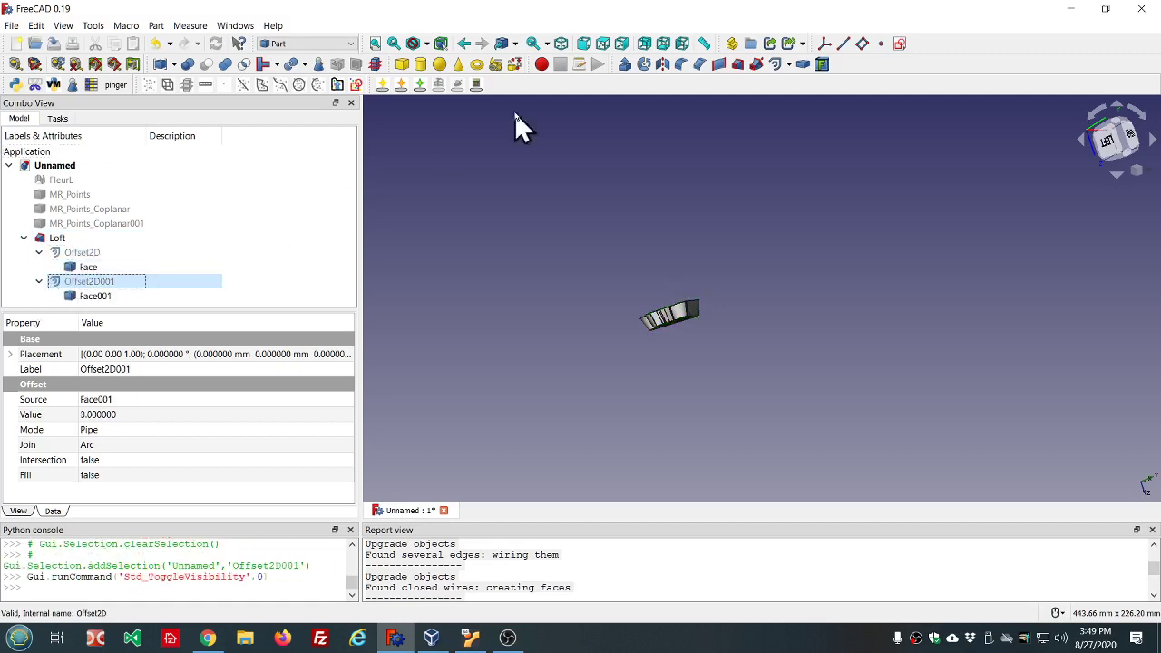
# Step: Loft Face and Face001 into a second solid, Loft001
pyautogui.click(737, 64)
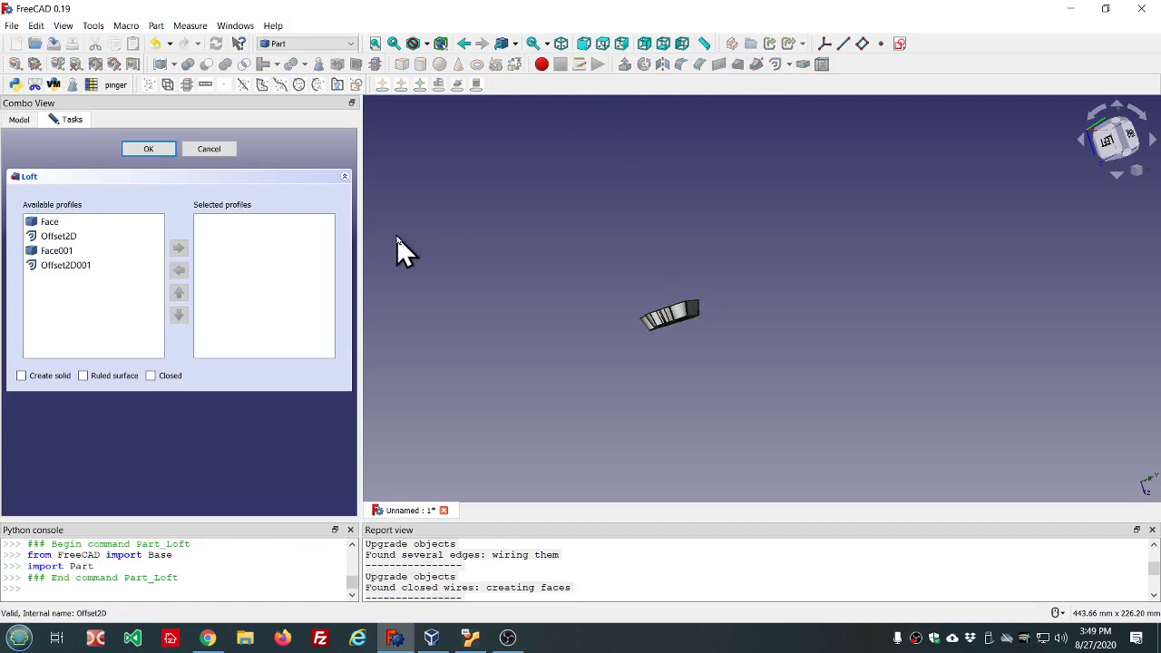
pyautogui.doubleClick(40, 223)
pyautogui.doubleClick(53, 238)
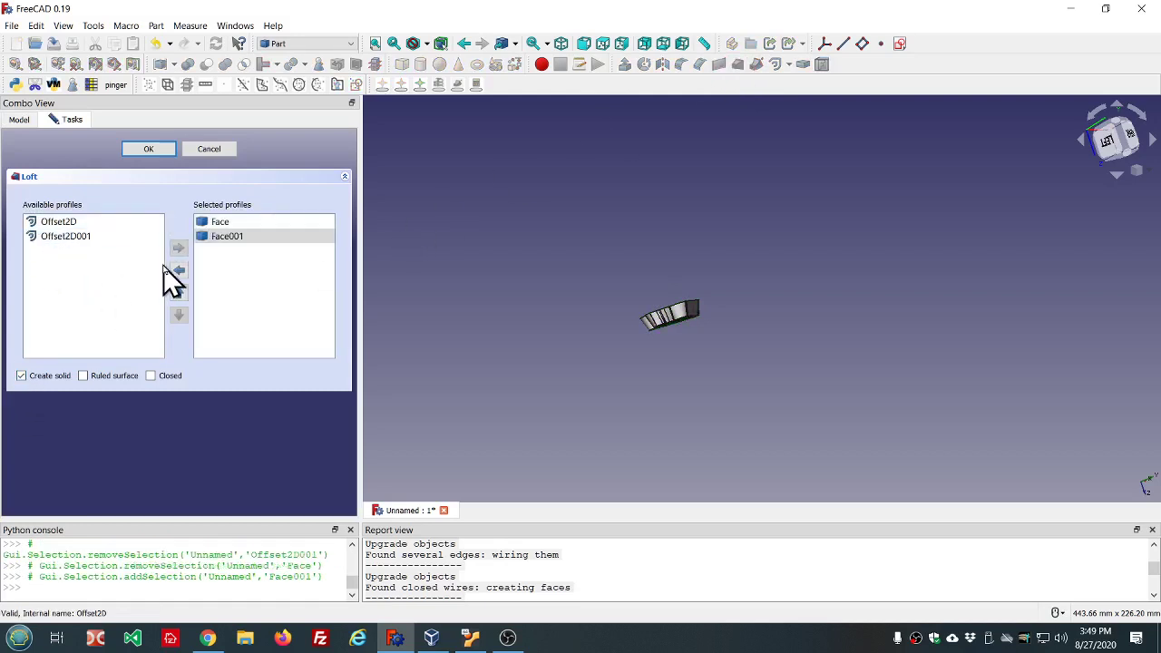
pyautogui.click(142, 151)
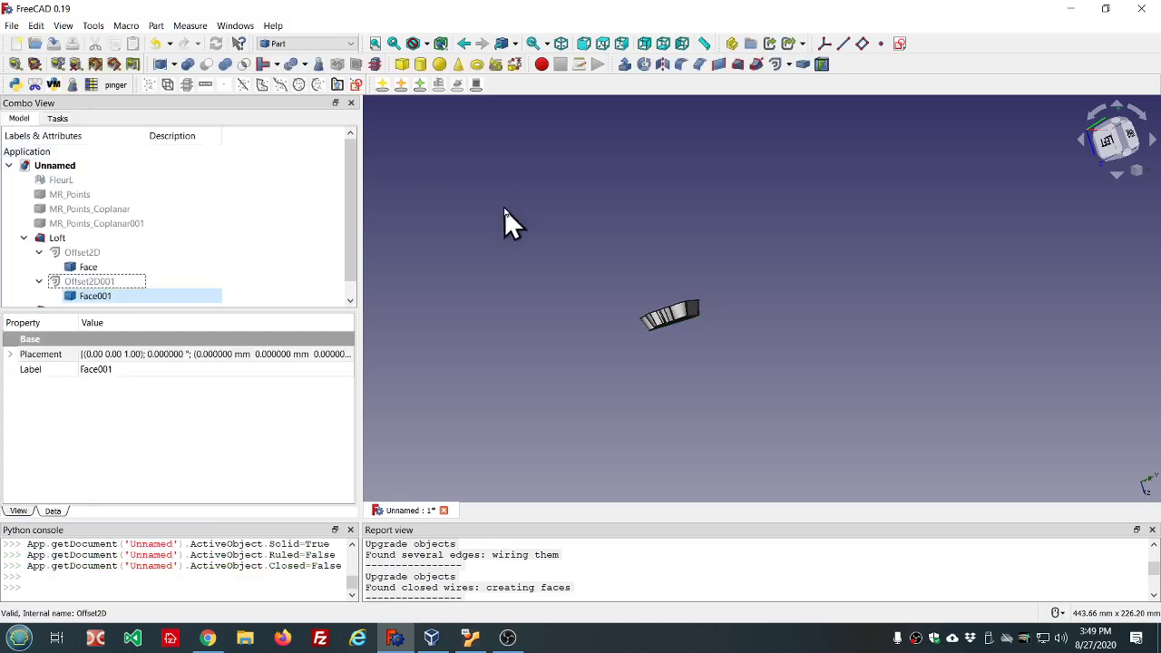
# Step: Hide Face and Face001, then select both Loft and Loft001
pyautogui.click(87, 268)
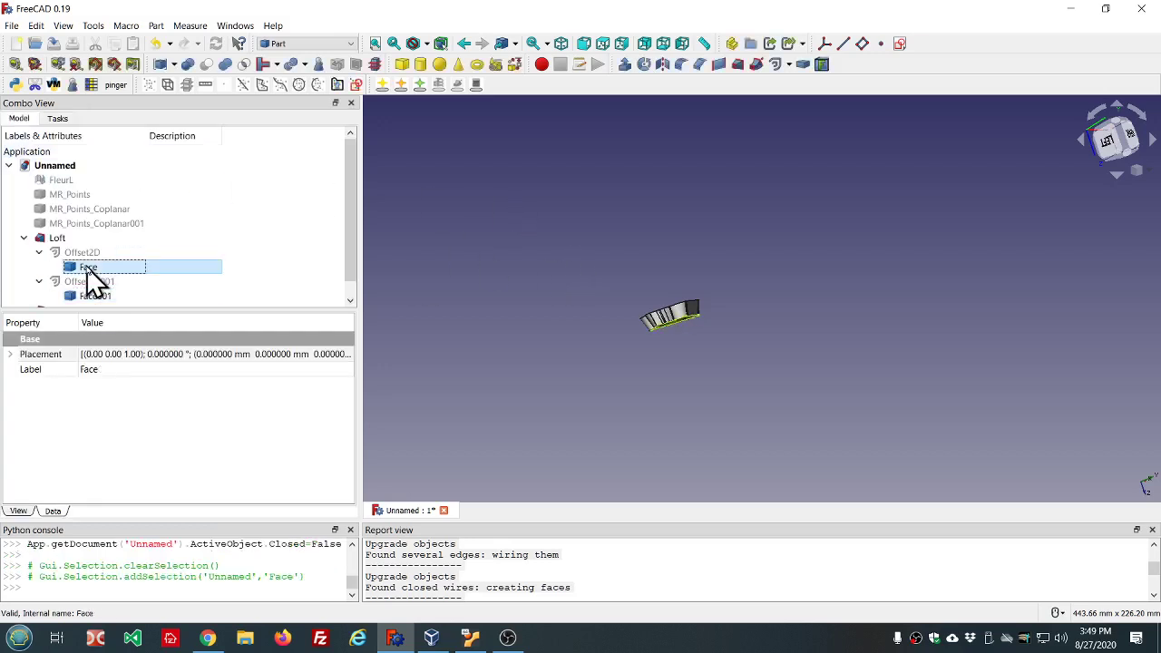
pyautogui.press('space')
pyautogui.click(98, 298)
pyautogui.press('space')
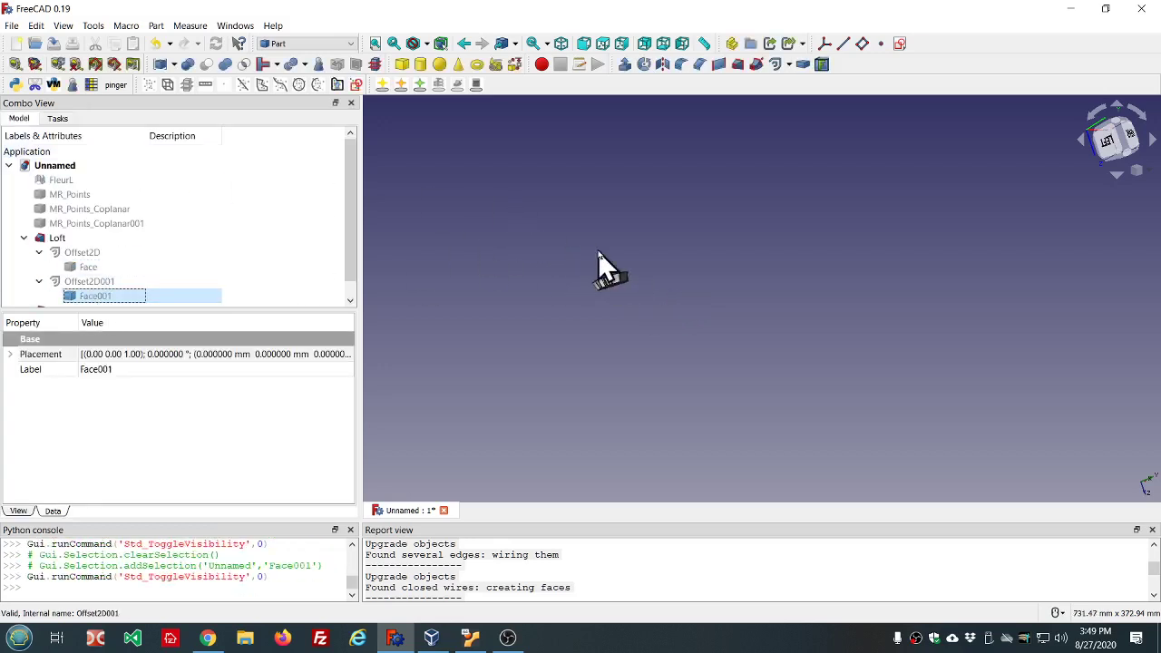
pyautogui.moveTo(599, 262); pyautogui.dragTo(573, 345, button='middle')
pyautogui.scroll(5, 479, 311)
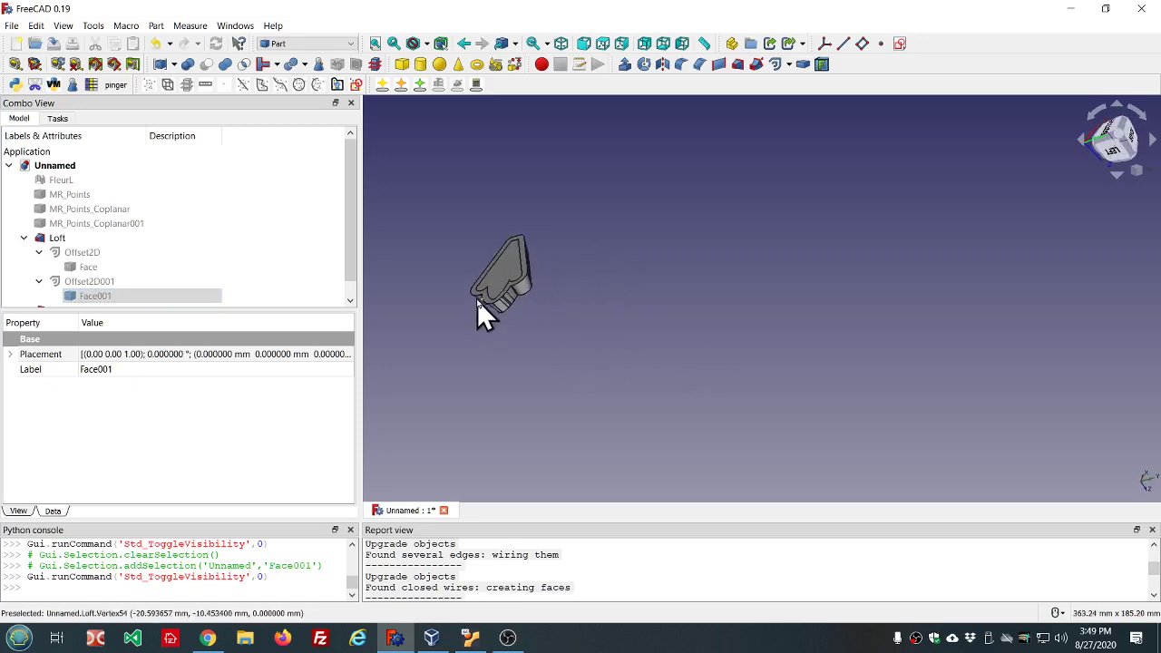
pyautogui.click(50, 239)
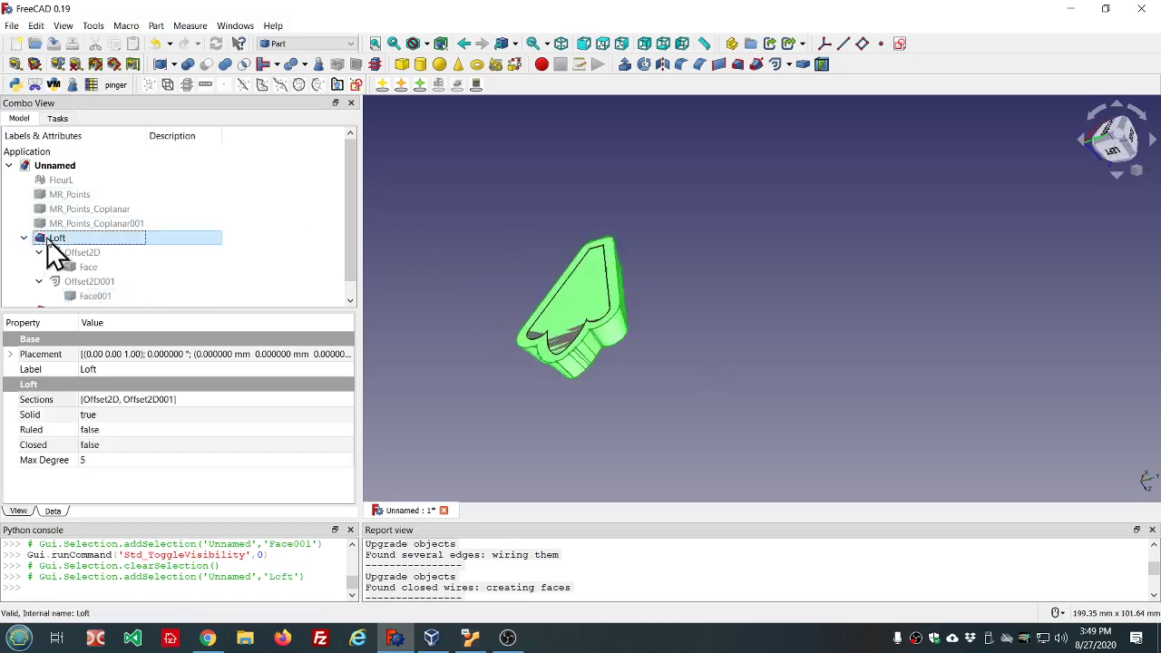
pyautogui.scroll(-1, 259, 249)
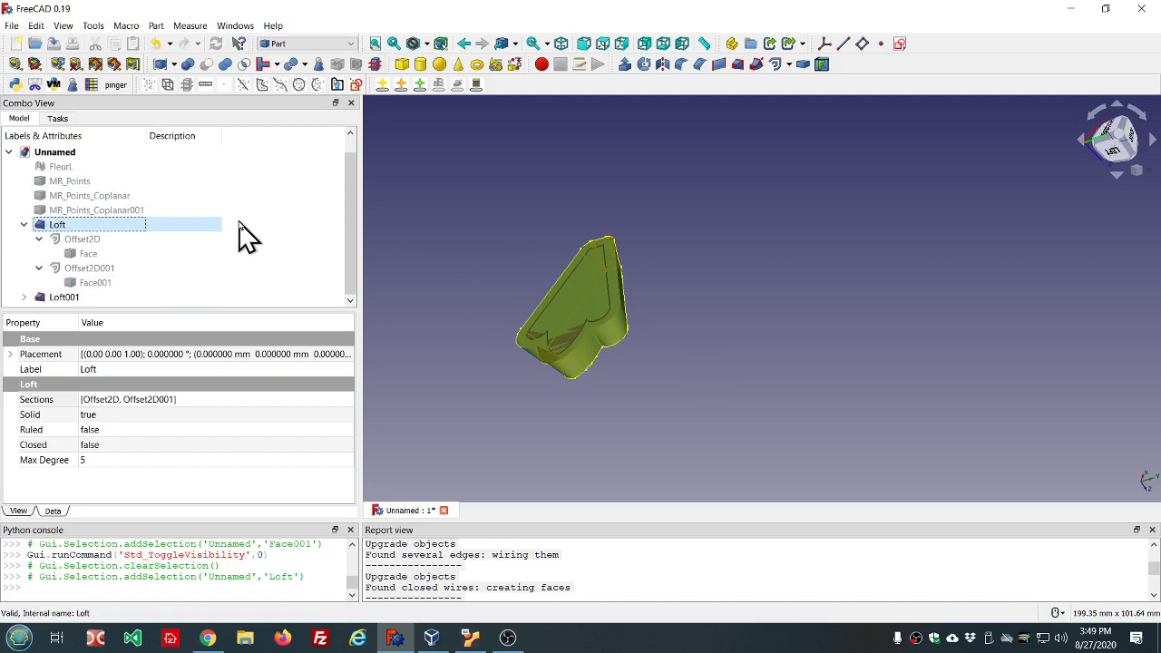
pyautogui.keyDown('ctrl'); pyautogui.click(60, 298); pyautogui.keyUp('ctrl')
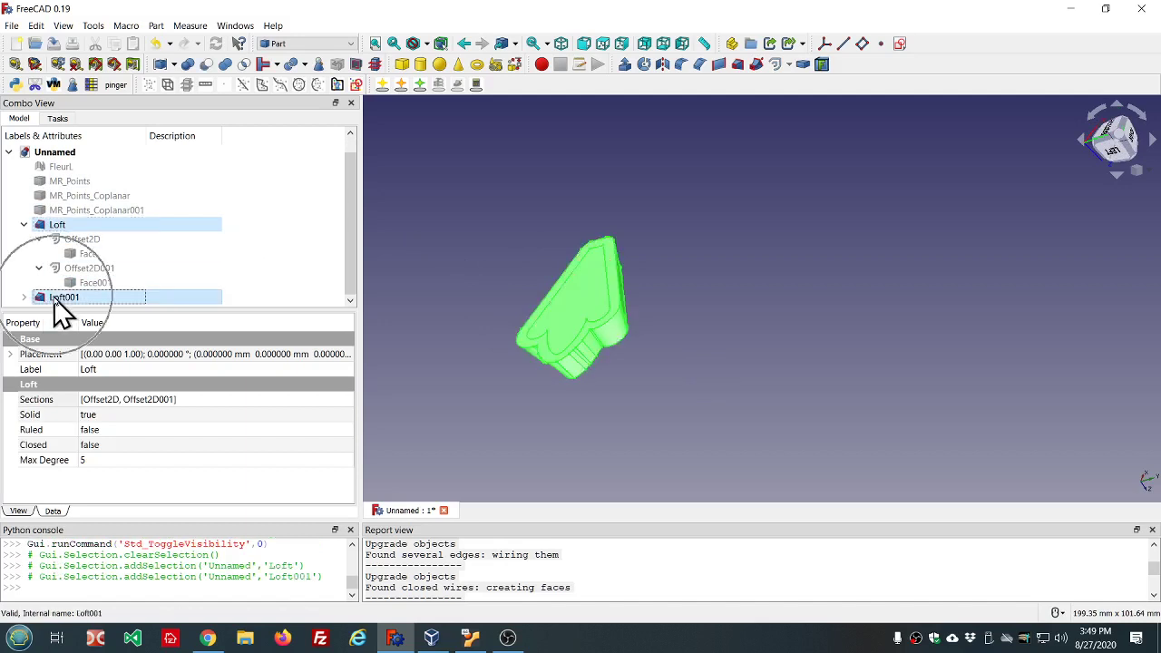
# Step: Subtract Loft001 from Loft to form the hollow Cut solid
pyautogui.click(205, 67)
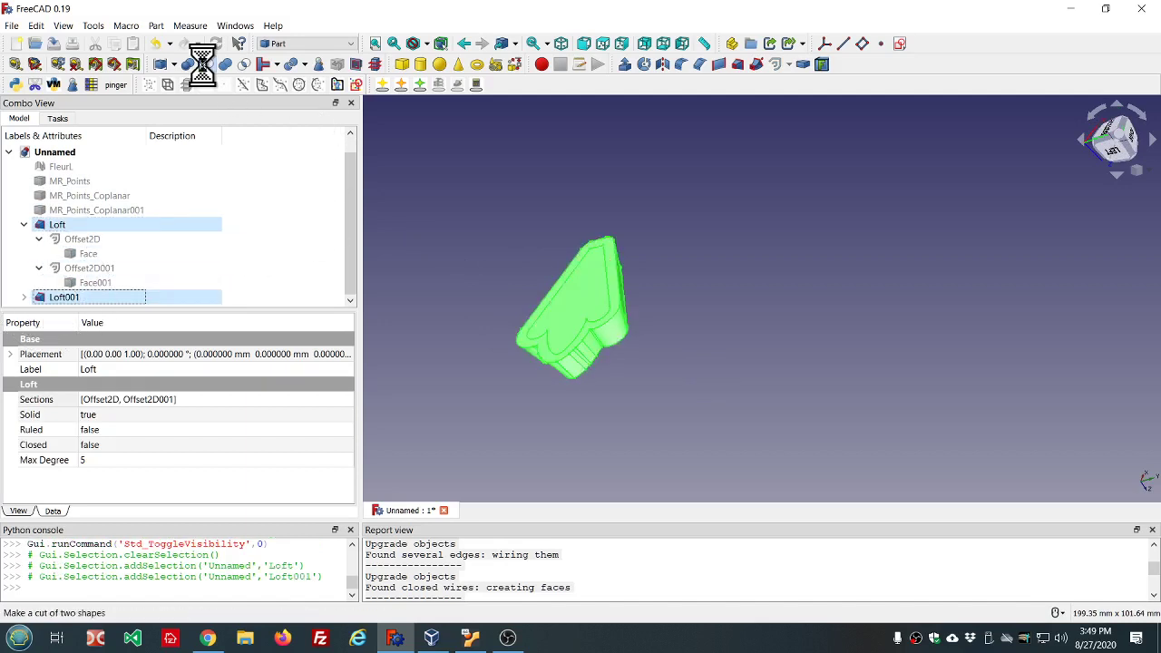
pyautogui.moveTo(508, 196)
pyautogui.mouseDown(button='middle')
pyautogui.moveTo(560, 220)
pyautogui.moveTo(527, 210)
pyautogui.mouseUp(button='middle')
pyautogui.moveTo(658, 327); pyautogui.dragTo(681, 178, button='middle')
pyautogui.scroll(4, 625, 302)
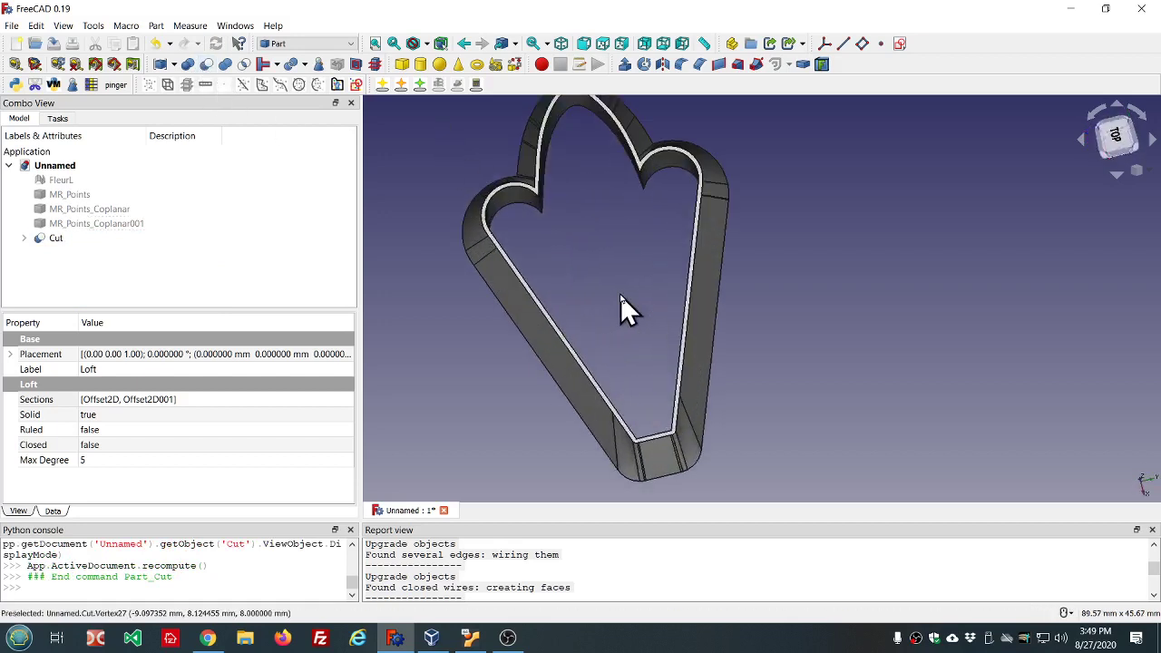
# Step: Turn on Refine for the Cut
pyautogui.click(56, 238)
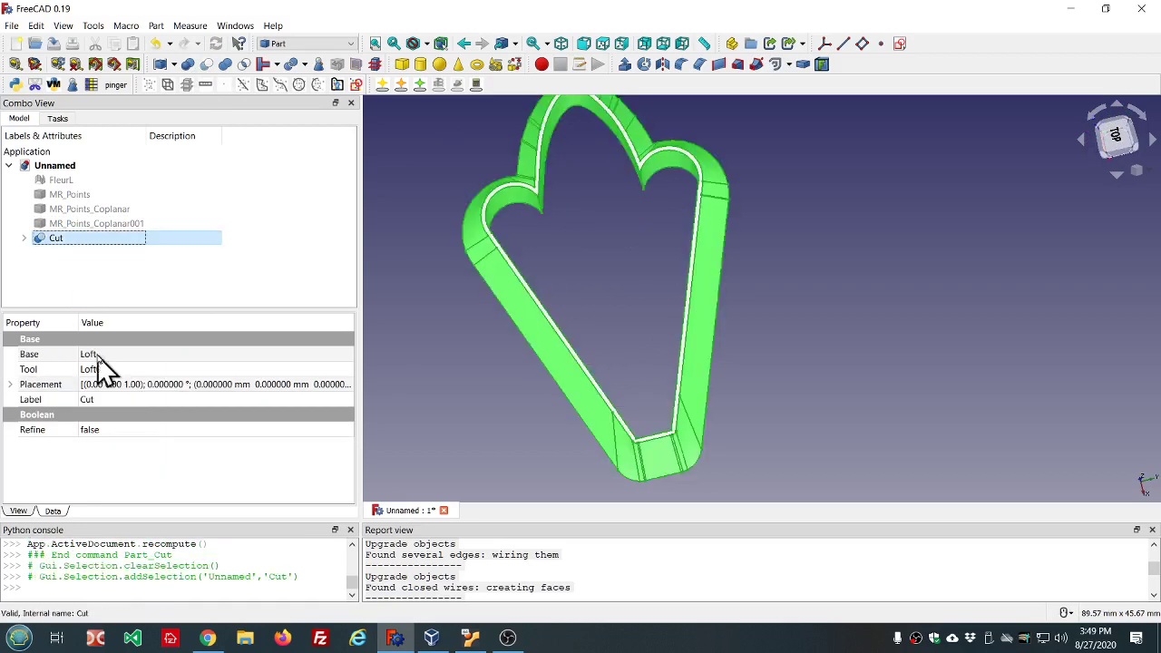
pyautogui.click(133, 432)
pyautogui.scroll(-1, 136, 435)
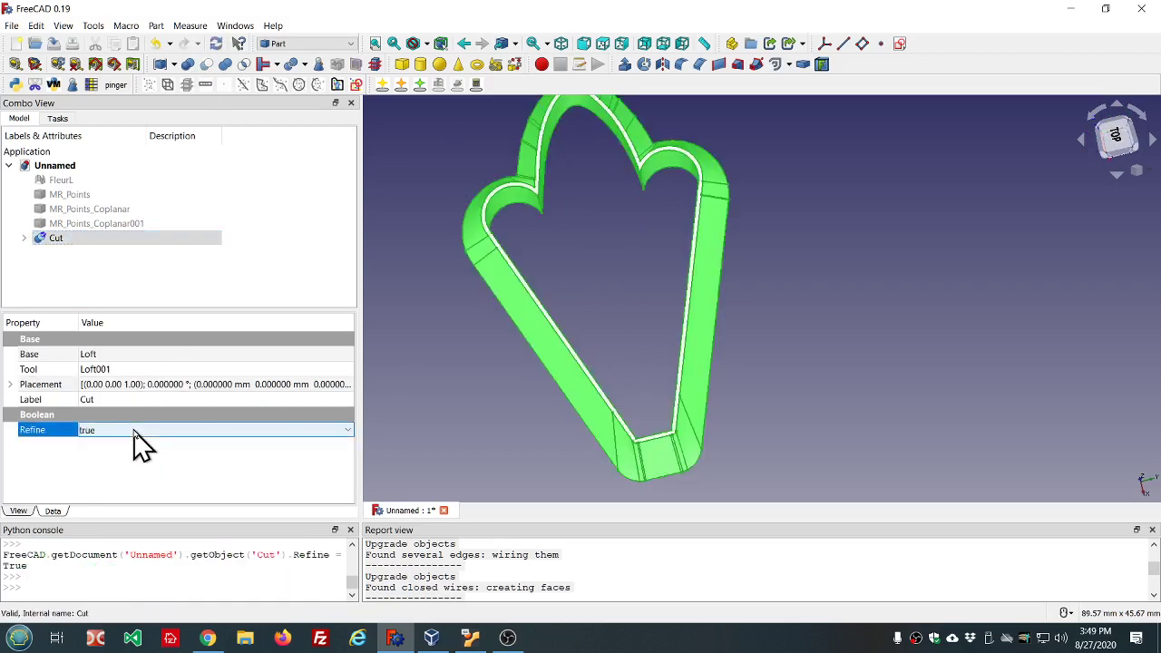
pyautogui.click(425, 404)
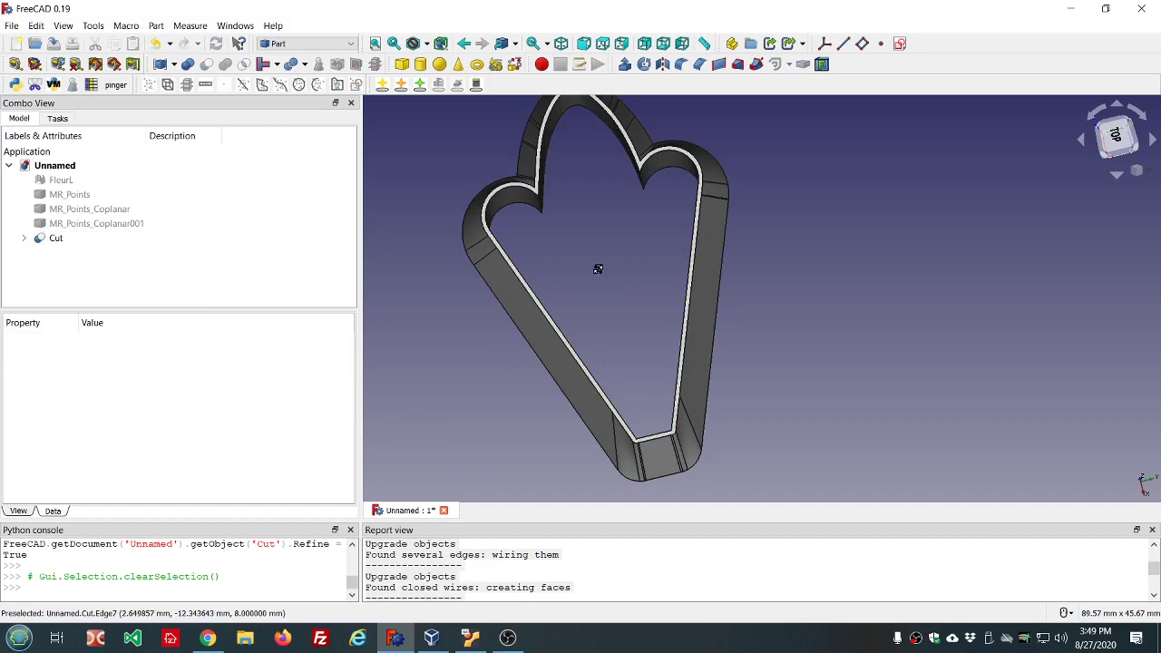
# Step: Run Check Geometry on the Cut solid
pyautogui.moveTo(599, 264); pyautogui.dragTo(398, 253, button='middle')
pyautogui.click(60, 239)
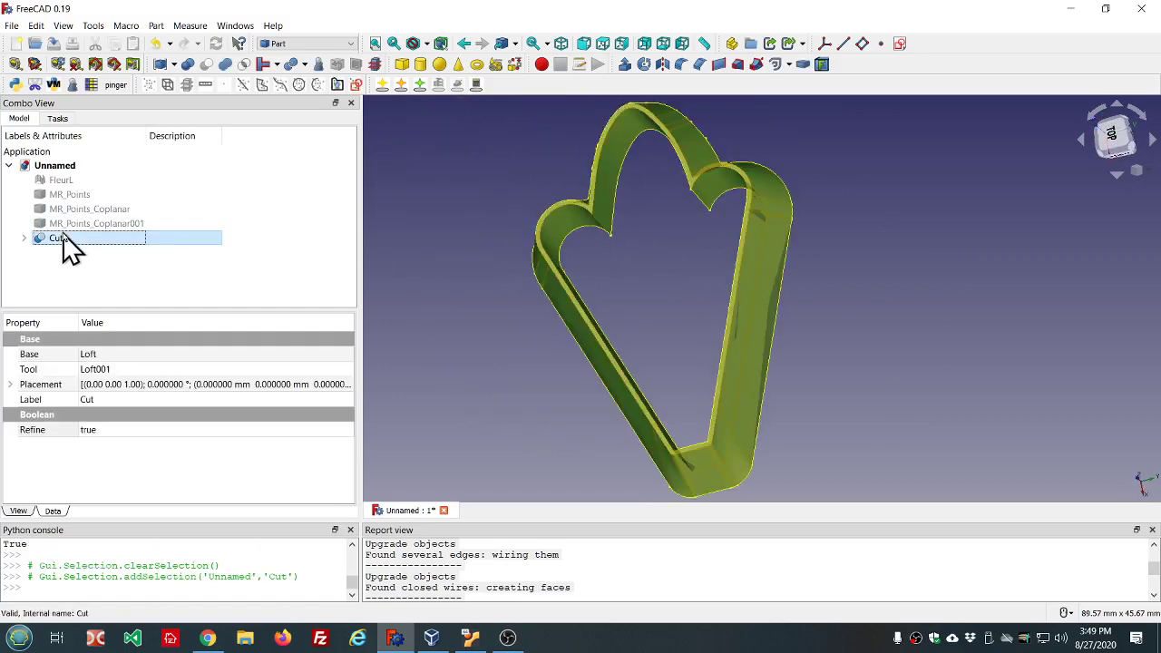
pyautogui.click(319, 63)
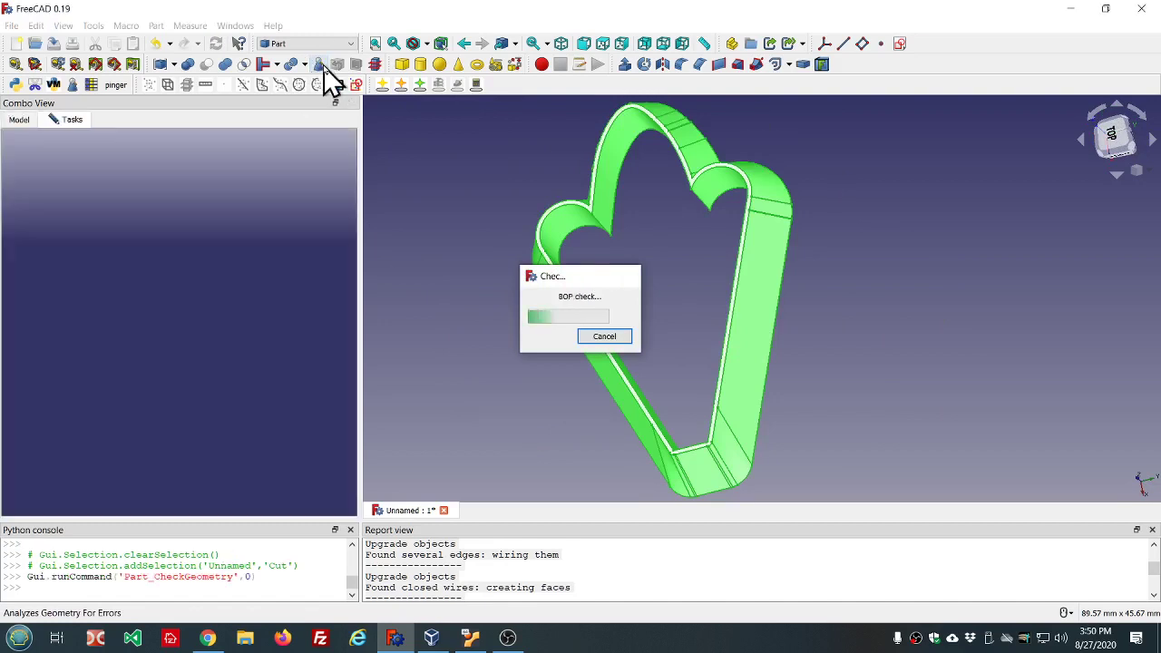
# Step: Locate and inspect the reported Edge53 error on the model
pyautogui.click(243, 220)
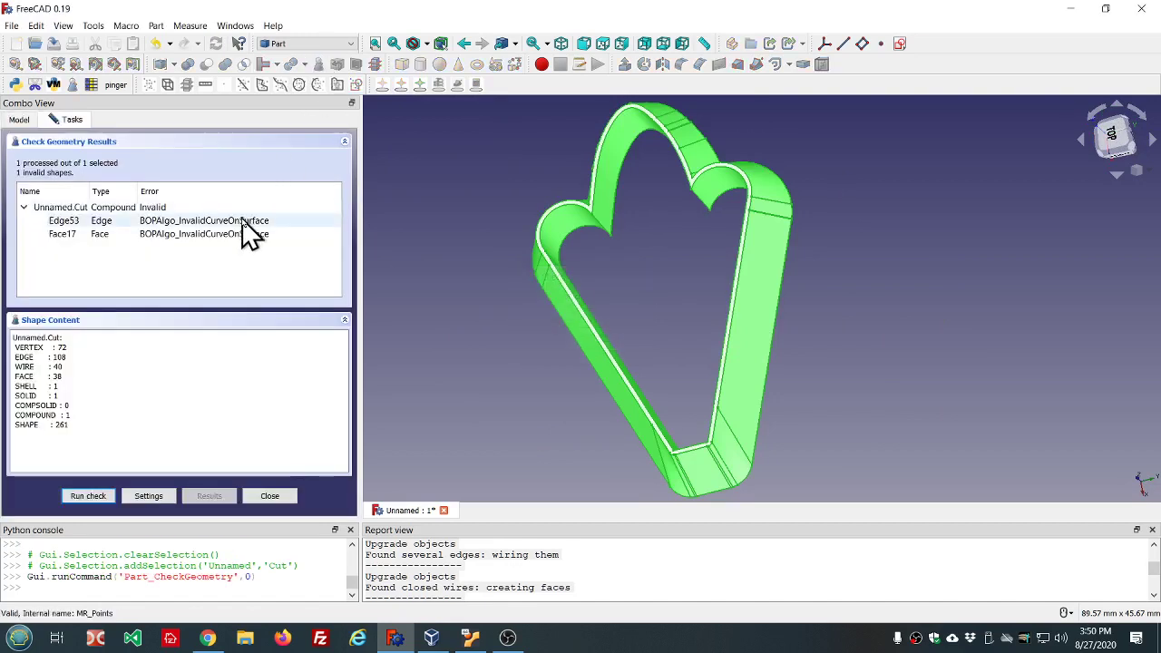
pyautogui.moveTo(551, 164); pyautogui.dragTo(765, 363, button='middle')
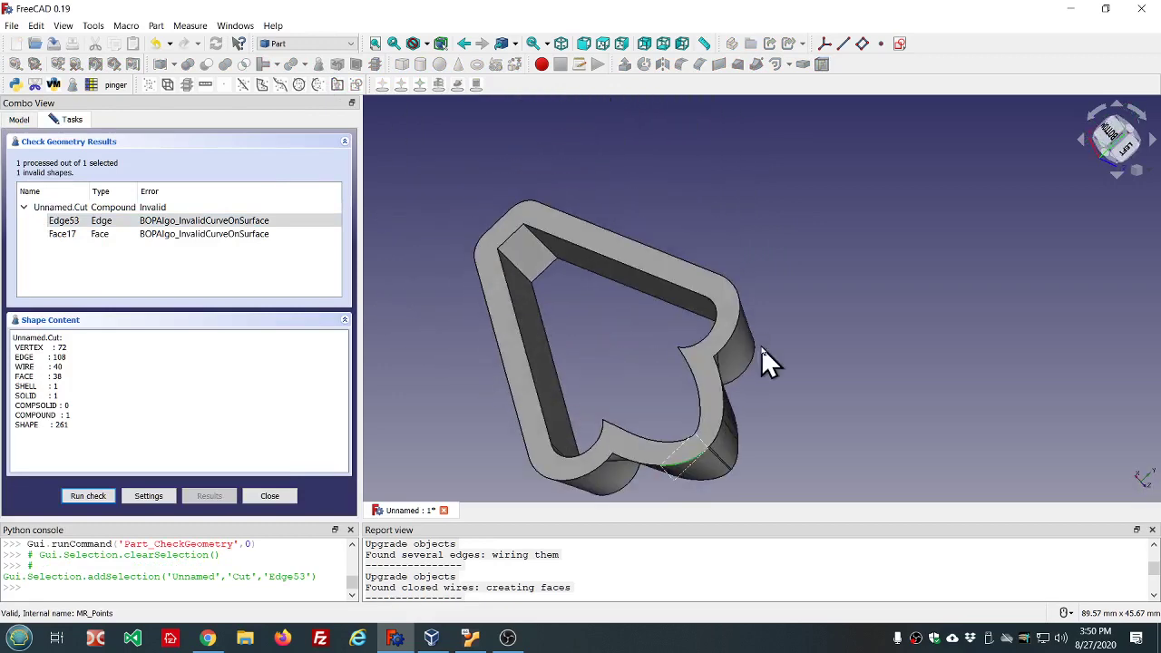
pyautogui.scroll(5, 697, 460)
pyautogui.scroll(3, 697, 460)
pyautogui.moveTo(726, 471); pyautogui.dragTo(783, 455, button='middle')
pyautogui.scroll(-3, 788, 456)
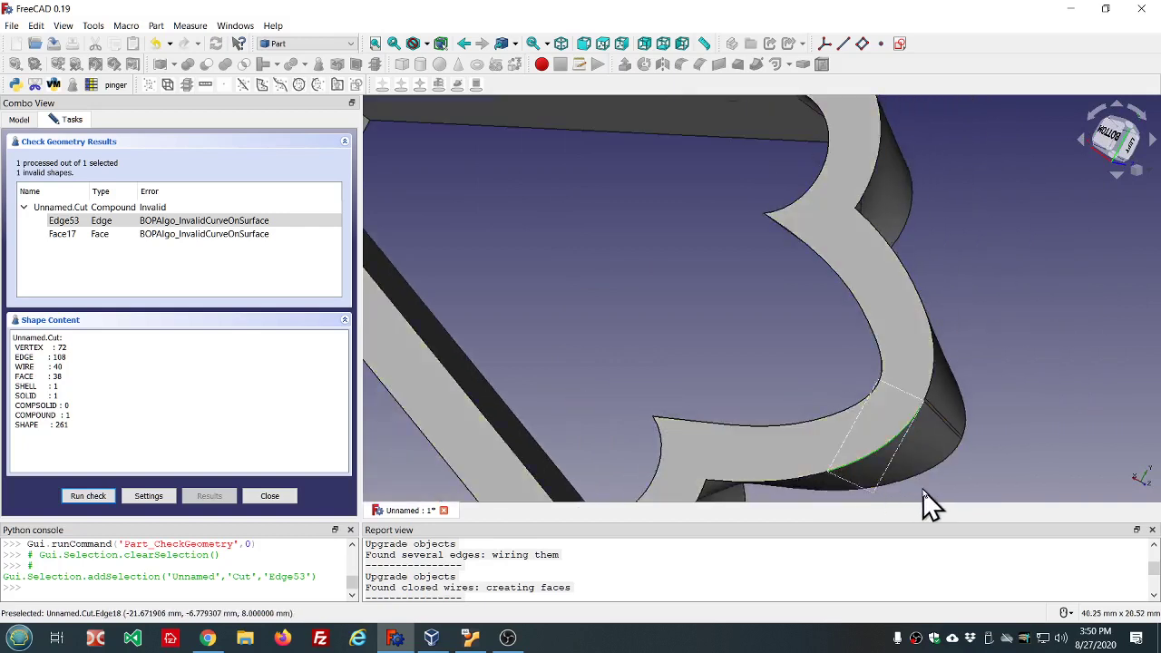
pyautogui.scroll(3, 1008, 468)
pyautogui.moveTo(1008, 468); pyautogui.dragTo(1049, 447, button='middle')
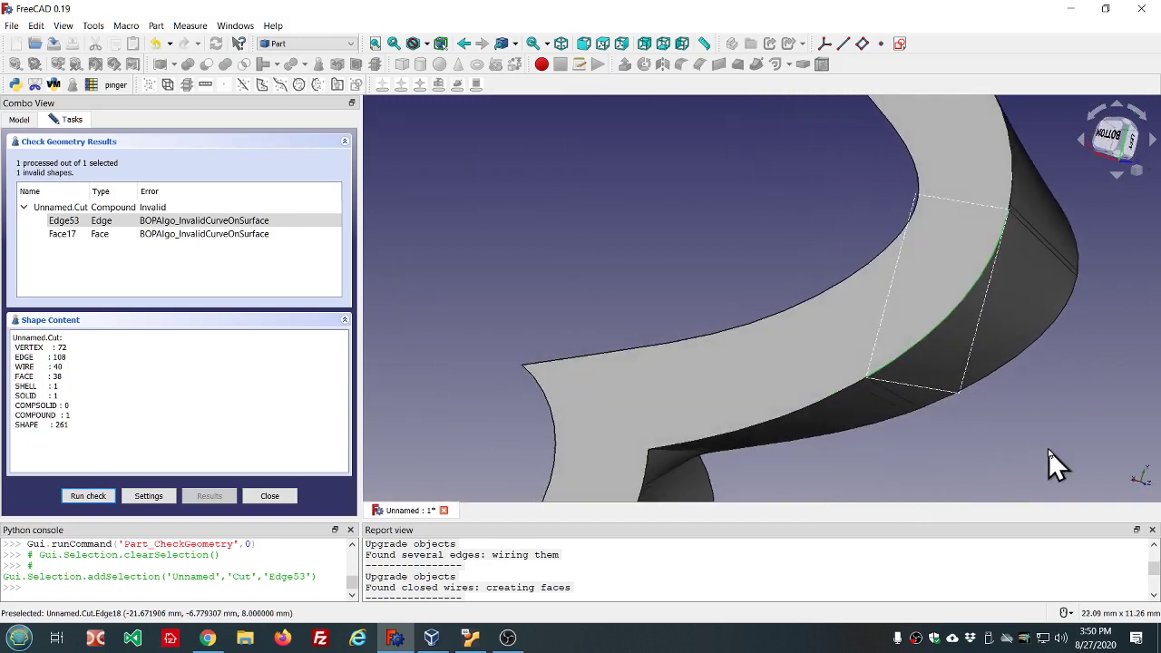
# Step: Inspect the Face17 error, close the check results, and switch to Mesh Design
pyautogui.click(234, 236)
pyautogui.scroll(5, 565, 201)
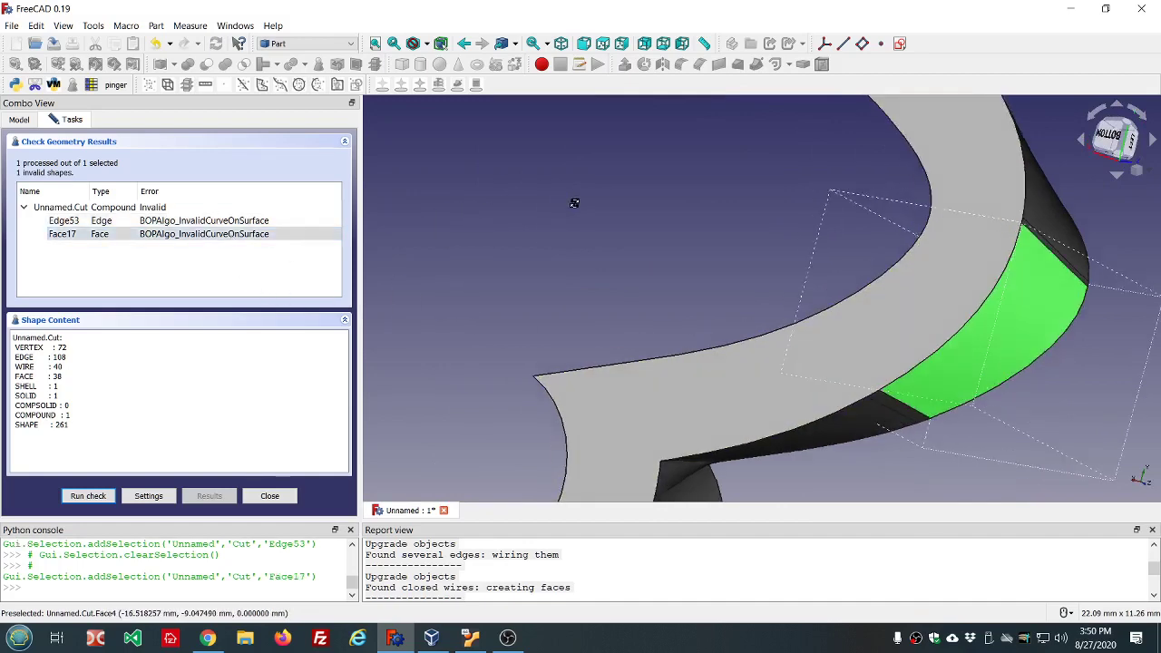
pyautogui.scroll(-6, 563, 198)
pyautogui.scroll(-4, 561, 201)
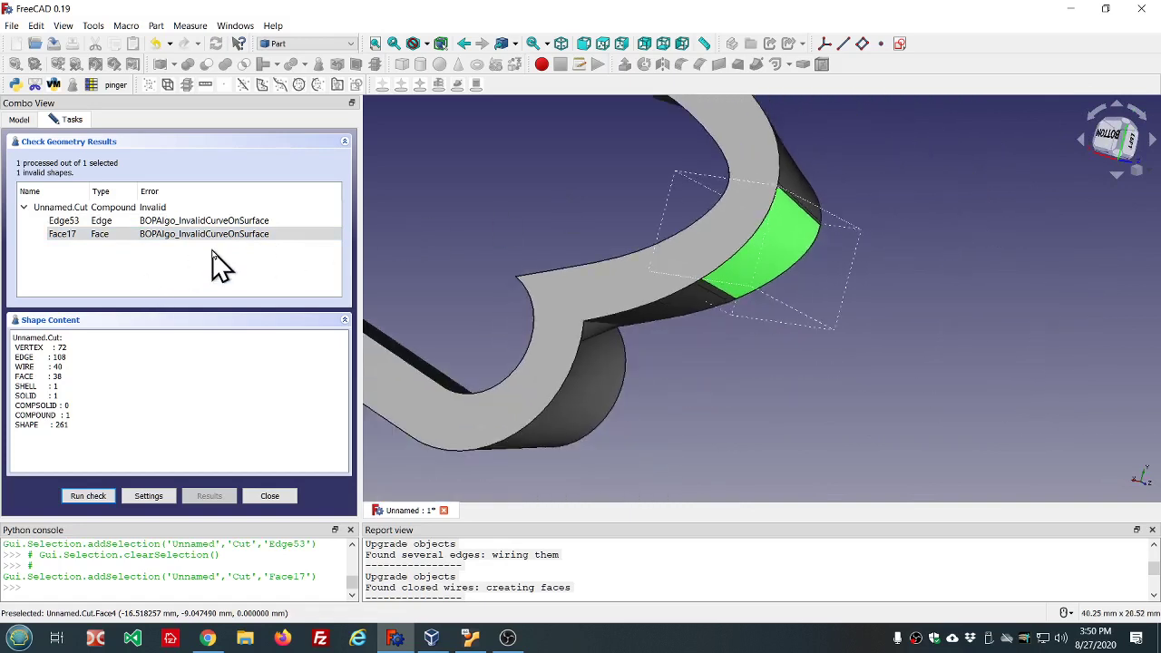
pyautogui.click(271, 496)
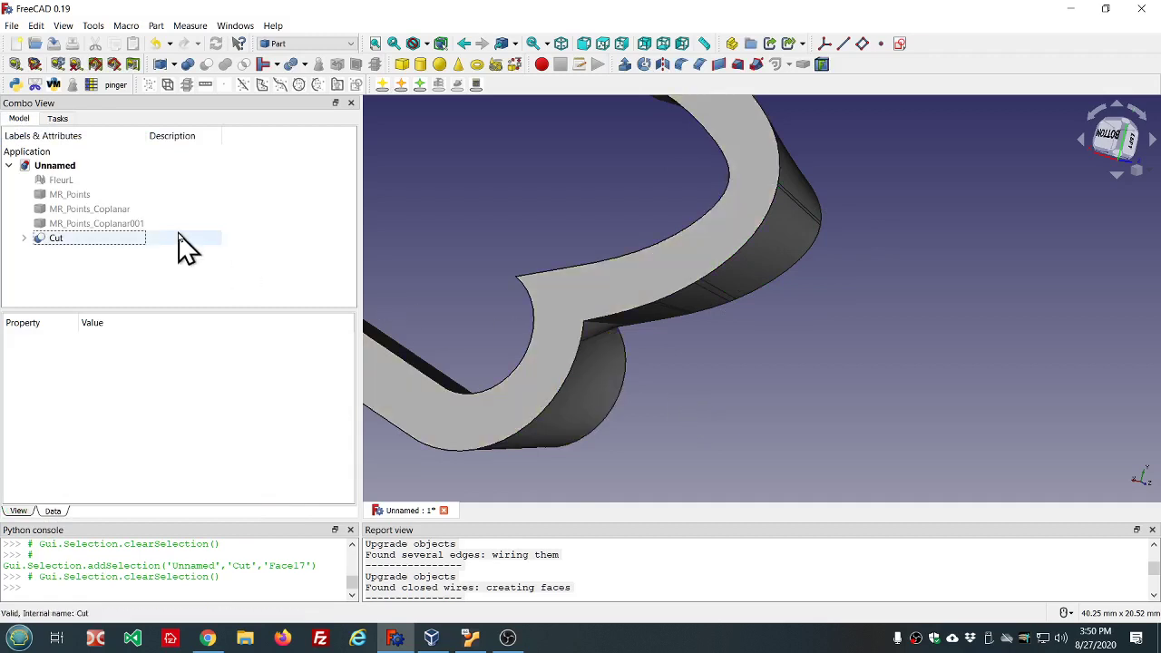
pyautogui.click(344, 46)
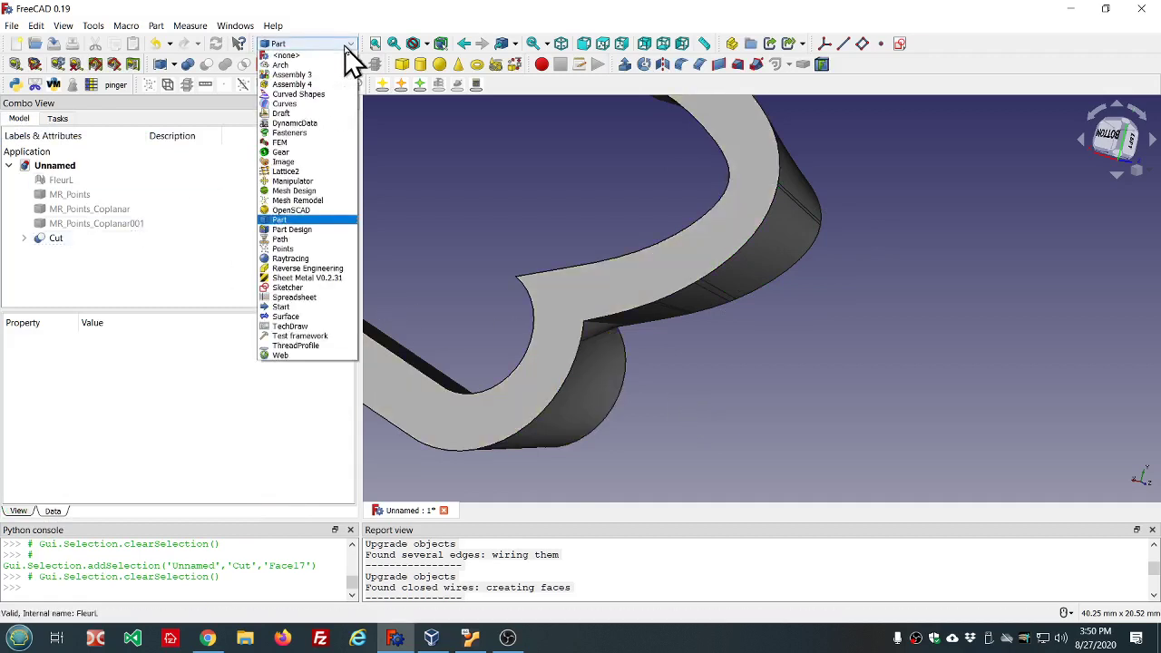
pyautogui.click(328, 192)
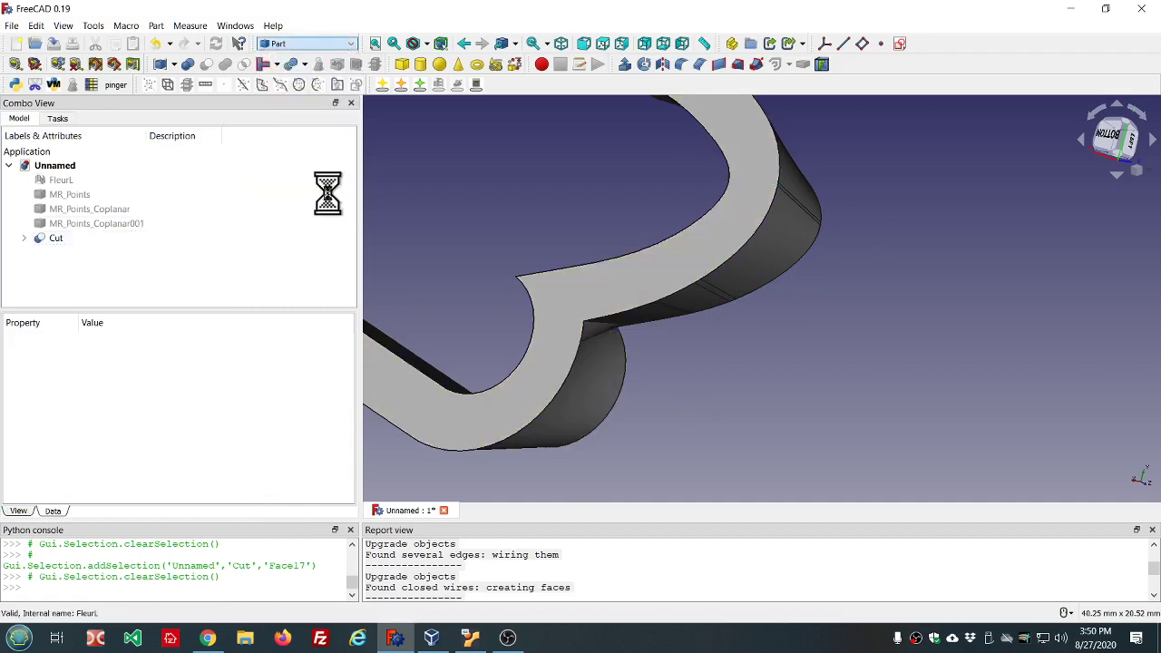
# Step: Create a mesh from the Cut solid and hide the original Cut
pyautogui.click(64, 239)
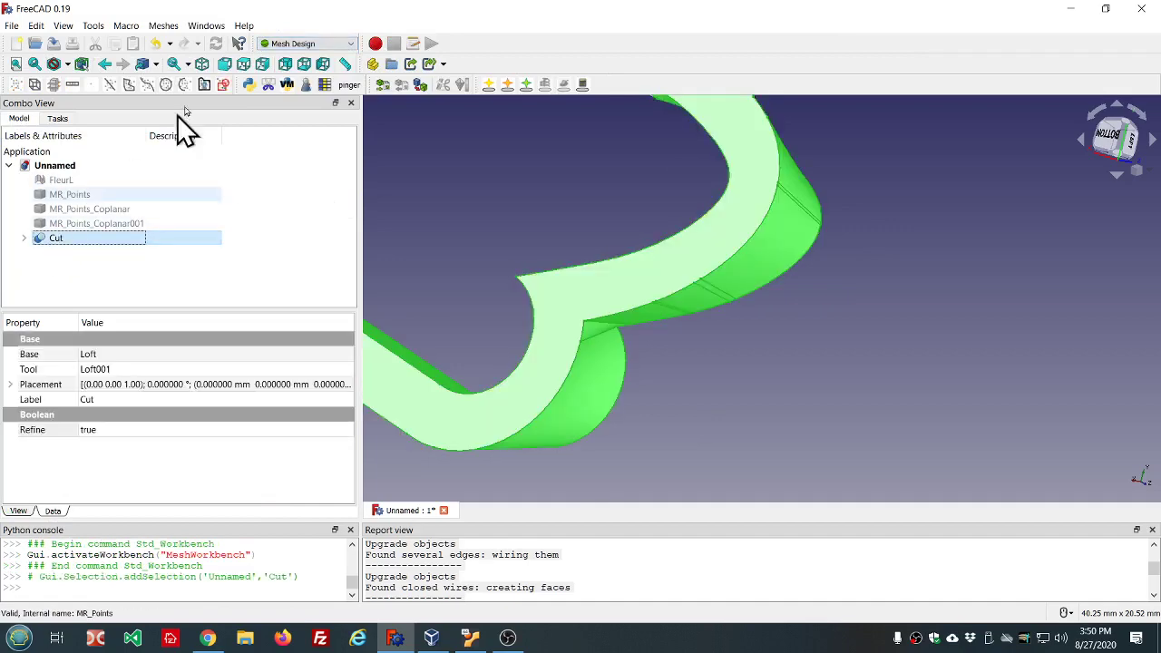
pyautogui.click(180, 26)
pyautogui.click(210, 75)
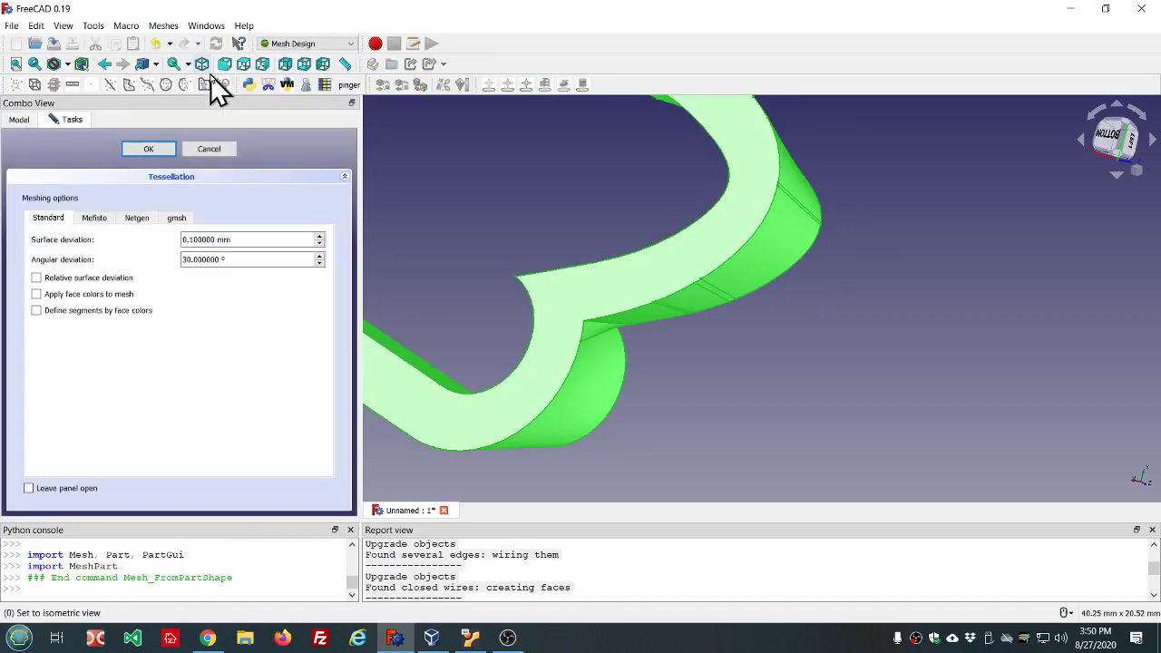
pyautogui.click(148, 152)
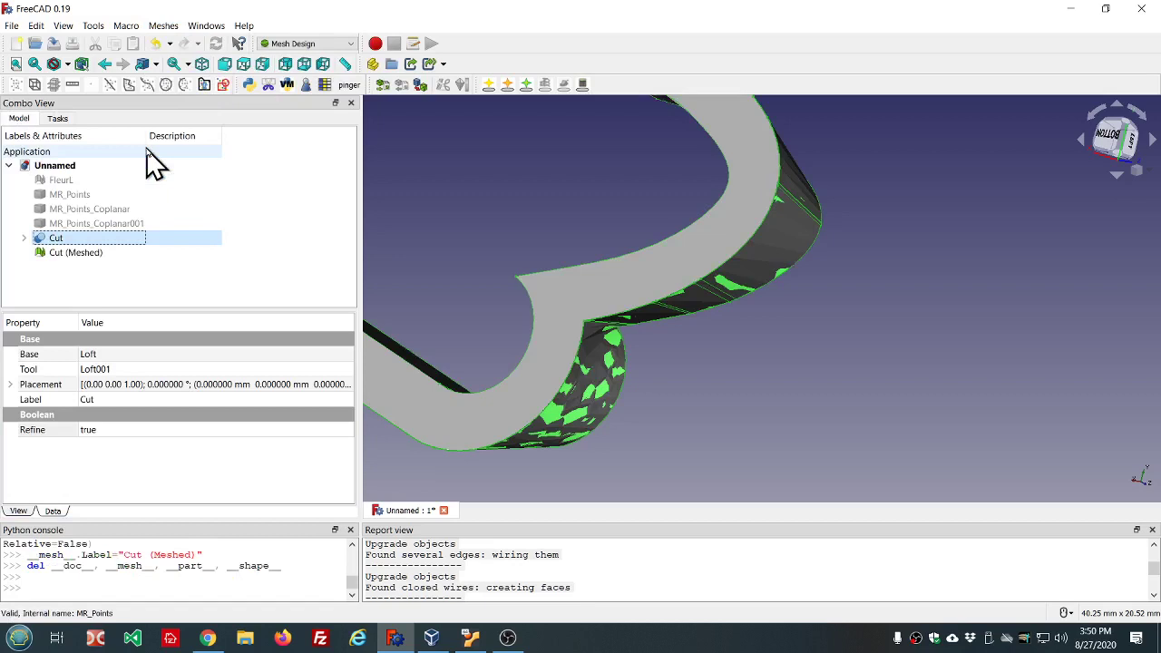
pyautogui.press('space')
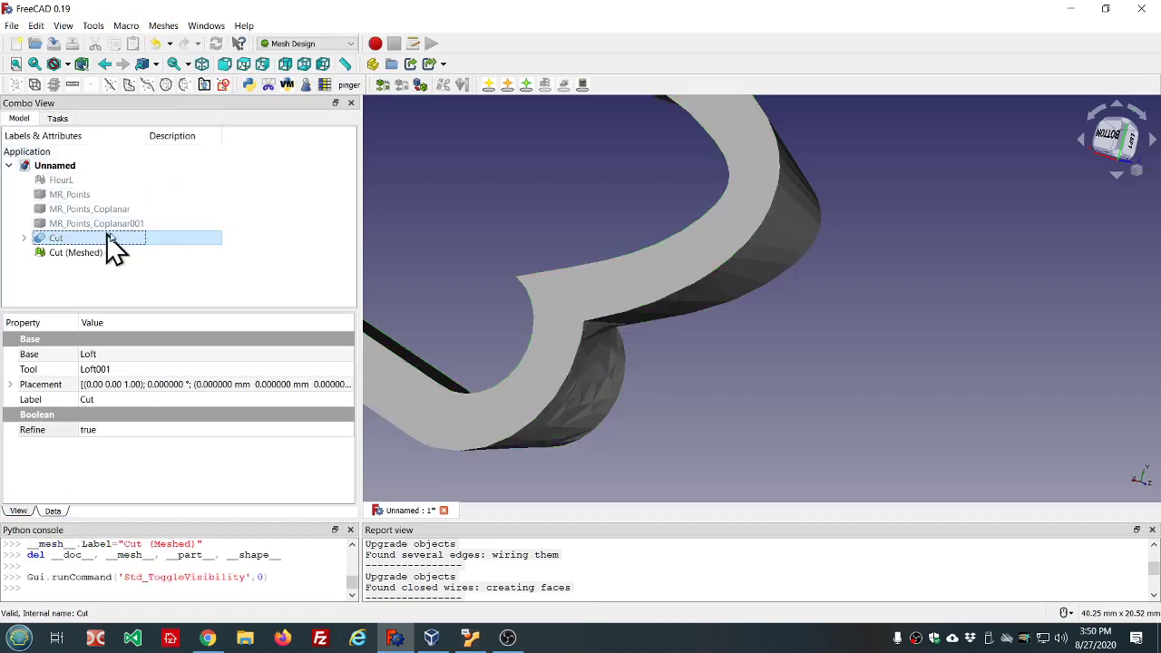
pyautogui.click(90, 252)
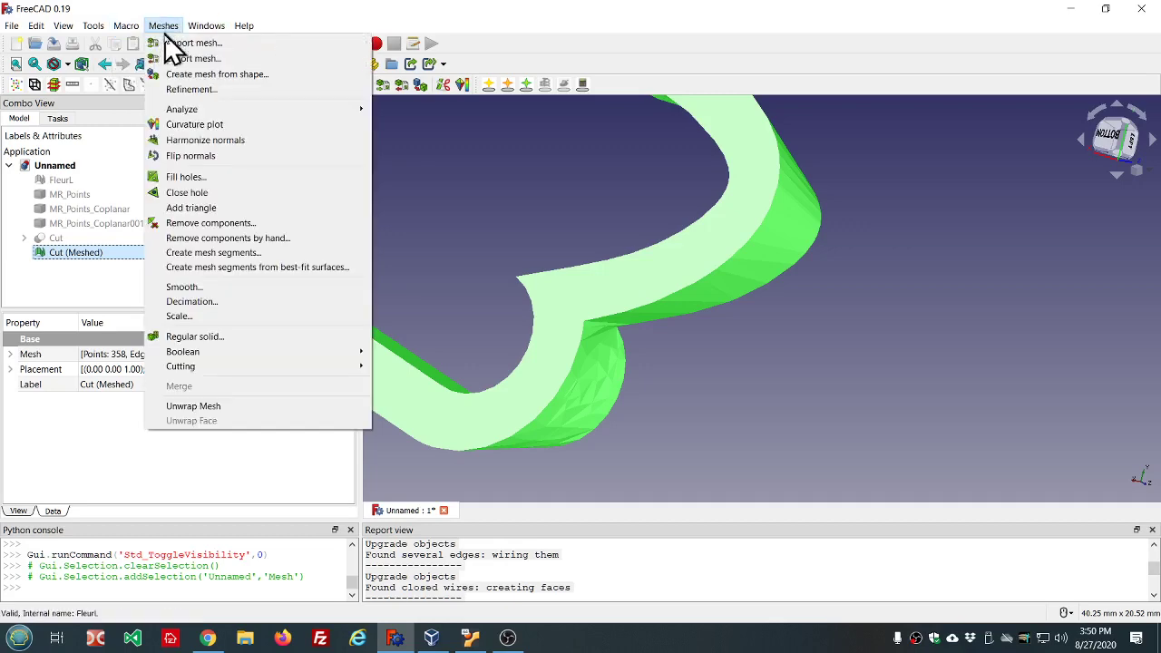
# Step: Evaluate the Cut (Meshed) mesh with Analyze all, revealing 7 folds on surface
pyautogui.moveTo(274, 113)
pyautogui.click(413, 110)
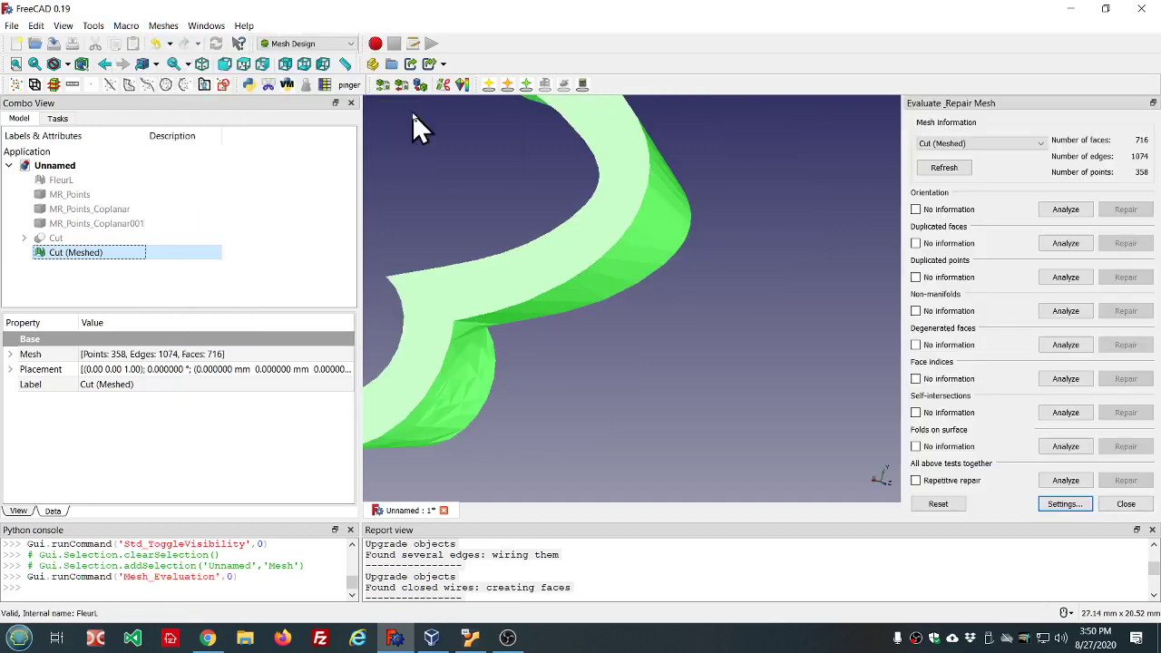
pyautogui.click(1066, 481)
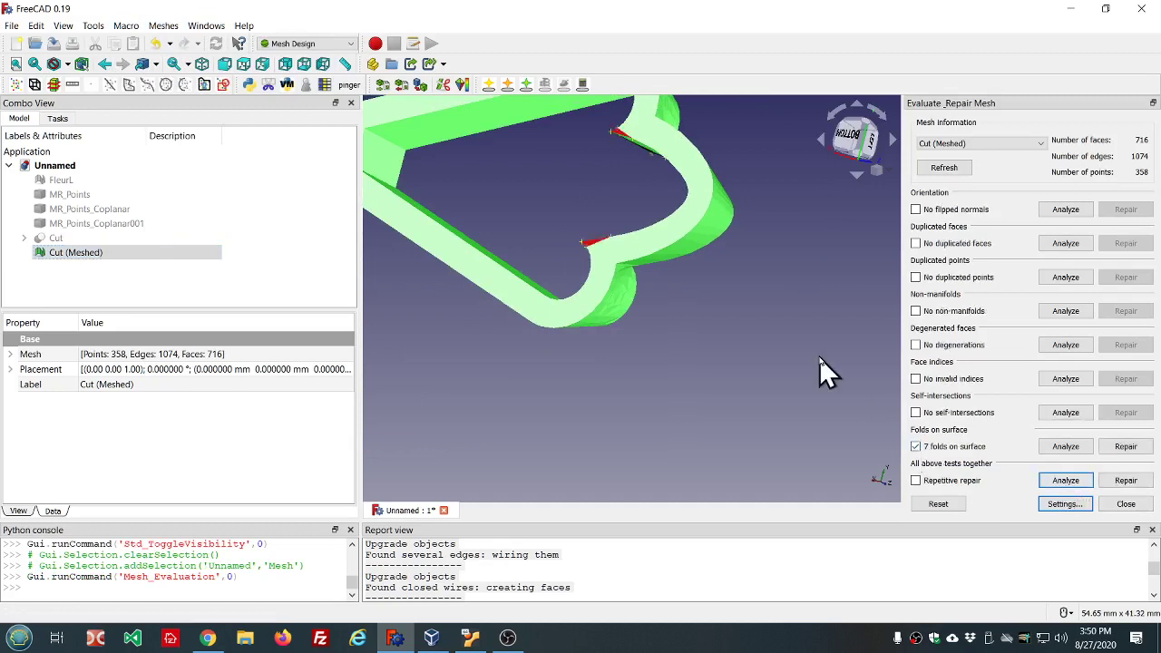
pyautogui.moveTo(778, 342); pyautogui.dragTo(522, 199, button='middle')
pyautogui.press('2')
pyautogui.scroll(3, 575, 363)
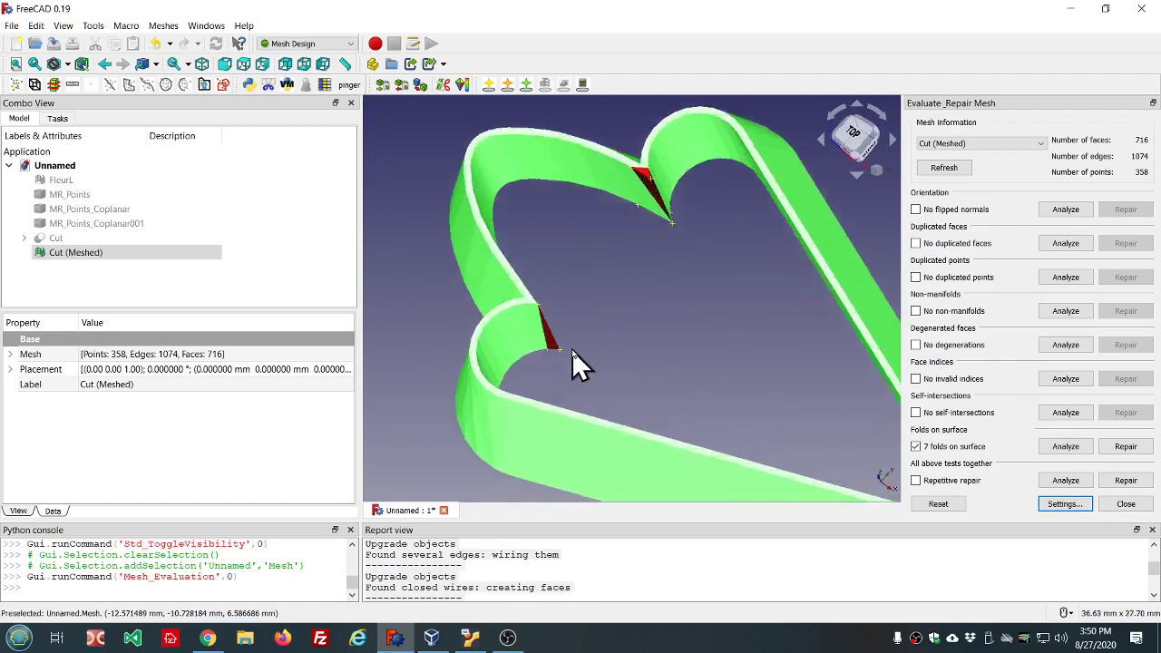
pyautogui.scroll(3, 531, 323)
pyautogui.scroll(-4, 545, 322)
pyautogui.scroll(4, 639, 199)
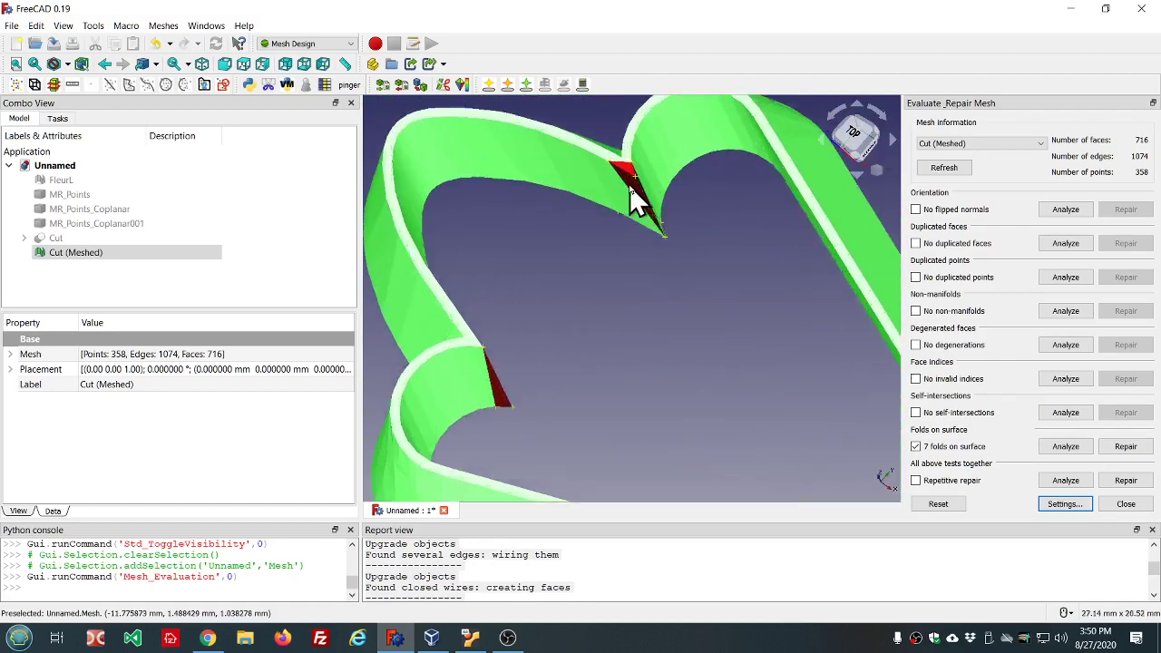
pyautogui.scroll(-3, 638, 194)
pyautogui.scroll(-4, 636, 246)
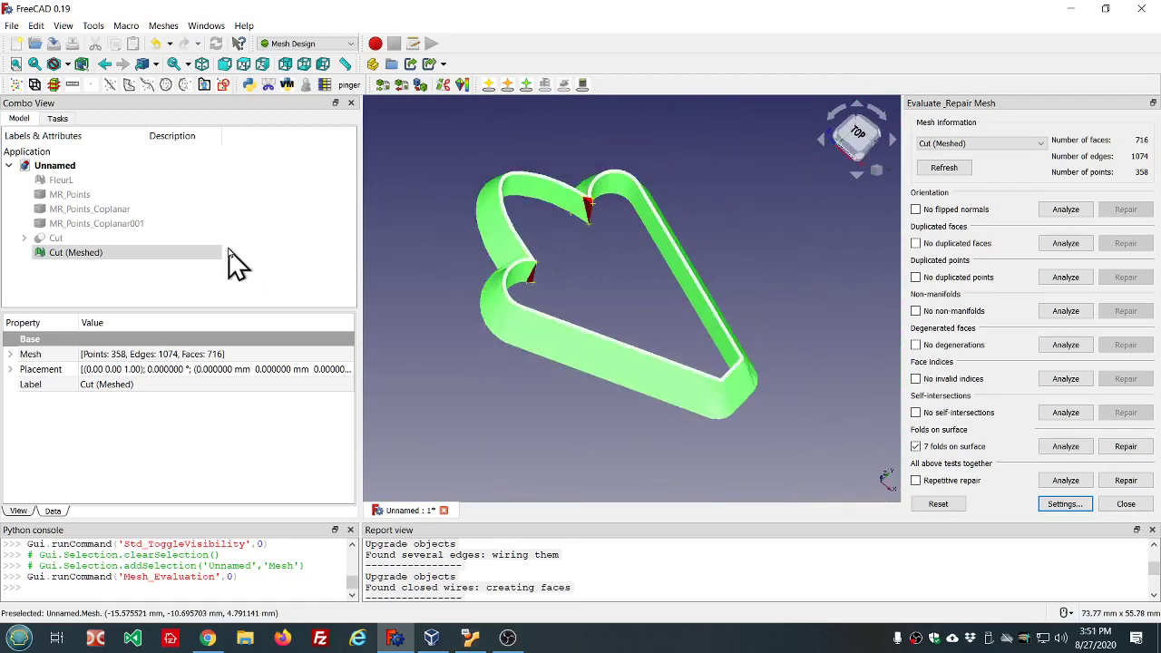
pyautogui.click(103, 255)
# Step: Delete the Cut (Meshed) mesh, show Cut again, and return to the Part workbench
pyautogui.press('Delete')
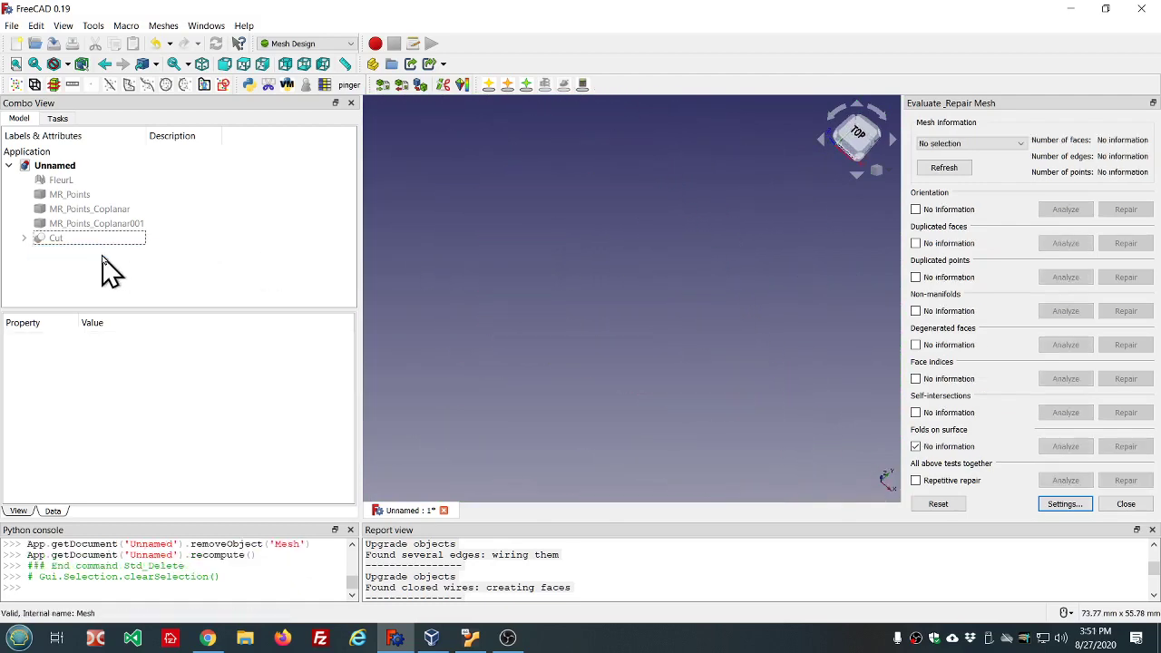
pyautogui.click(66, 241)
pyautogui.press('space')
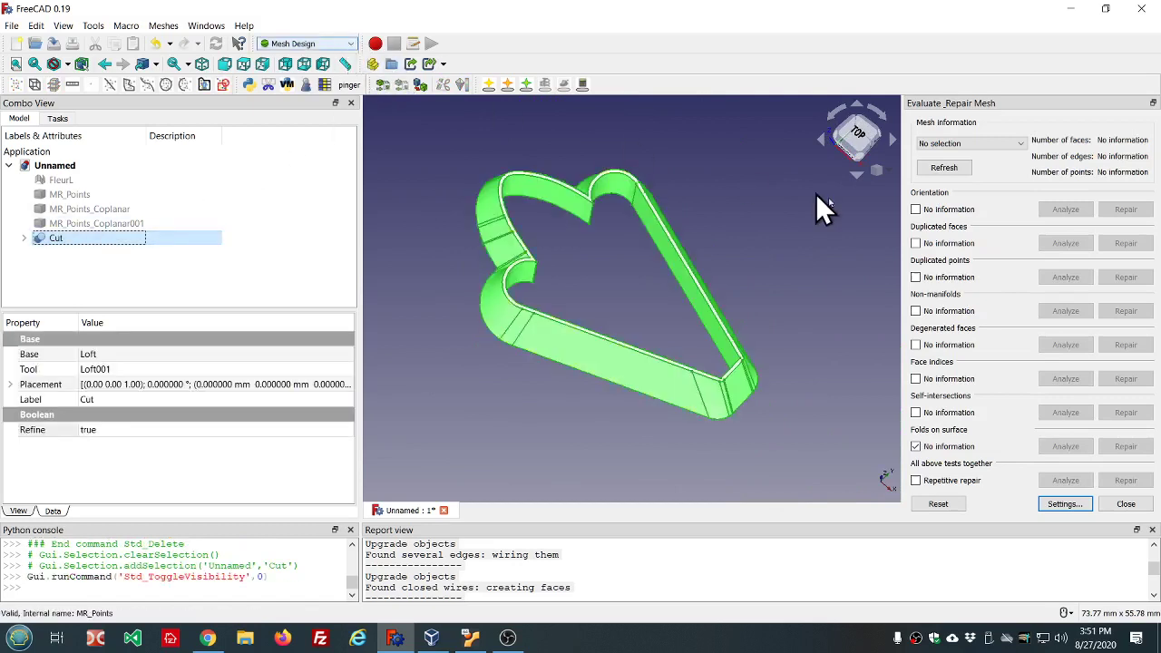
pyautogui.click(1126, 503)
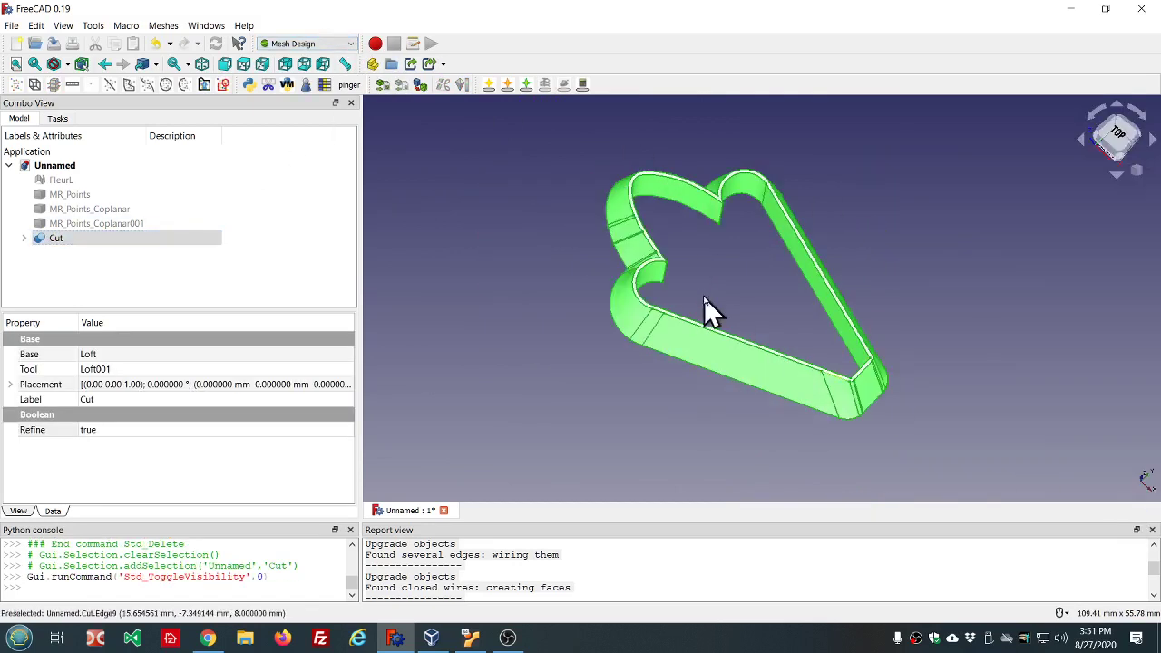
pyautogui.click(301, 45)
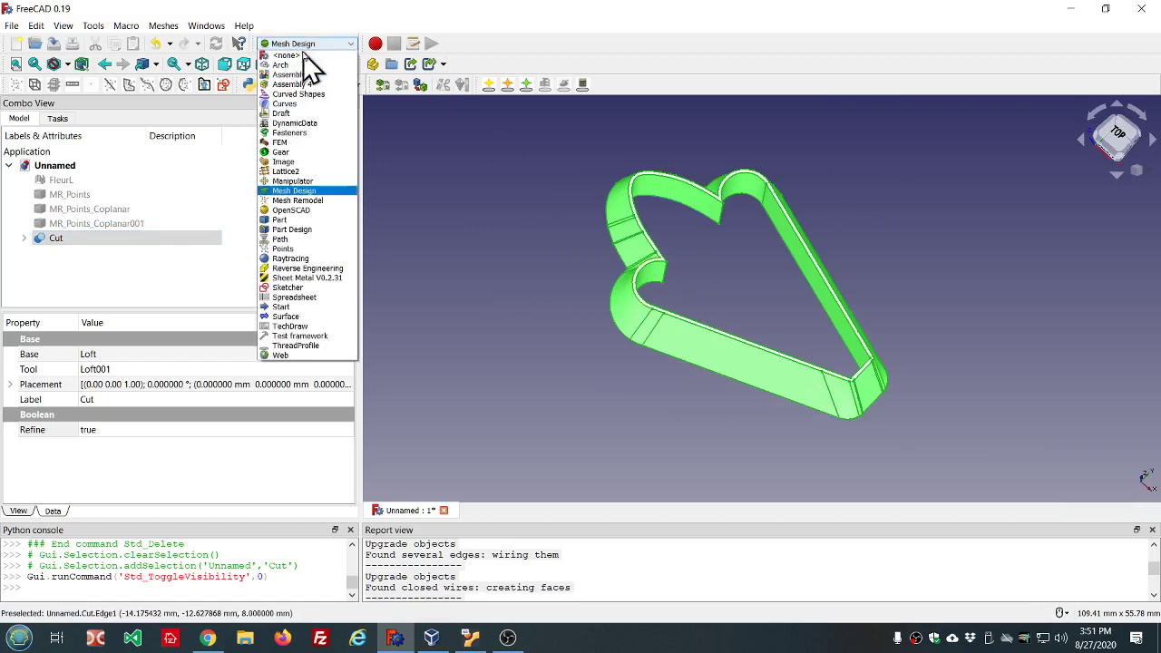
pyautogui.click(321, 226)
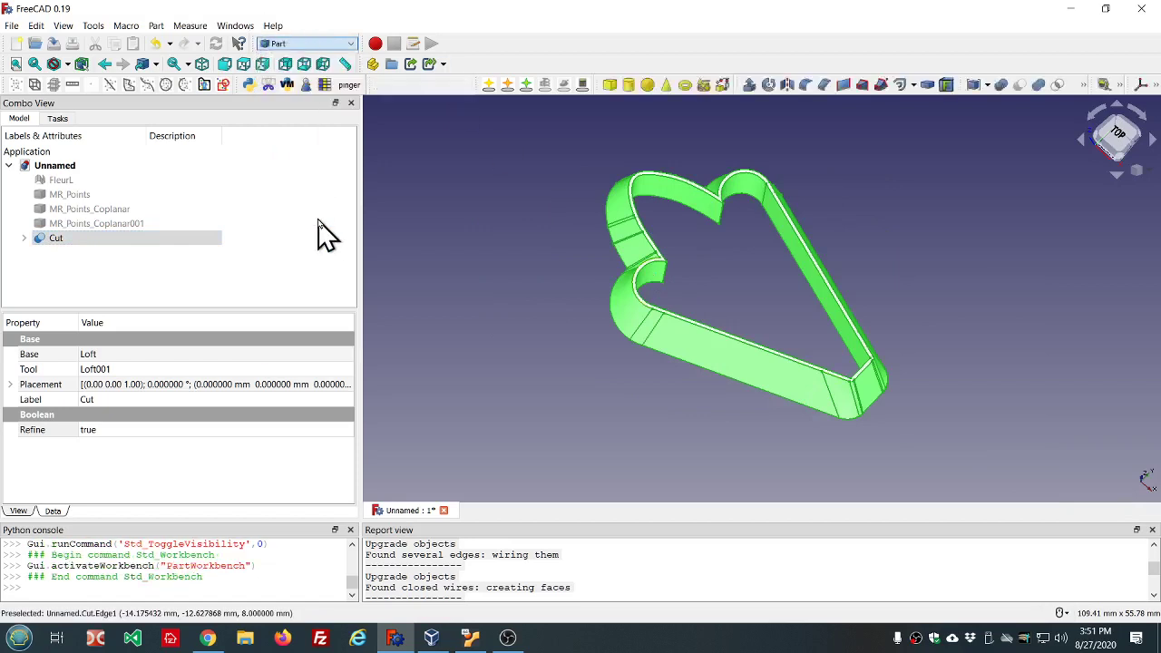
# Step: Chamfer Edge103 and Edge105 of the Cut solid
pyautogui.click(668, 274)
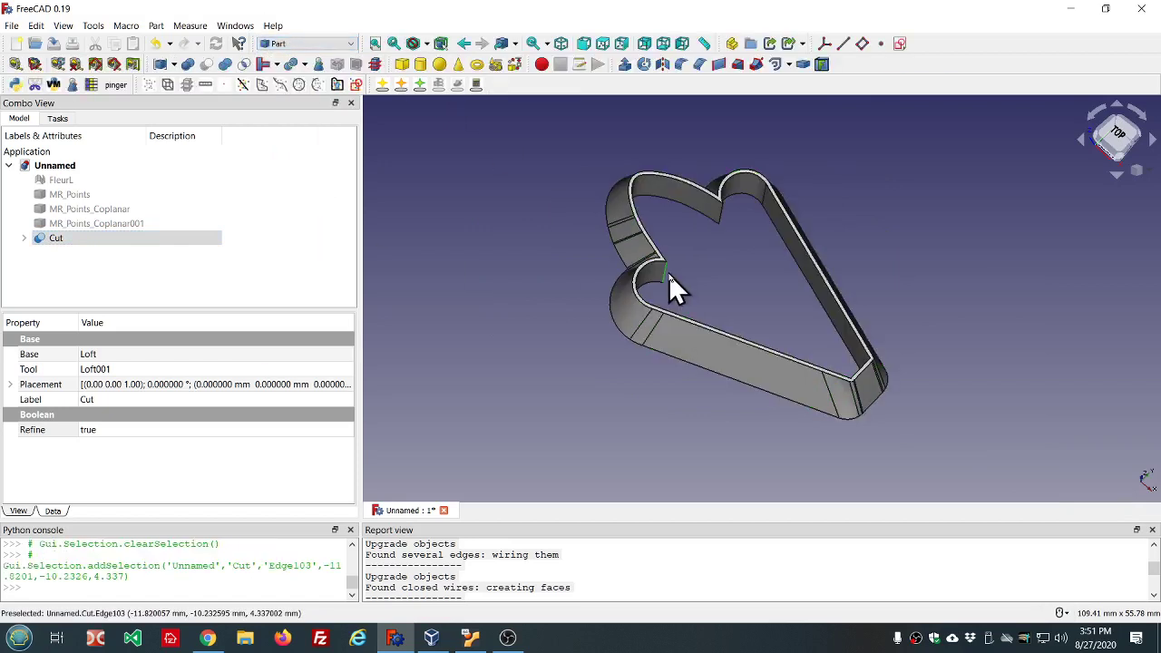
pyautogui.keyDown('ctrl'); pyautogui.click(721, 216); pyautogui.keyUp('ctrl')
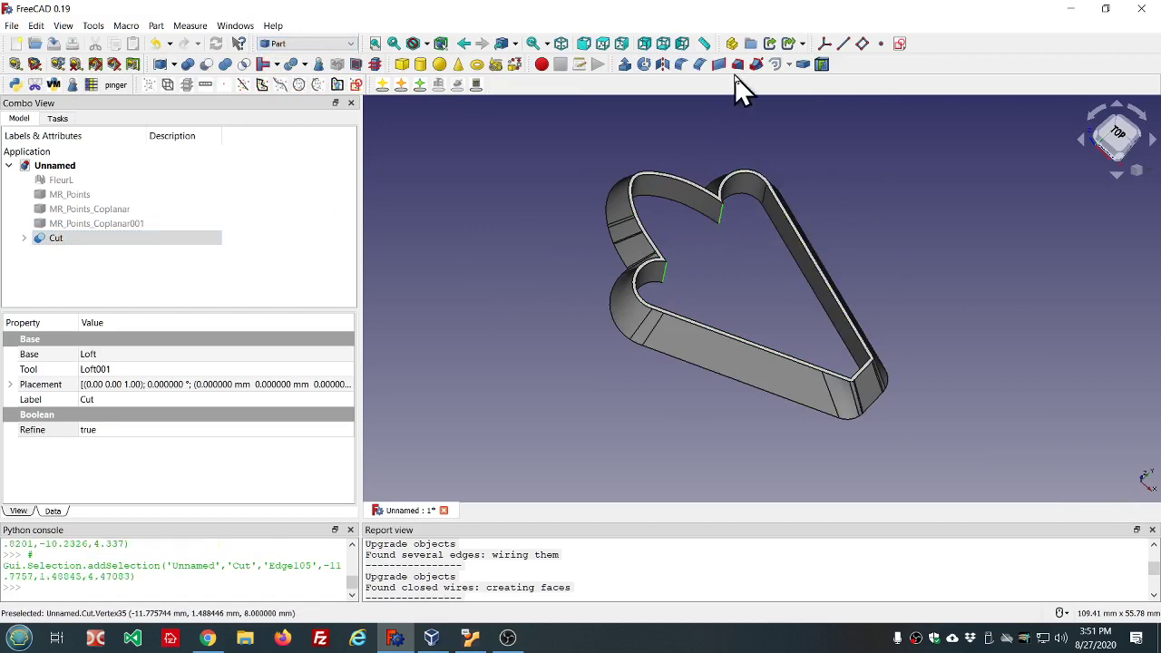
pyautogui.click(699, 68)
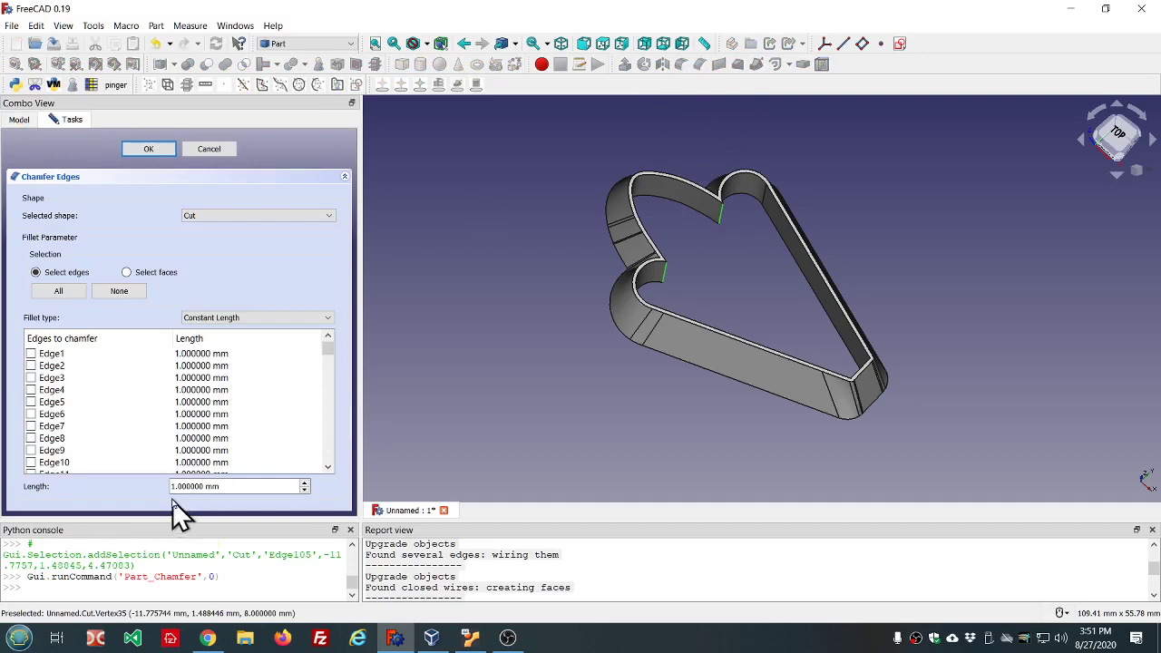
pyautogui.click(160, 150)
# Step: Edit the Chamfer to set its length to 0.25 mm
pyautogui.scroll(5, 711, 201)
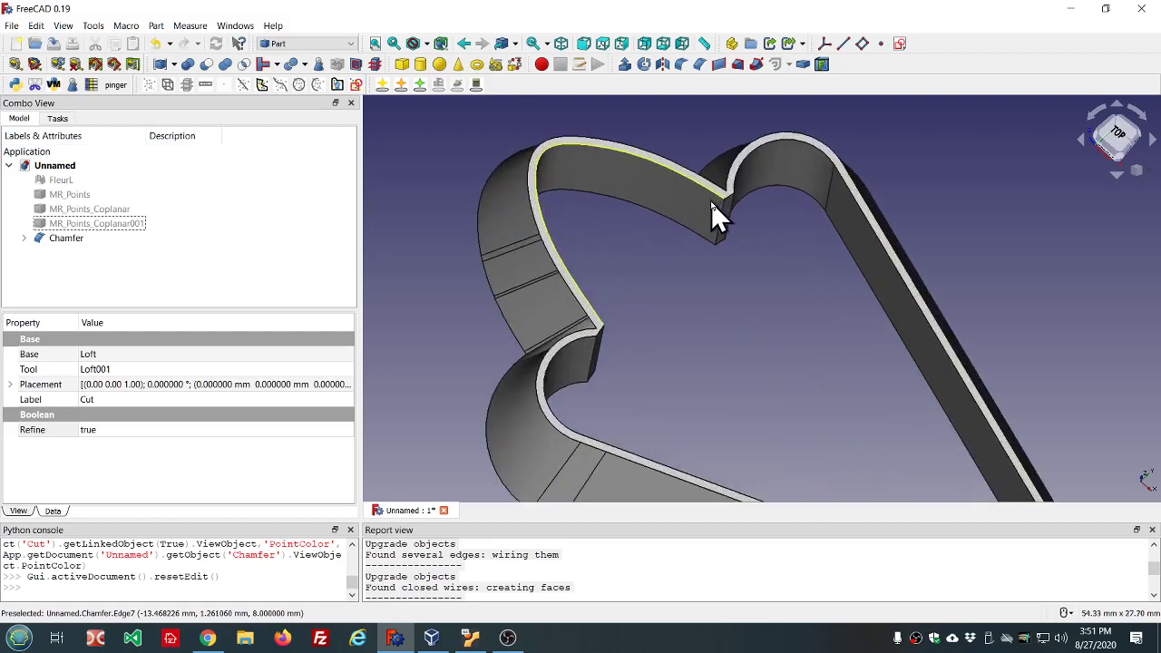
pyautogui.scroll(-5, 622, 354)
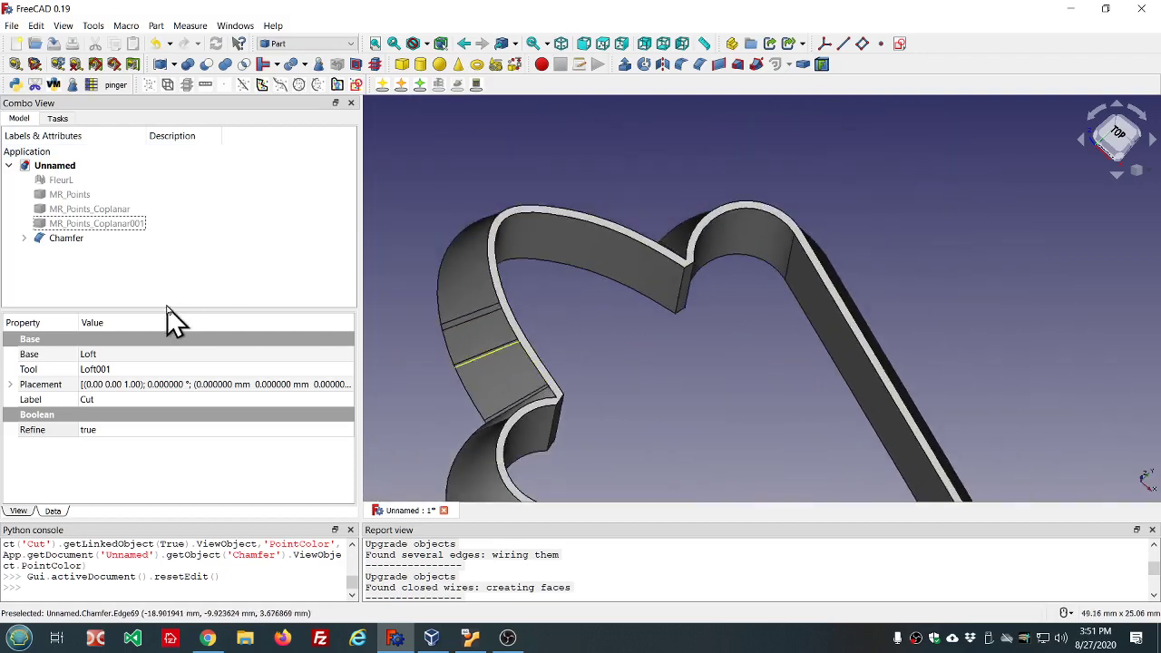
pyautogui.doubleClick(65, 237)
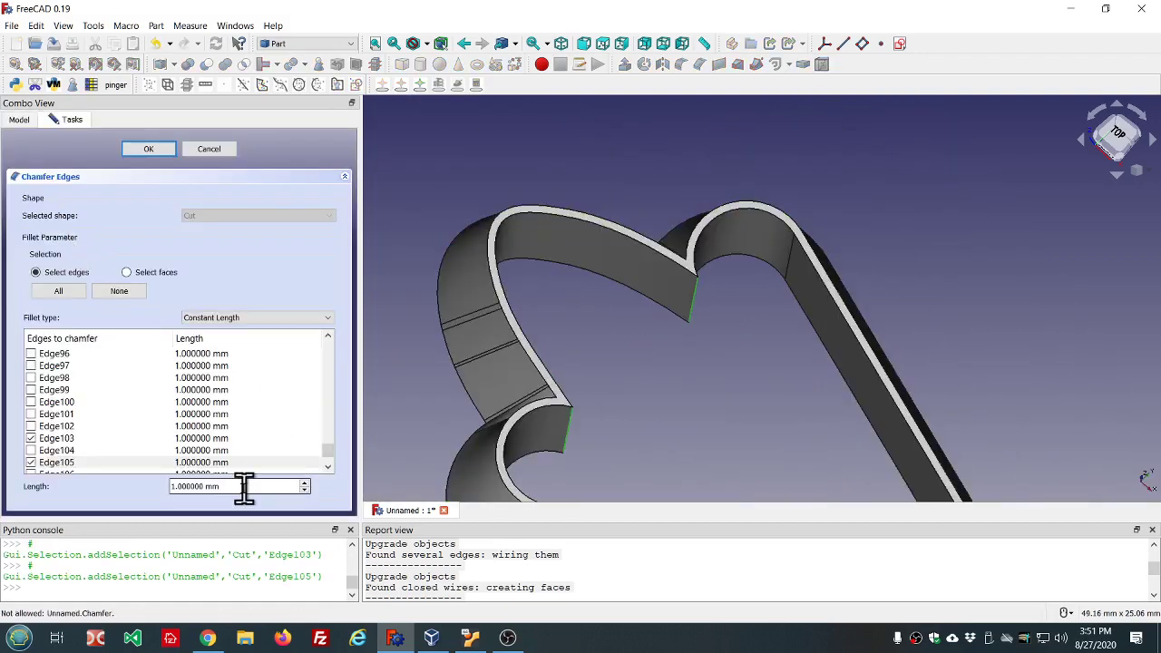
pyautogui.moveTo(252, 484); pyautogui.dragTo(94, 493)
pyautogui.write('0.25')
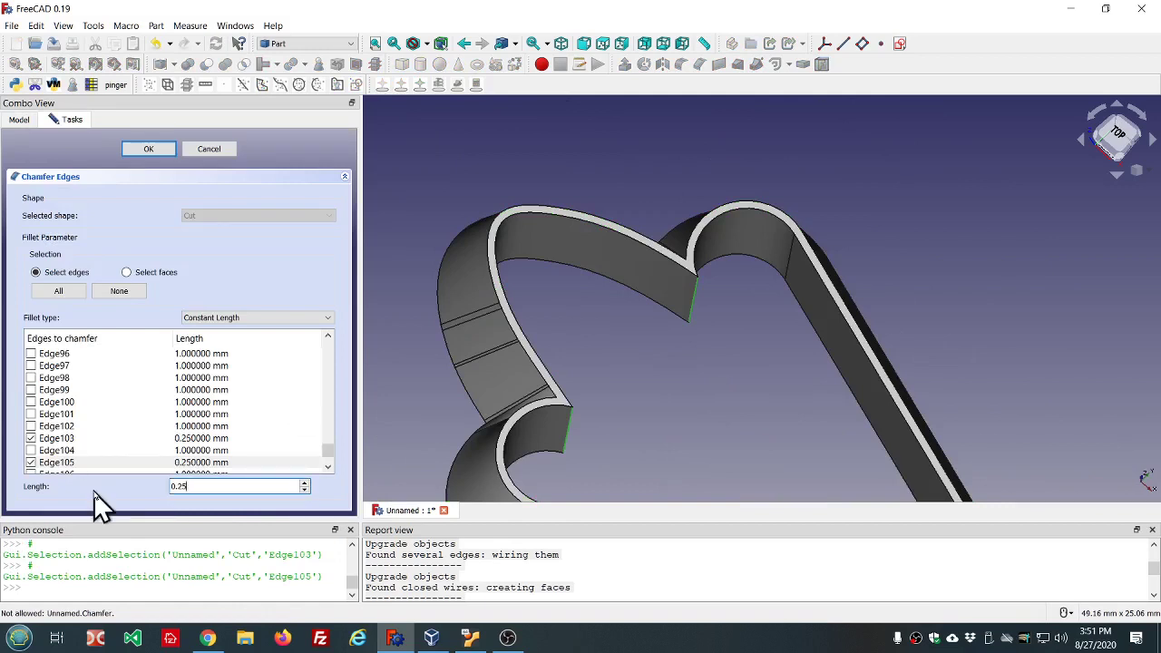
pyautogui.click(149, 149)
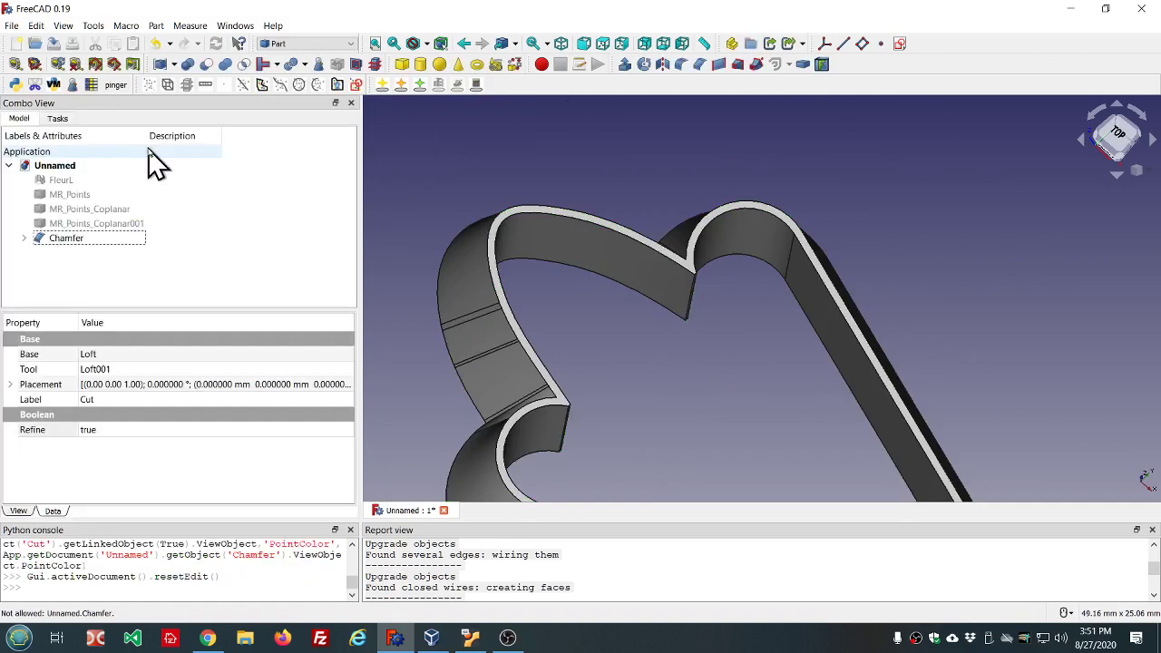
pyautogui.moveTo(603, 422); pyautogui.dragTo(549, 434, button='middle')
# Step: In Mesh Design, create a Chamfer (Meshed) mesh from the Chamfer solid with default tessellation
pyautogui.click(73, 239)
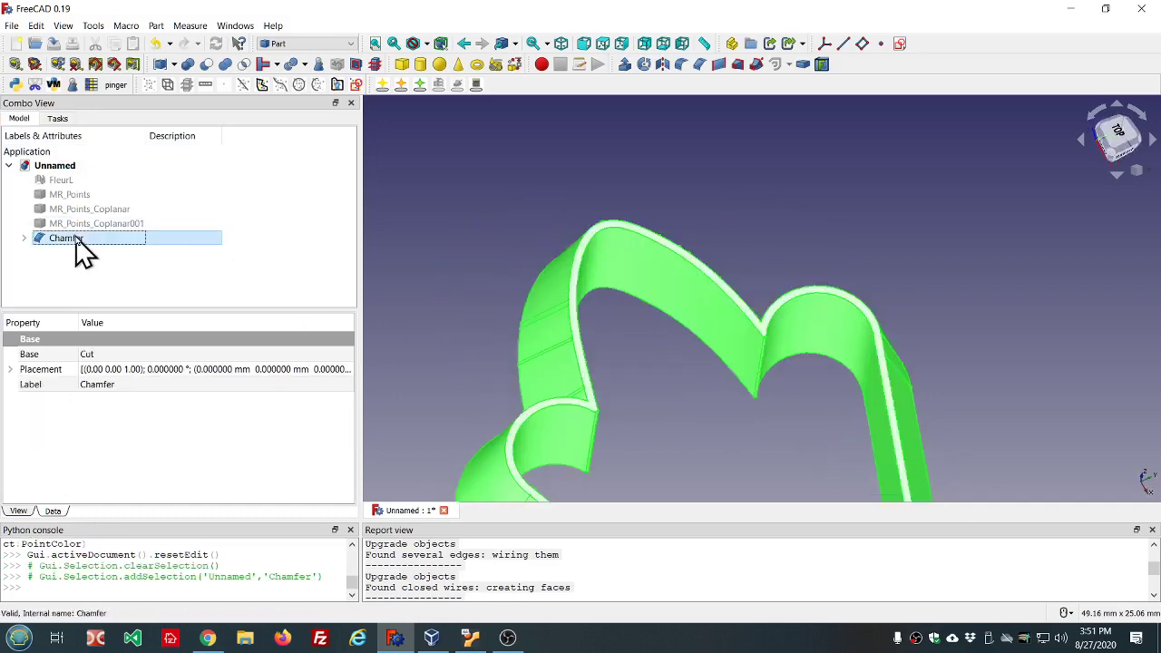
pyautogui.click(299, 44)
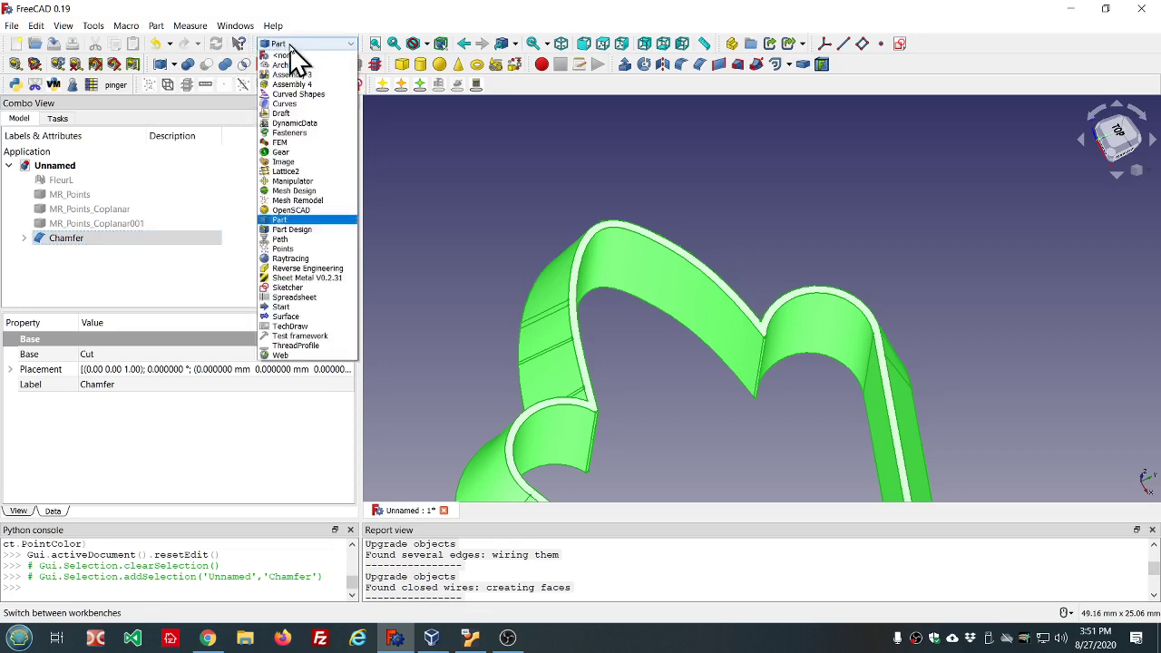
pyautogui.click(329, 192)
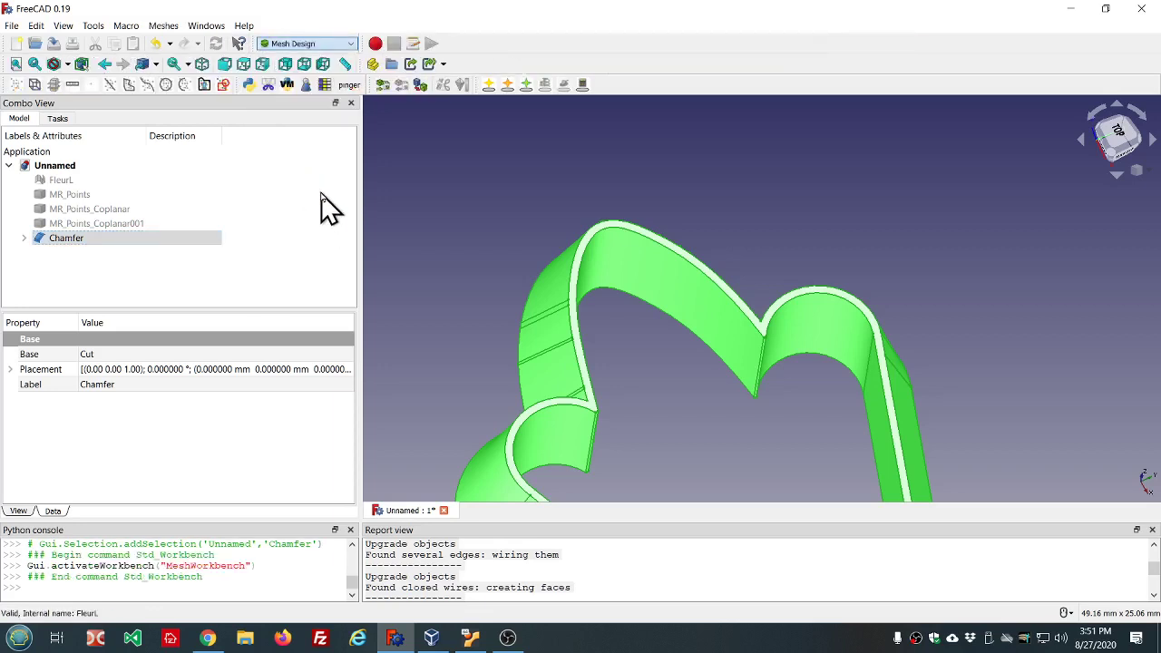
pyautogui.click(163, 25)
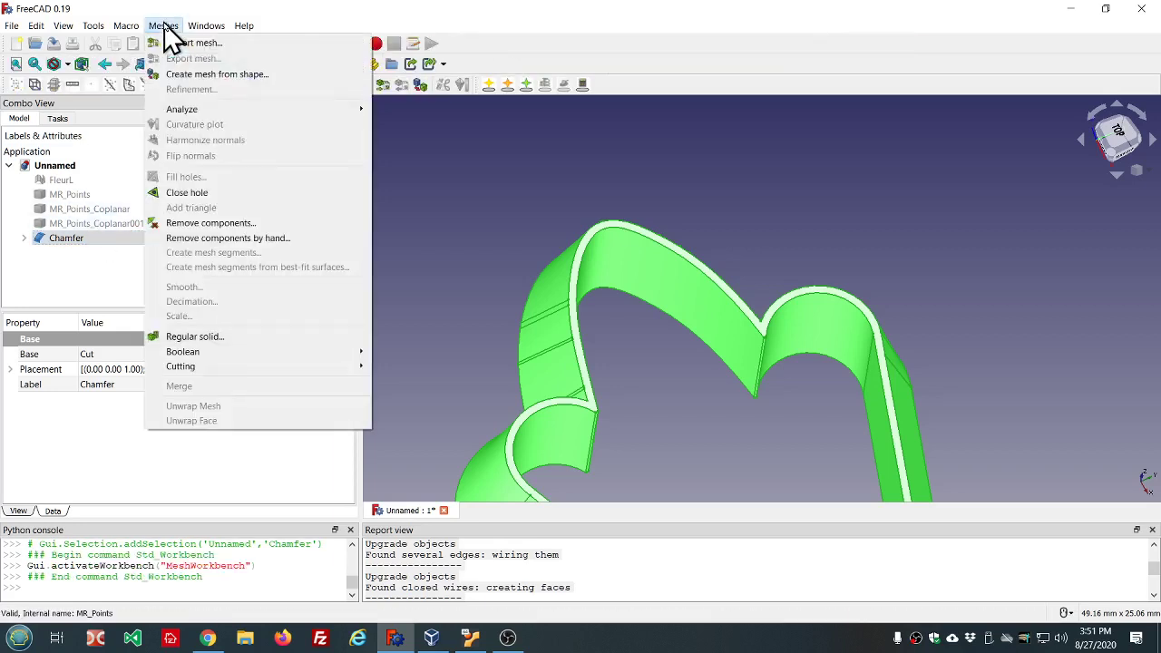
pyautogui.click(227, 75)
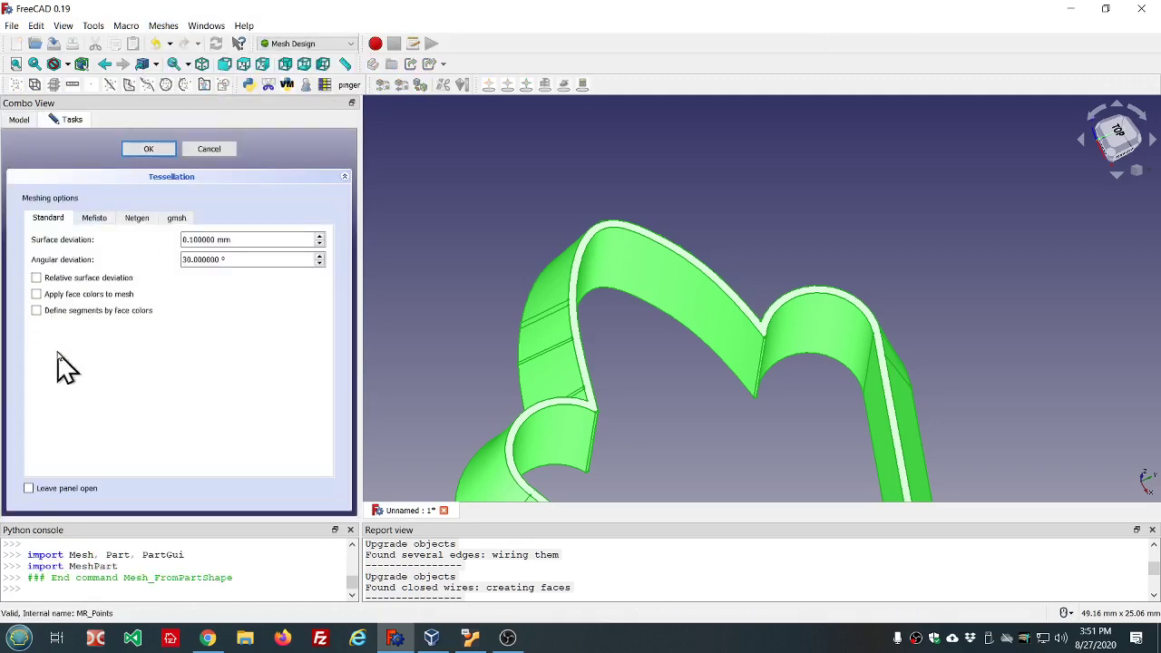
pyautogui.click(148, 150)
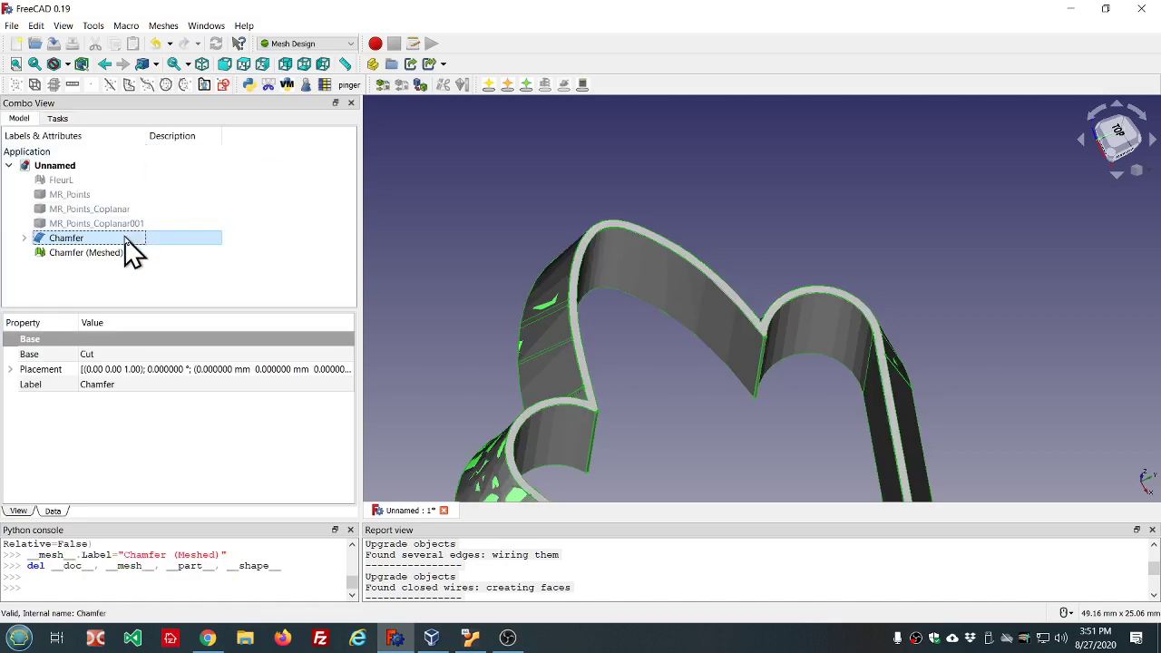
# Step: Hide the Chamfer solid and evaluate the 722-face mesh, confirming no defects are found
pyautogui.press('space')
pyautogui.scroll(-3, 530, 222)
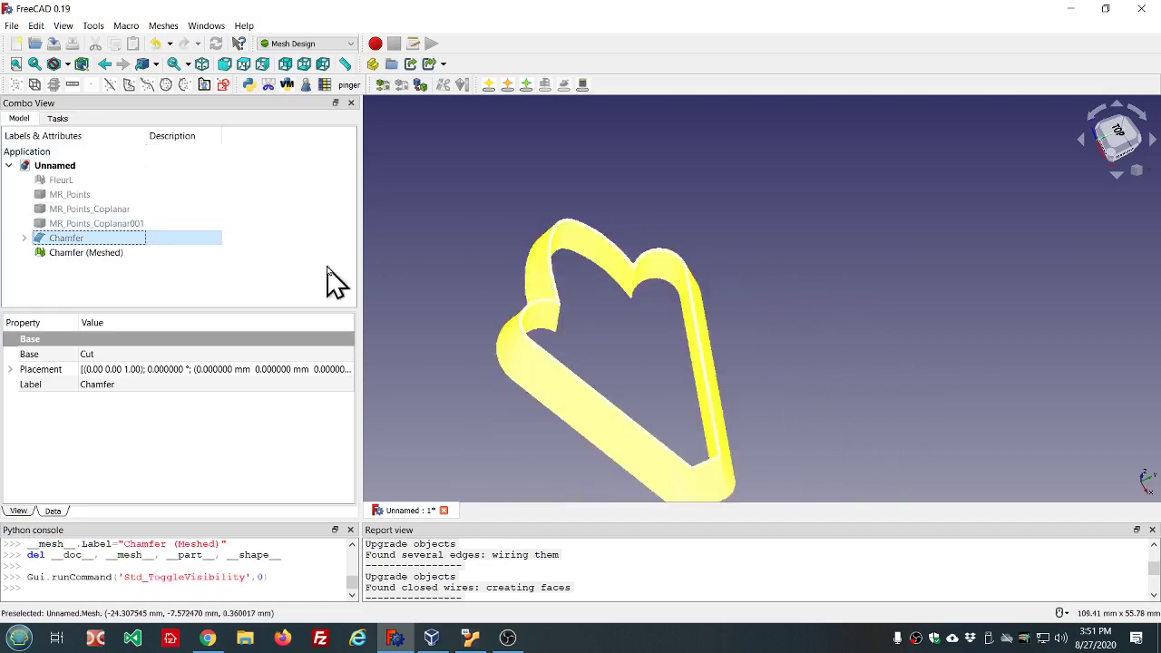
pyautogui.click(104, 253)
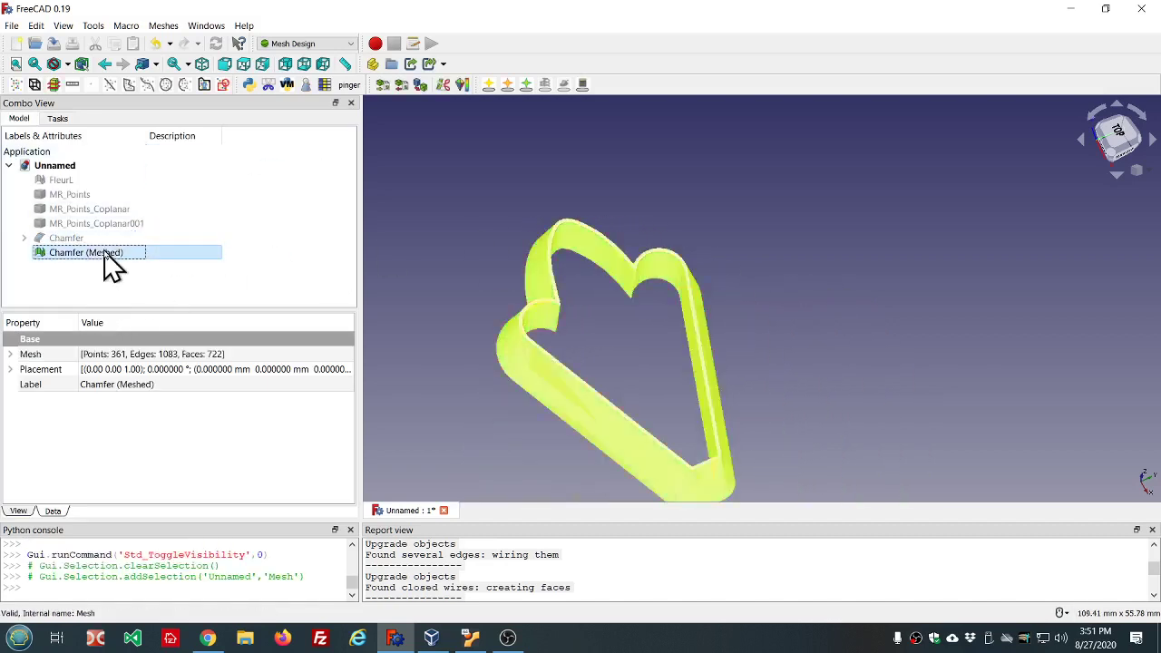
pyautogui.click(168, 27)
pyautogui.moveTo(205, 106)
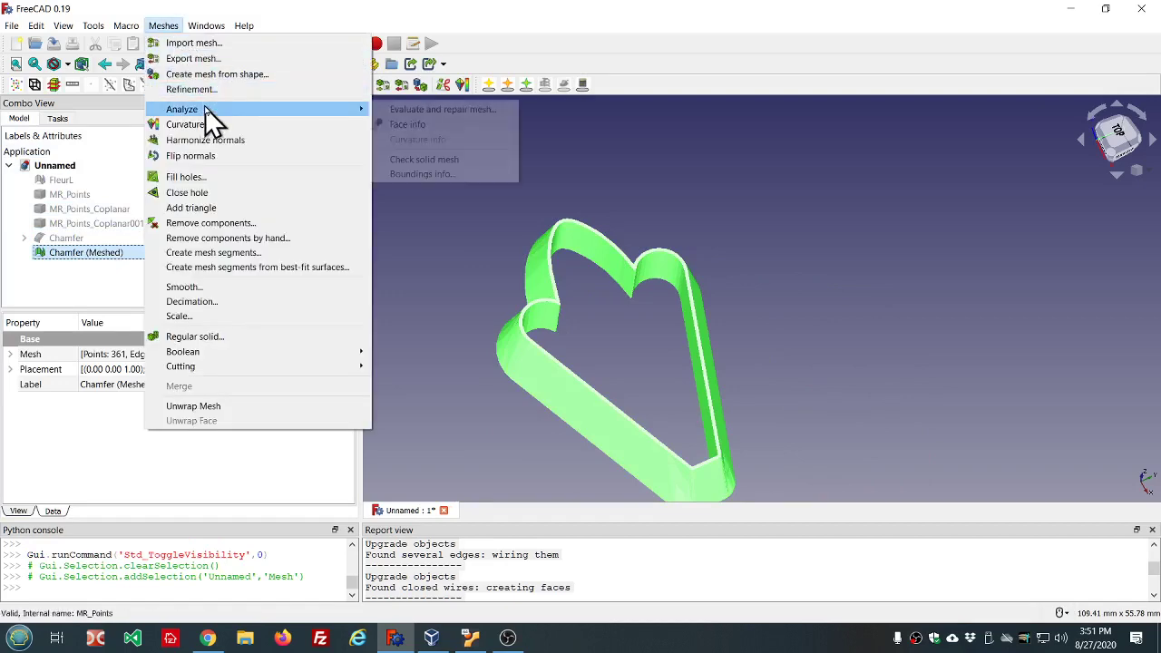
pyautogui.click(443, 109)
pyautogui.click(1066, 480)
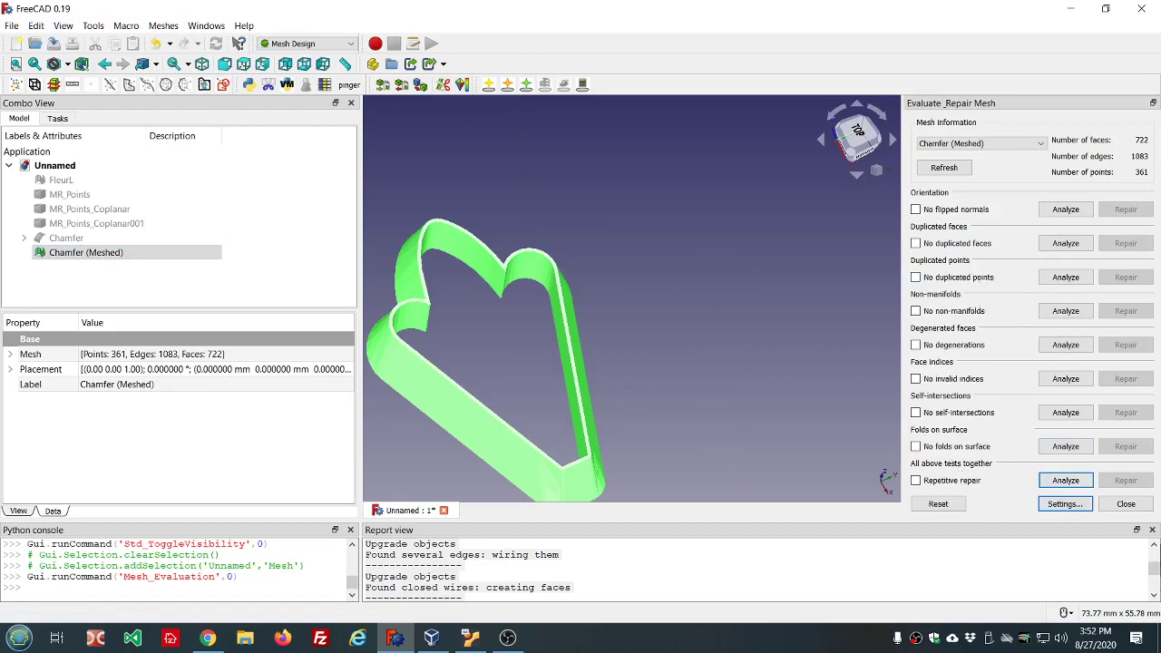
pyautogui.click(1126, 505)
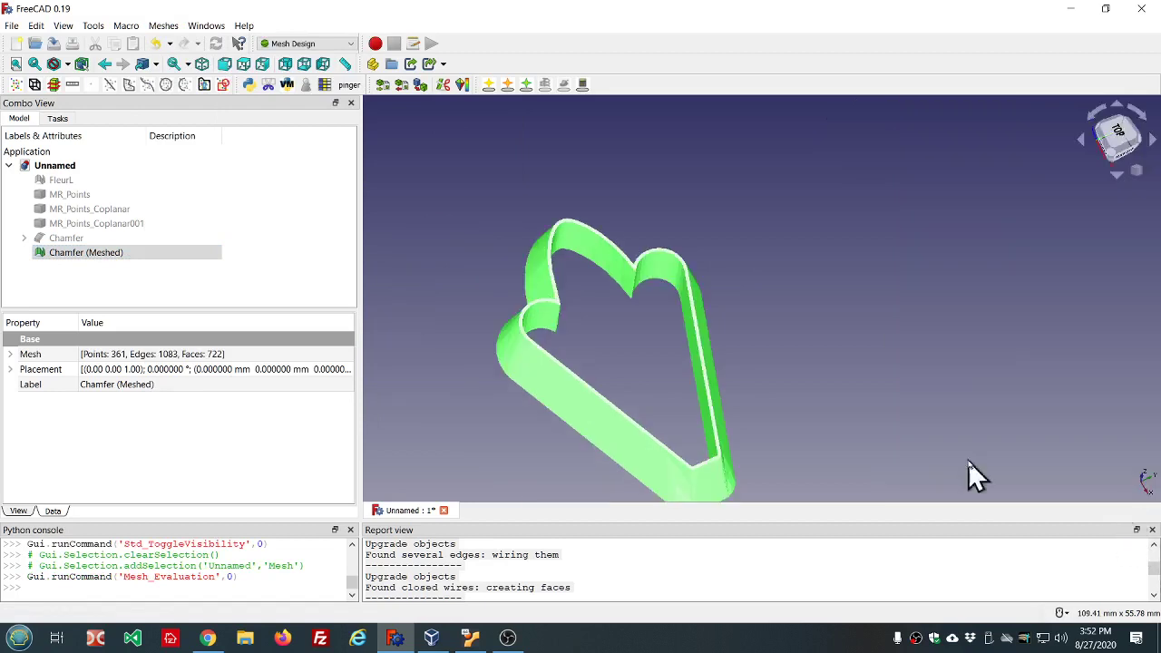
pyautogui.click(66, 239)
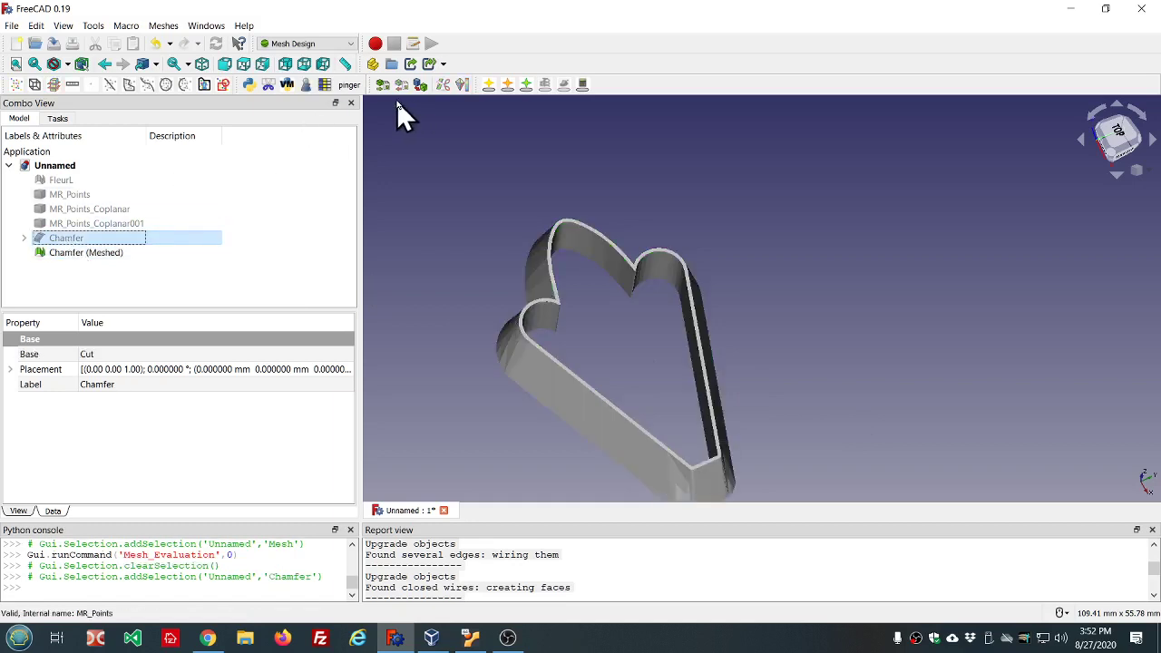
# Step: Run Check Geometry on the Chamfer solid and locate the flagged Edge84 and Face24
pyautogui.click(306, 85)
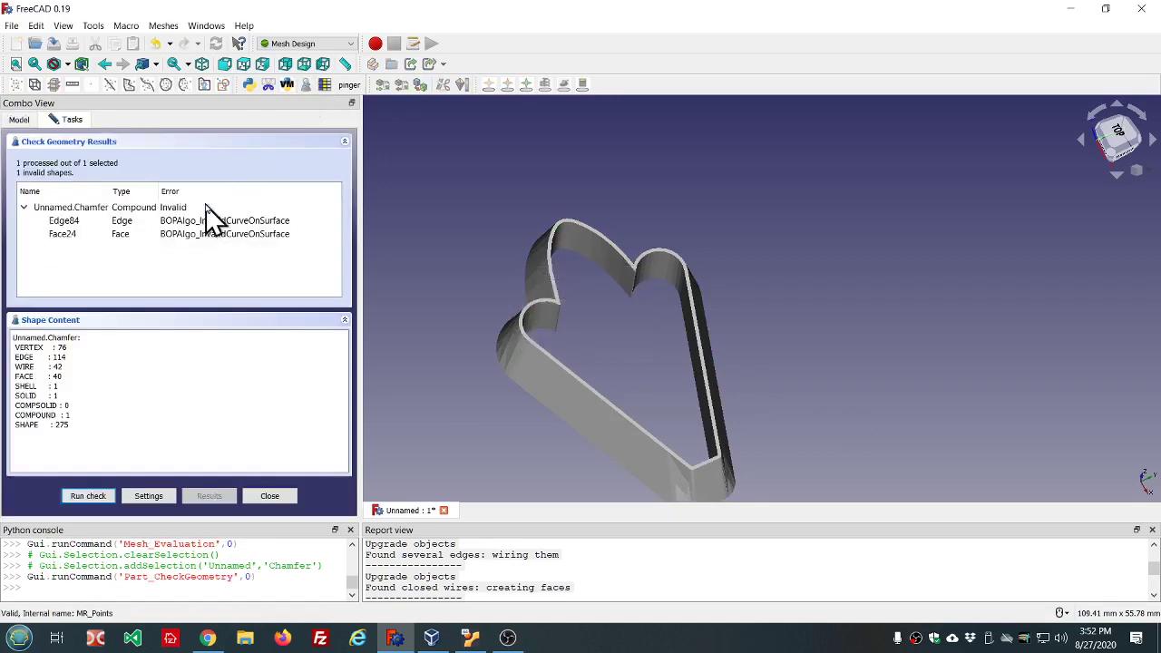
pyautogui.click(192, 222)
pyautogui.click(191, 233)
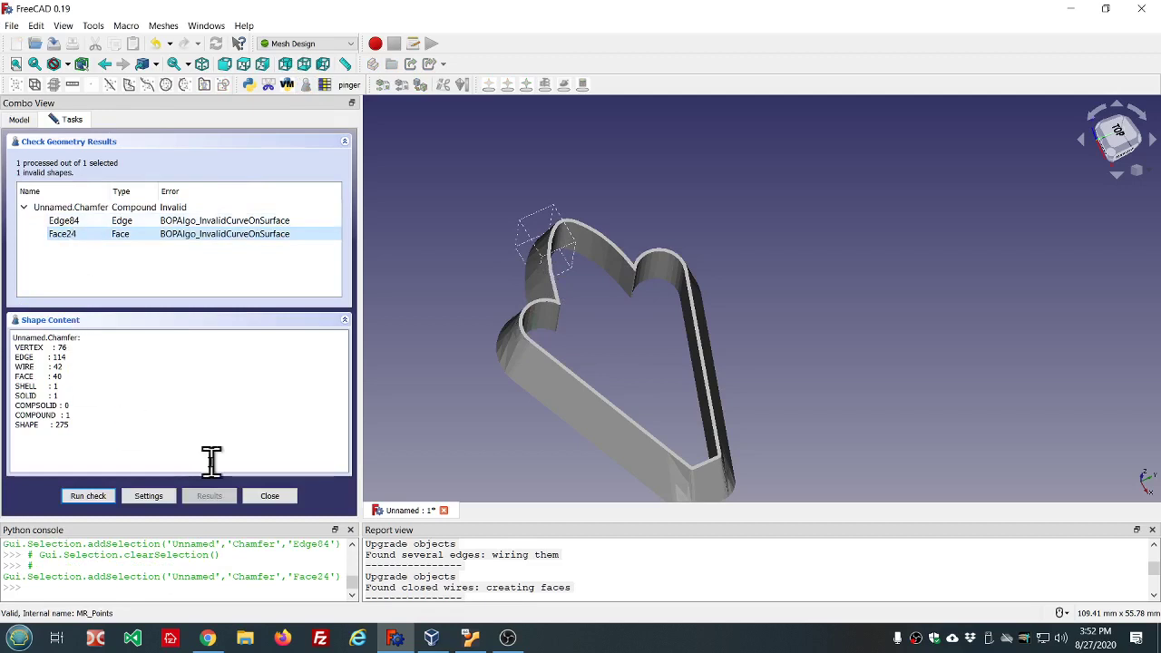
# Step: Rerun the check with BOP check off to get 0 invalid shapes, then re-enable BOP check
pyautogui.click(157, 498)
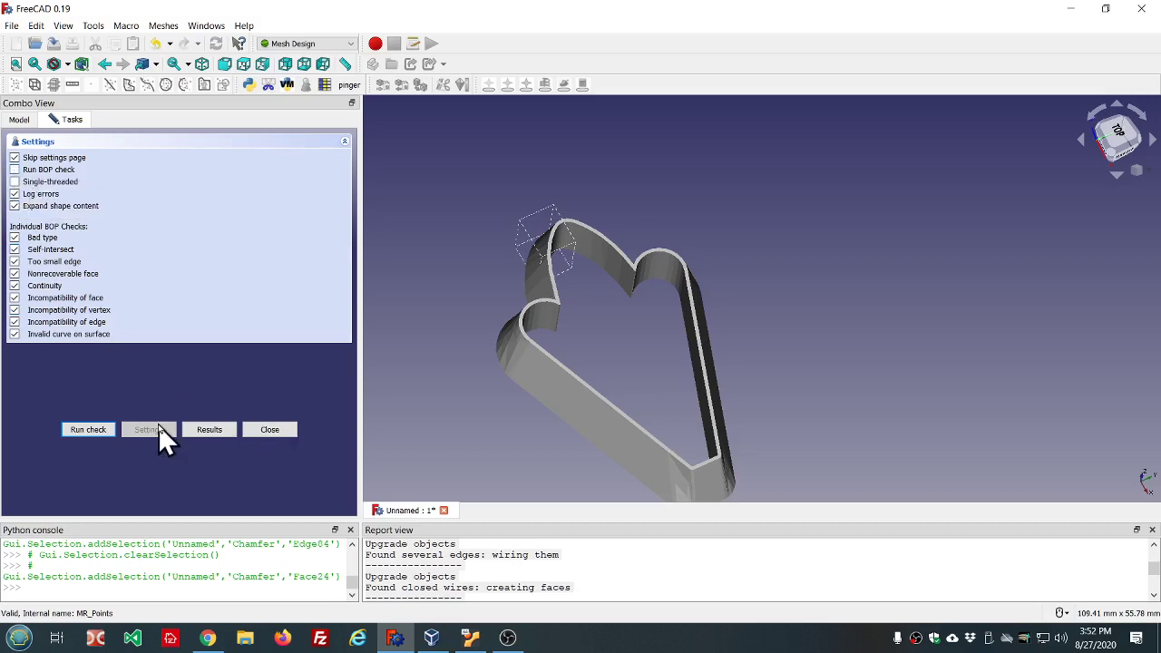
pyautogui.click(99, 433)
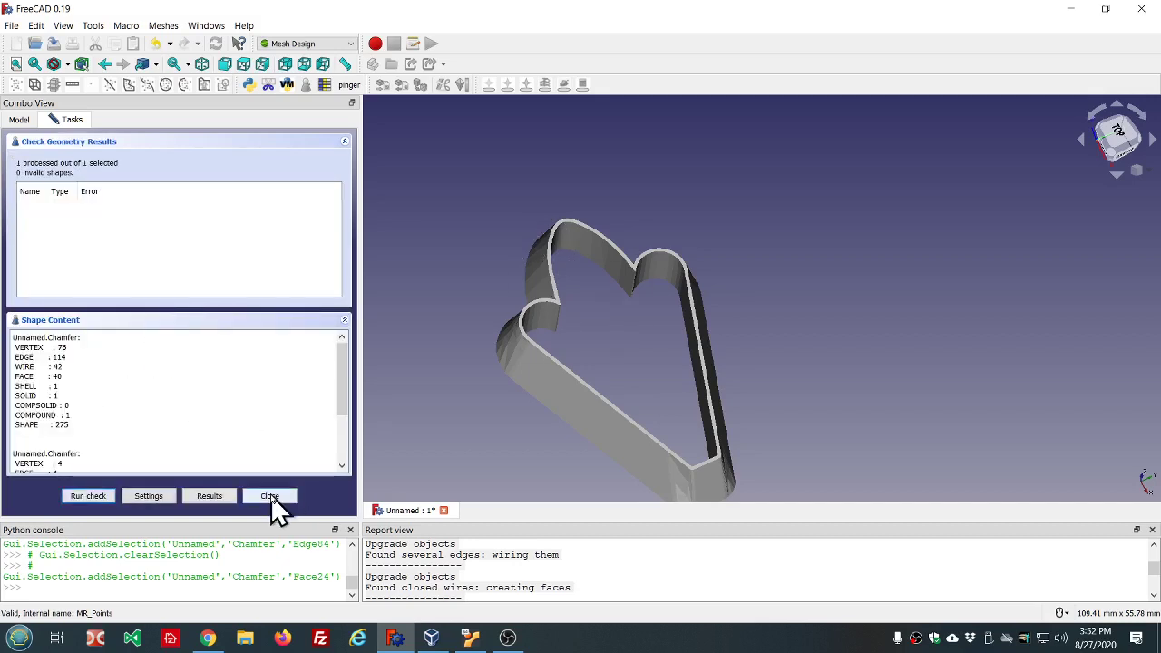
pyautogui.click(149, 497)
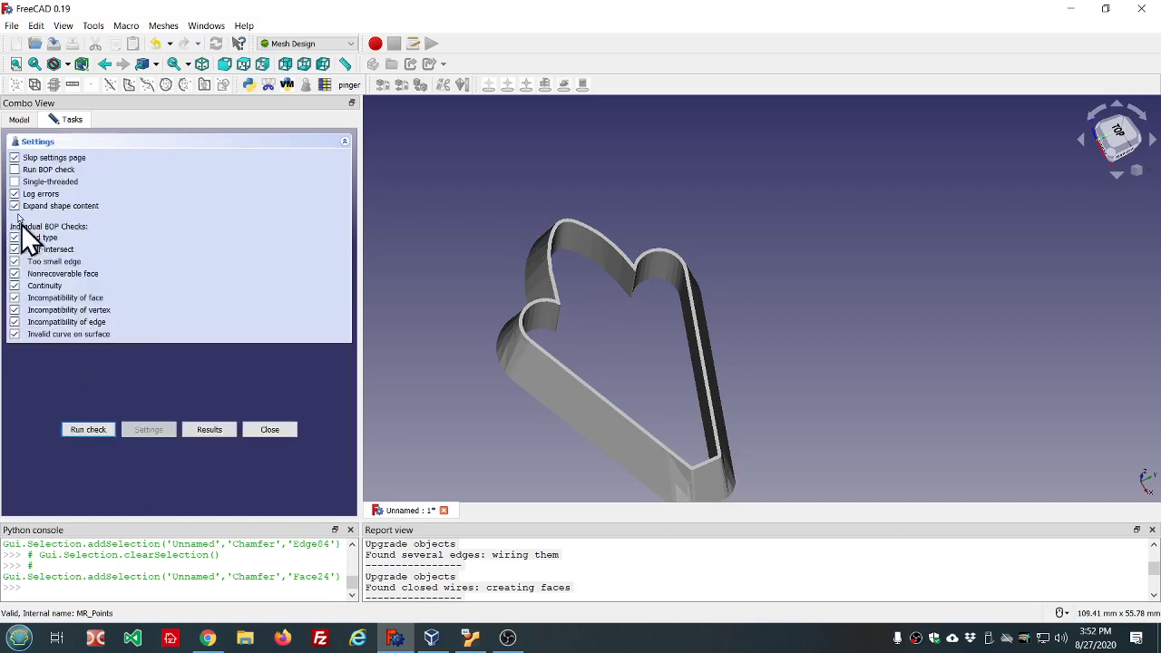
pyautogui.click(16, 171)
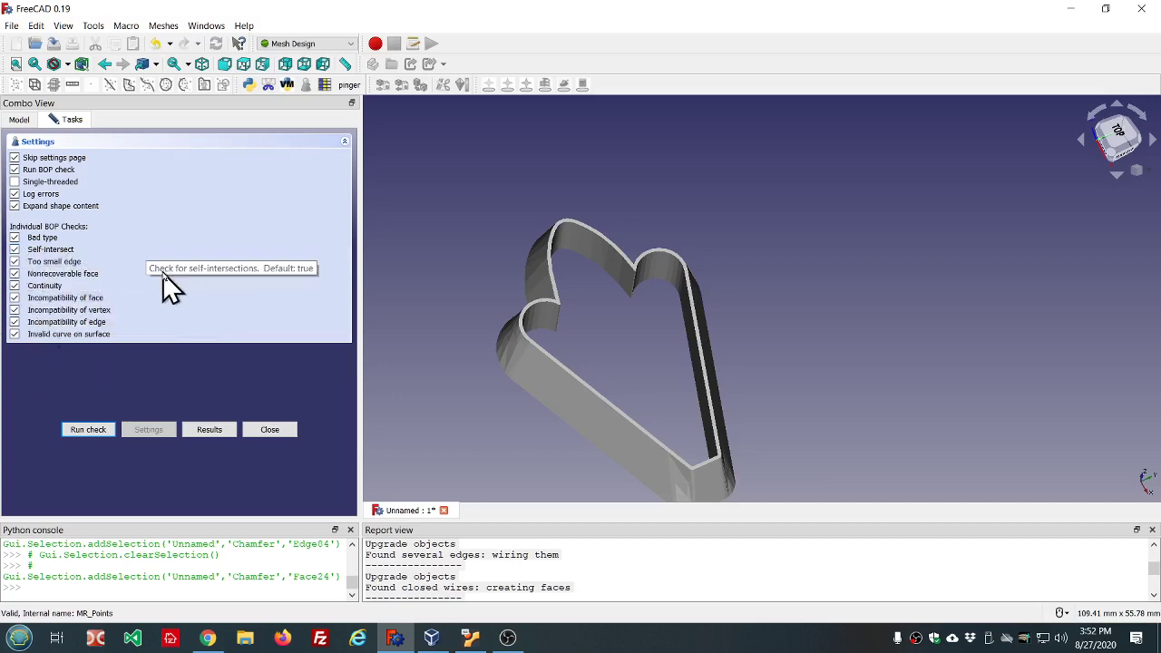
pyautogui.click(271, 431)
pyautogui.moveTo(832, 474); pyautogui.dragTo(749, 272, button='middle')
pyautogui.scroll(-2, 749, 272)
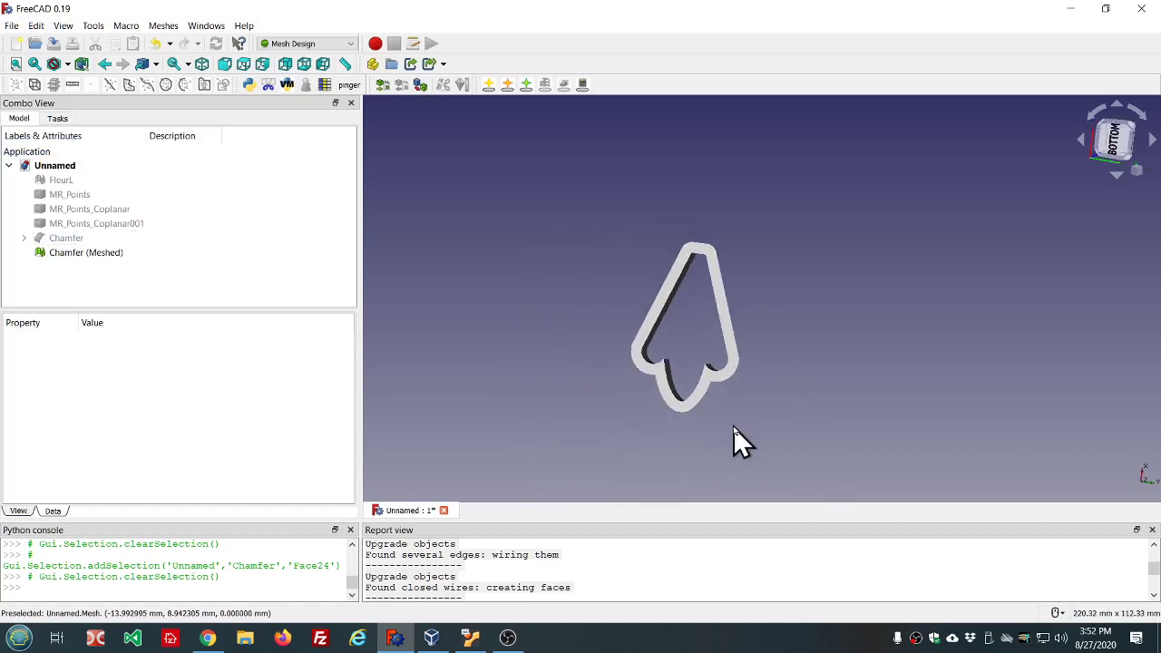
pyautogui.scroll(5, 695, 427)
pyautogui.moveTo(456, 314); pyautogui.dragTo(550, 300, button='middle')
pyautogui.scroll(-3, 550, 300)
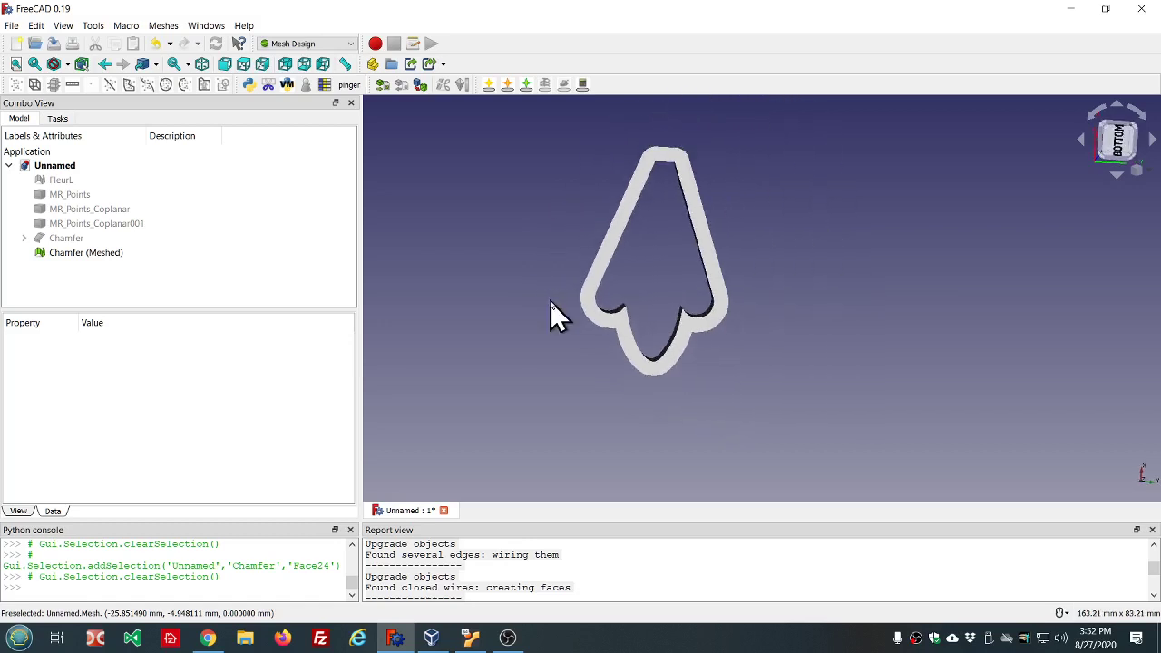
pyautogui.scroll(2, 690, 395)
pyautogui.scroll(2, 643, 337)
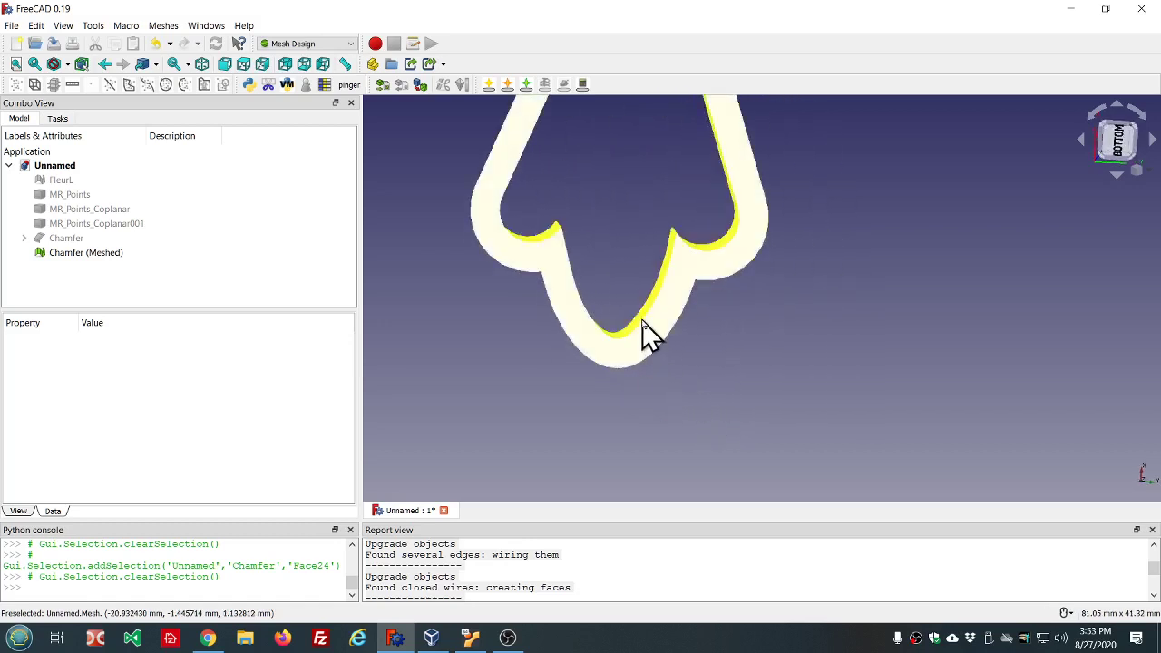
pyautogui.scroll(3, 643, 325)
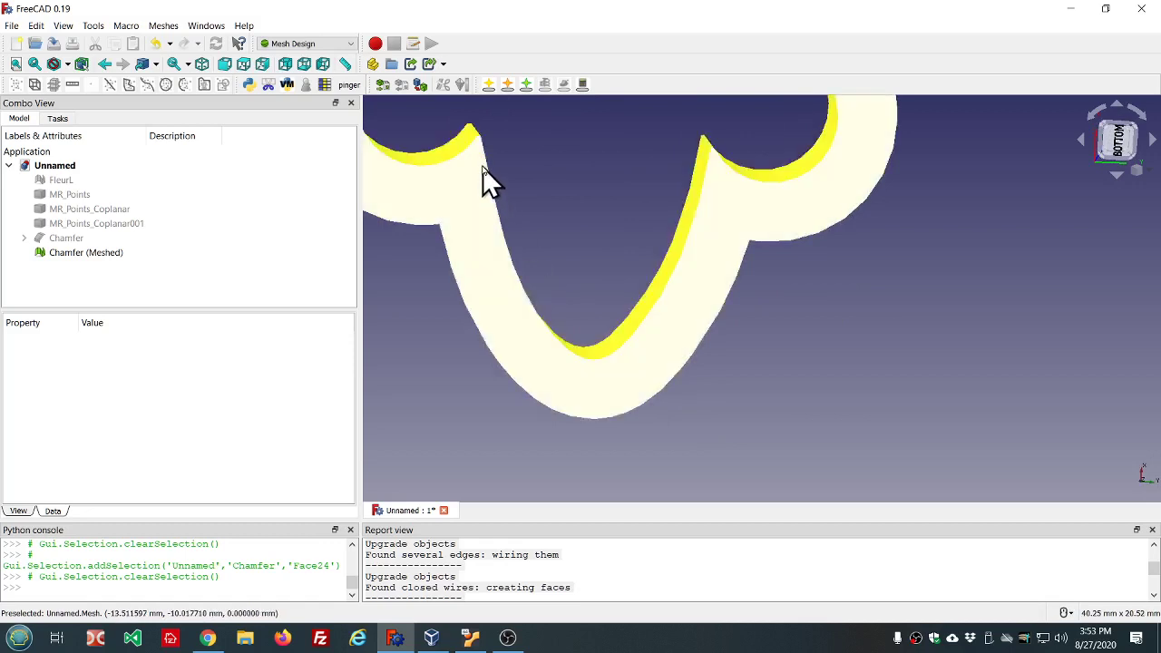
pyautogui.scroll(-3, 616, 407)
pyautogui.moveTo(617, 407); pyautogui.dragTo(793, 182, button='middle')
pyautogui.scroll(-5, 623, 349)
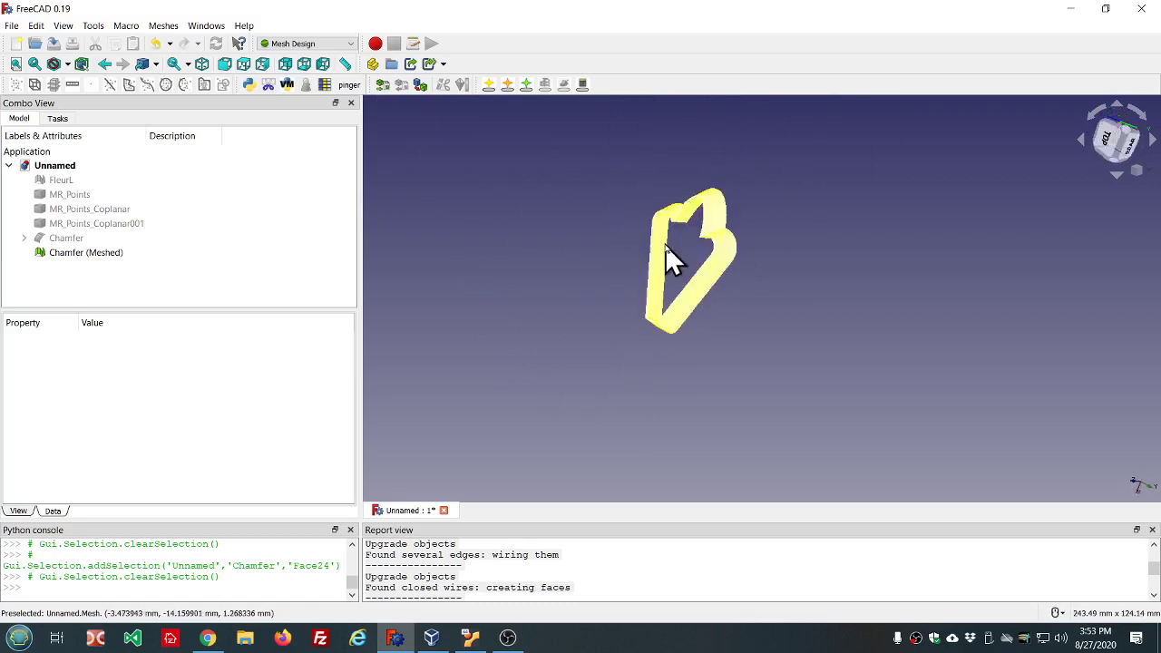
pyautogui.scroll(3, 655, 260)
pyautogui.moveTo(414, 262); pyautogui.dragTo(526, 251, button='middle')
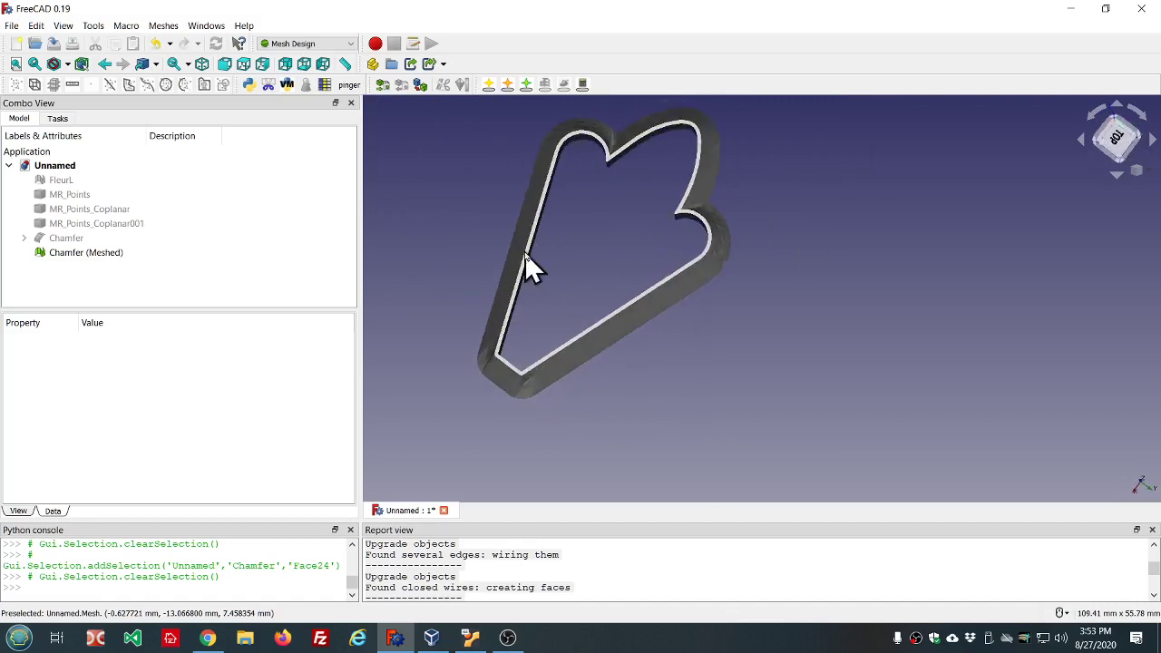